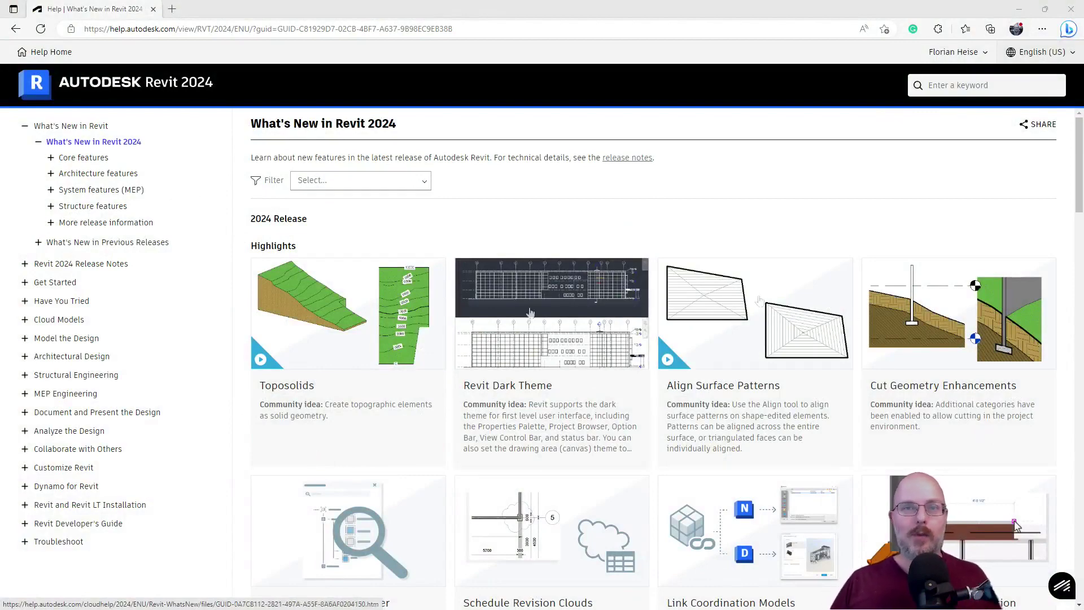
# Open the Toposolids card from What's New in a new browser tab and switch to it.
pyautogui.scroll(-3, 647, 235)
pyautogui.scroll(3, 647, 235)
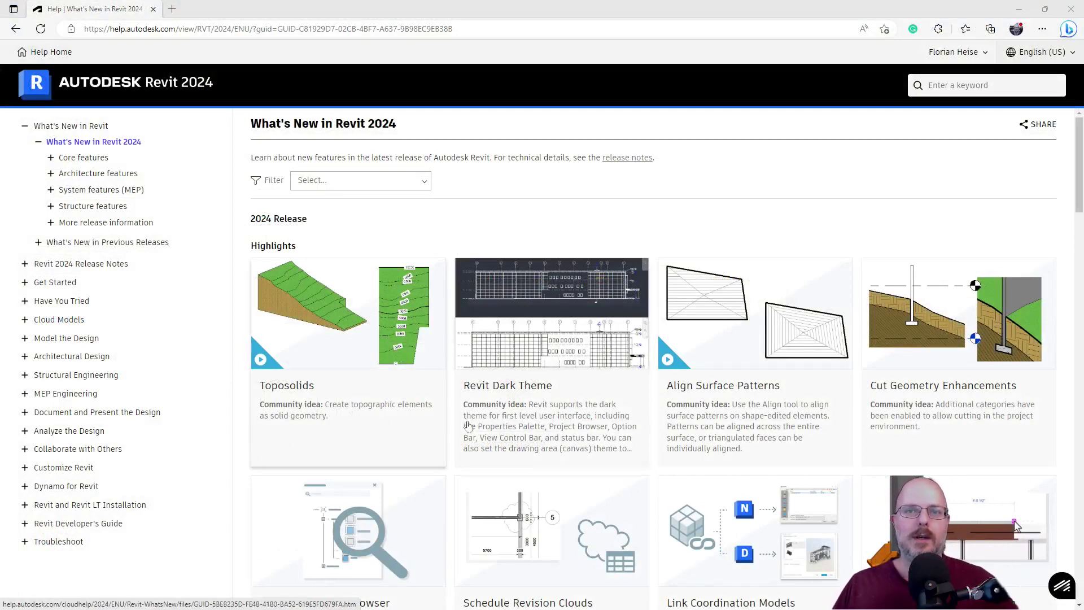
pyautogui.rightClick(332, 419)
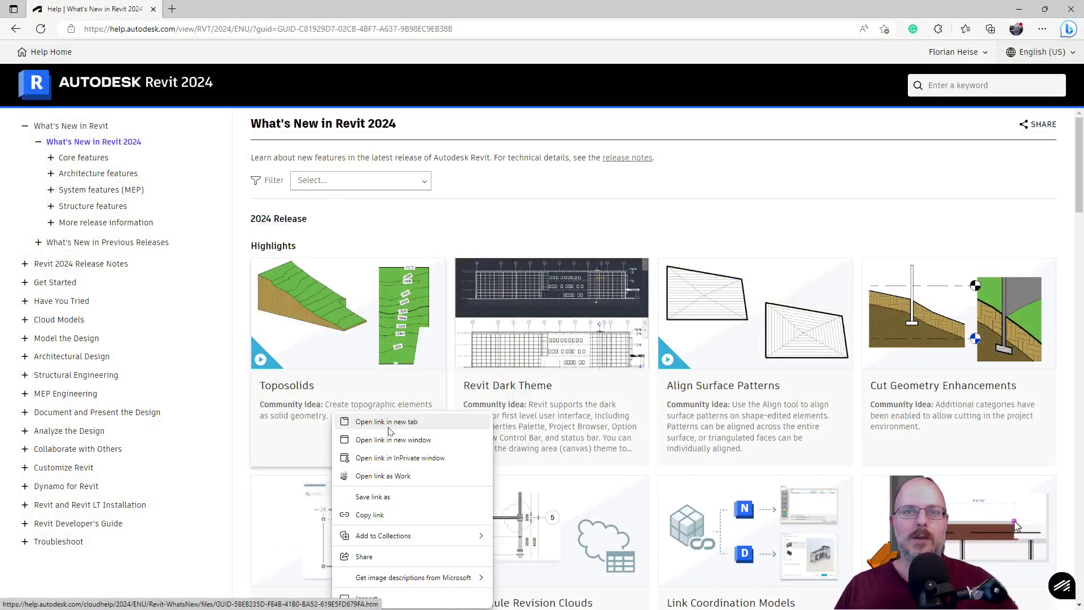
pyautogui.click(386, 422)
pyautogui.click(226, 9)
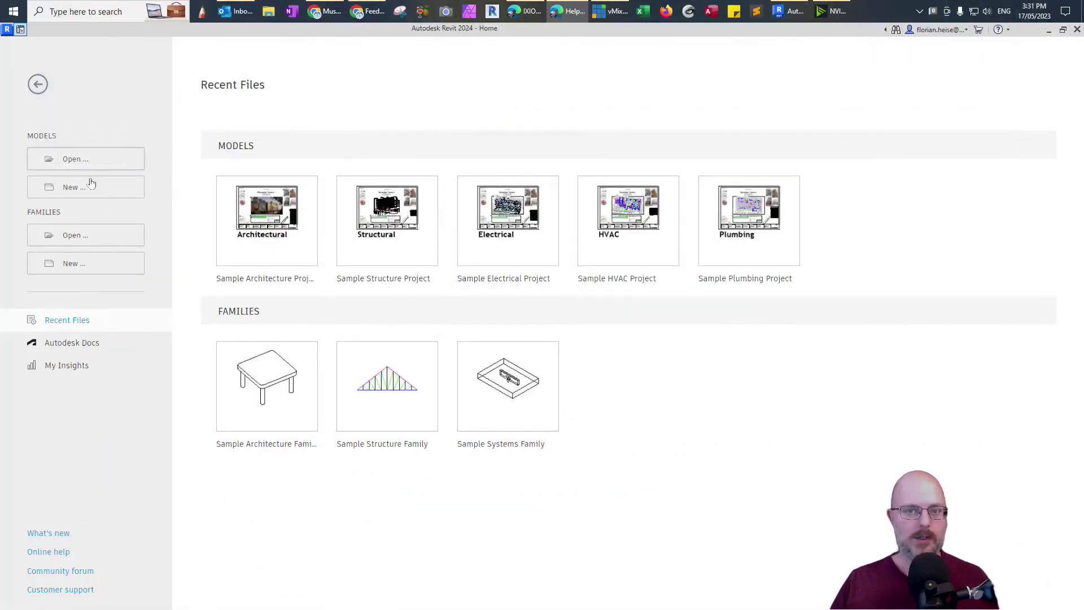
# Start a new Revit project from the Architectural Template file.
pyautogui.click(90, 182)
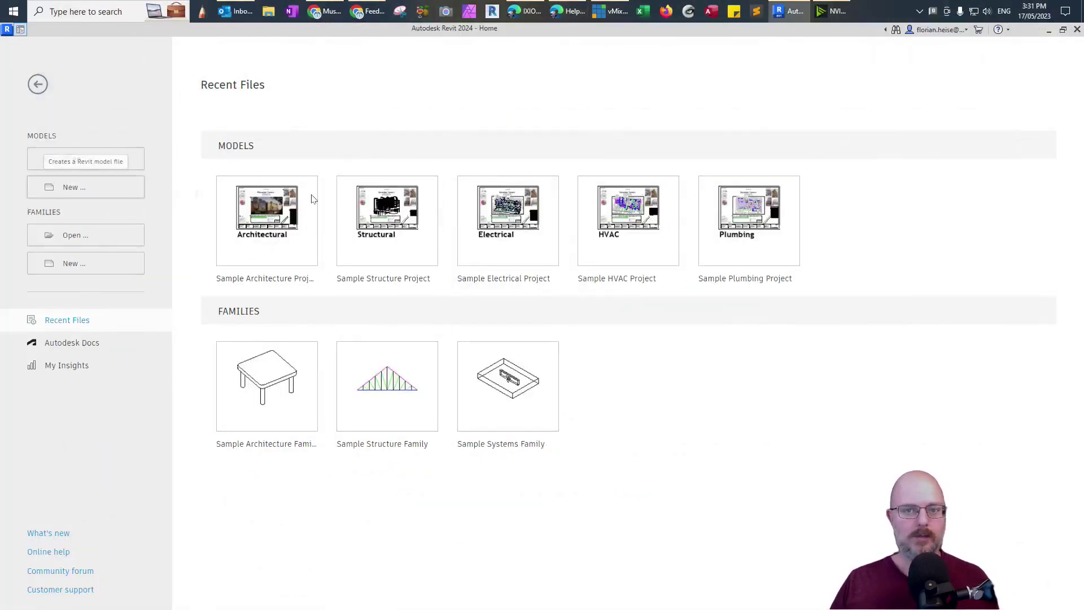
pyautogui.click(508, 298)
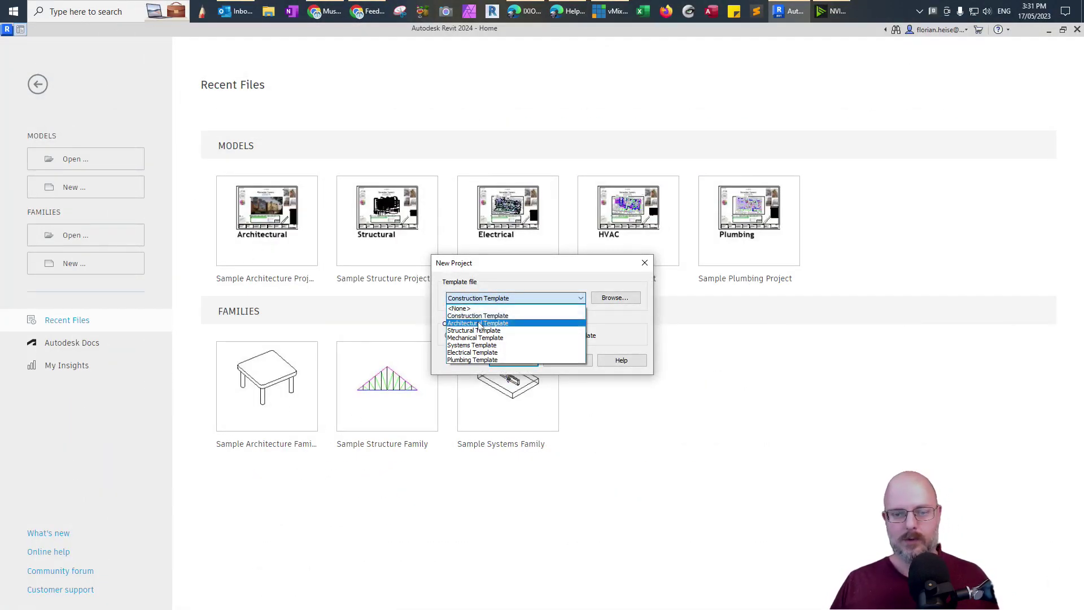
pyautogui.click(480, 318)
pyautogui.click(511, 360)
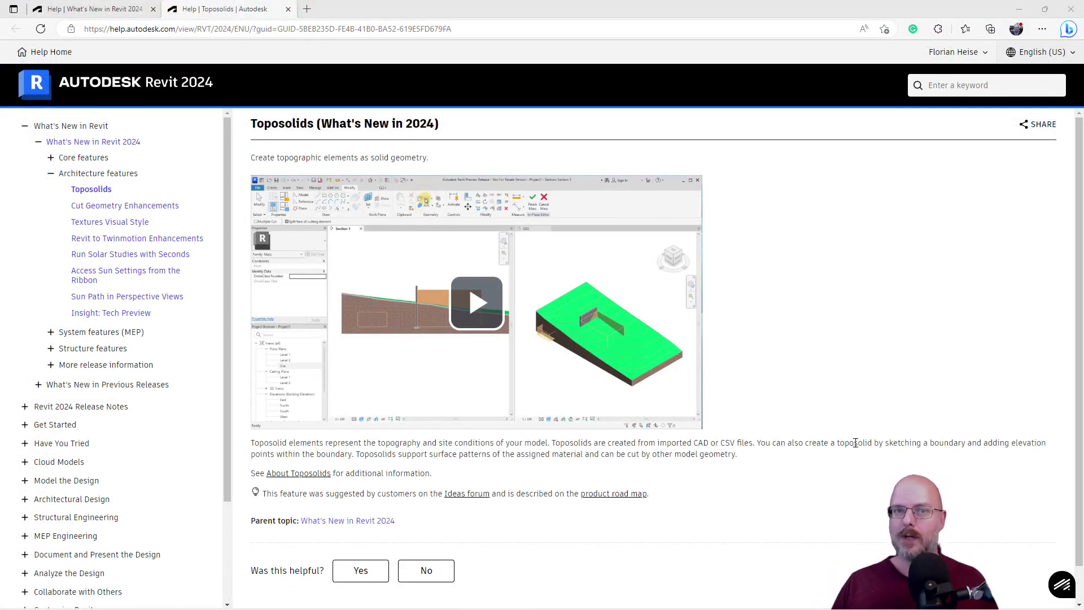
# Go to the About Toposolids help page and browse its sample site plan and 3D view.
pyautogui.moveTo(839, 443); pyautogui.dragTo(864, 443)
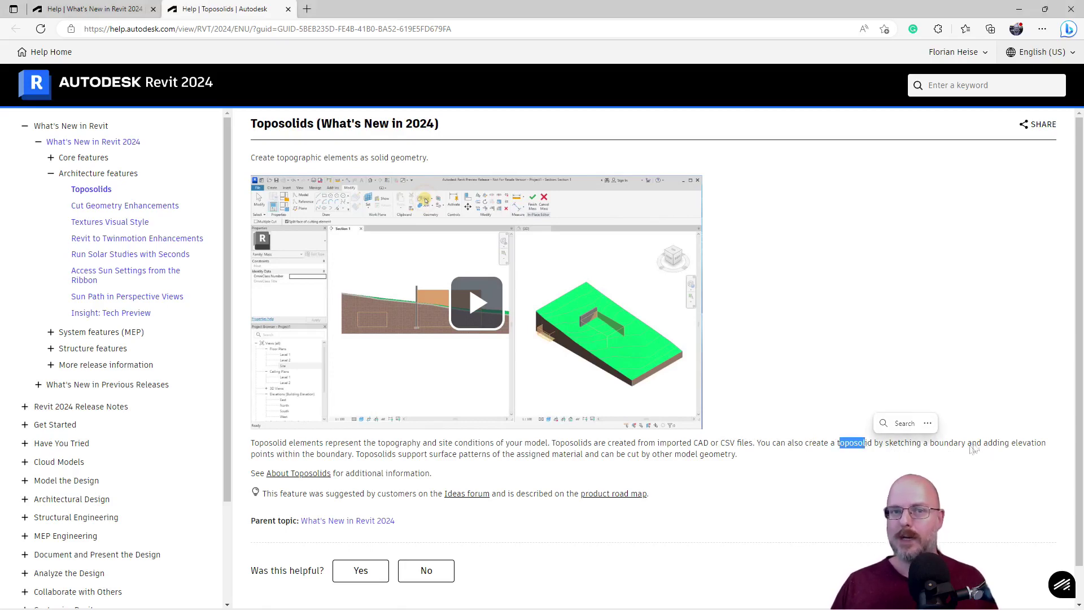
pyautogui.scroll(-1, 470, 481)
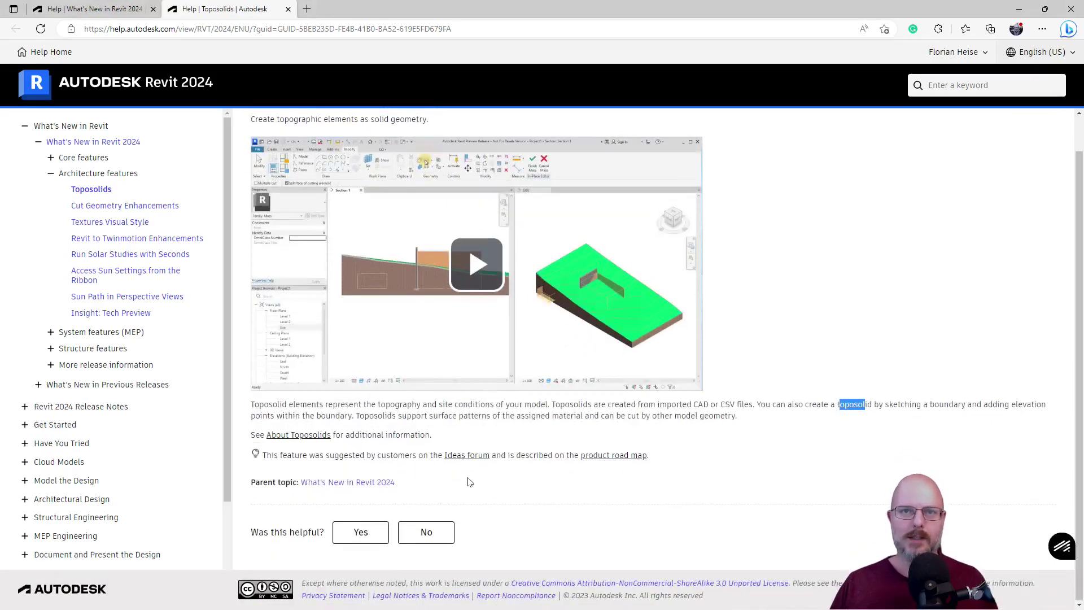
pyautogui.click(326, 441)
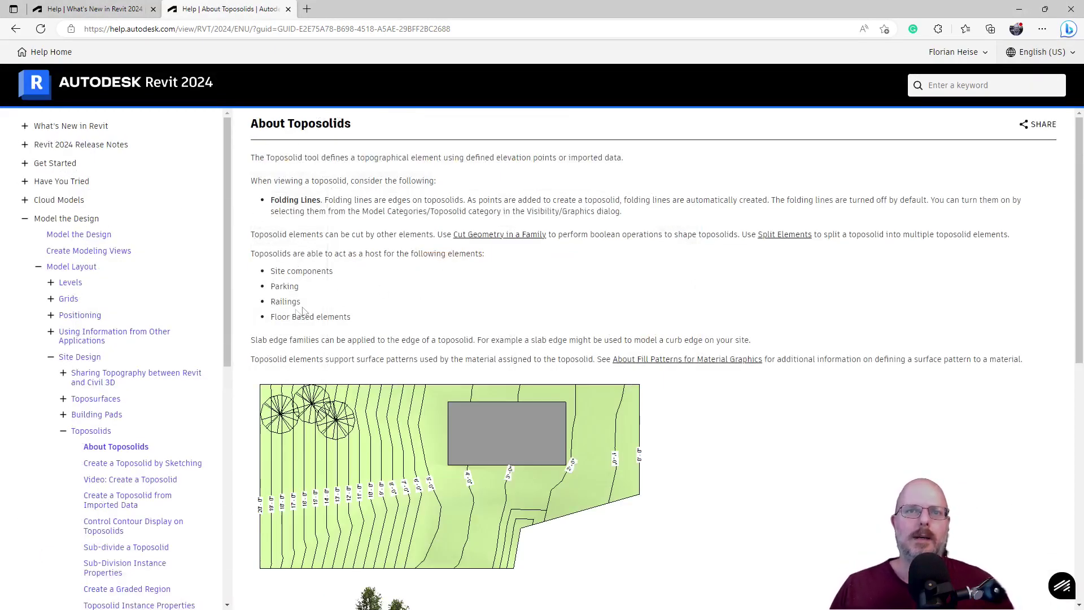
pyautogui.scroll(-6, 318, 343)
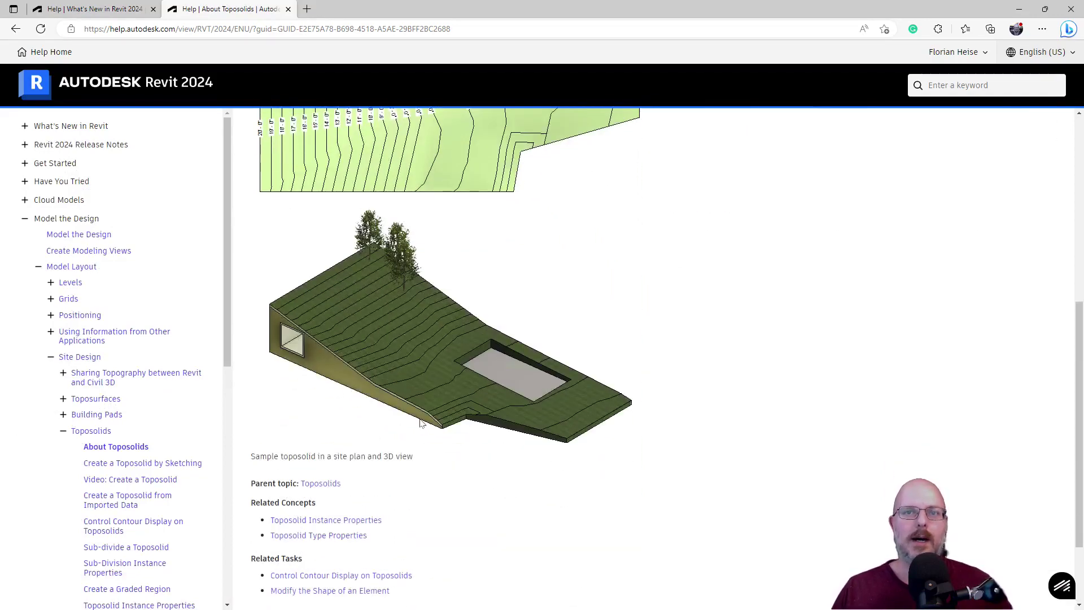
pyautogui.scroll(-2, 420, 423)
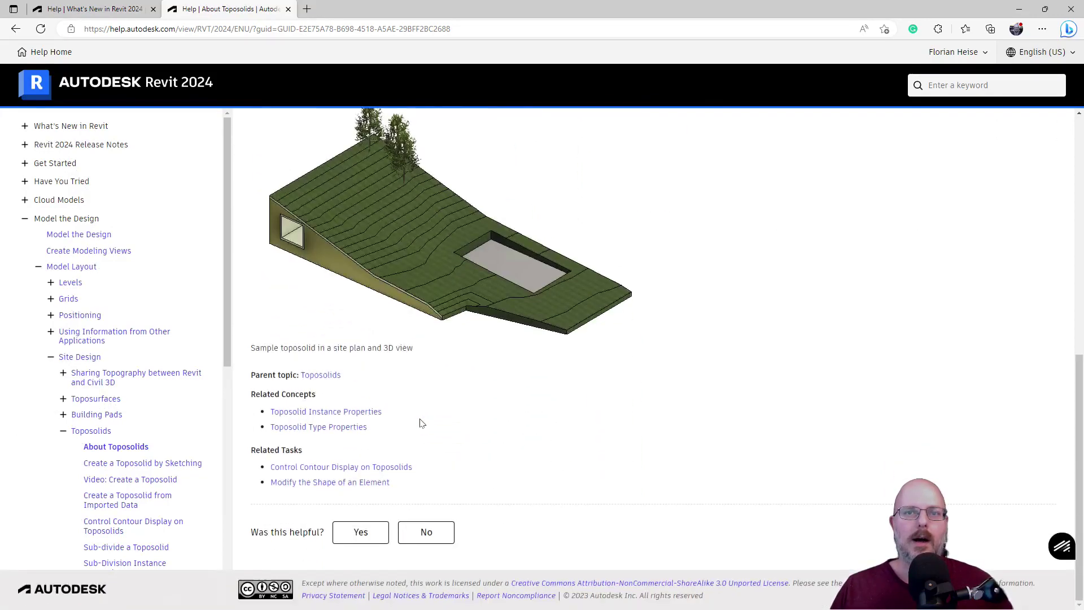
pyautogui.scroll(1, 418, 422)
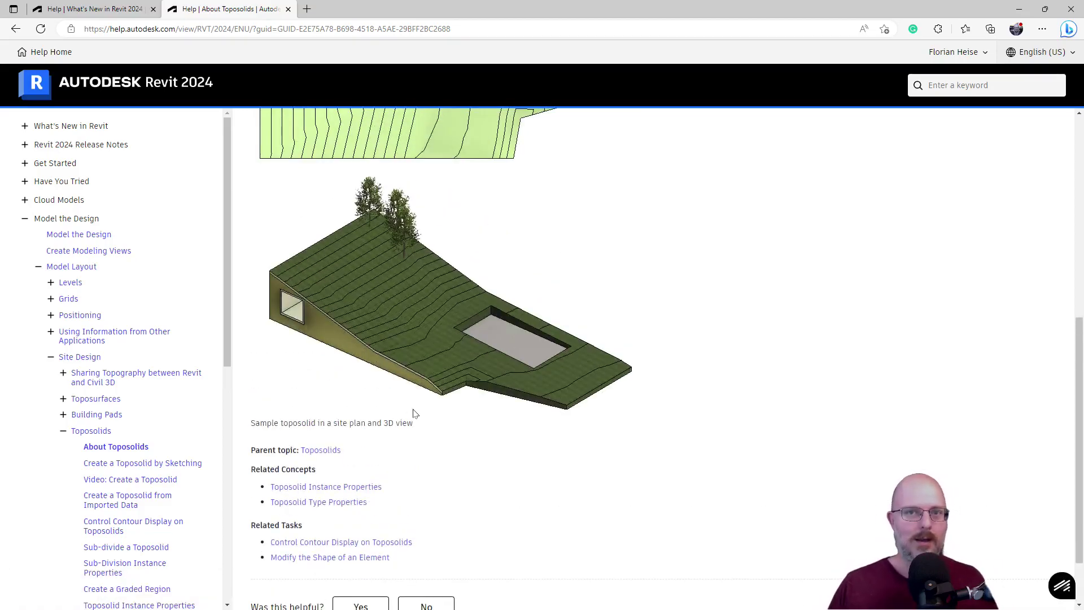
pyautogui.scroll(5, 414, 413)
pyautogui.scroll(-4, 414, 412)
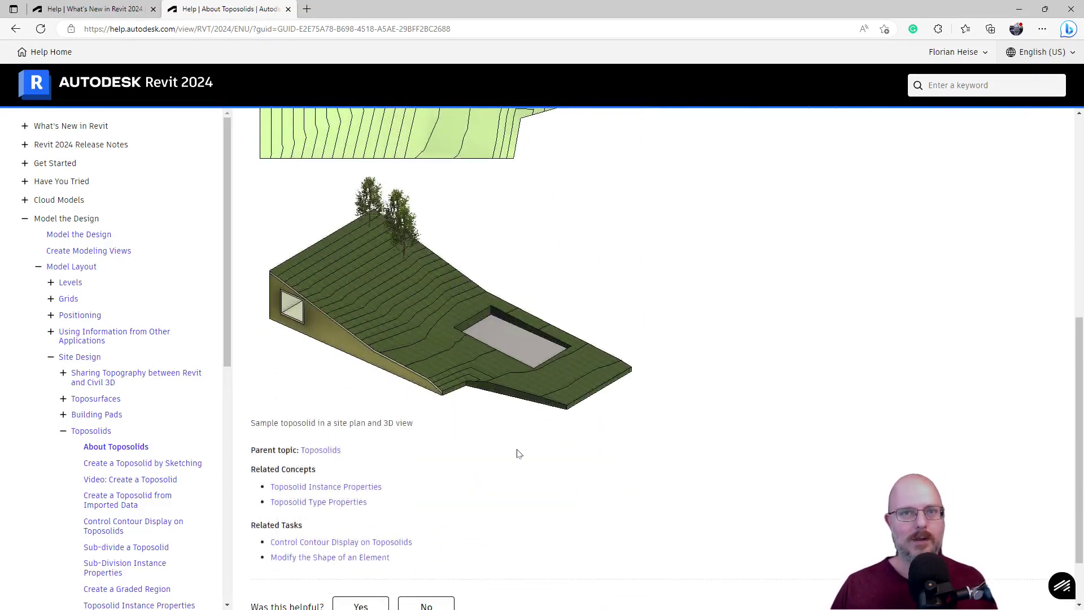
pyautogui.scroll(-1, 518, 454)
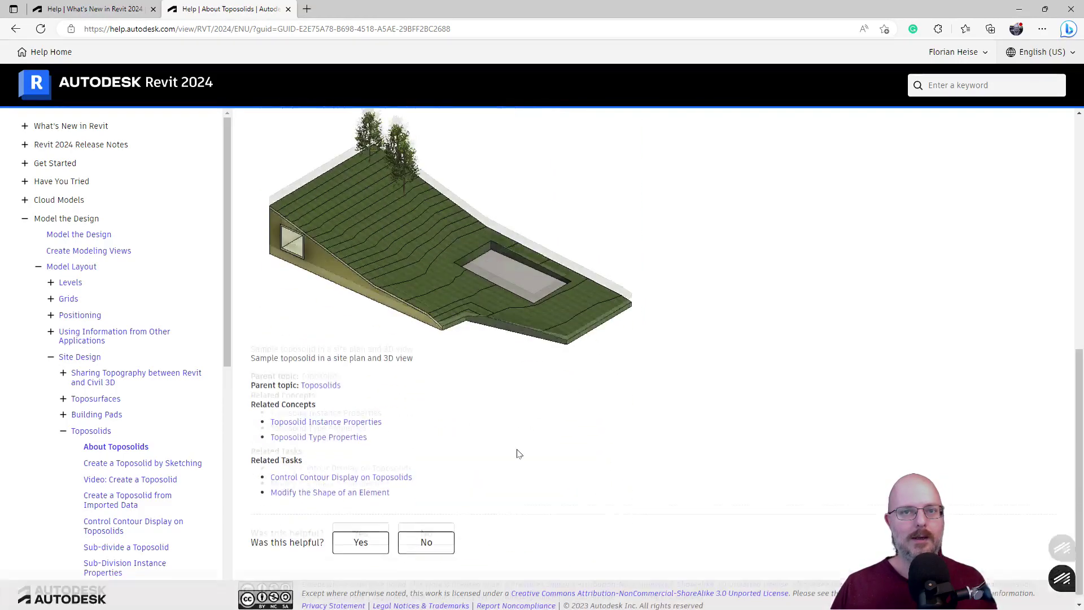
pyautogui.scroll(6, 517, 454)
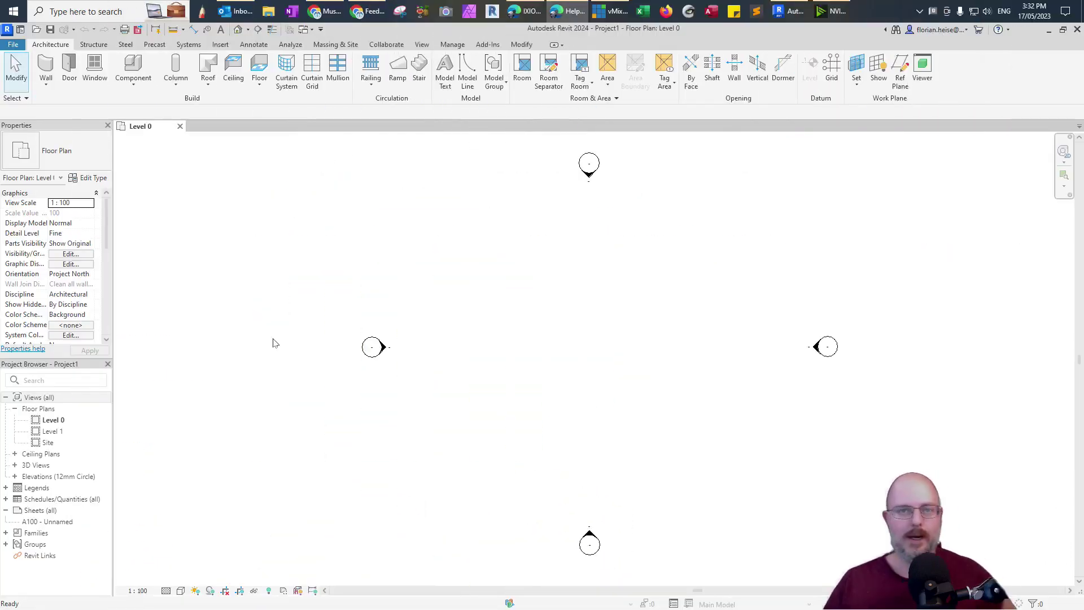
# Sketch a 15200 × 15900 rectangular toposolid boundary on Level 0 and finish it.
pyautogui.click(341, 44)
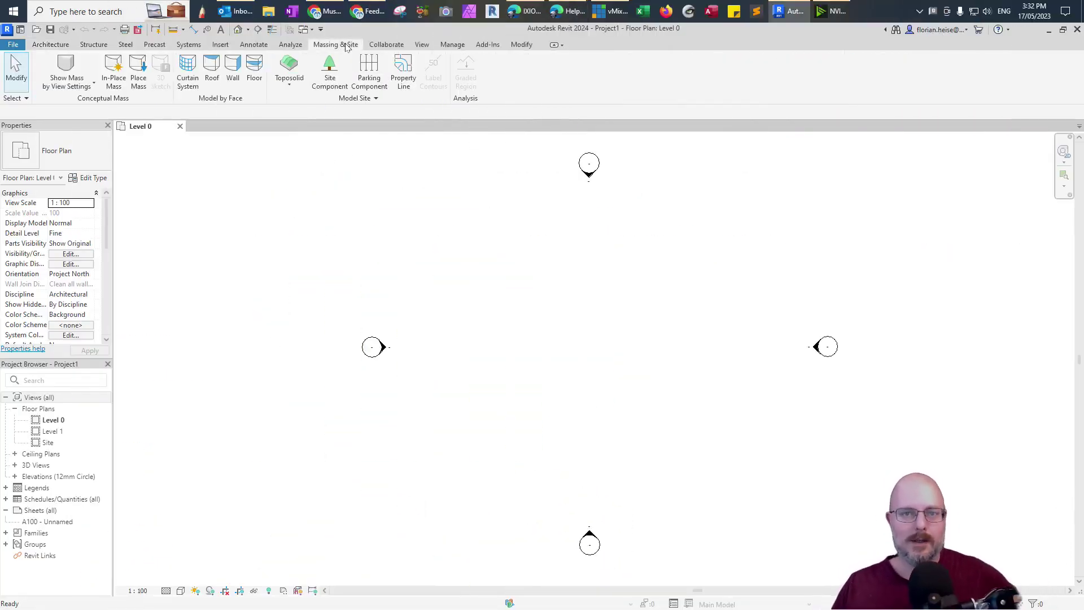
pyautogui.click(289, 83)
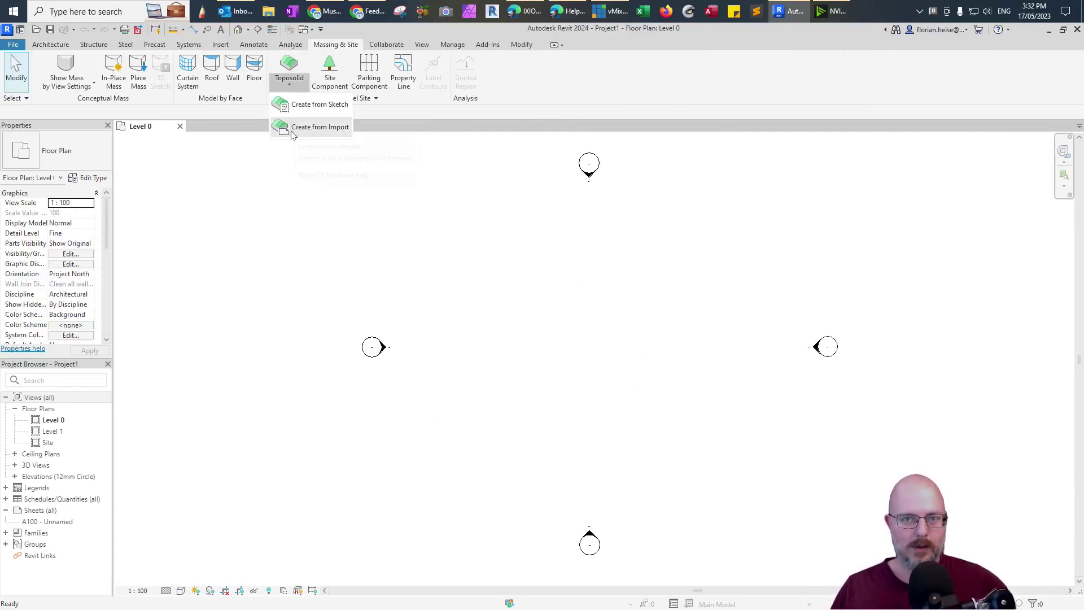
pyautogui.click(292, 69)
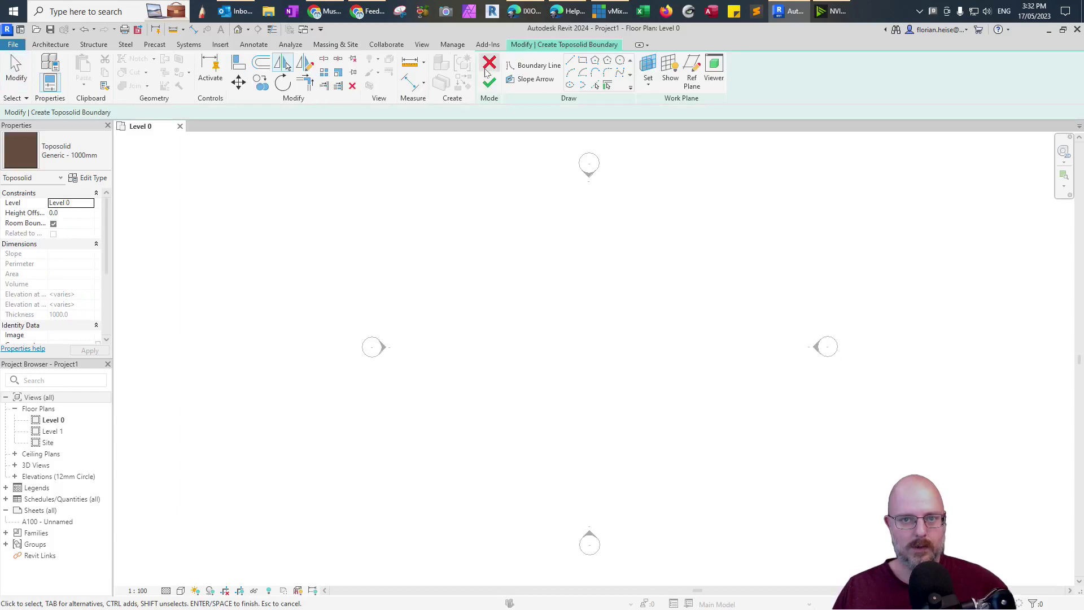
pyautogui.click(488, 66)
pyautogui.click(290, 83)
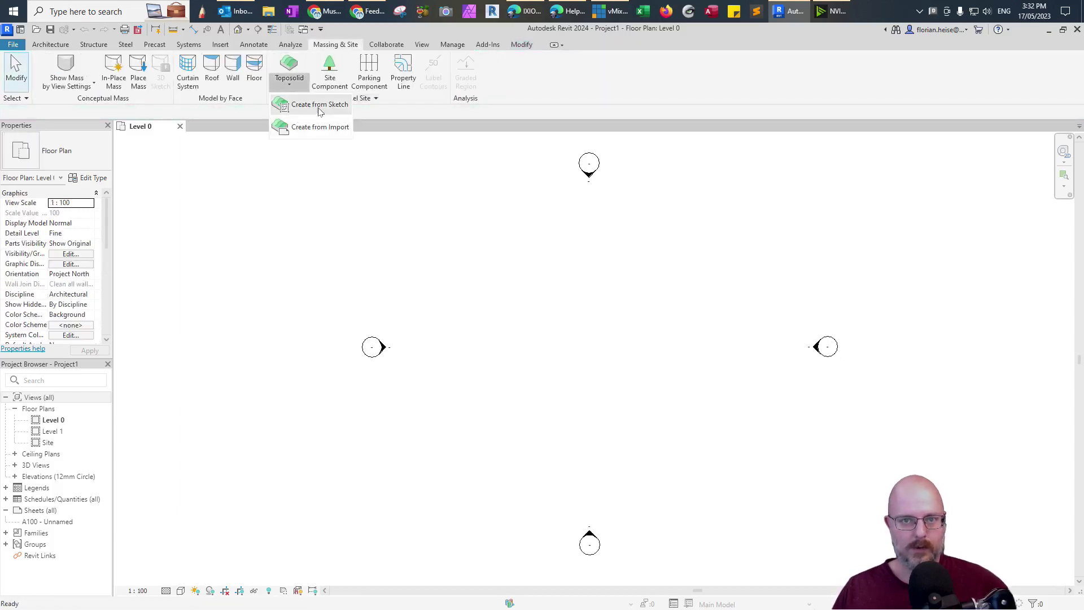
pyautogui.click(319, 107)
pyautogui.click(583, 60)
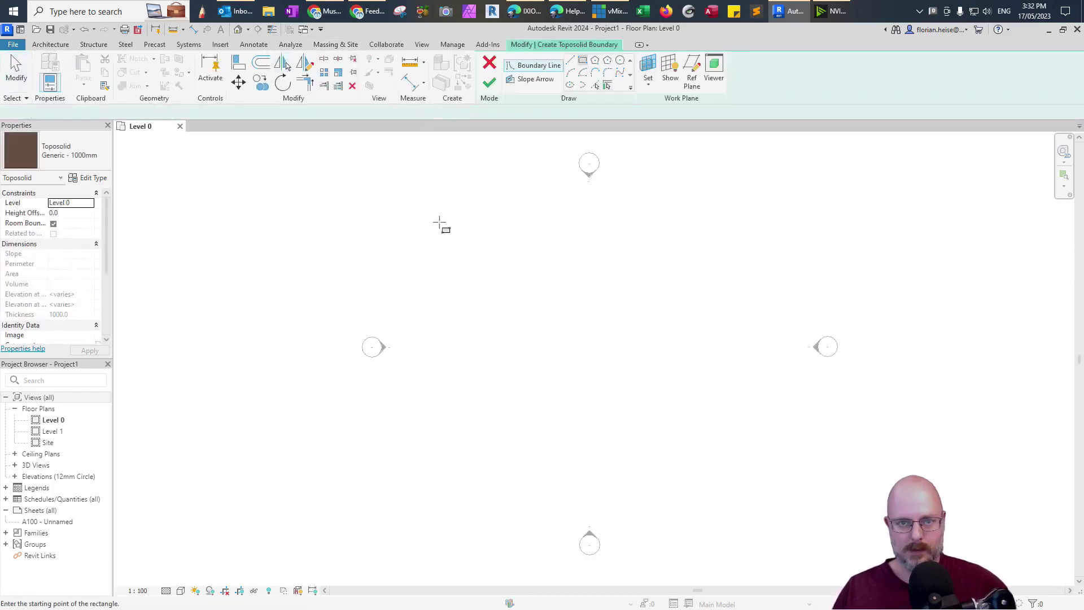
pyautogui.click(437, 213)
pyautogui.click(692, 479)
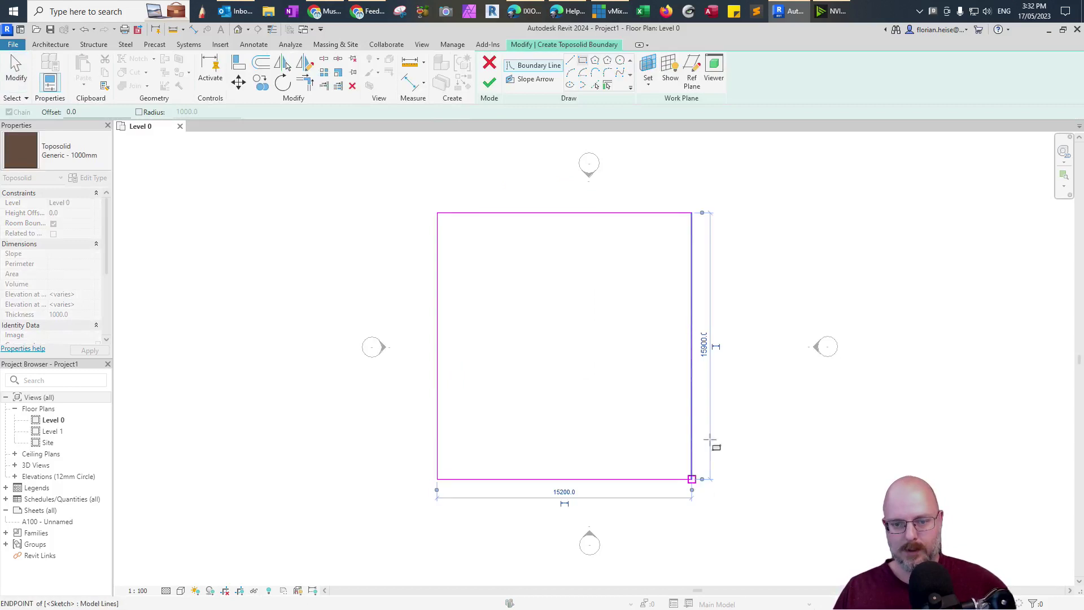
pyautogui.click(490, 85)
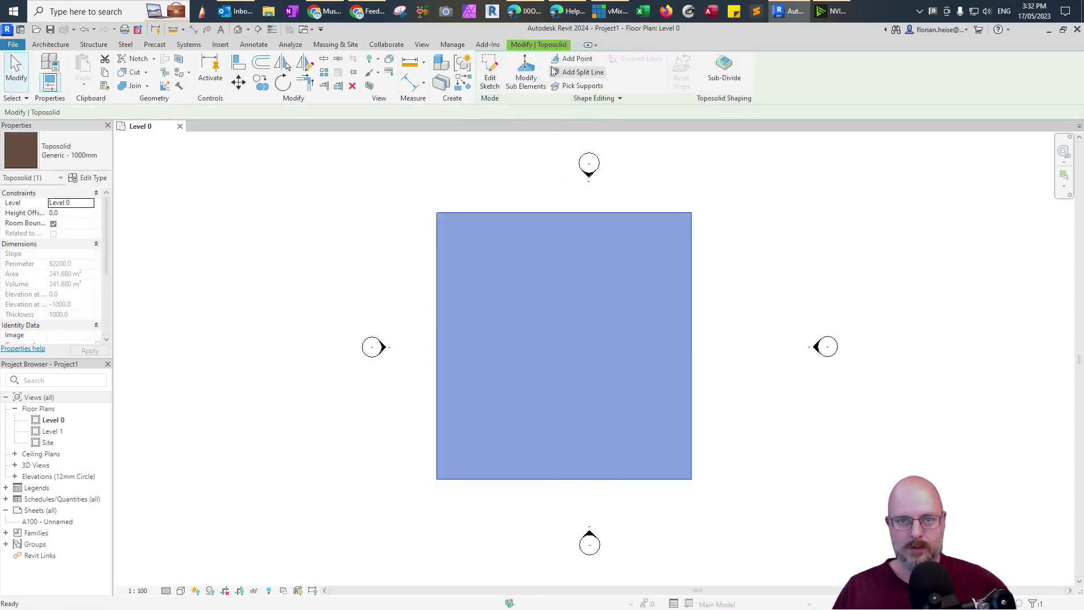
# Re-edit and finish the toposolid boundary, then view the model in default 3D.
pyautogui.click(490, 70)
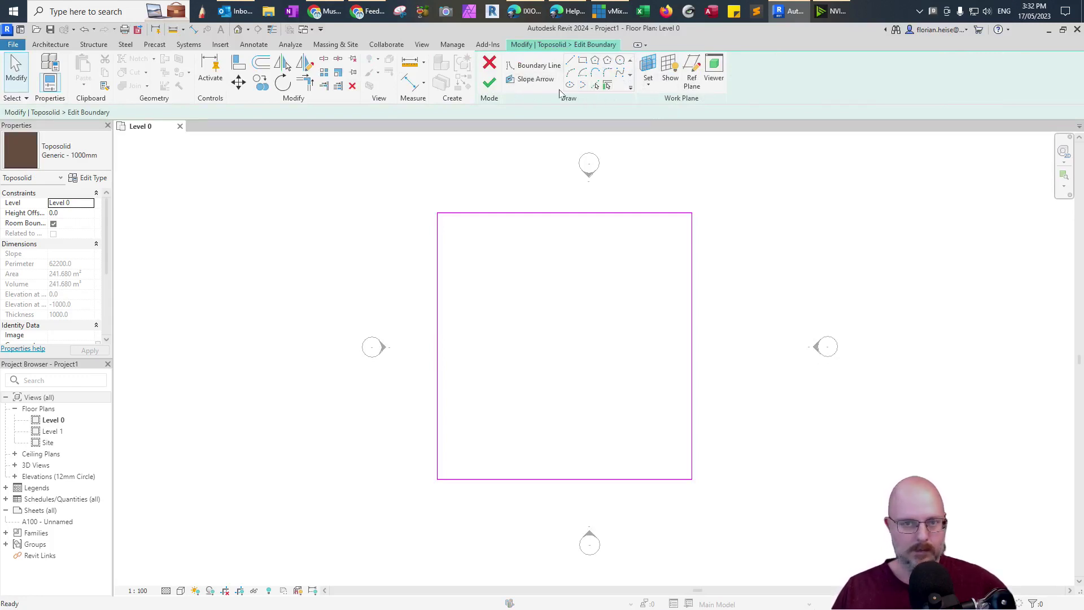
pyautogui.click(489, 85)
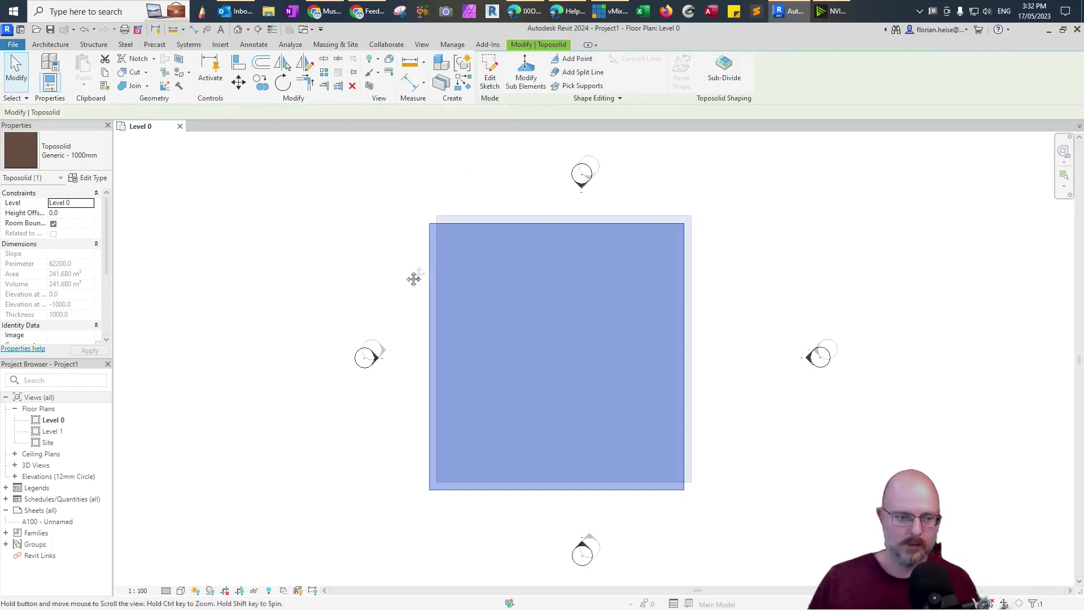
pyautogui.moveTo(414, 278)
pyautogui.mouseDown(button='middle')
pyautogui.moveTo(455, 218)
pyautogui.moveTo(405, 241)
pyautogui.mouseUp(button='middle')
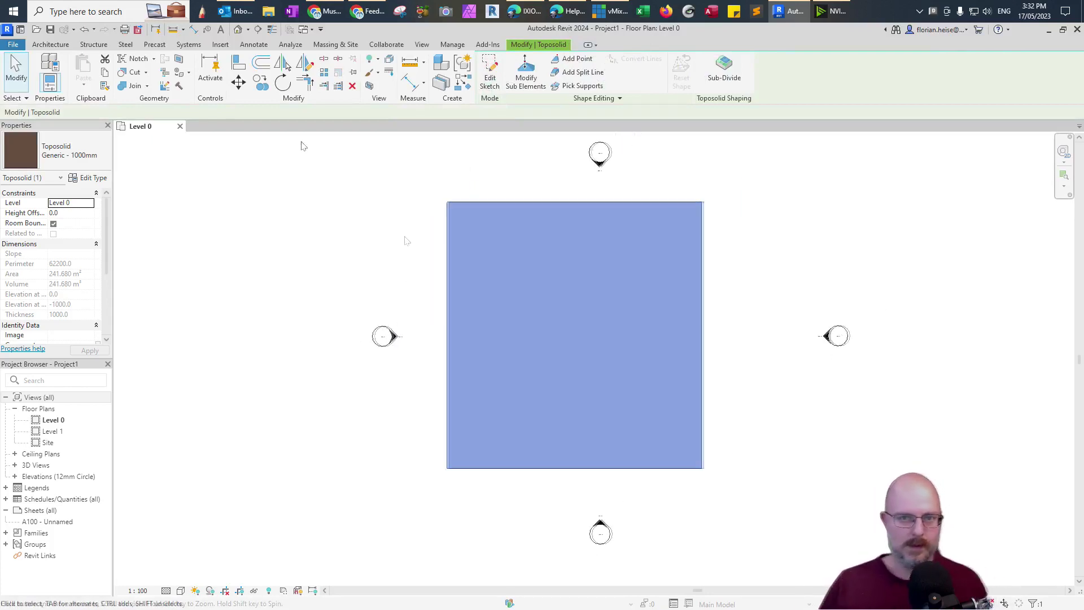
pyautogui.click(238, 29)
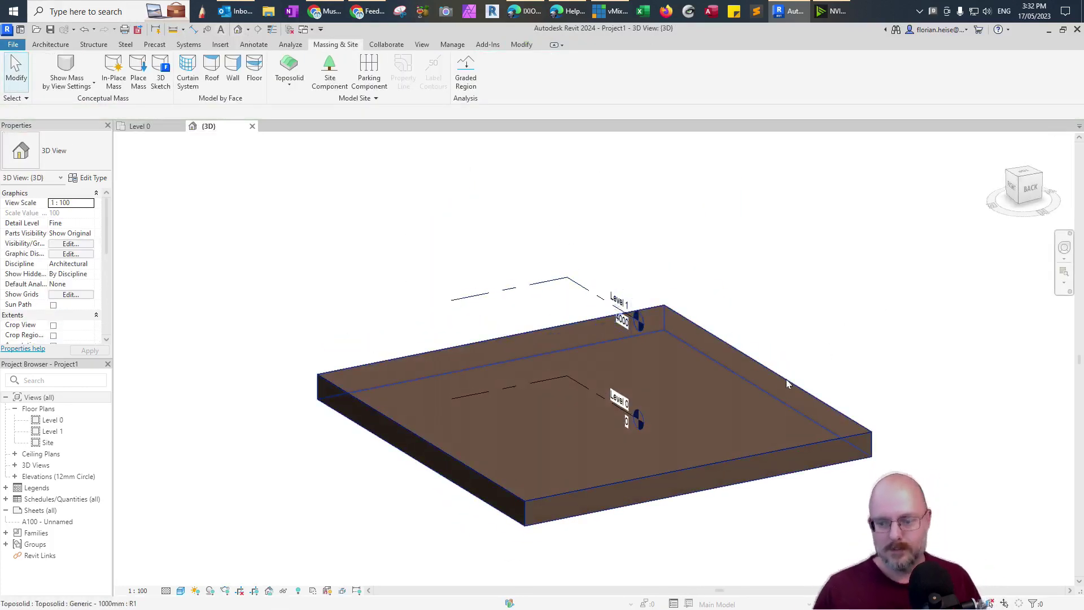
# Start Add Point on the toposolid and place three points in the Level 0 plan.
pyautogui.click(786, 383)
pyautogui.moveTo(684, 375); pyautogui.dragTo(681, 318, button='middle')
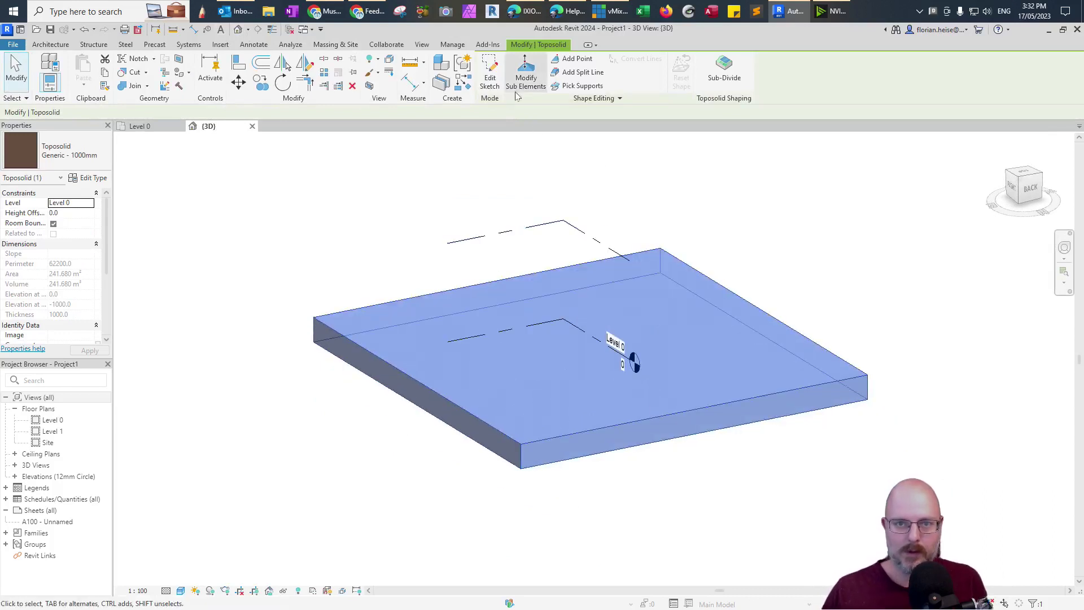
pyautogui.click(574, 59)
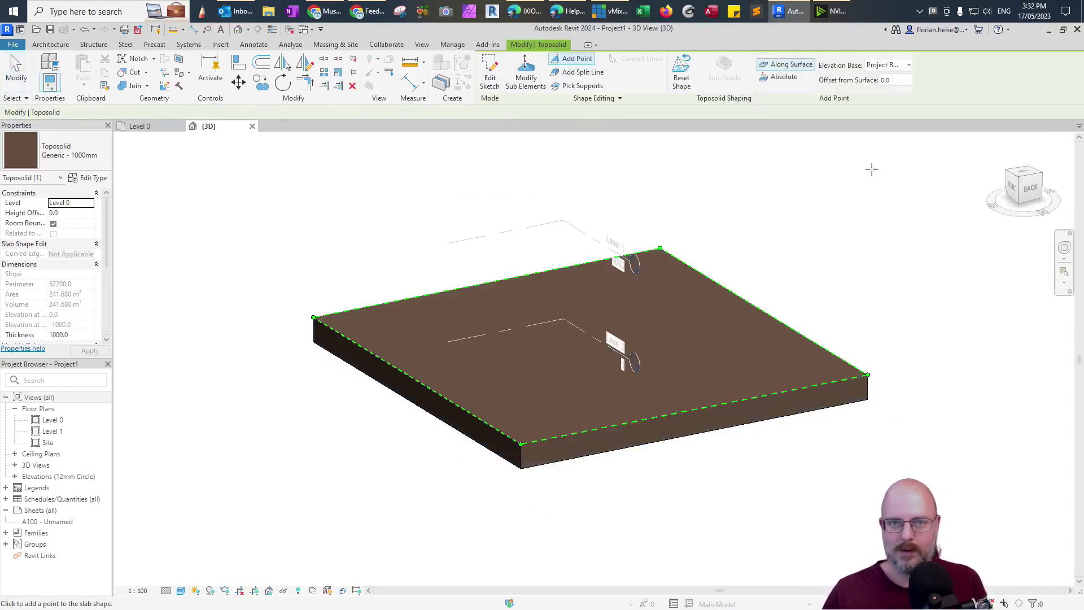
pyautogui.click(139, 126)
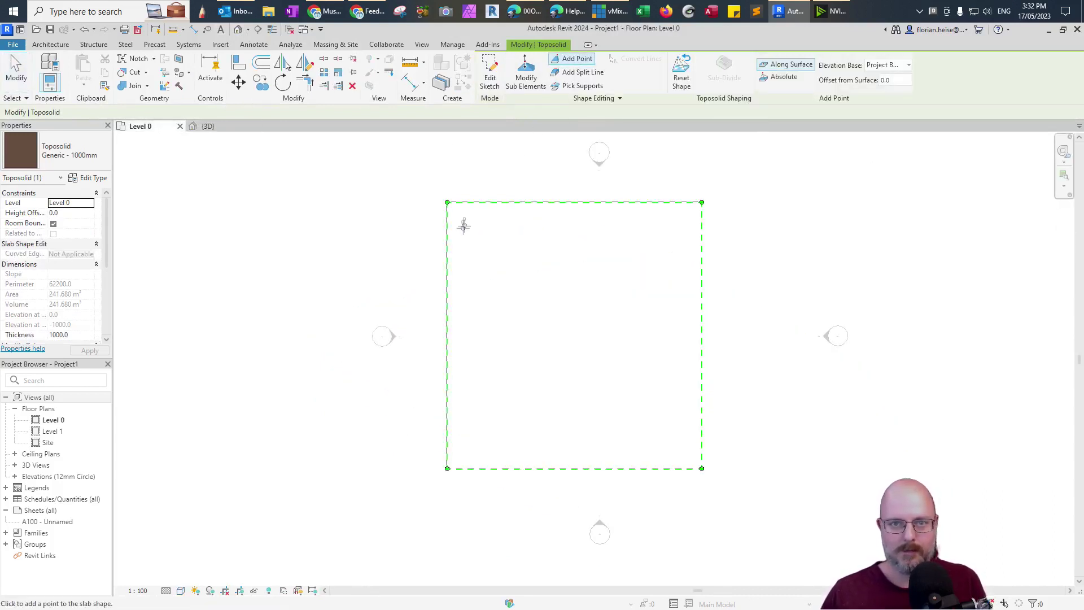
pyautogui.click(536, 232)
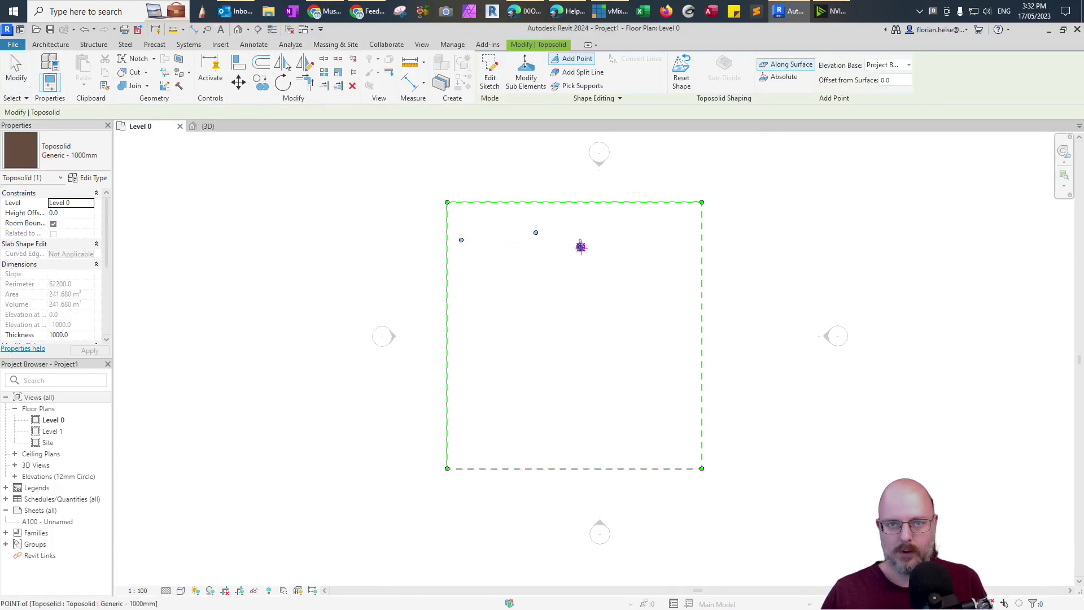
pyautogui.click(581, 247)
pyautogui.click(646, 268)
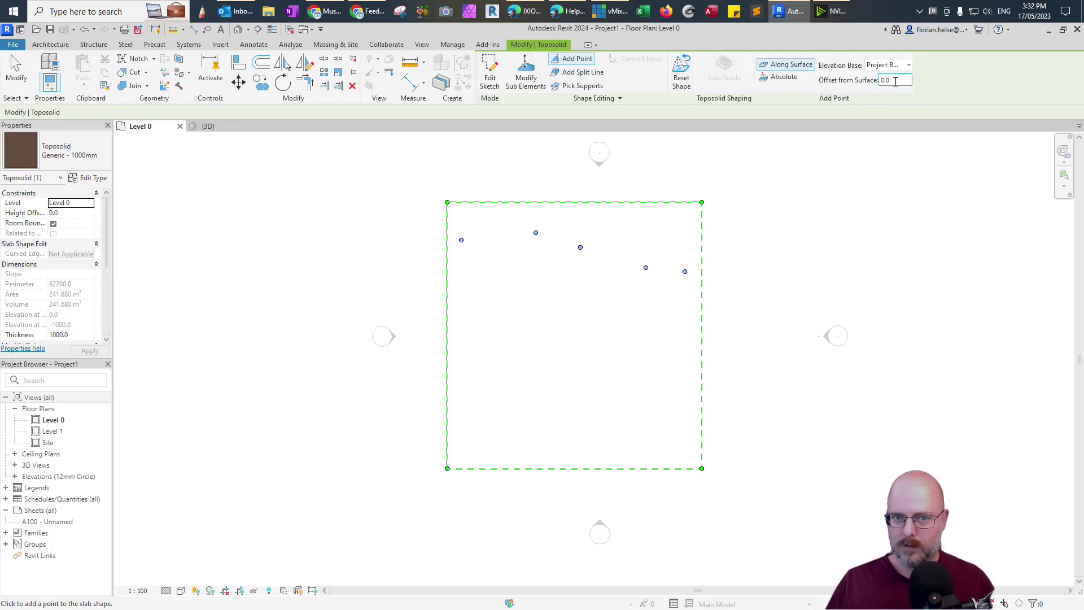
# Add five toposolid points at Offset from Surface 500 across the middle.
pyautogui.write('50')
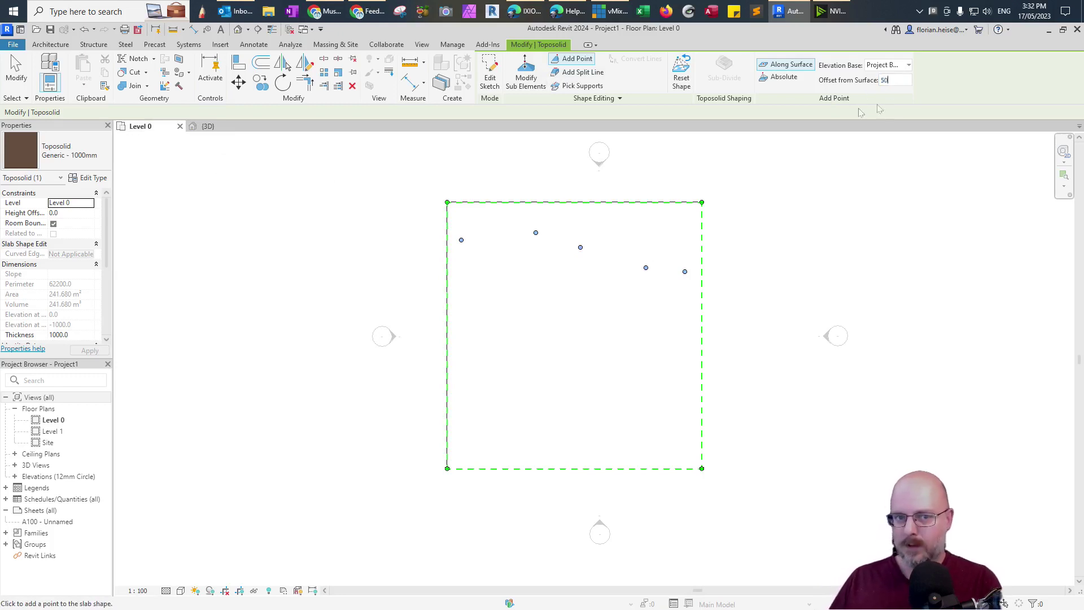
pyautogui.write('0')
pyautogui.click(464, 337)
pyautogui.click(520, 326)
pyautogui.click(579, 322)
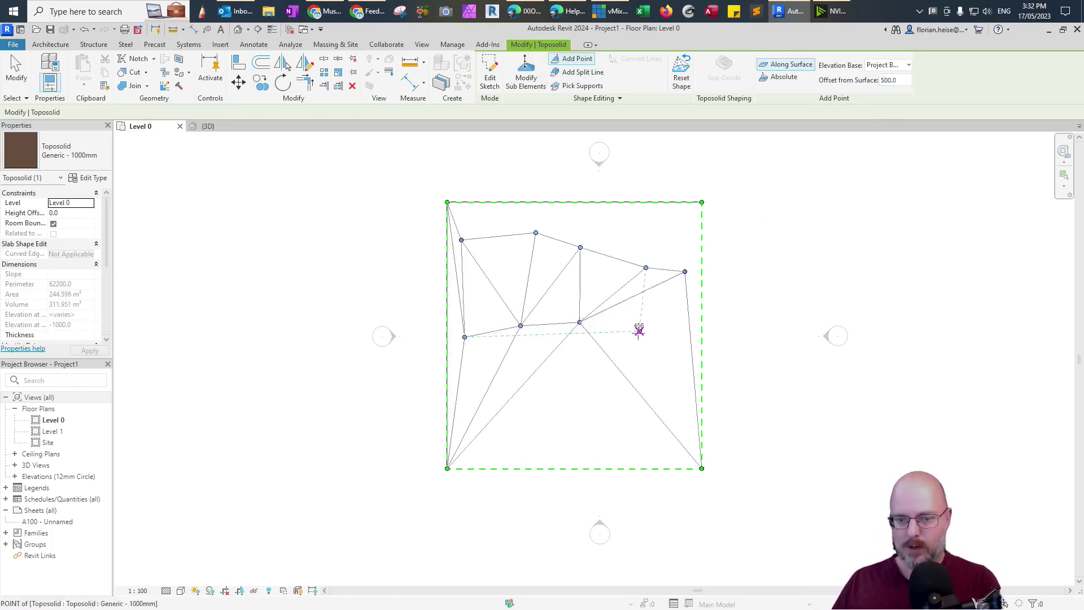
pyautogui.click(639, 331)
pyautogui.click(691, 342)
# Add five more points at offset 750 from lower left to lower right.
pyautogui.write('7')
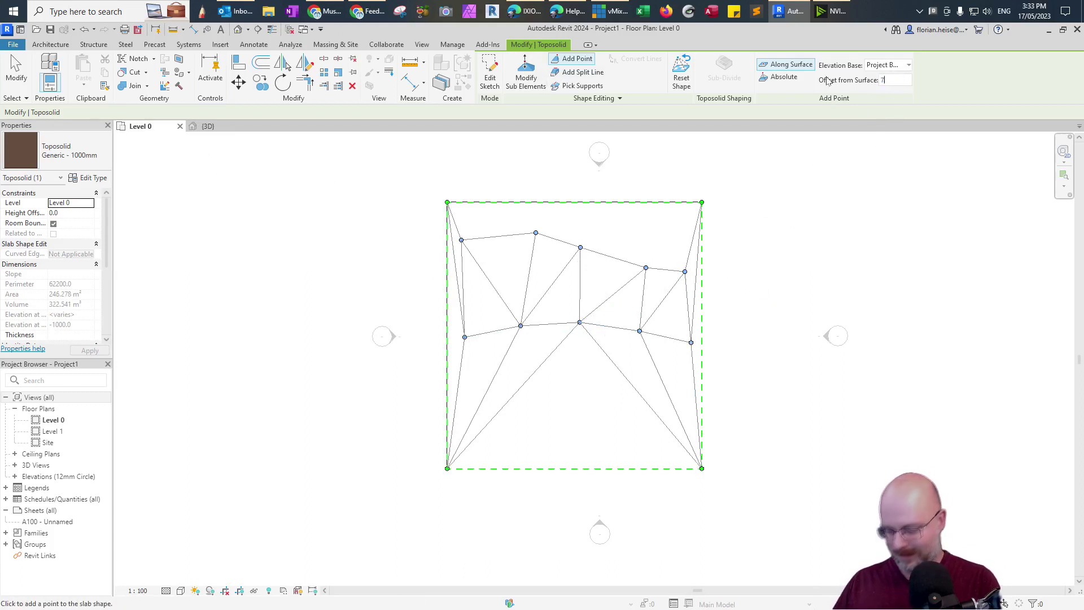
pyautogui.write('50')
pyautogui.click(467, 414)
pyautogui.click(519, 395)
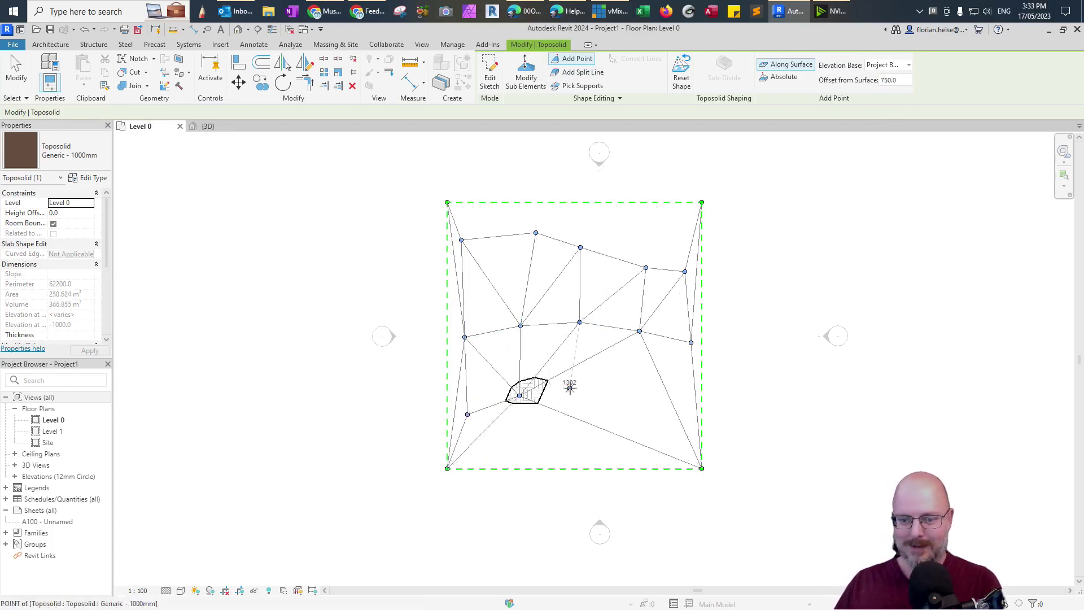
pyautogui.click(569, 388)
pyautogui.click(629, 397)
pyautogui.click(675, 412)
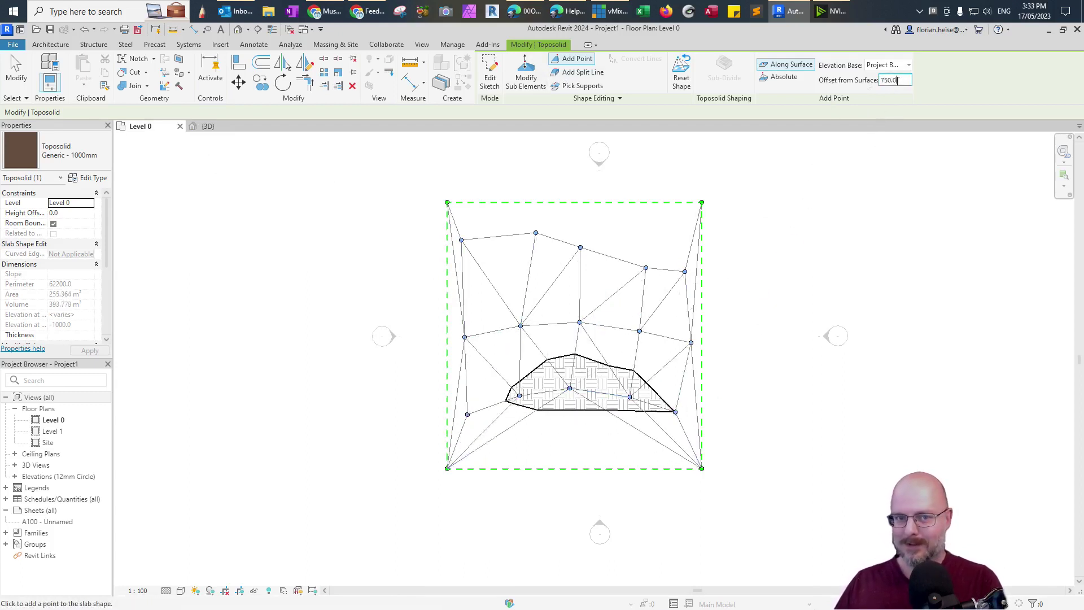
# Add four points at offset 1500 near the bottom of the toposolid.
pyautogui.write('1500')
pyautogui.click(482, 456)
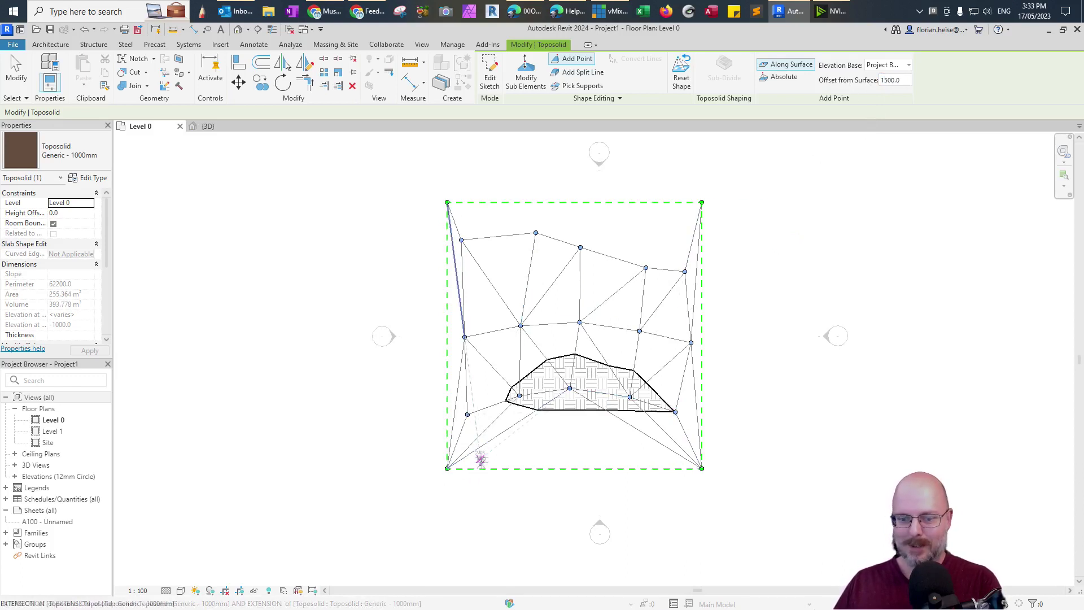
pyautogui.click(549, 450)
pyautogui.click(617, 450)
pyautogui.click(675, 449)
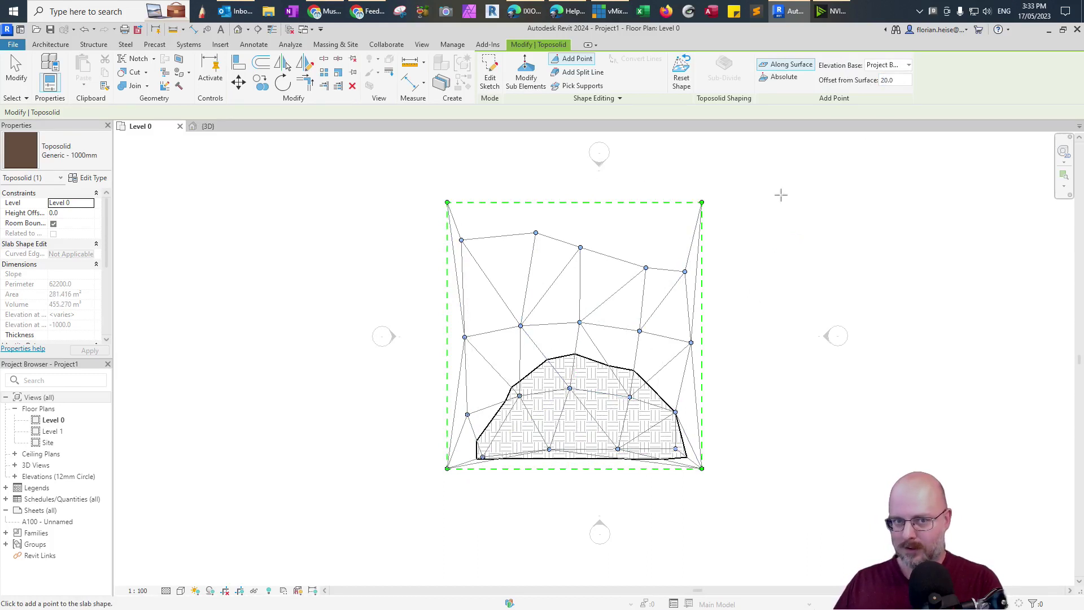
# Set the offset to 2000, add five points along the bottom edge, and finish.
pyautogui.doubleClick(892, 79)
pyautogui.write('00')
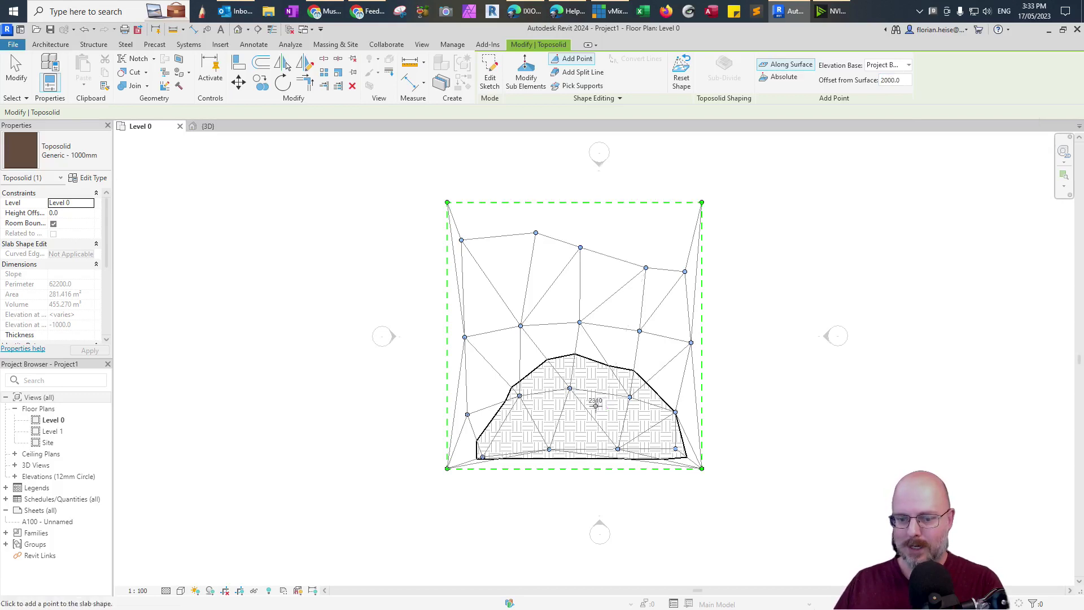
pyautogui.scroll(2, 596, 406)
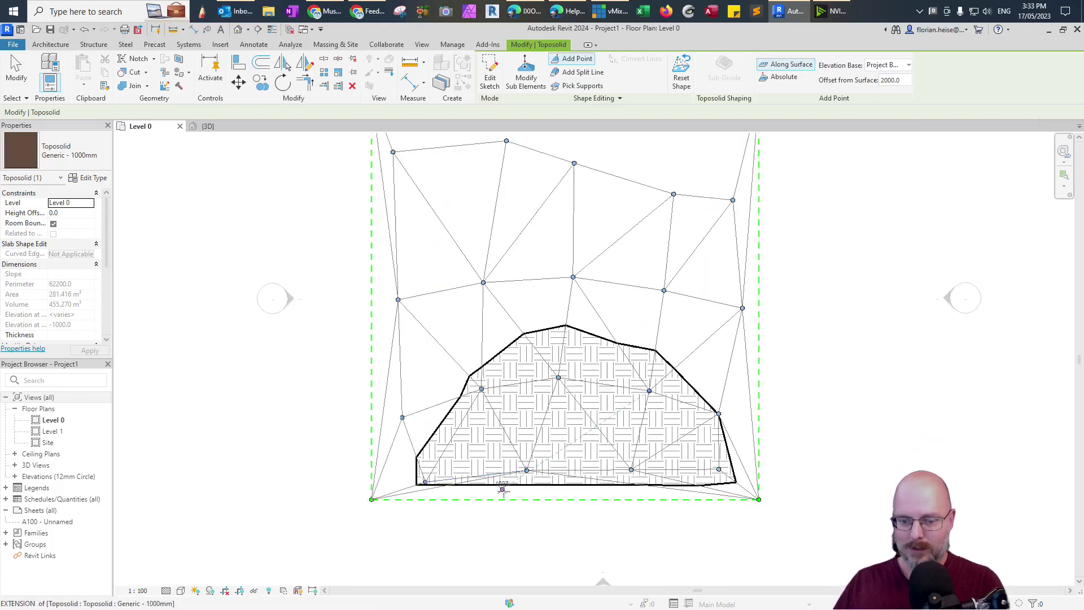
pyautogui.click(501, 489)
pyautogui.click(566, 485)
pyautogui.click(627, 490)
pyautogui.click(684, 490)
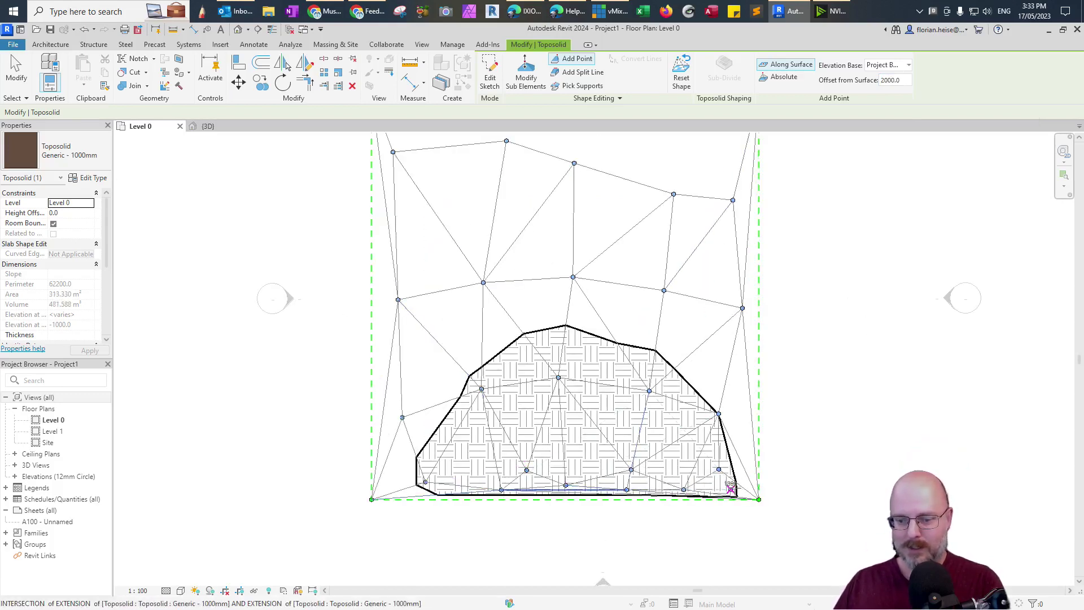
pyautogui.click(736, 489)
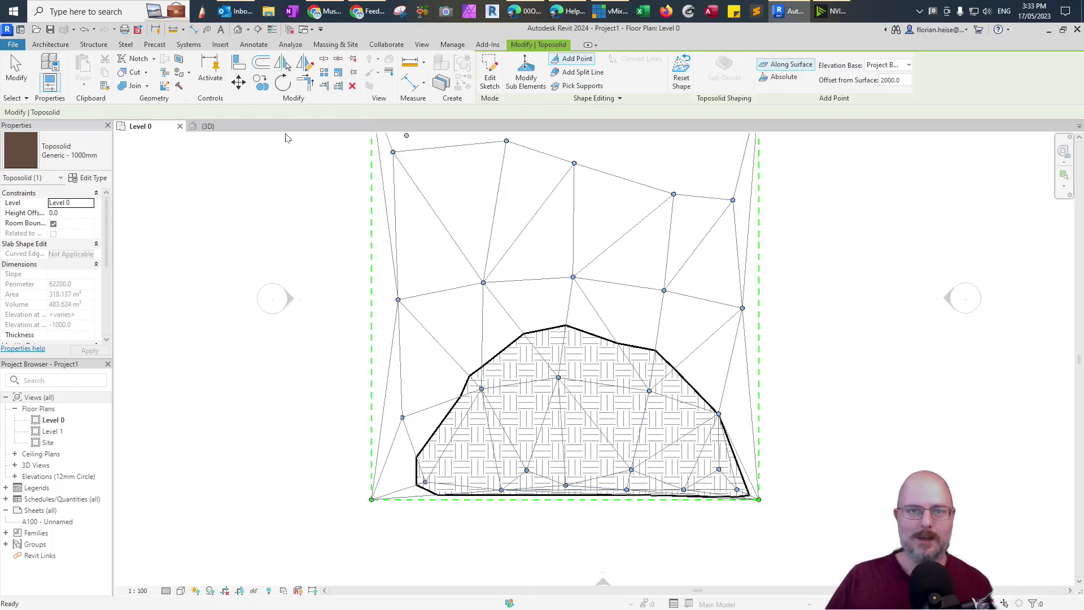
pyautogui.press('Escape')
# Show the reshaped toposolid in the {3D} view and select it.
pyautogui.click(210, 126)
pyautogui.keyDown('shift'); pyautogui.moveTo(399, 295); pyautogui.dragTo(525, 429, button='middle'); pyautogui.keyUp('shift')
pyautogui.click(488, 430)
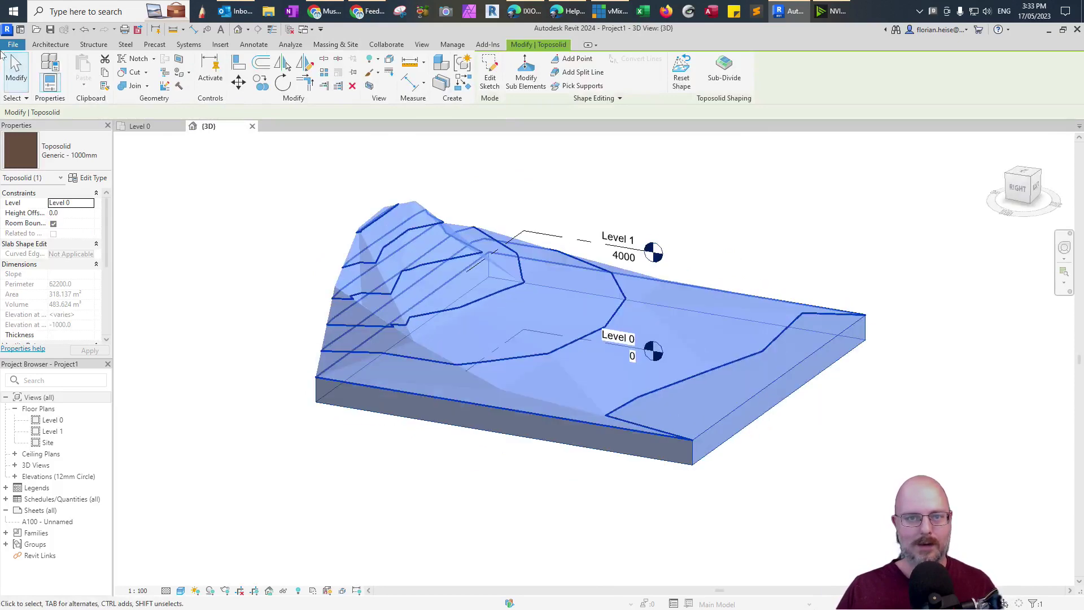
# Export the 3D view as an FBX file saved to the Desktop.
pyautogui.click(15, 45)
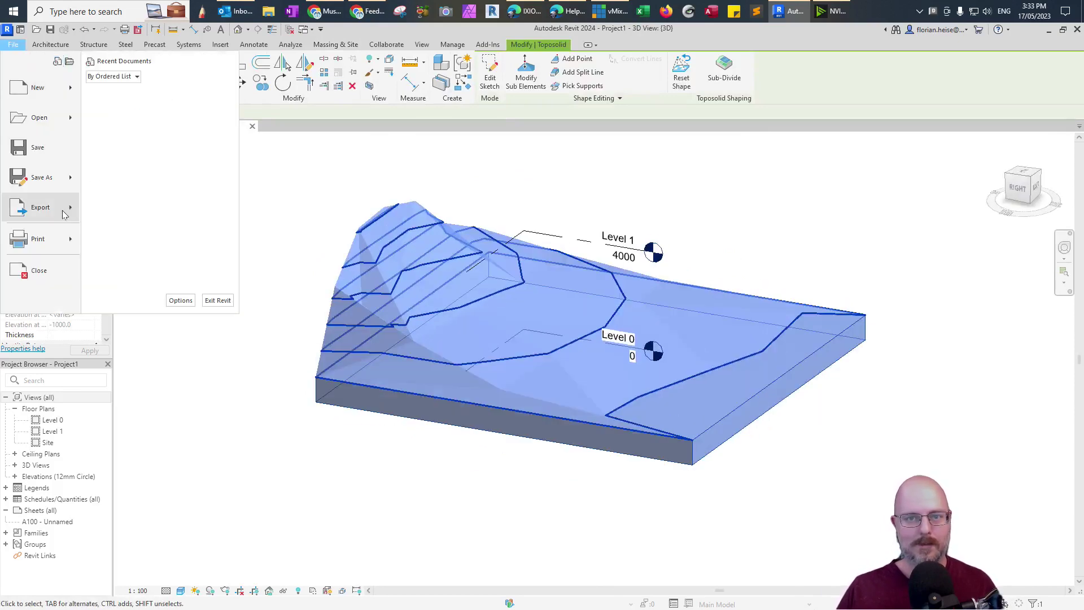
pyautogui.moveTo(63, 214)
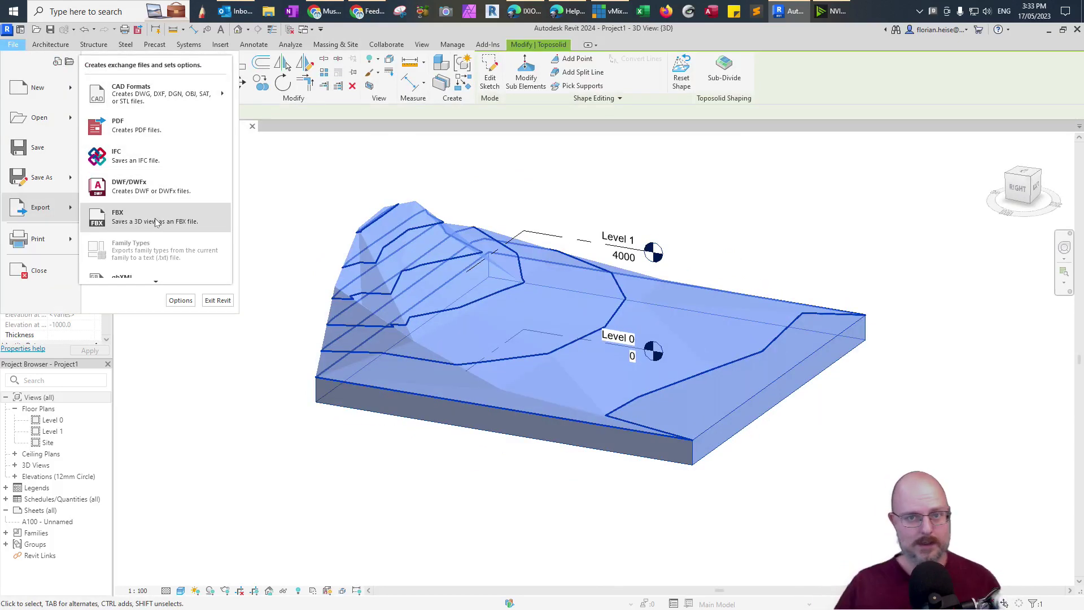
pyautogui.click(156, 218)
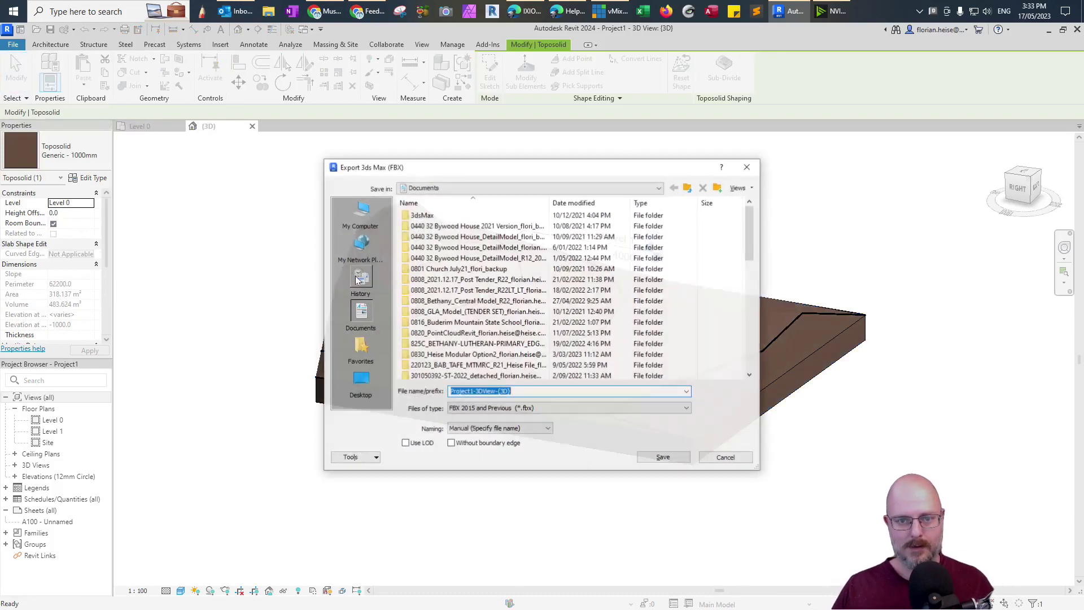
pyautogui.click(361, 381)
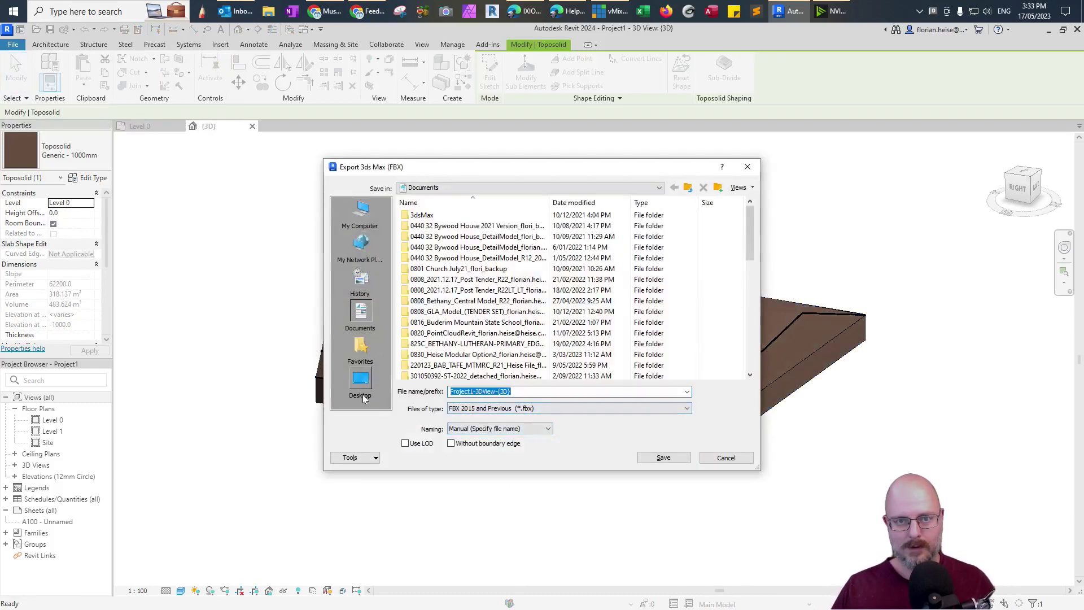
pyautogui.click(662, 457)
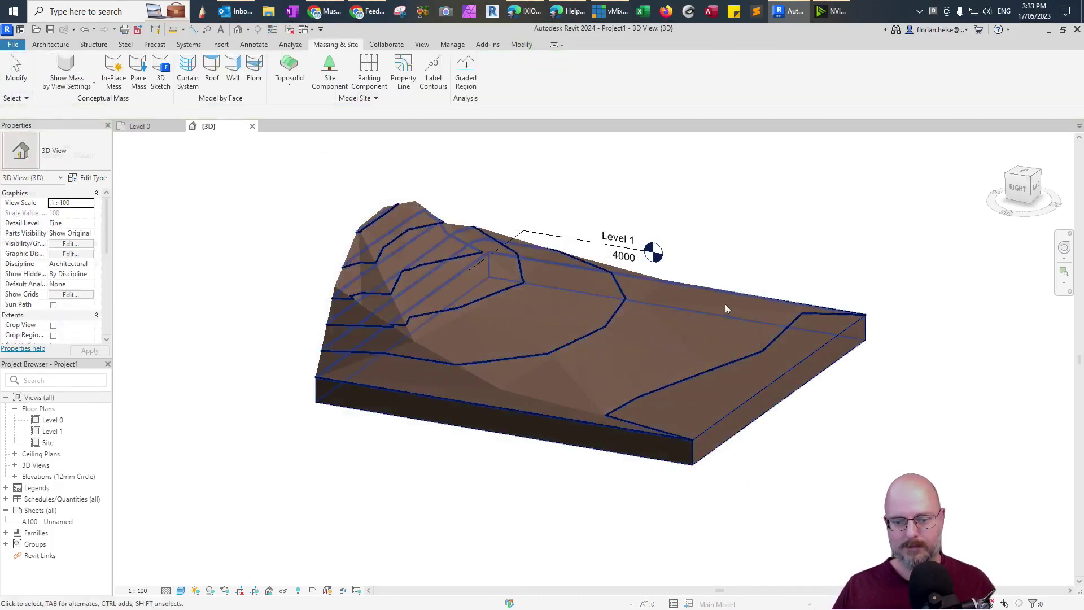
# Find Project1-3DView-{3D}.fbx through Windows Search and open it with 3D Viewer.
pyautogui.keyDown('shift'); pyautogui.moveTo(541, 173); pyautogui.dragTo(502, 217, button='middle'); pyautogui.keyUp('shift')
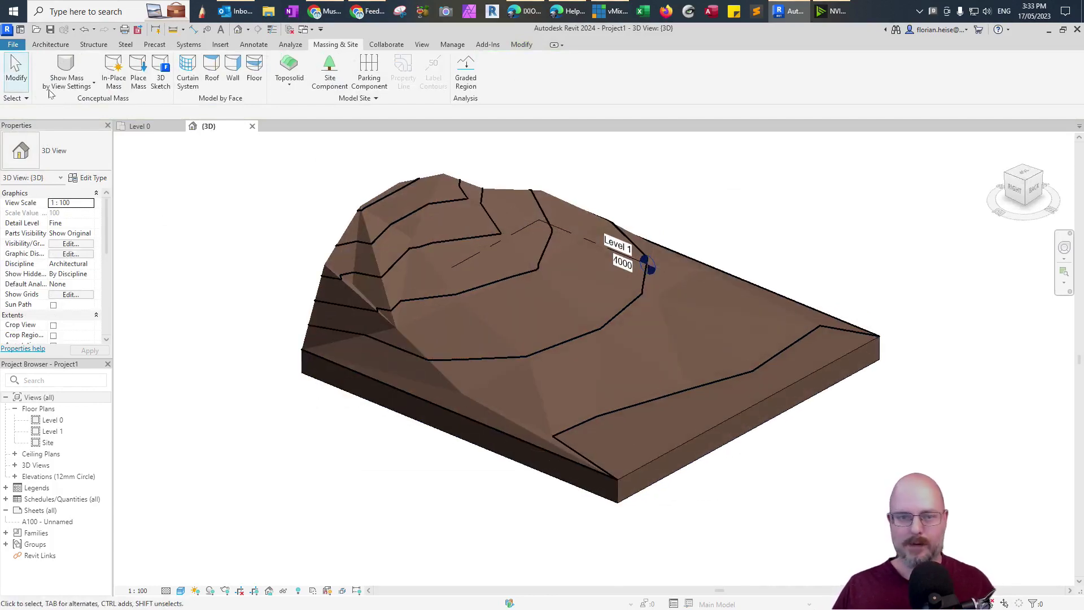
pyautogui.click(12, 17)
pyautogui.write('fvb')
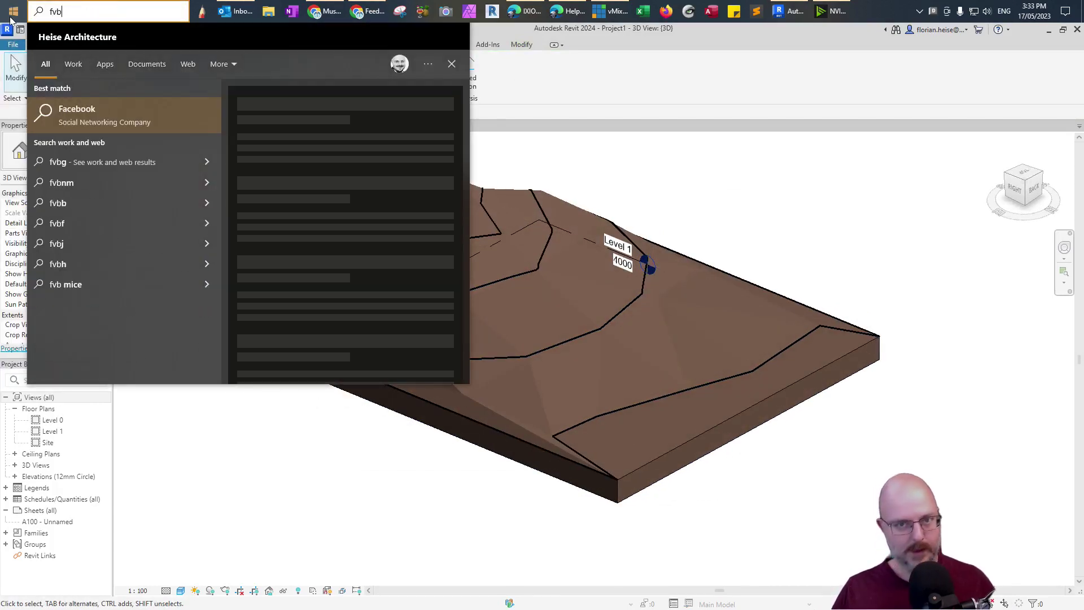
pyautogui.press('BackSpace')
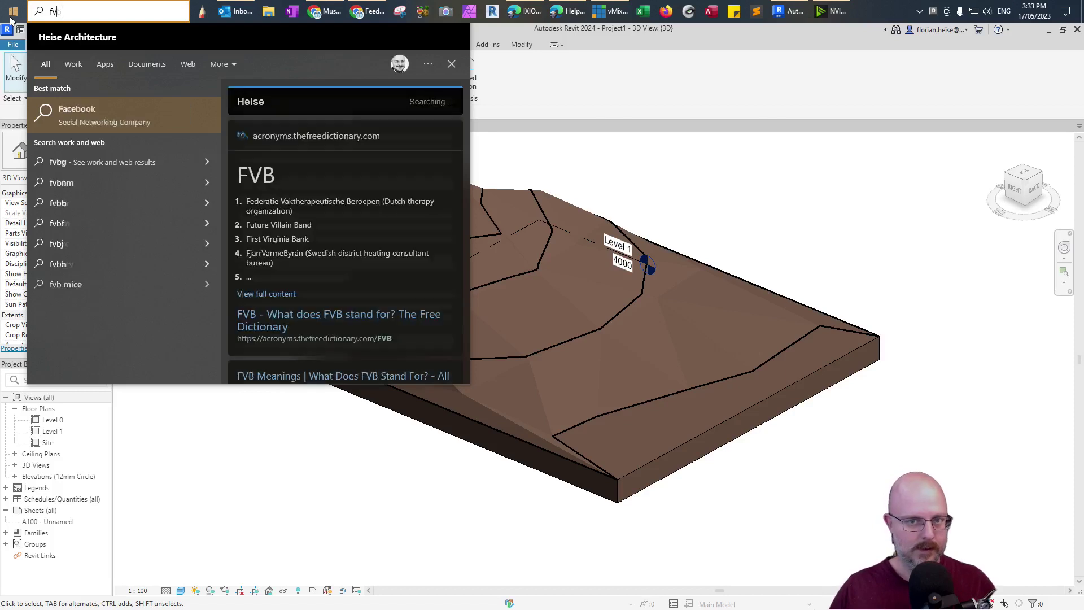
pyautogui.press('BackSpace')
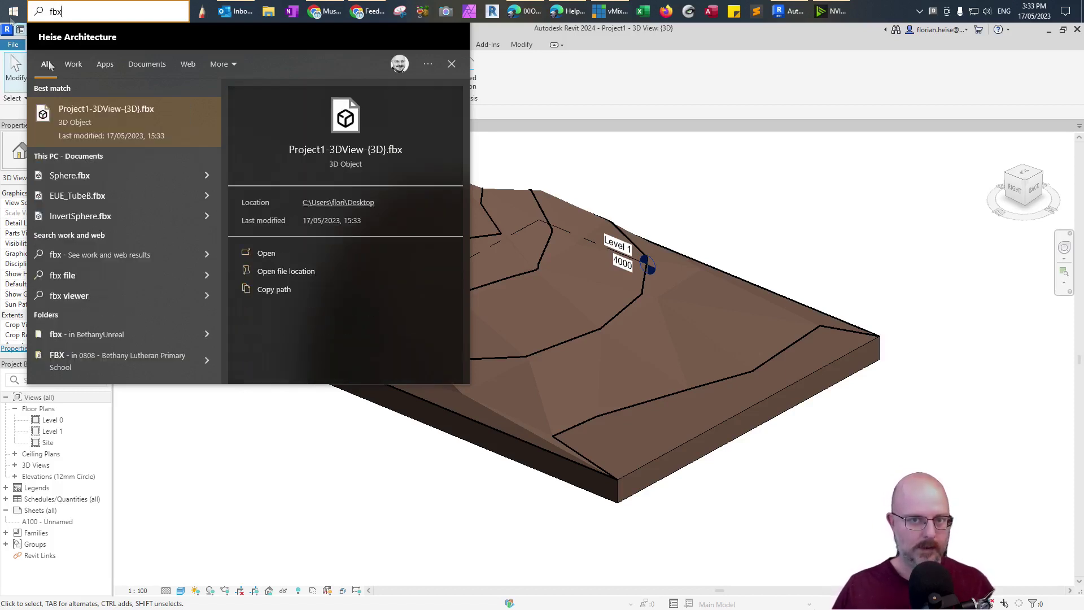
pyautogui.click(117, 130)
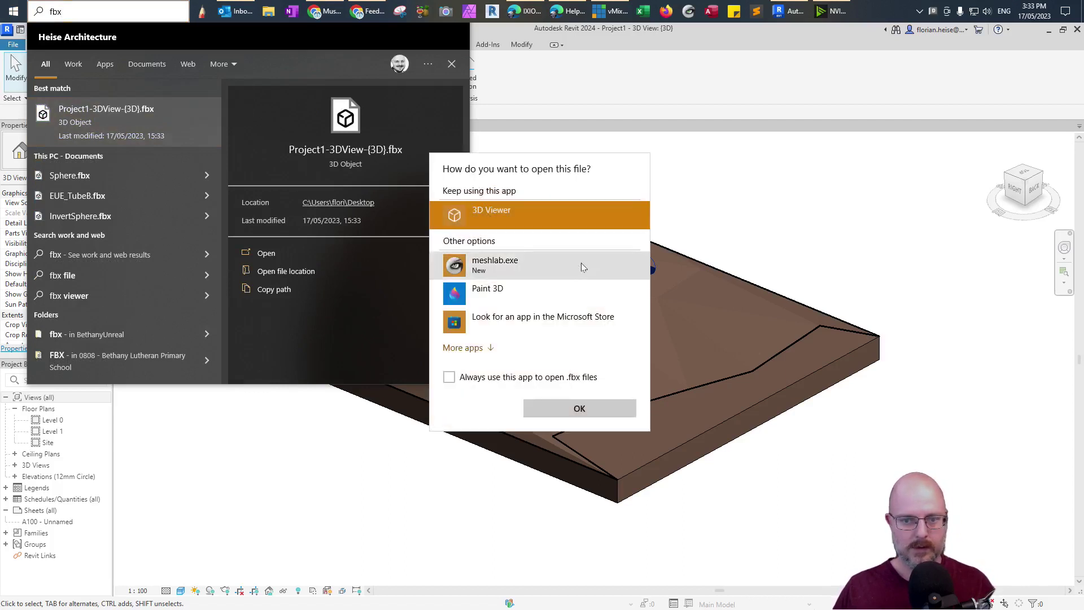
pyautogui.click(531, 264)
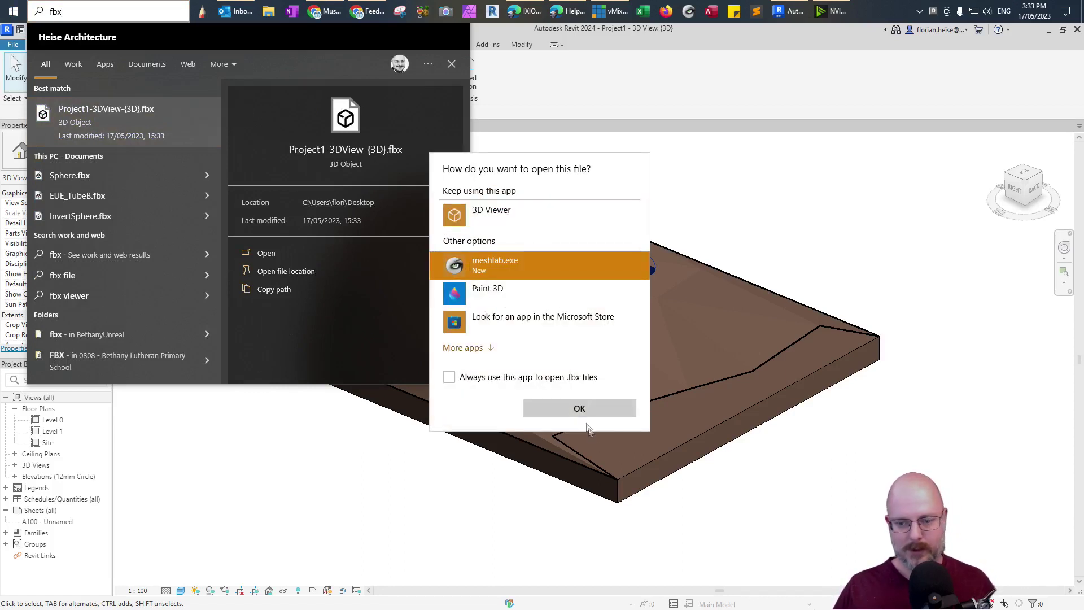
pyautogui.click(517, 206)
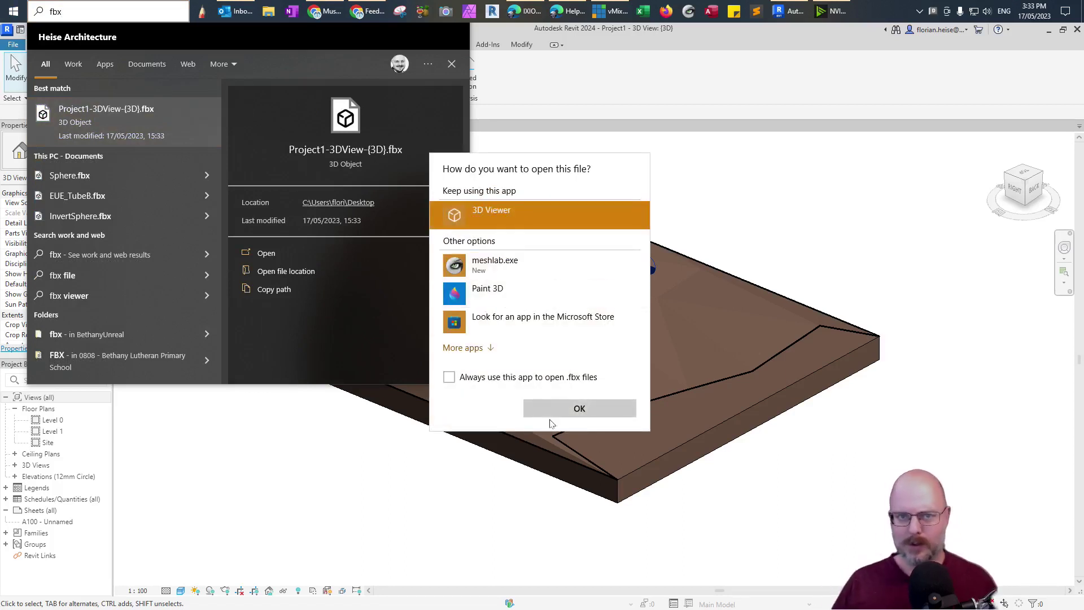
pyautogui.click(569, 408)
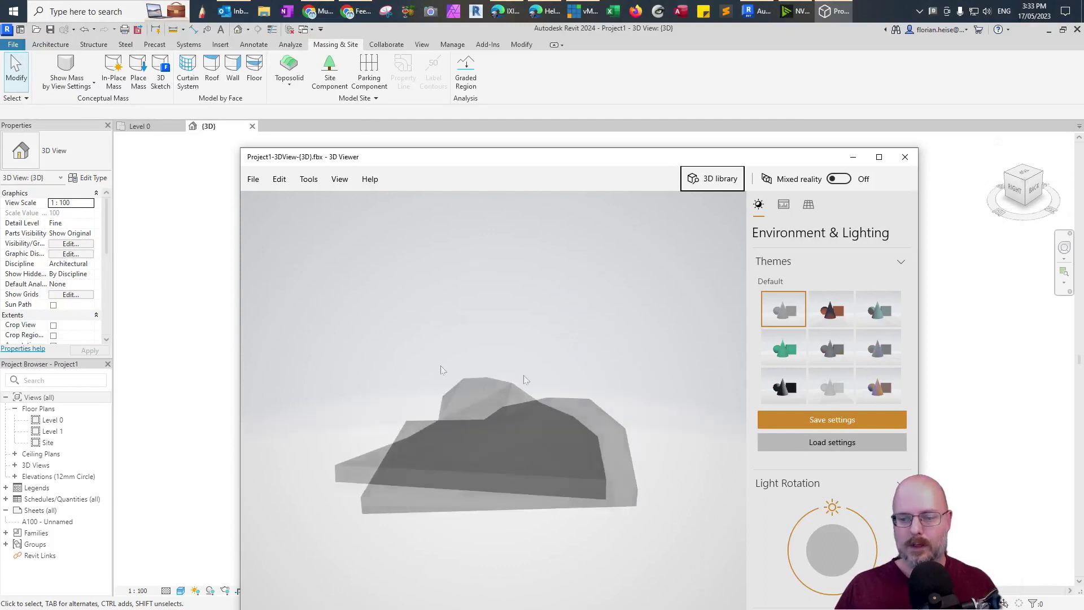
# Preview the mesh in the teal lighting theme, then close 3D Viewer and orbit Revit's view.
pyautogui.click(784, 388)
pyautogui.click(783, 349)
pyautogui.moveTo(621, 367); pyautogui.dragTo(660, 344)
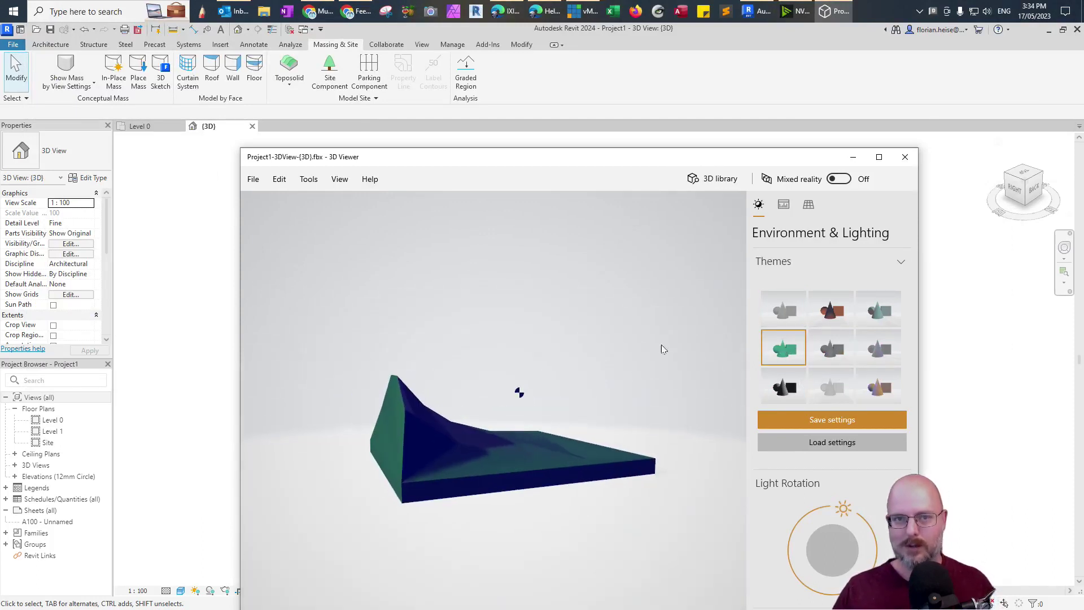
pyautogui.click(905, 156)
pyautogui.keyDown('shift'); pyautogui.moveTo(574, 307); pyautogui.dragTo(418, 416, button='middle'); pyautogui.keyUp('shift')
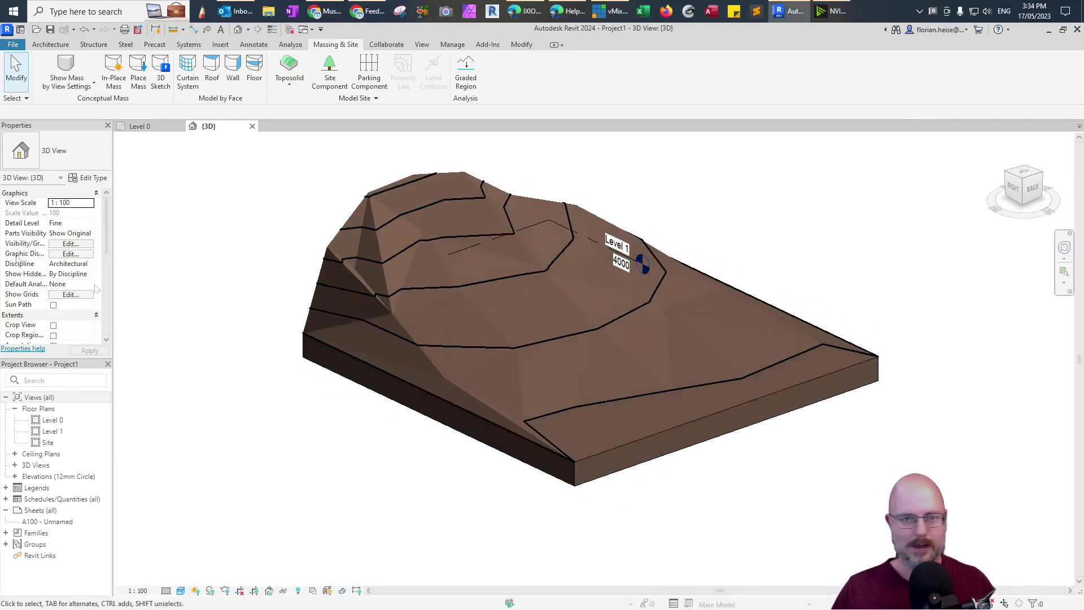
# Switch the toposolid to the Grassland - 1200mm type and orbit to see its green surface.
pyautogui.scroll(-5, 71, 325)
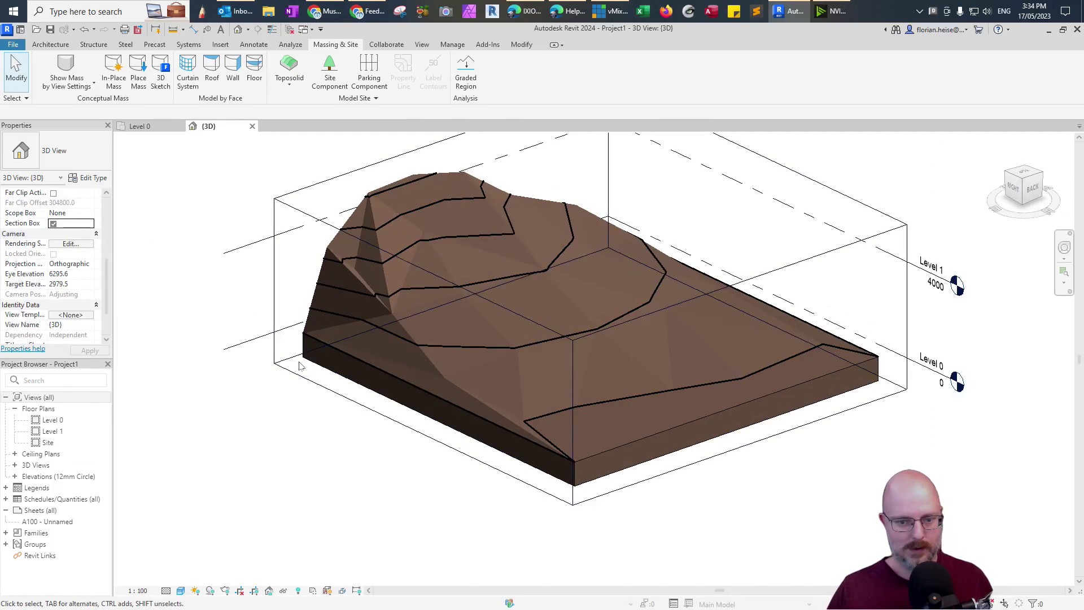
pyautogui.click(435, 446)
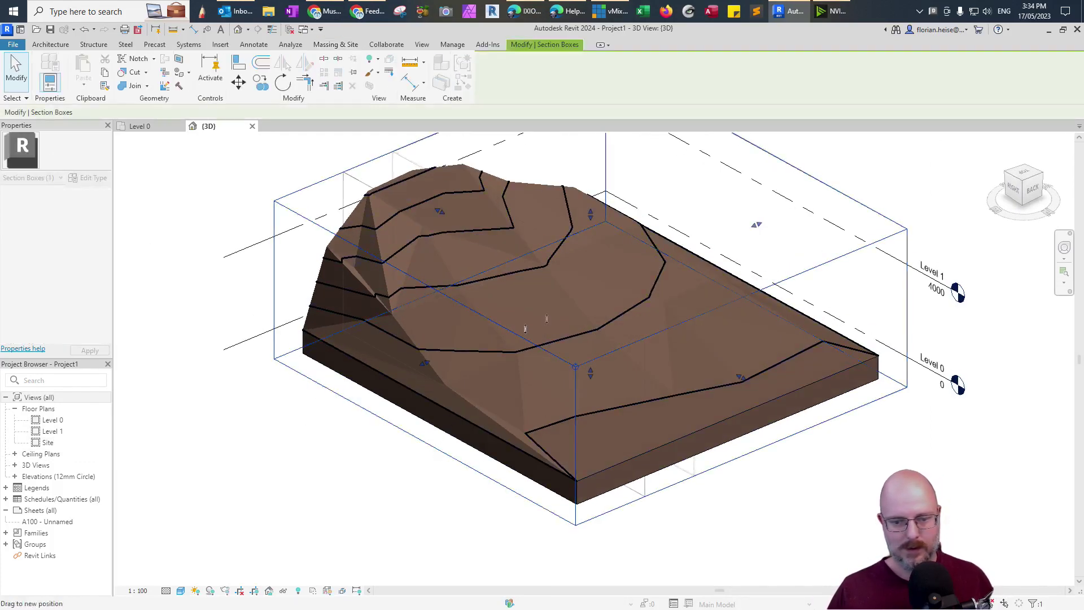
pyautogui.keyDown('shift'); pyautogui.moveTo(427, 380); pyautogui.dragTo(592, 289, button='middle'); pyautogui.keyUp('shift')
pyautogui.click(593, 289)
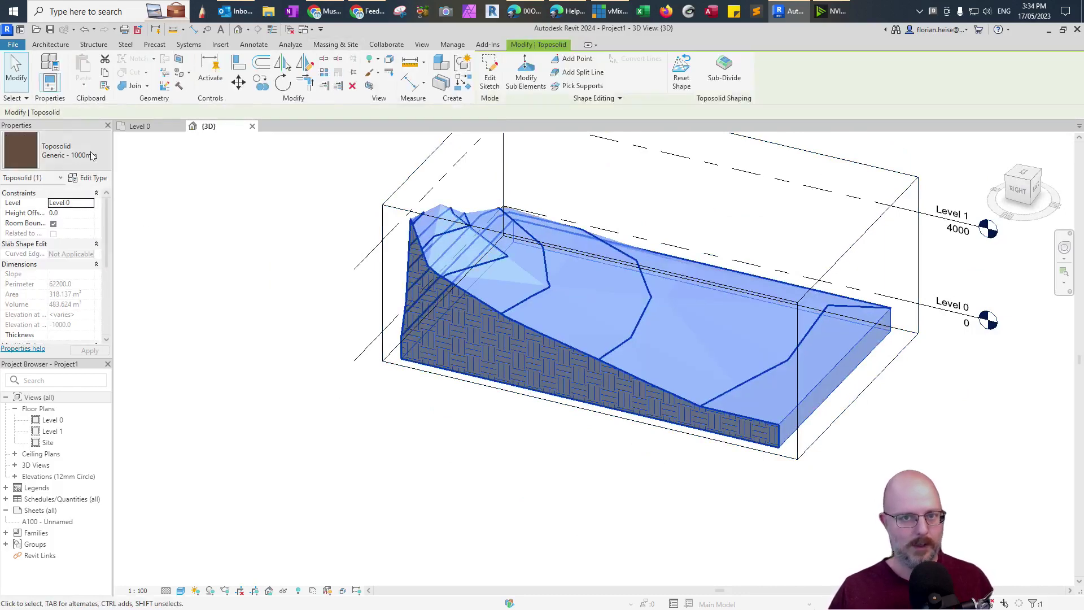
pyautogui.click(84, 152)
pyautogui.click(70, 237)
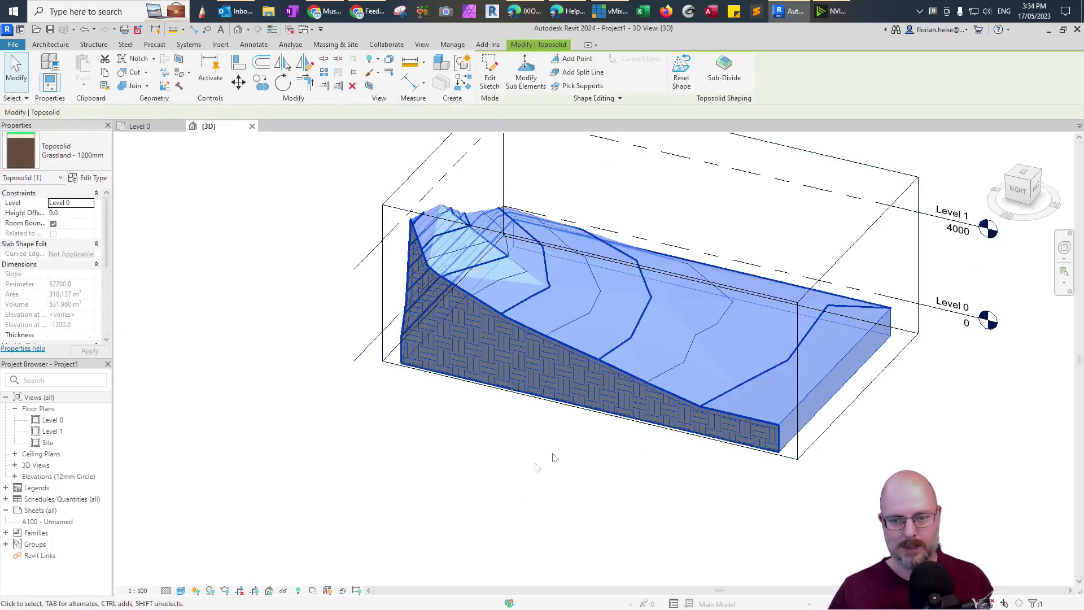
pyautogui.click(556, 458)
pyautogui.keyDown('shift'); pyautogui.moveTo(687, 426); pyautogui.dragTo(872, 402, button='middle'); pyautogui.keyUp('shift')
pyautogui.scroll(6, 744, 358)
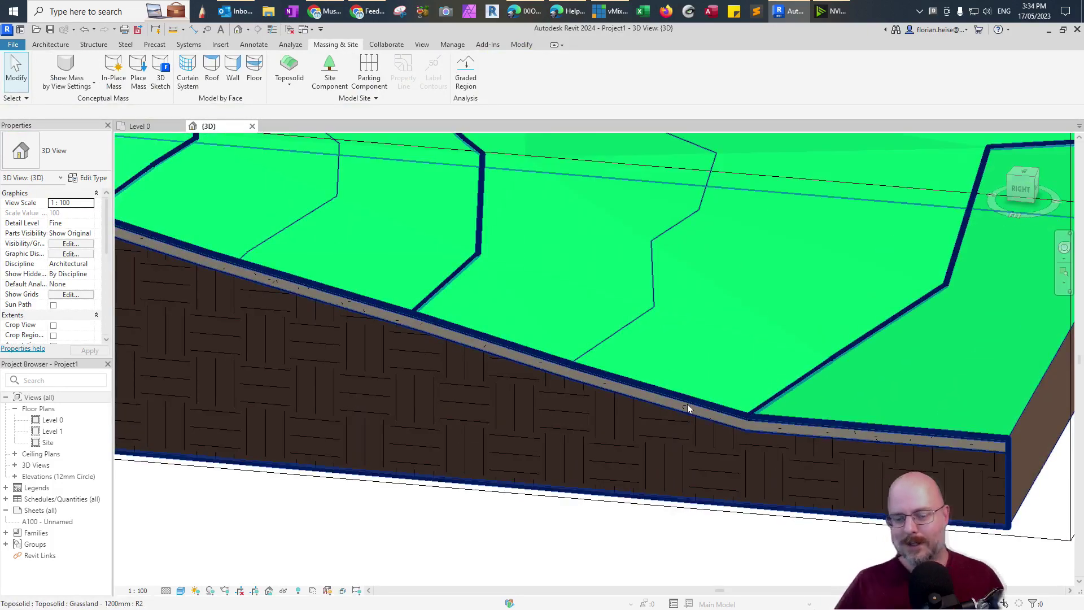
pyautogui.click(686, 404)
pyautogui.click(90, 178)
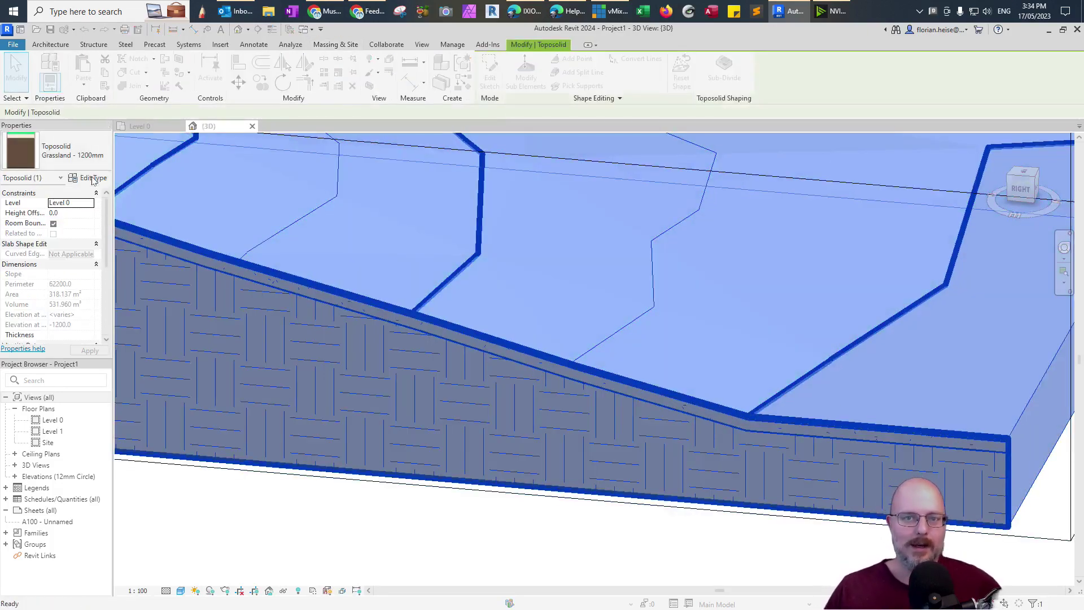
pyautogui.click(601, 262)
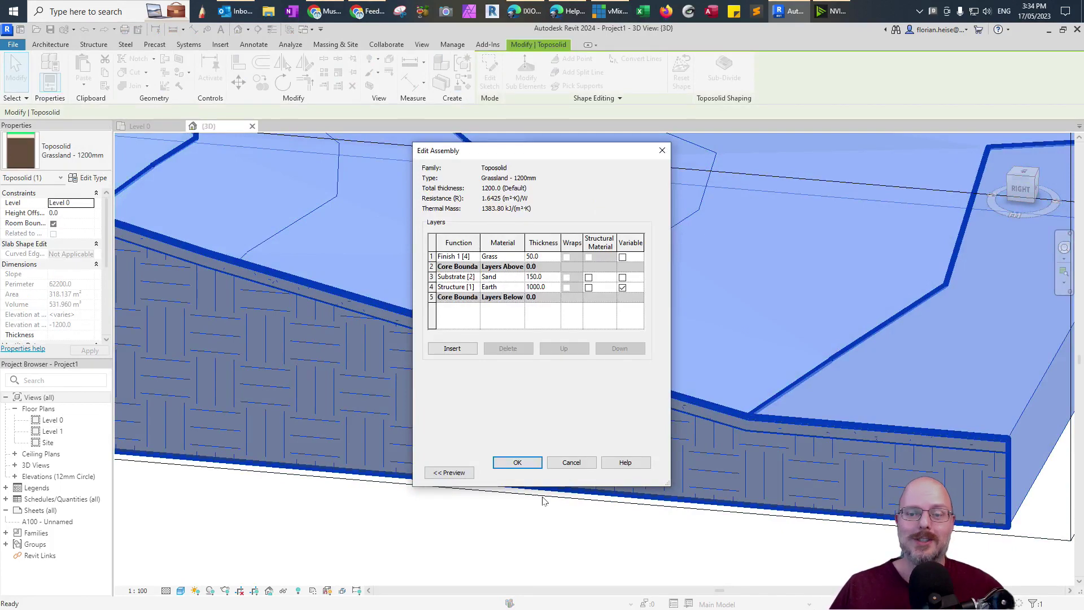
pyautogui.click(518, 462)
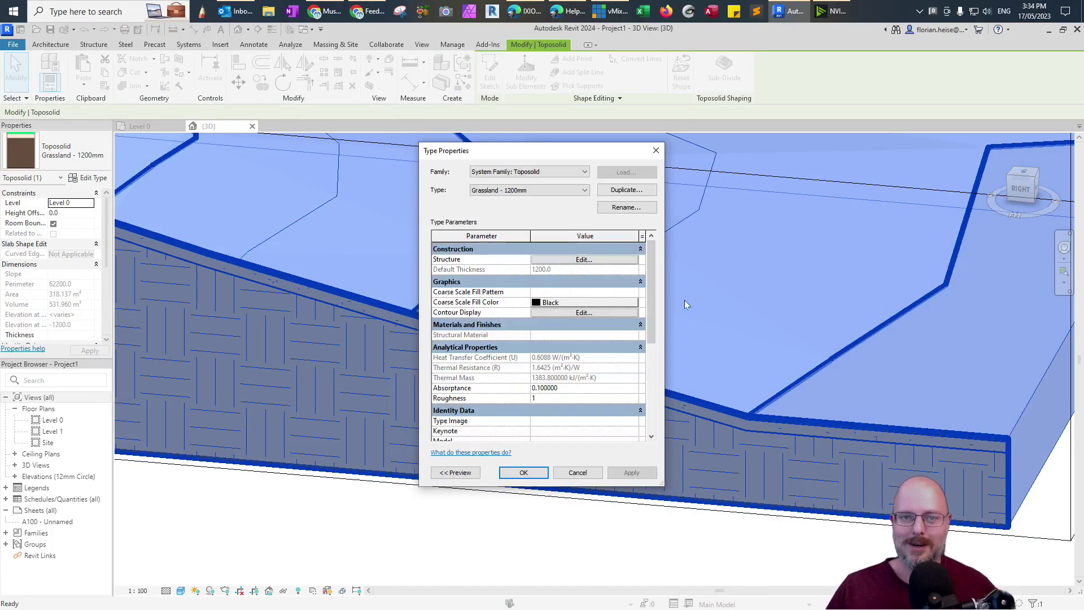
pyautogui.click(577, 473)
pyautogui.keyDown('shift'); pyautogui.moveTo(622, 459); pyautogui.dragTo(689, 243, button='middle'); pyautogui.keyUp('shift')
pyautogui.press('Escape')
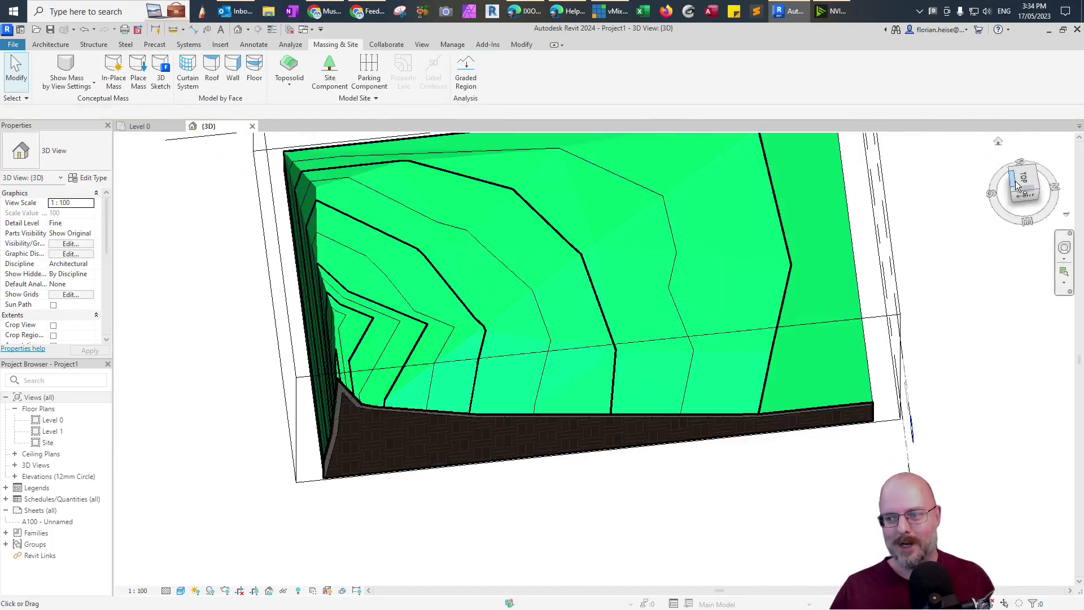
pyautogui.scroll(-2, 790, 260)
pyautogui.moveTo(790, 260); pyautogui.dragTo(739, 351, button='middle')
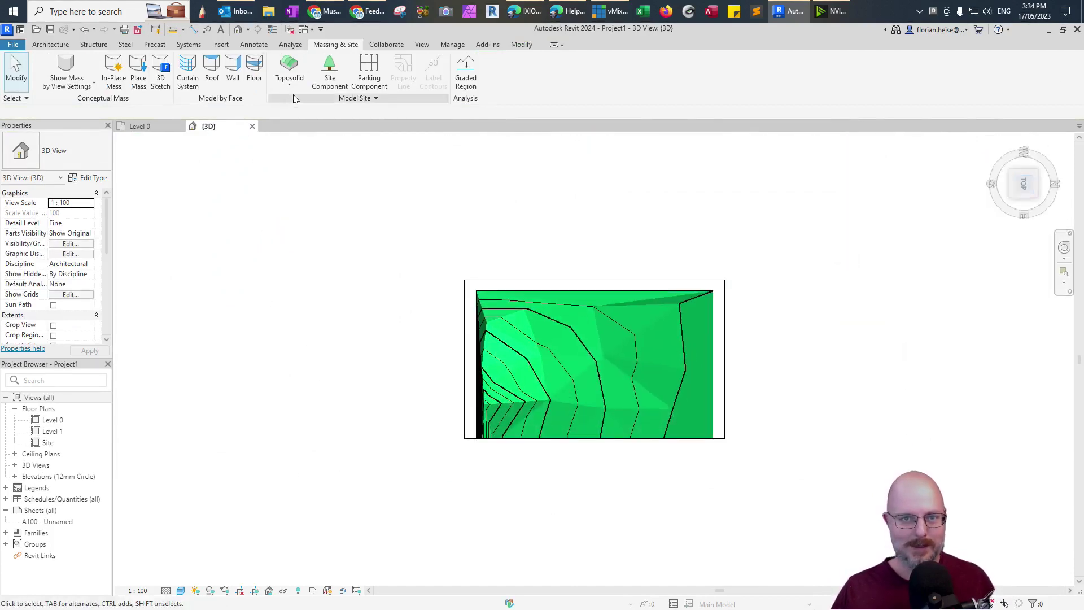
pyautogui.click(289, 80)
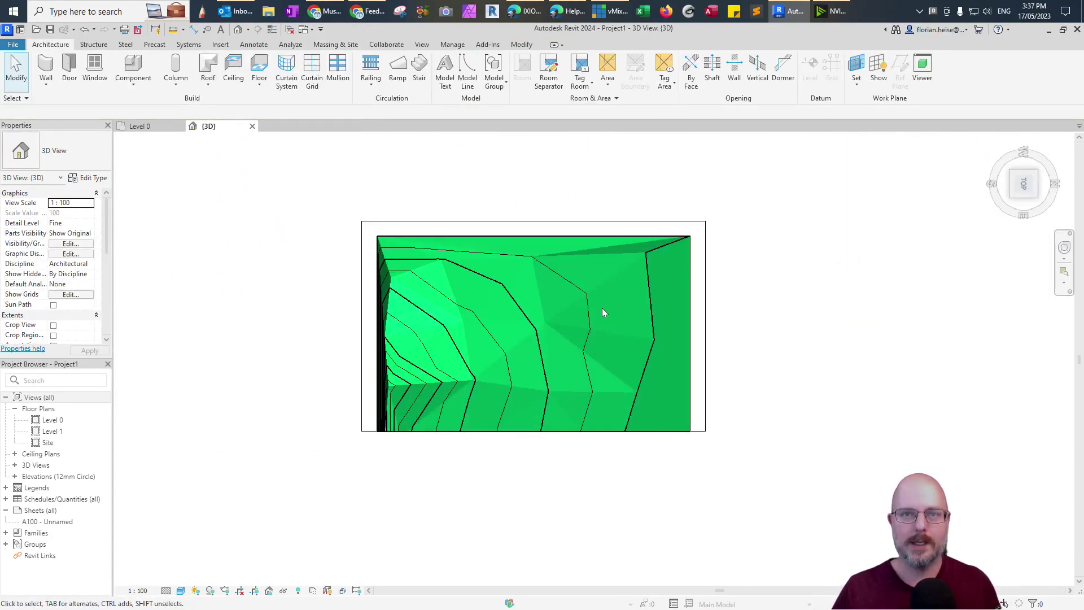
pyautogui.keyDown('shift'); pyautogui.moveTo(603, 313); pyautogui.dragTo(663, 264, button='middle'); pyautogui.keyUp('shift')
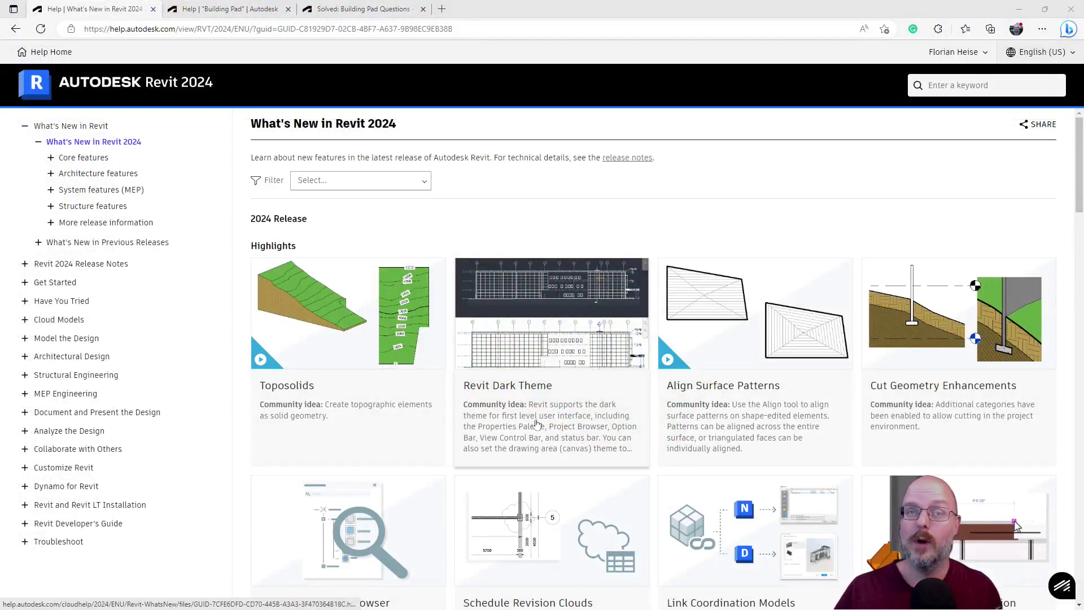
# Open Revit Dark Theme (What's New in 2024) in a new tab; close the Building Pad results and questions tabs.
pyautogui.rightClick(533, 420)
pyautogui.click(576, 418)
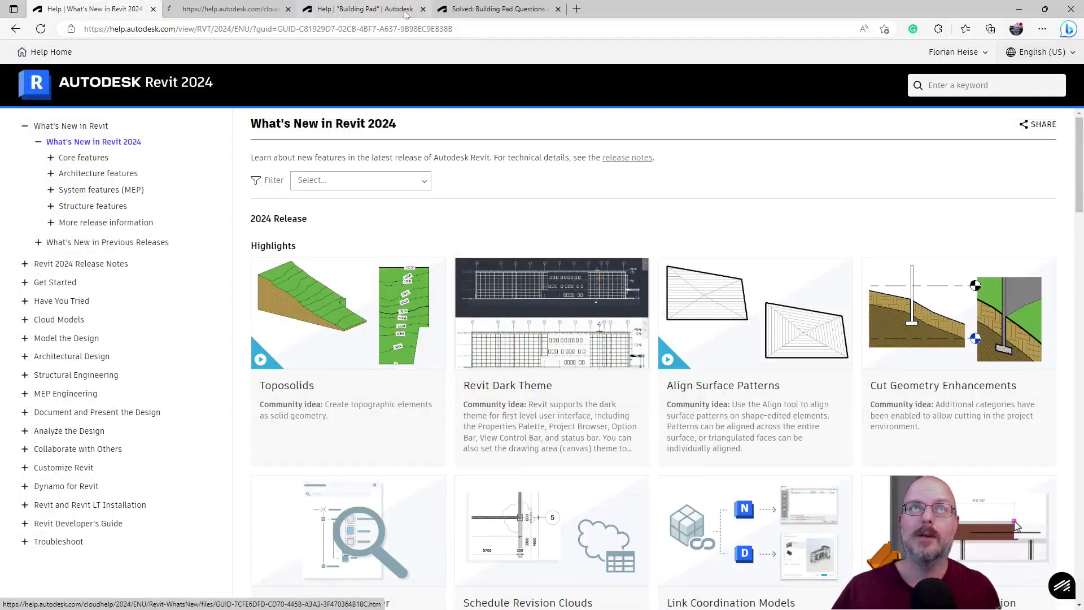
pyautogui.click(424, 8)
pyautogui.click(424, 9)
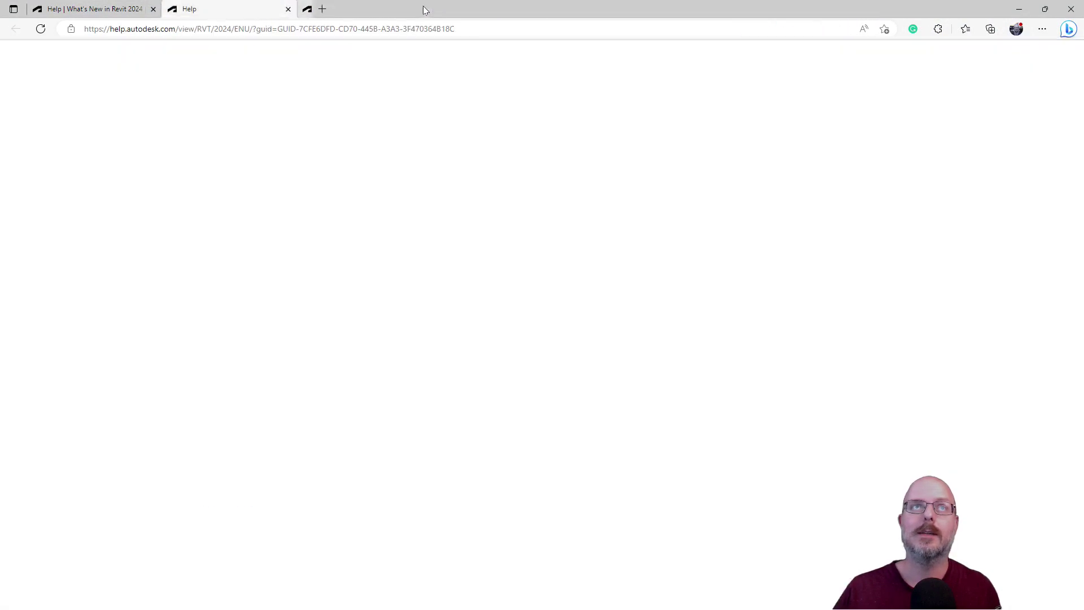
pyautogui.click(423, 9)
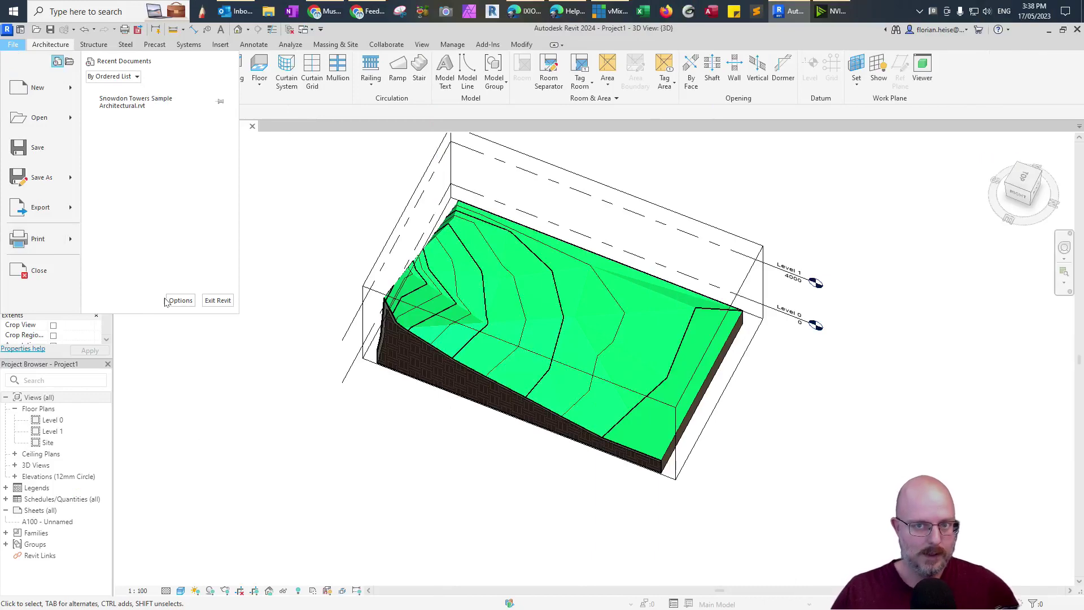
# Set Revit's UI active theme to Dark in Options > Colors.
pyautogui.click(178, 299)
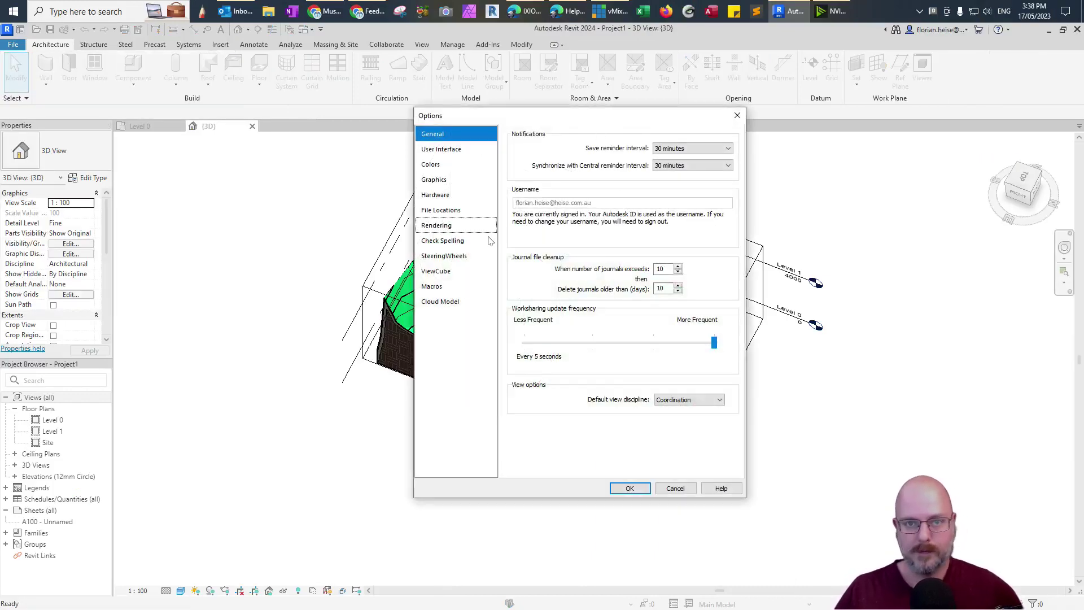
pyautogui.click(439, 165)
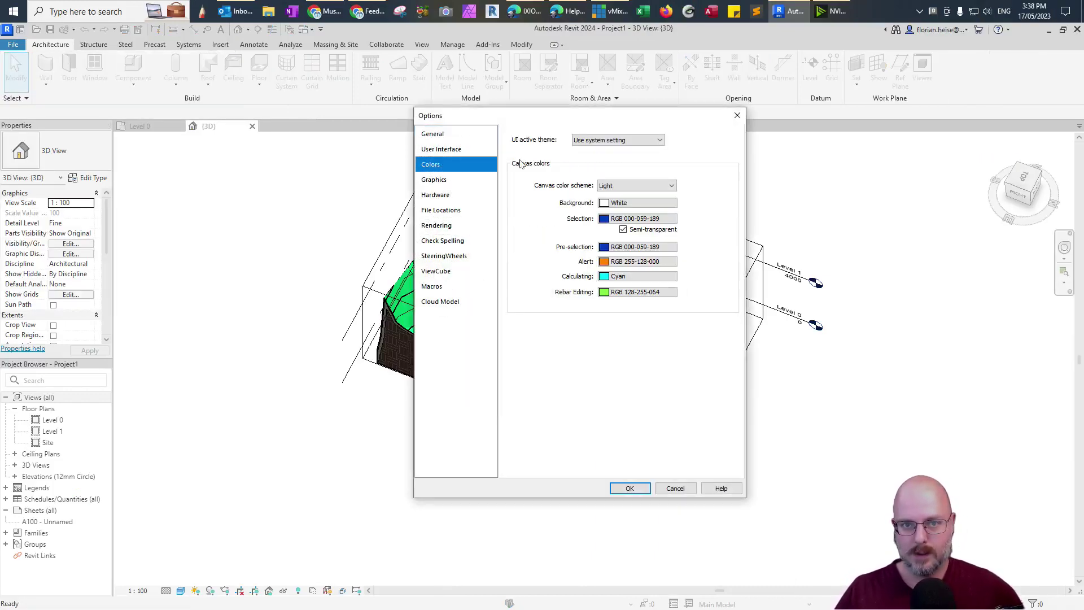
pyautogui.click(592, 144)
pyautogui.click(594, 166)
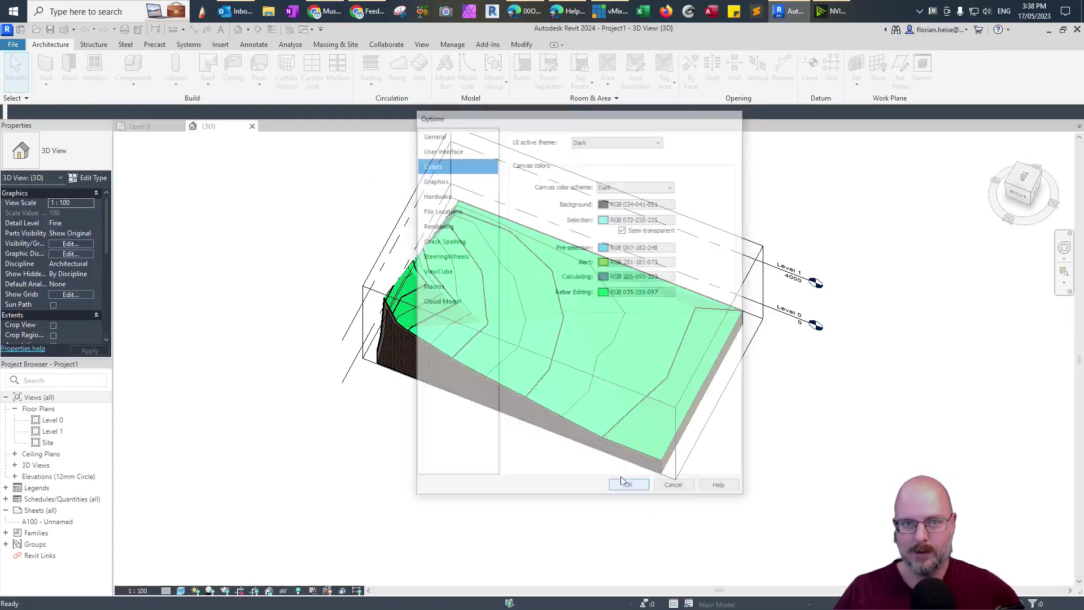
pyautogui.scroll(5, 527, 262)
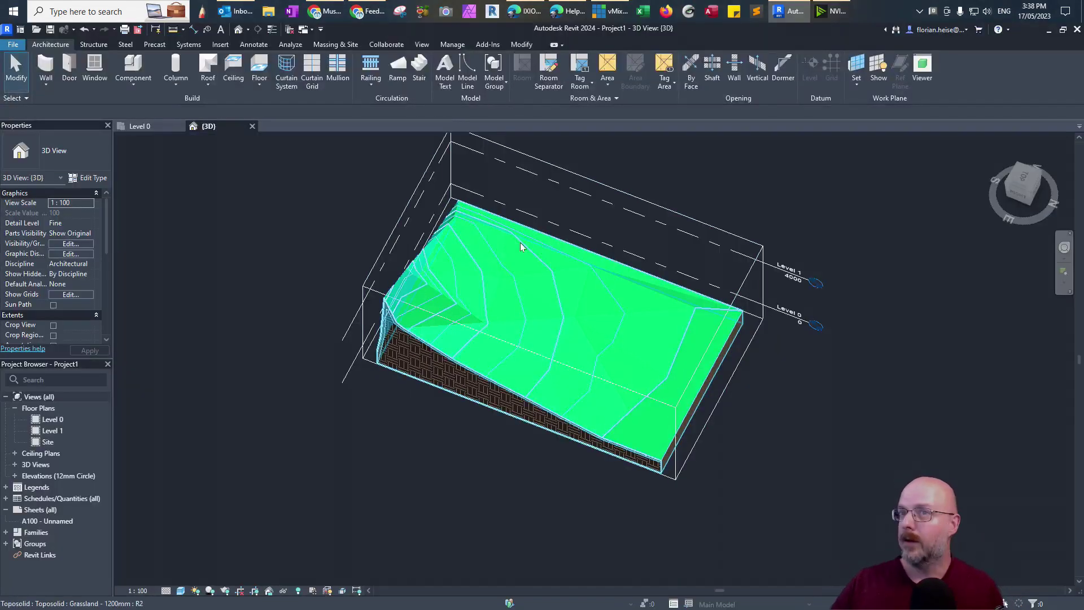
pyautogui.moveTo(520, 256); pyautogui.dragTo(695, 275, button='middle')
pyautogui.scroll(-3, 490, 324)
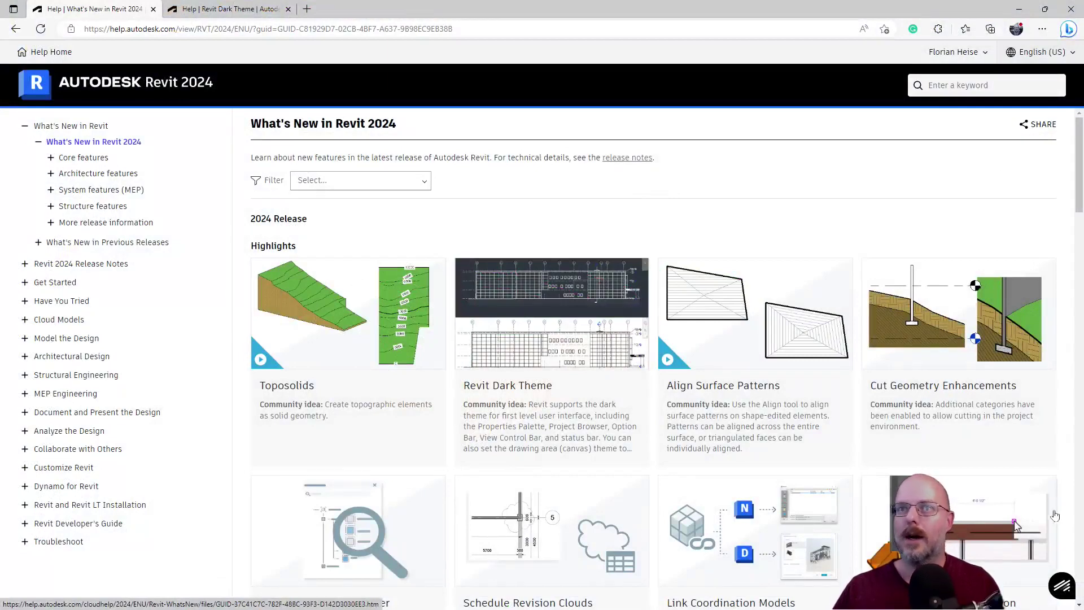
# Open Align Surface Patterns in a new tab, close the Dark Theme tab, and switch to it.
pyautogui.rightClick(711, 405)
pyautogui.click(750, 417)
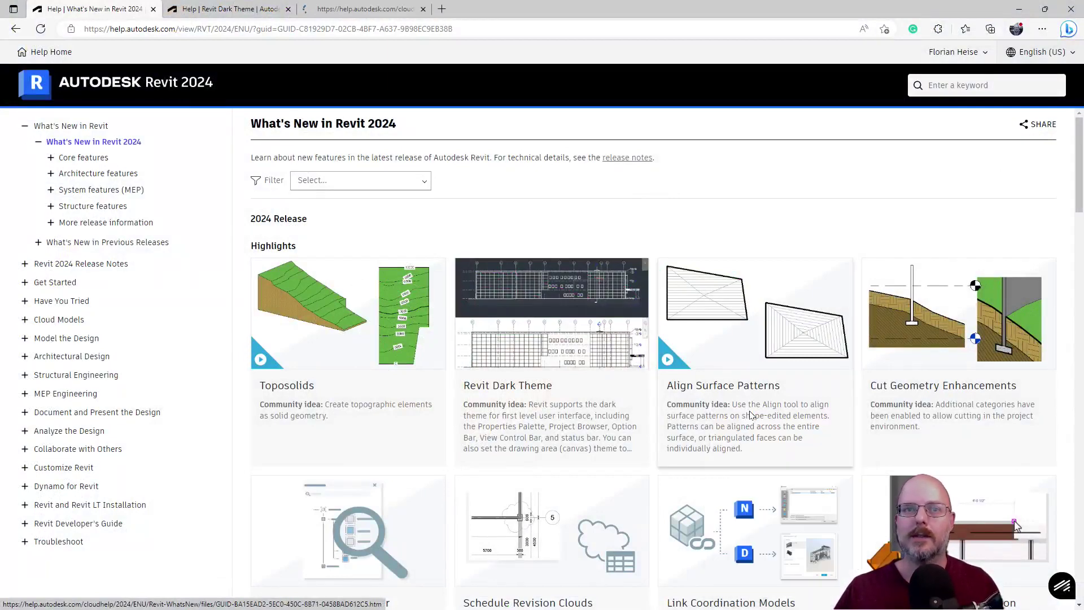
pyautogui.click(288, 9)
pyautogui.click(219, 8)
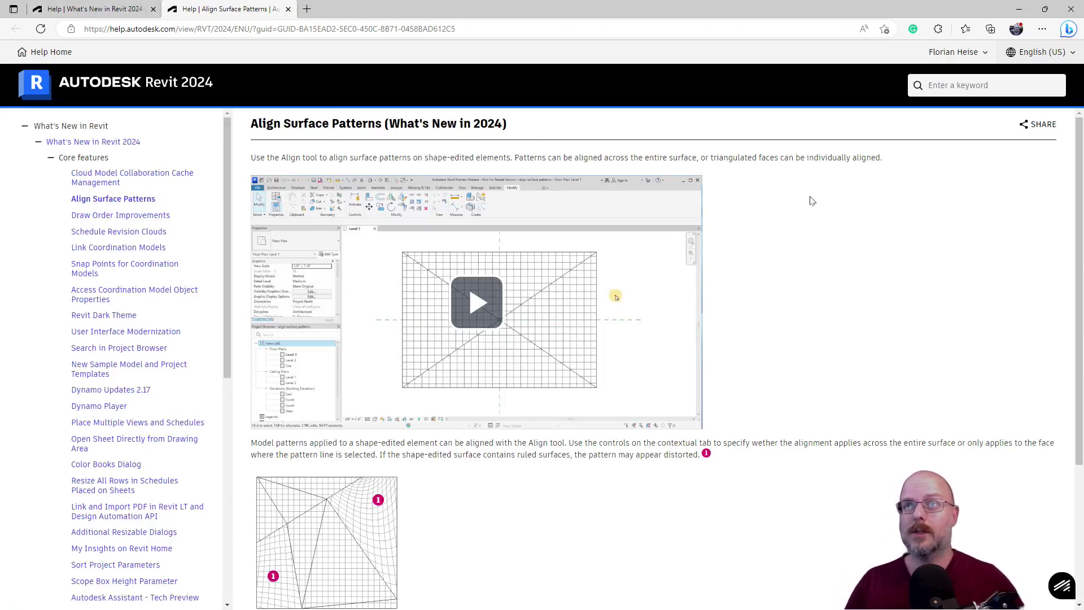
# Read through the Align Surface Patterns page, then return to What's New in Revit 2024.
pyautogui.scroll(-3, 344, 394)
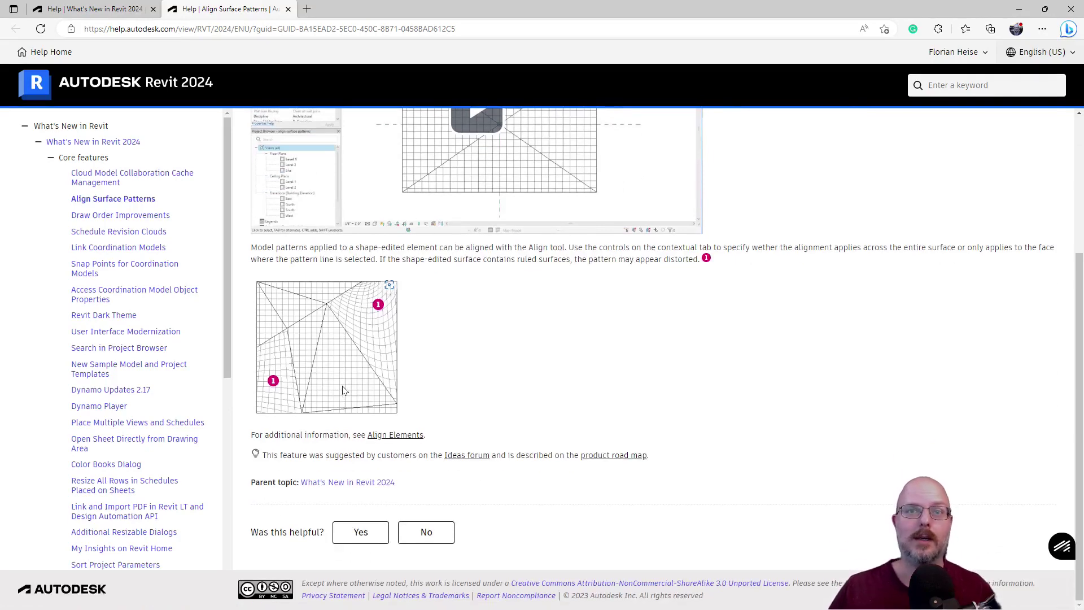
pyautogui.scroll(1, 339, 395)
pyautogui.scroll(-1, 300, 438)
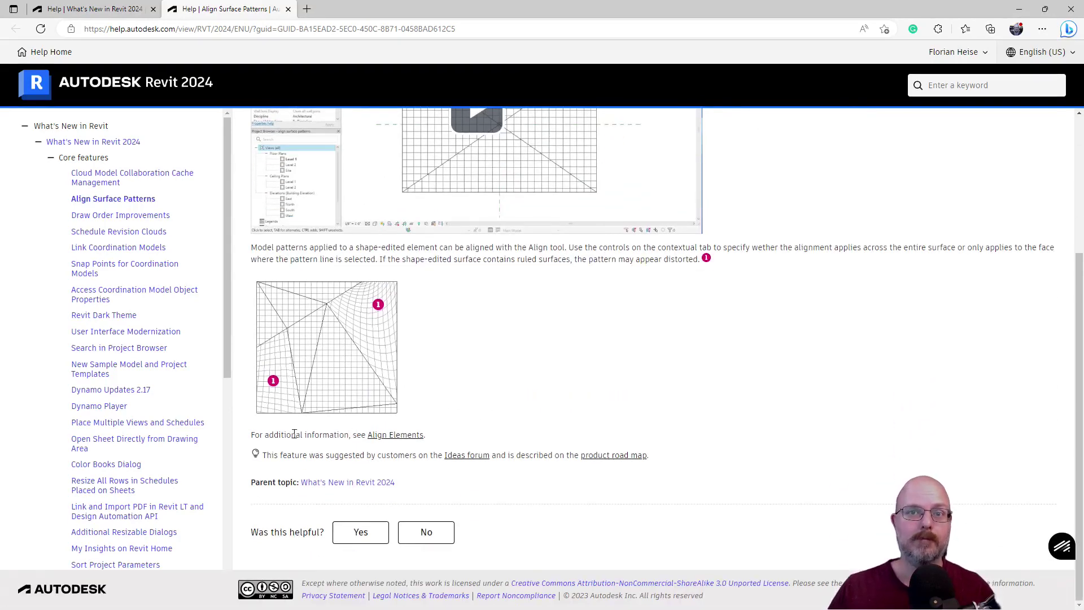
pyautogui.scroll(3, 296, 269)
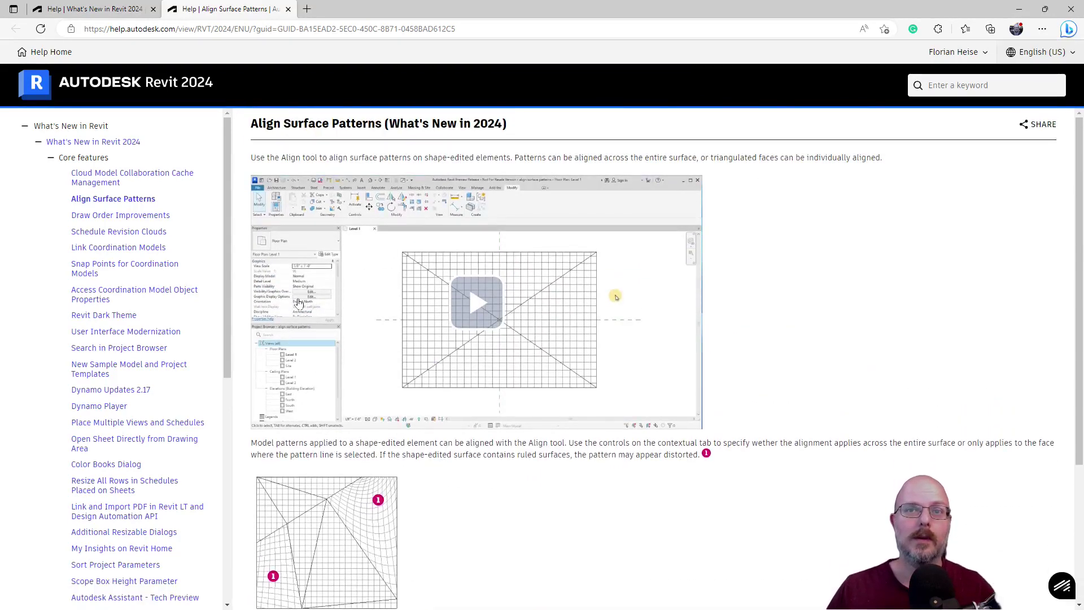
pyautogui.scroll(-3, 300, 303)
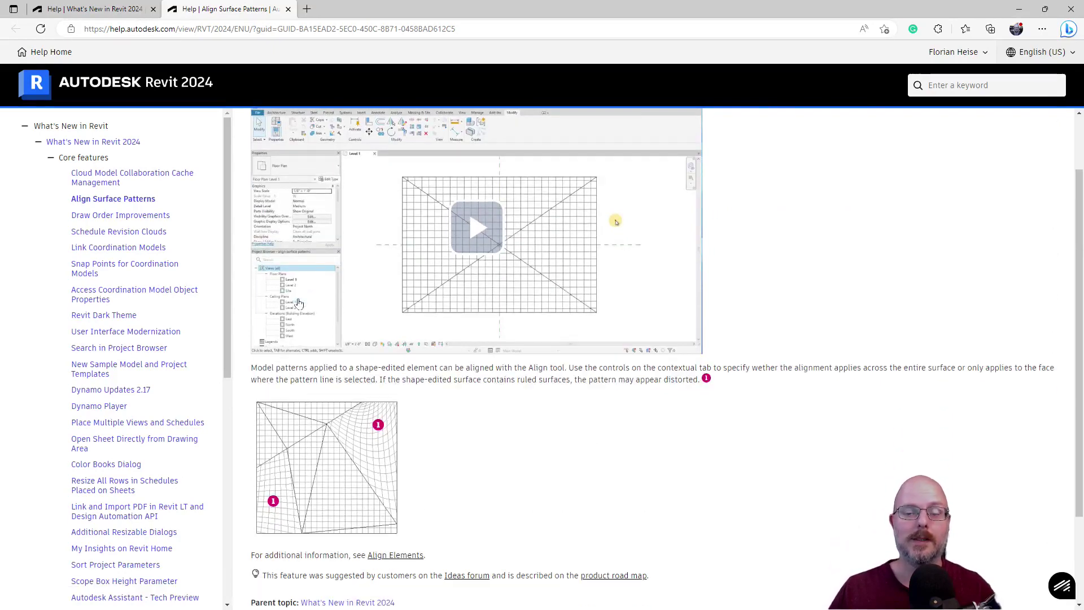
pyautogui.scroll(3, 299, 303)
pyautogui.scroll(-2, 695, 422)
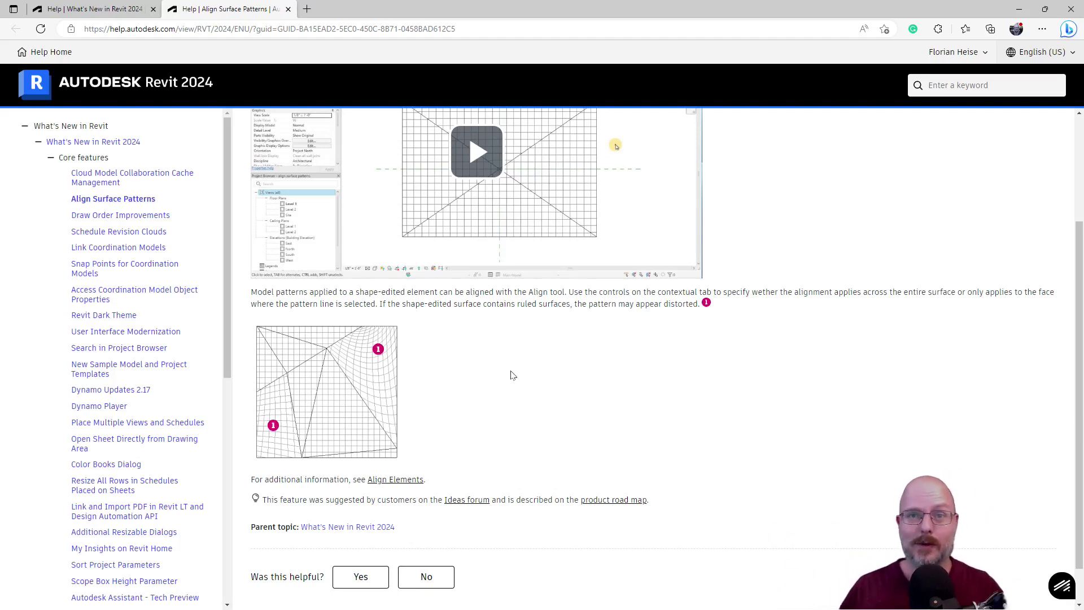
pyautogui.scroll(2, 423, 465)
pyautogui.scroll(-2, 421, 462)
pyautogui.scroll(2, 416, 472)
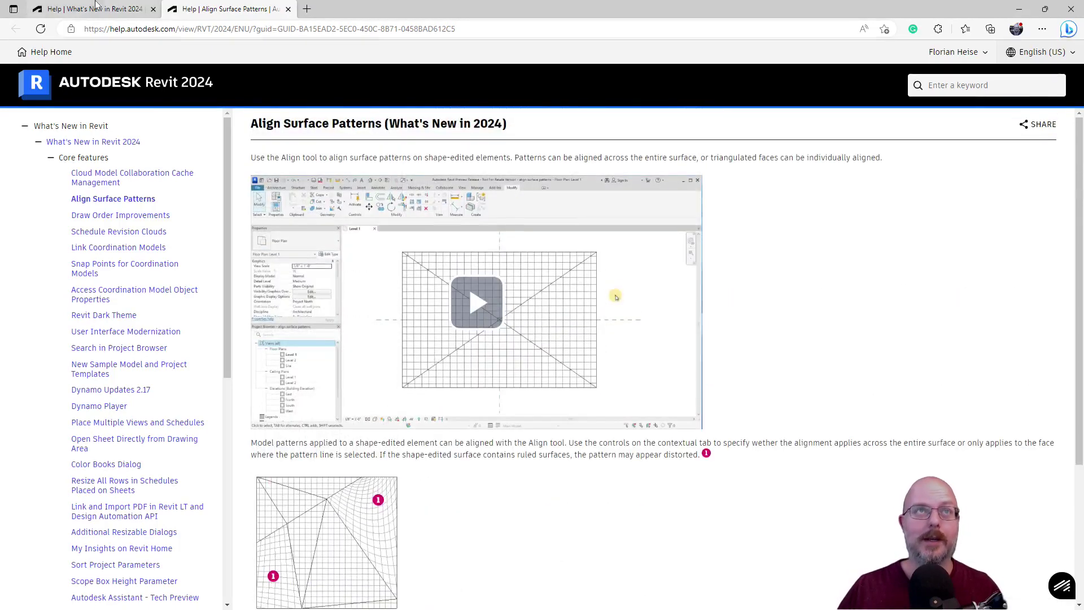
pyautogui.click(96, 7)
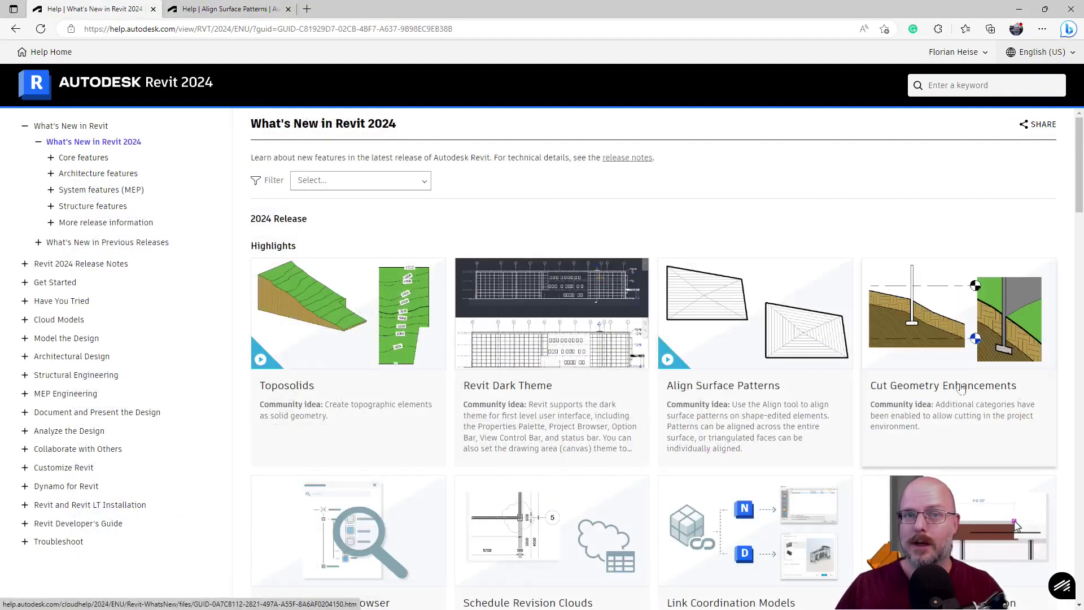
# Open the Cut Geometry Enhancements page in a new tab and view it.
pyautogui.rightClick(954, 410)
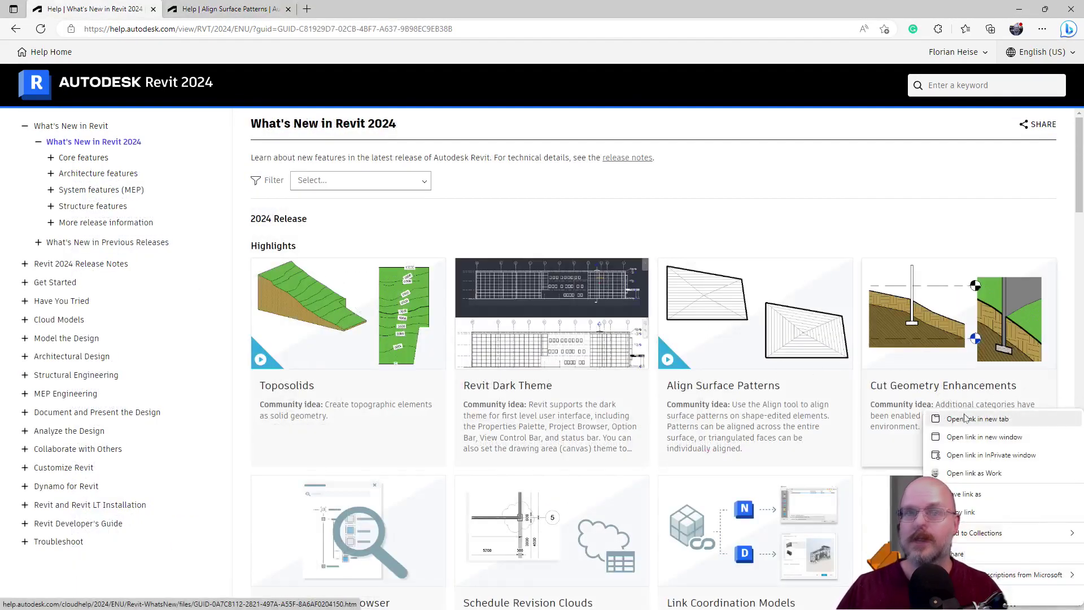
pyautogui.click(977, 418)
pyautogui.click(365, 8)
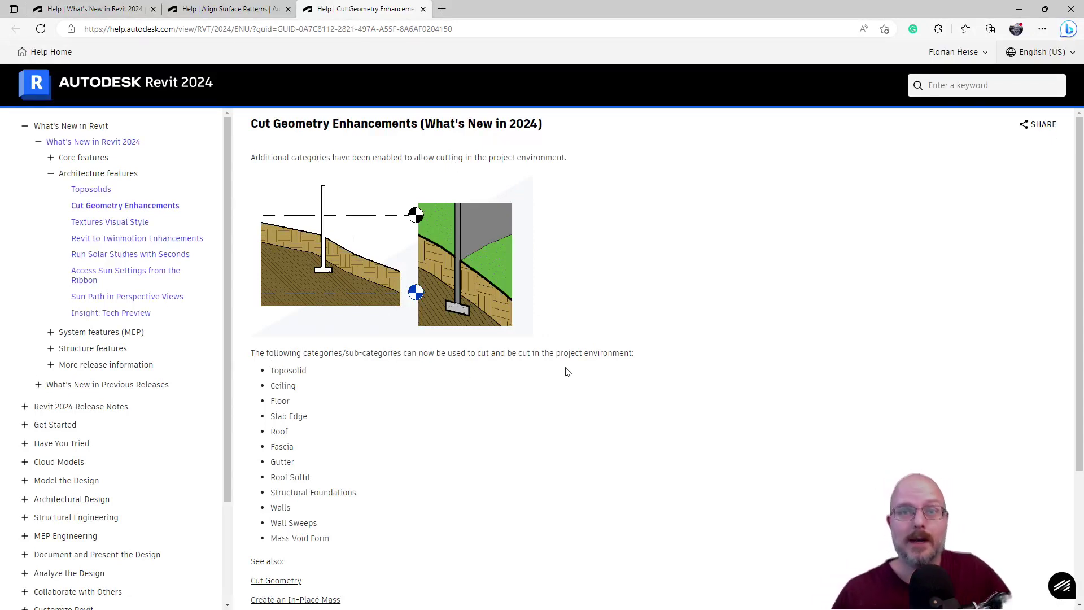
pyautogui.scroll(-1, 452, 406)
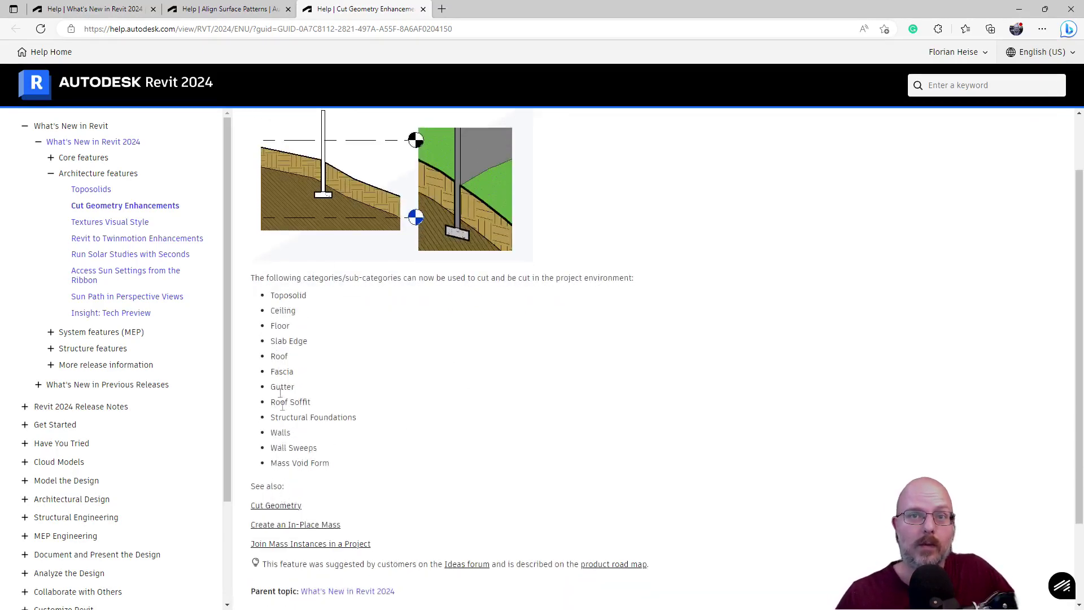
# Open the linked Cut Geometry page in another new tab.
pyautogui.rightClick(292, 511)
pyautogui.click(343, 326)
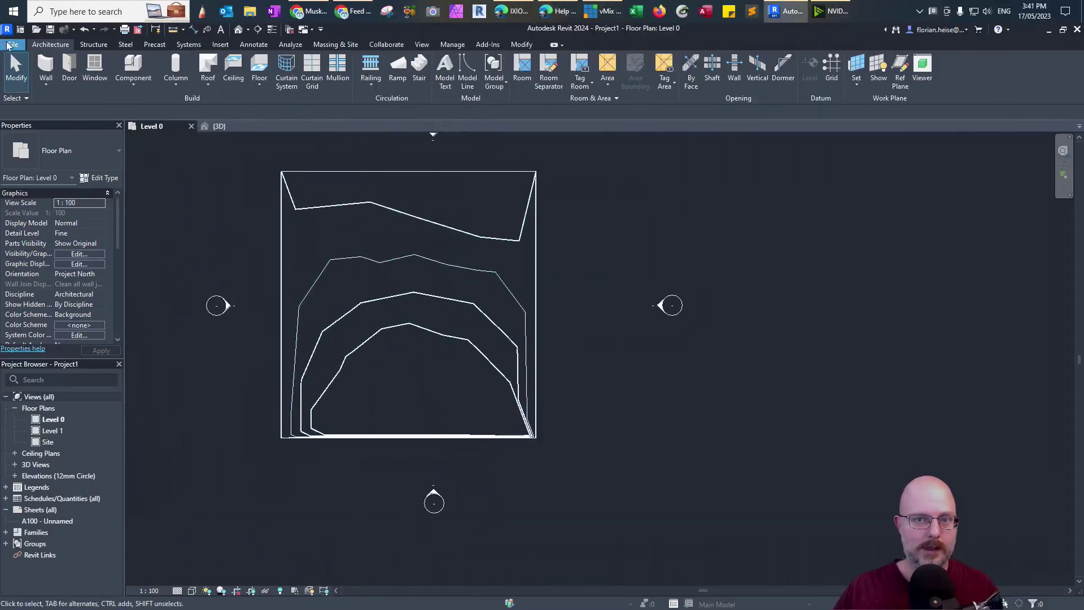
pyautogui.click(9, 44)
# Draw a single 17300-long wall diagonally across the toposolid in the Level 0 plan.
pyautogui.click(10, 47)
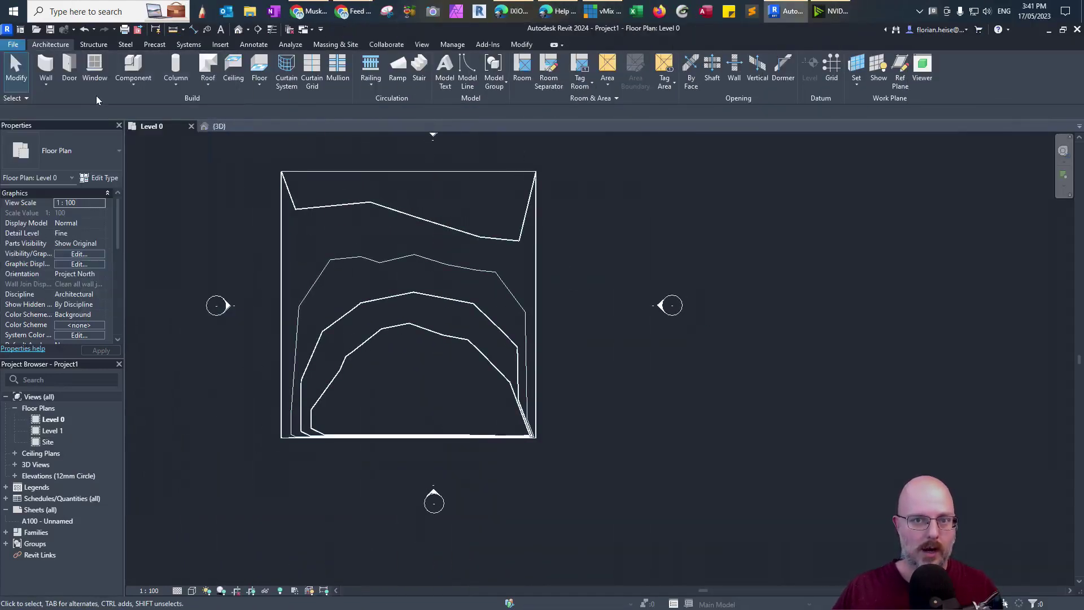
pyautogui.click(46, 65)
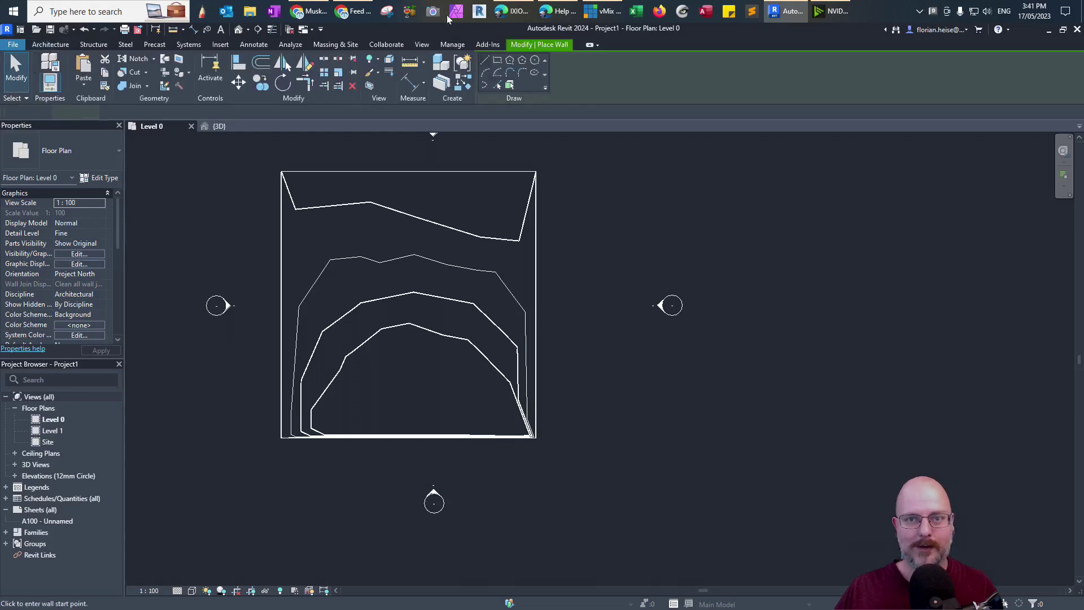
pyautogui.click(318, 466)
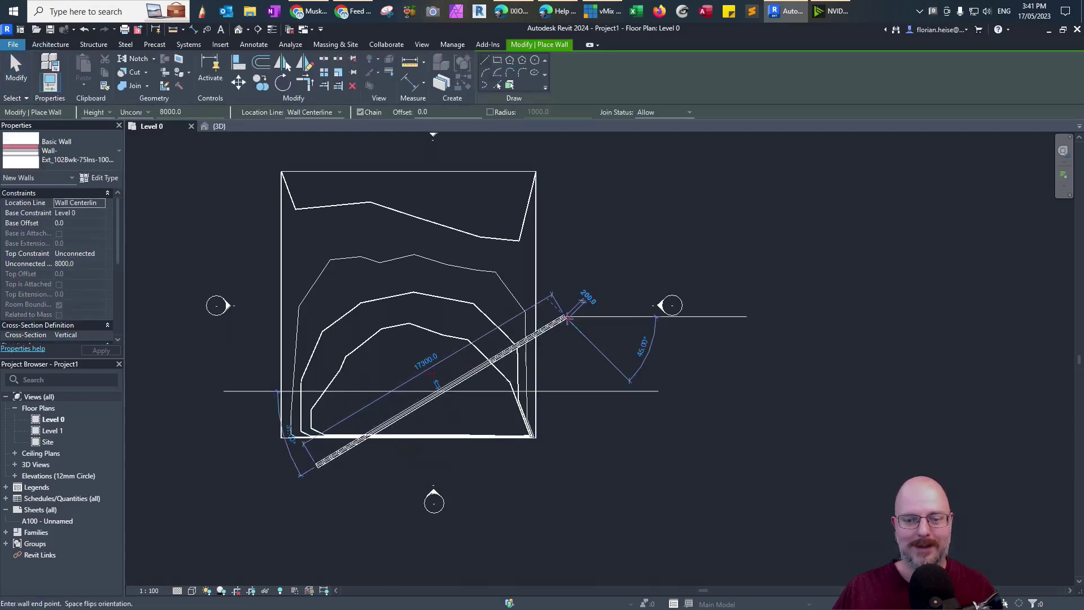
pyautogui.click(565, 319)
pyautogui.press('Escape')
pyautogui.press('Escape')
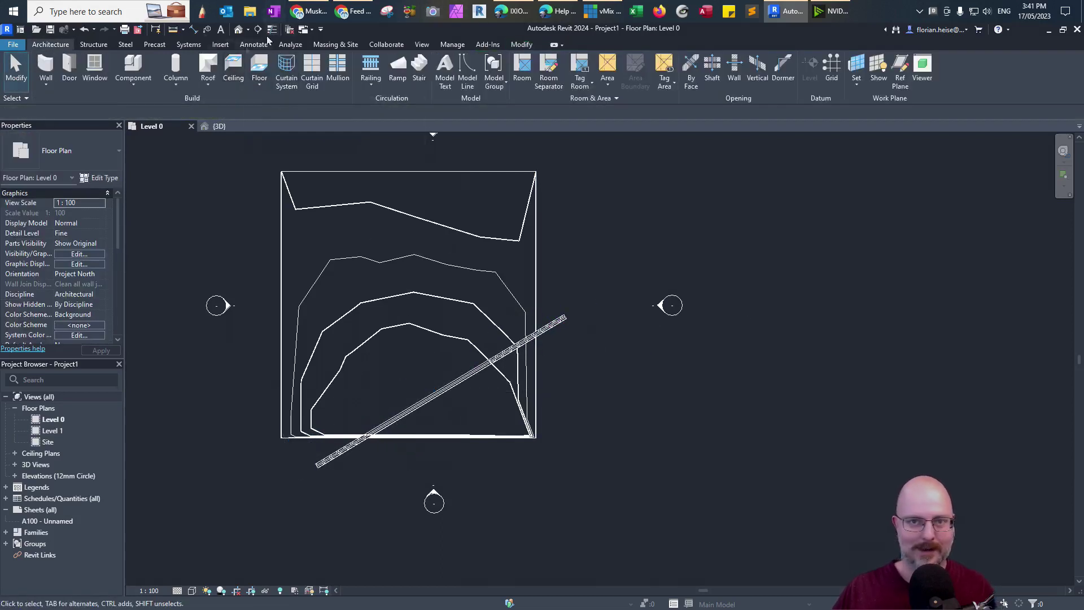
# In the default 3D view, apply Cut Geometry between the new wall and the toposolid.
pyautogui.click(238, 29)
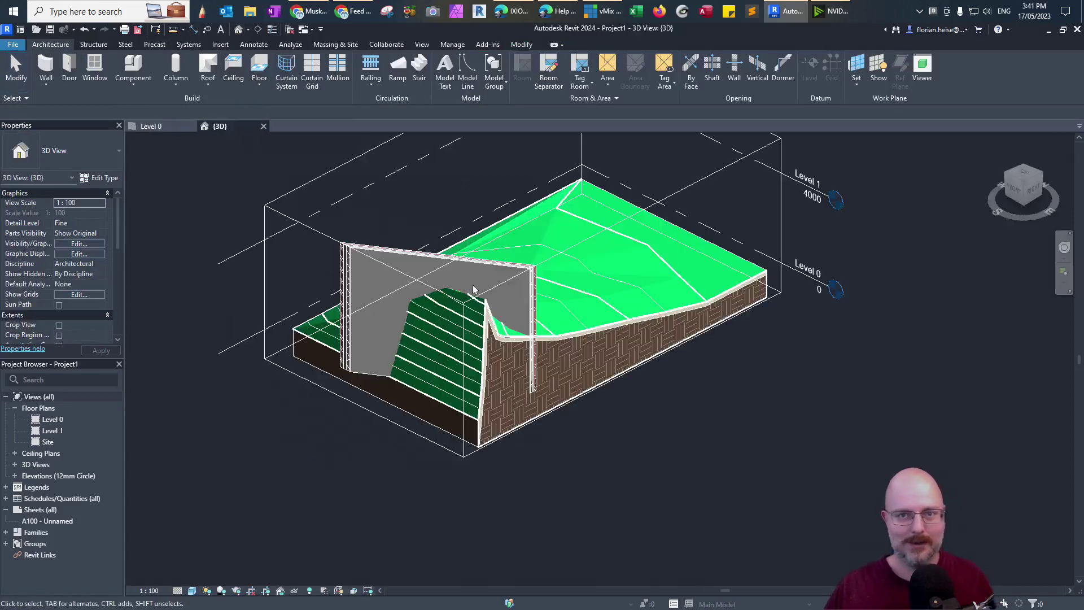
pyautogui.keyDown('shift'); pyautogui.moveTo(508, 283); pyautogui.dragTo(385, 264, button='middle'); pyautogui.keyUp('shift')
pyautogui.scroll(5, 386, 264)
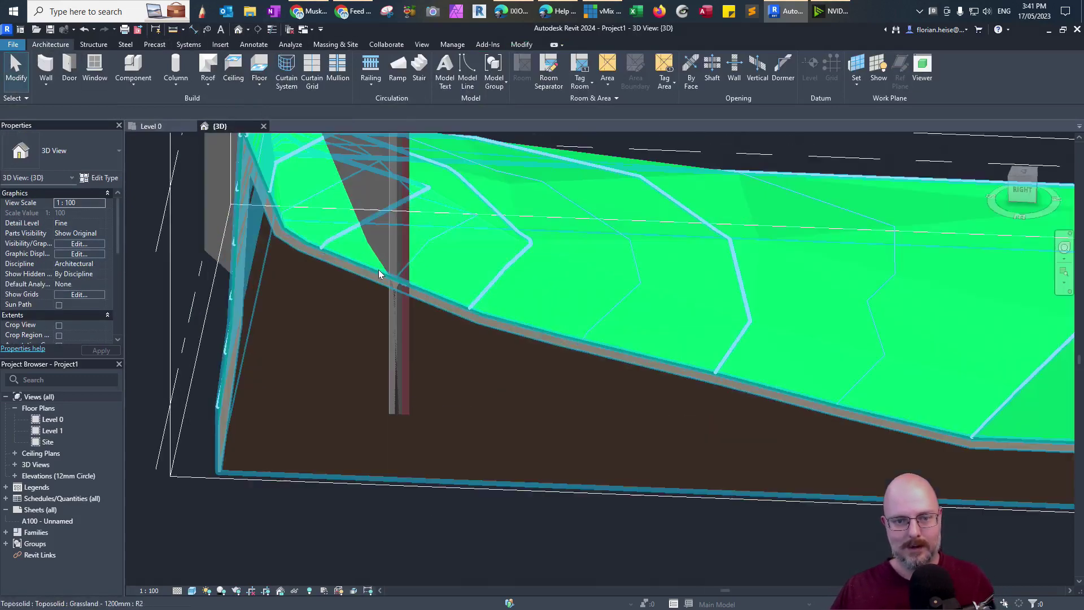
pyautogui.click(394, 265)
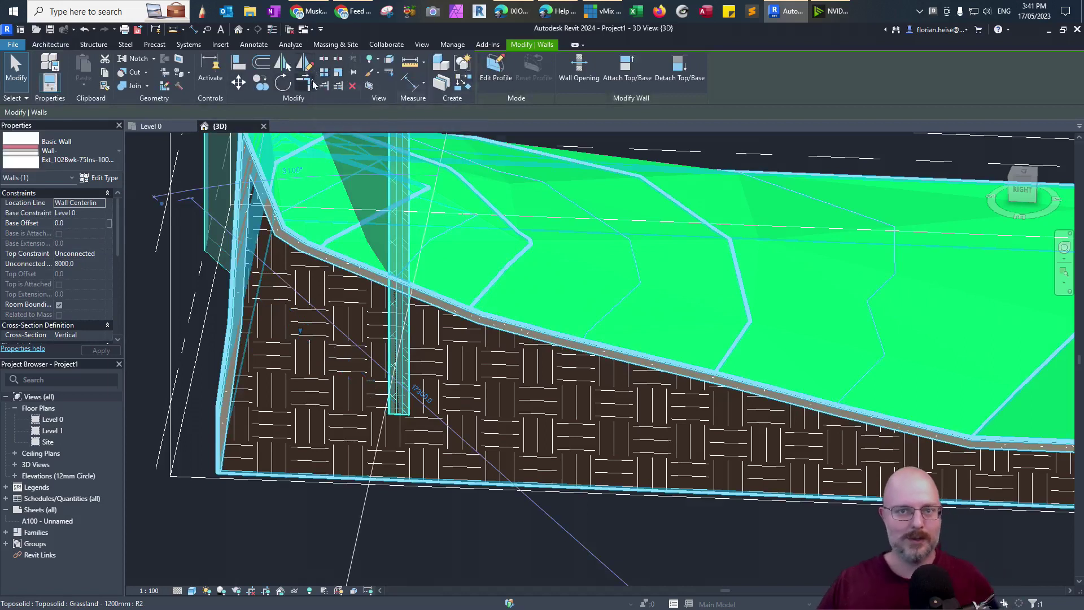
pyautogui.click(131, 72)
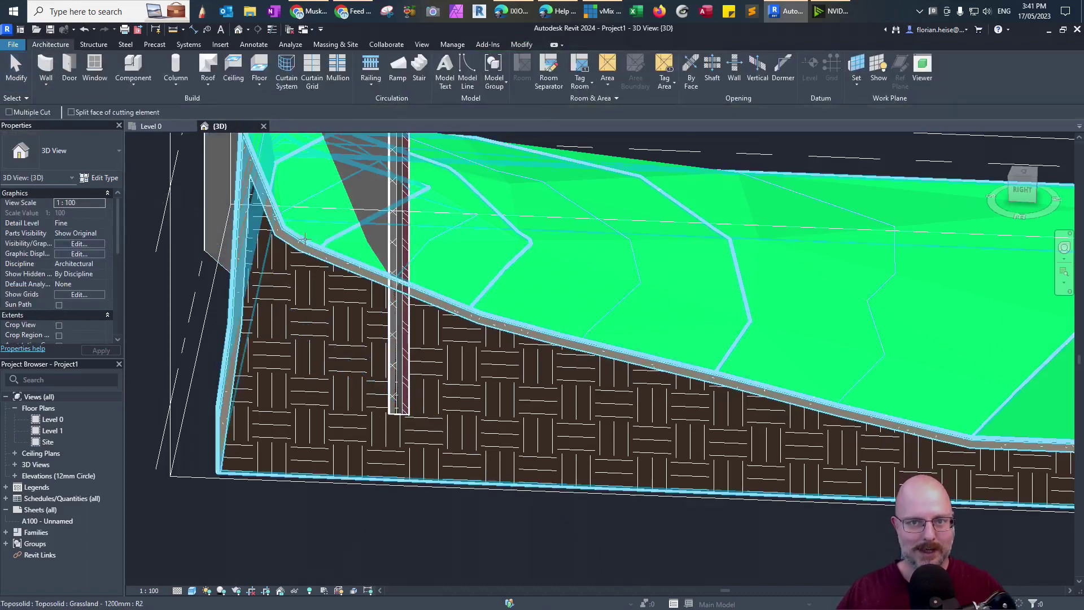
pyautogui.click(404, 240)
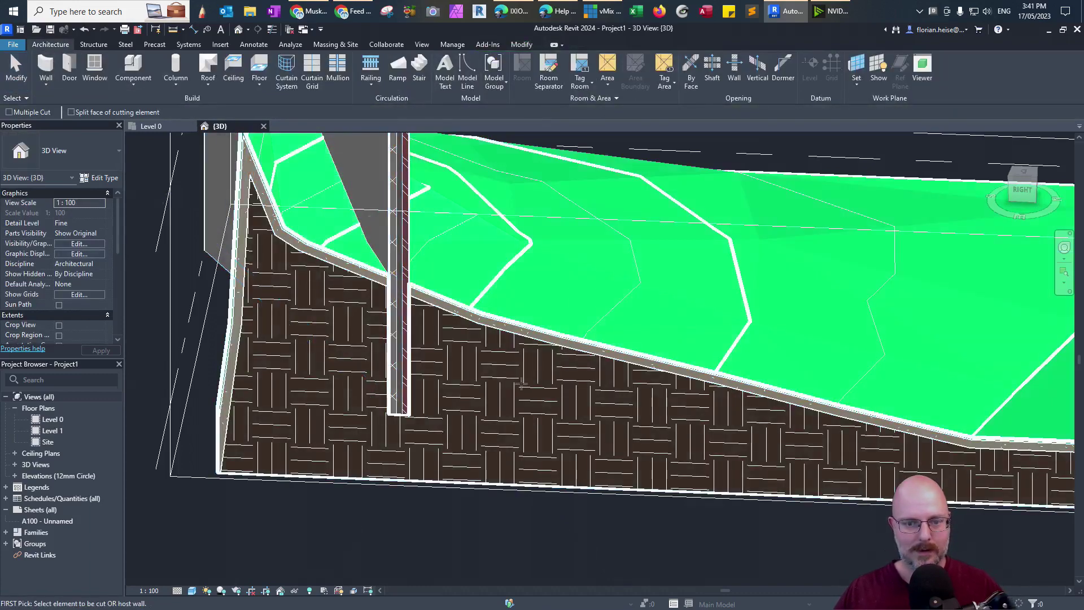
pyautogui.scroll(-3, 520, 384)
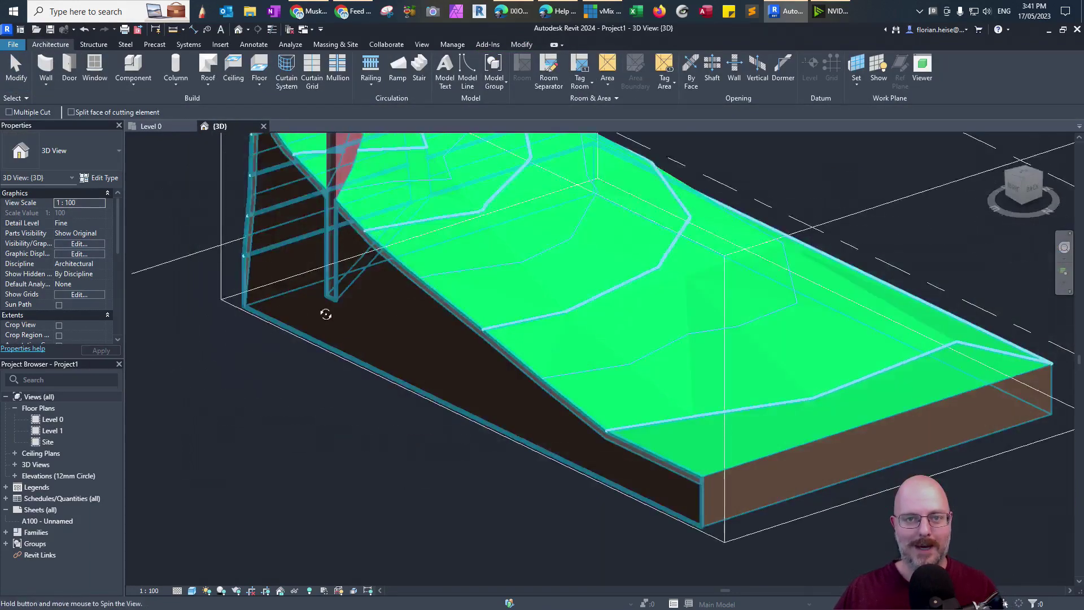
pyautogui.keyDown('shift'); pyautogui.moveTo(326, 314); pyautogui.dragTo(416, 247, button='middle'); pyautogui.keyUp('shift')
pyautogui.press('Escape')
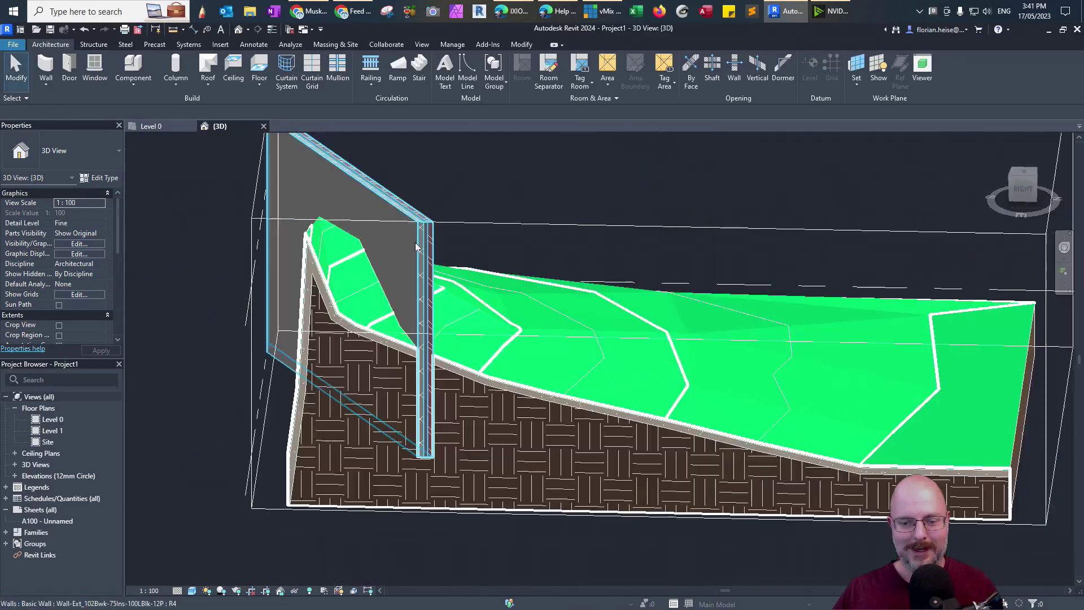
# Select the toposolid, inspect it from an oblique angle, then switch to the TOP view.
pyautogui.click(475, 292)
pyautogui.moveTo(475, 291); pyautogui.dragTo(389, 297, button='middle')
pyautogui.scroll(5, 383, 305)
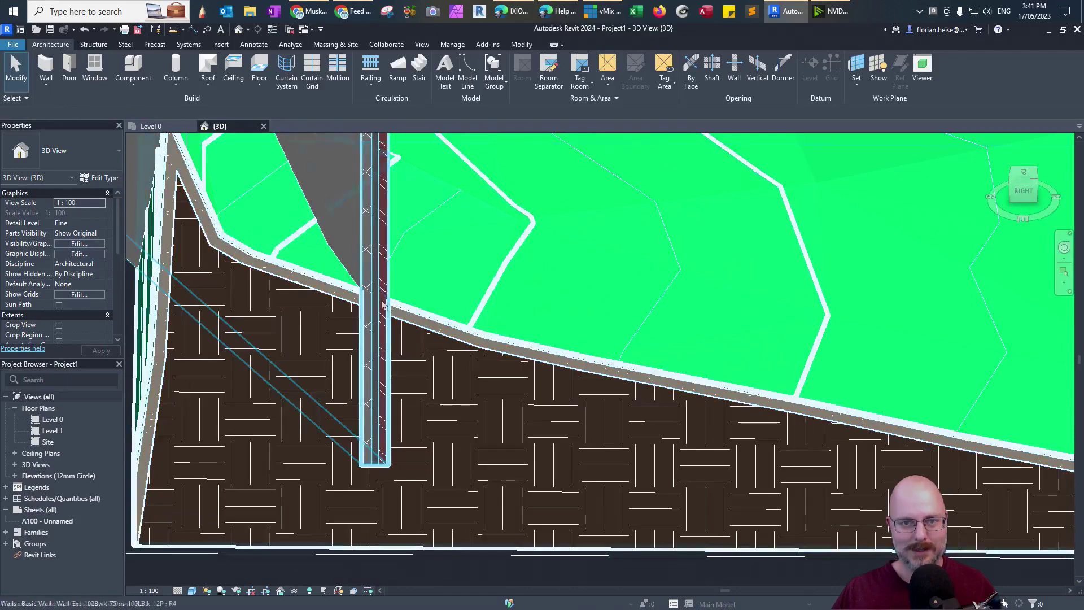
pyautogui.scroll(-3, 411, 435)
pyautogui.keyDown('shift'); pyautogui.moveTo(411, 436); pyautogui.dragTo(949, 208, button='middle'); pyautogui.keyUp('shift')
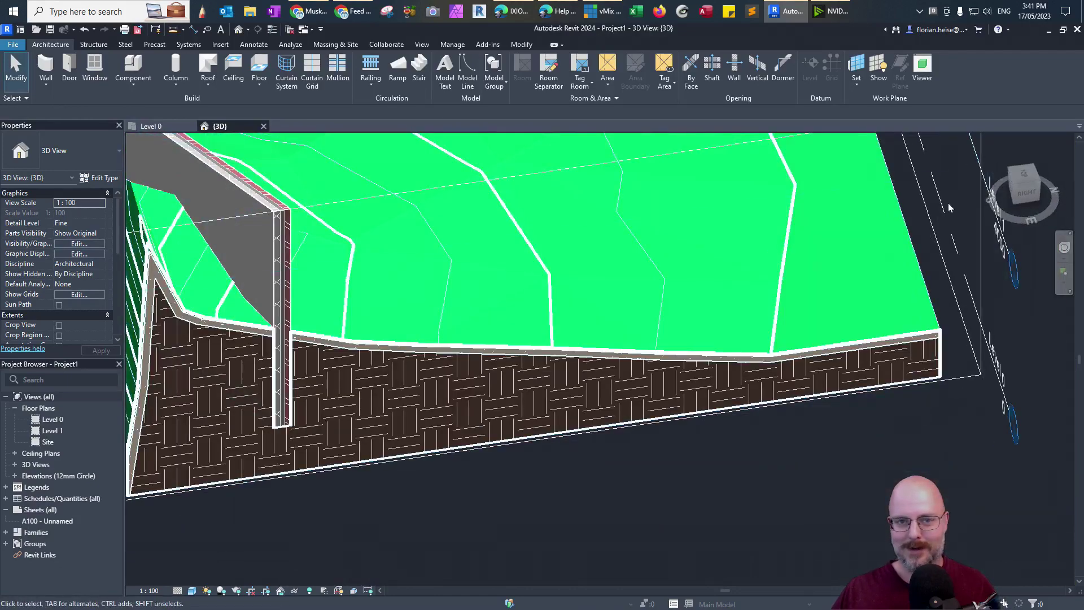
pyautogui.click(1023, 174)
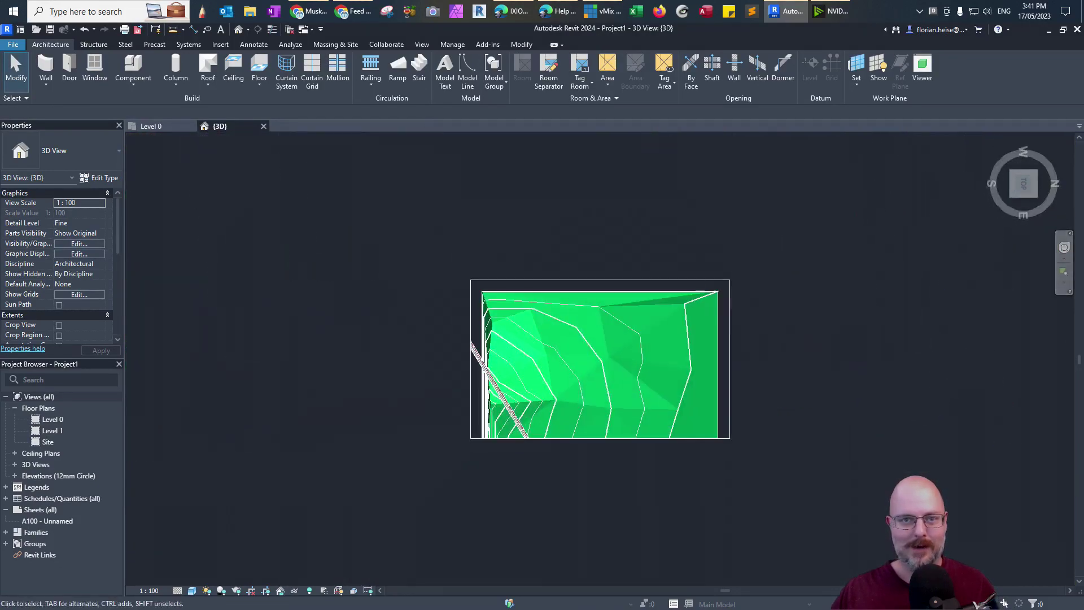
# Sketch a rectangular floor inside the terrain and finish it.
pyautogui.click(261, 72)
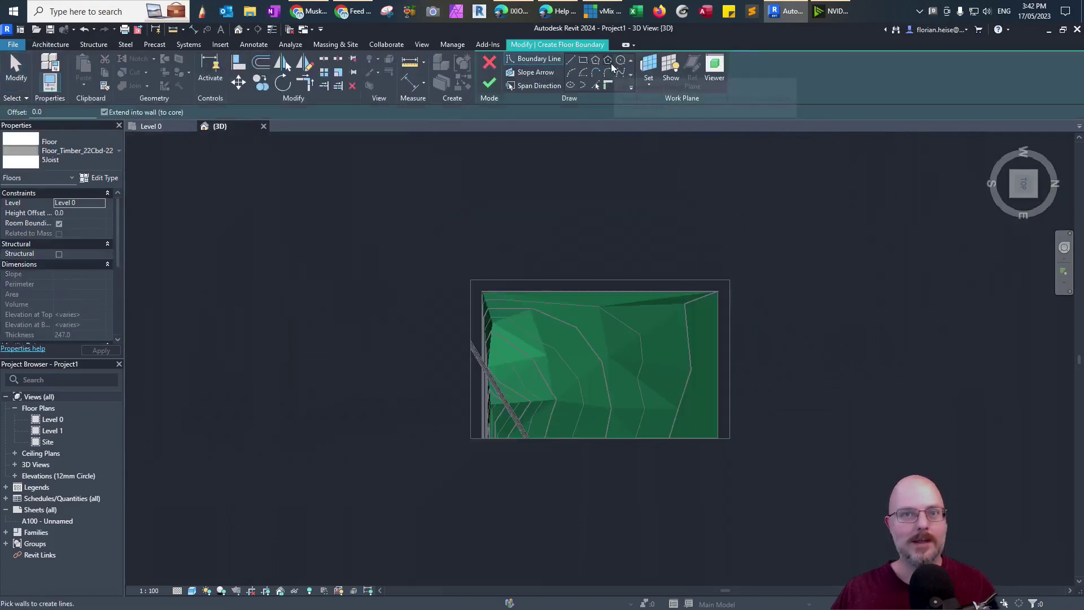
pyautogui.click(582, 59)
pyautogui.click(559, 399)
pyautogui.click(612, 471)
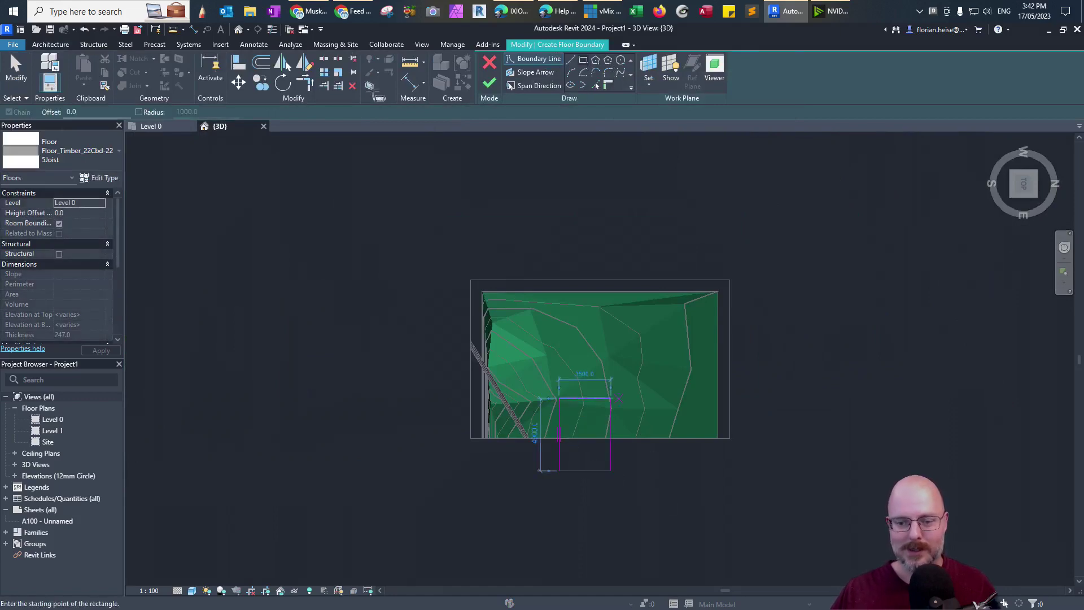
pyautogui.click(489, 83)
pyautogui.keyDown('shift'); pyautogui.moveTo(680, 463); pyautogui.dragTo(666, 361, button='middle'); pyautogui.keyUp('shift')
pyautogui.scroll(5, 618, 429)
pyautogui.press('Escape')
# Cut the toposolid with the new floor using Cut Geometry, accepting the warning.
pyautogui.click(619, 422)
pyautogui.click(135, 77)
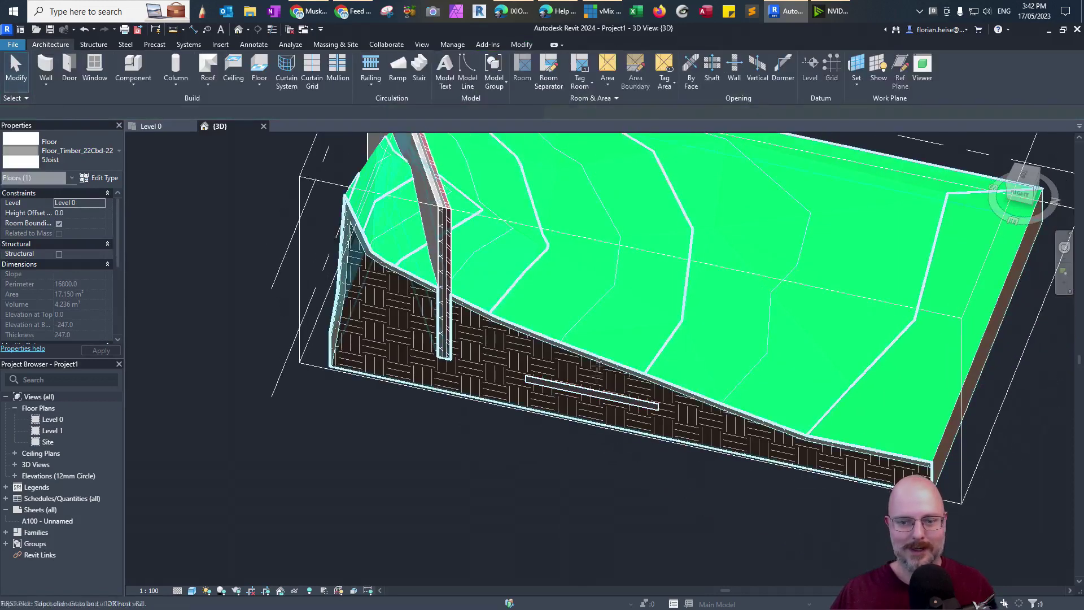
pyautogui.click(599, 395)
pyautogui.click(770, 456)
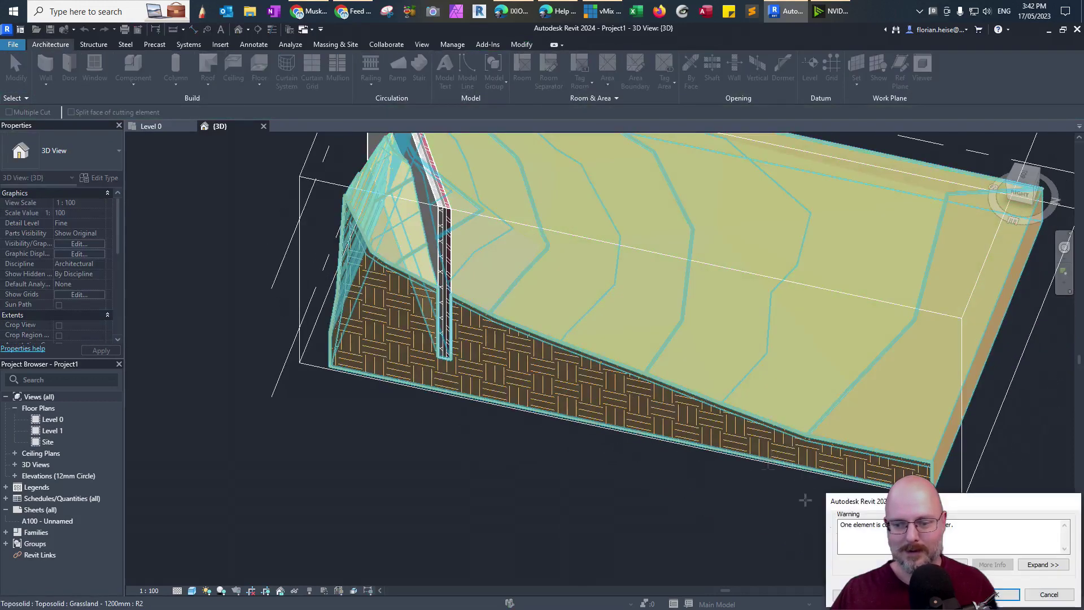
pyautogui.click(999, 595)
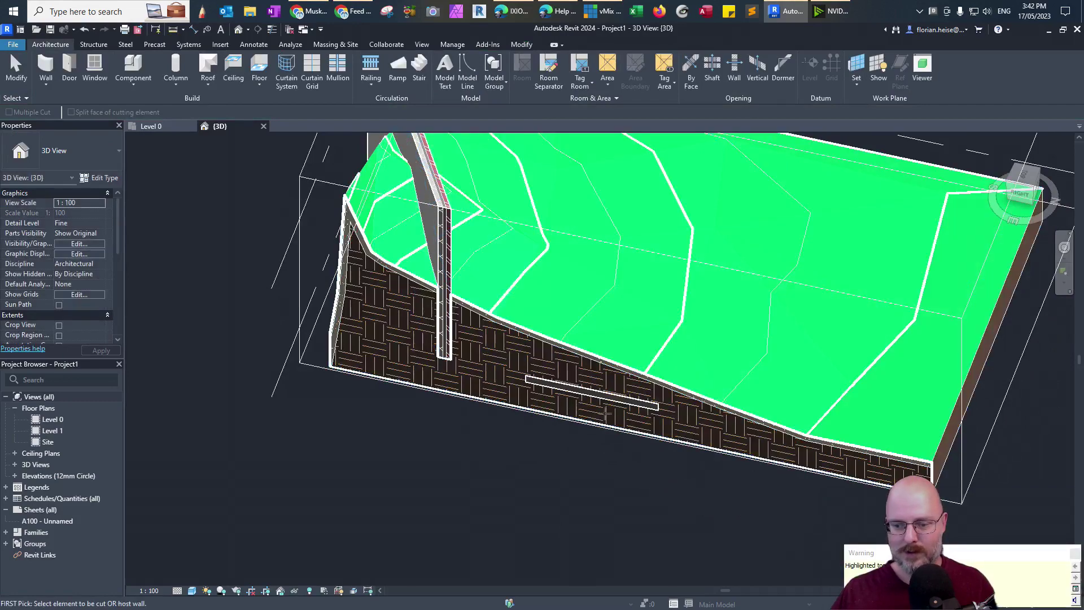
pyautogui.click(737, 275)
pyautogui.keyDown('shift'); pyautogui.moveTo(738, 275); pyautogui.dragTo(535, 370, button='middle'); pyautogui.keyUp('shift')
pyautogui.press('Escape')
pyautogui.click(535, 370)
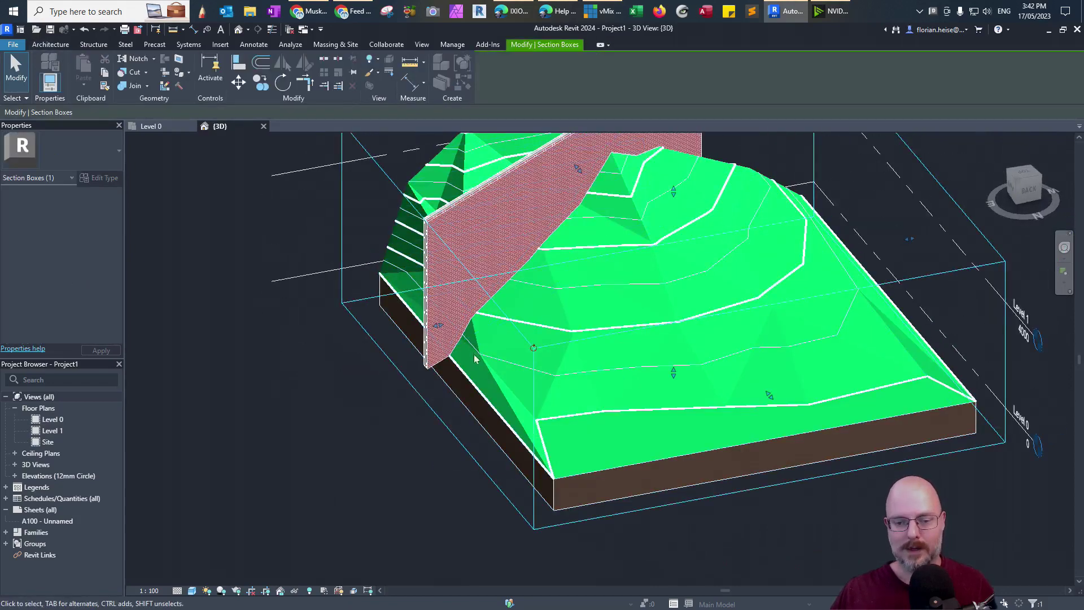
# Drag the section box's left face inward to slice off part of the terrain.
pyautogui.moveTo(534, 368); pyautogui.dragTo(612, 307)
pyautogui.click(599, 341)
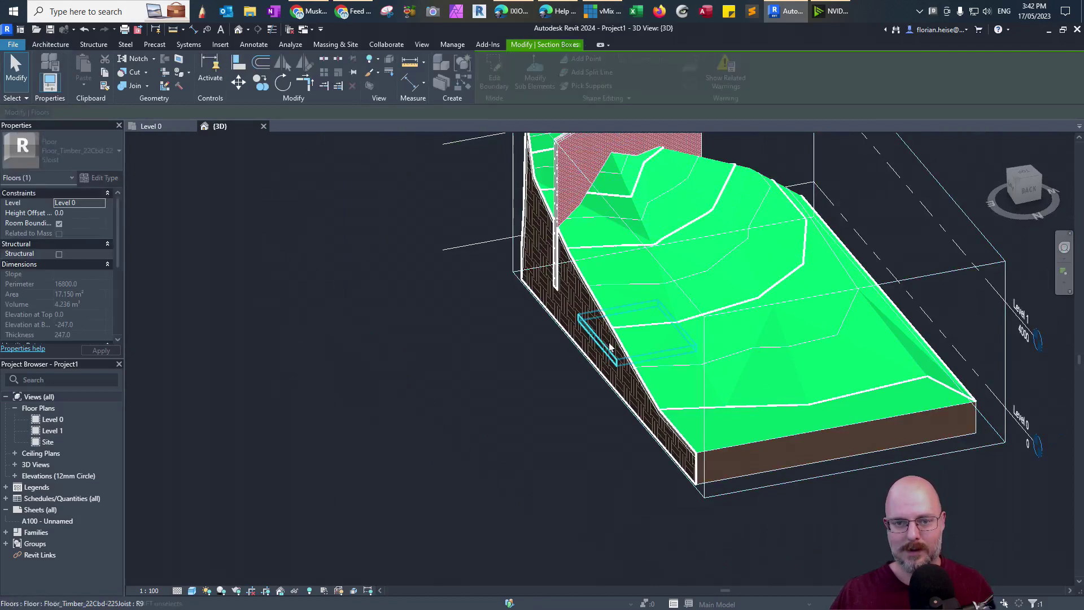
pyautogui.click(134, 73)
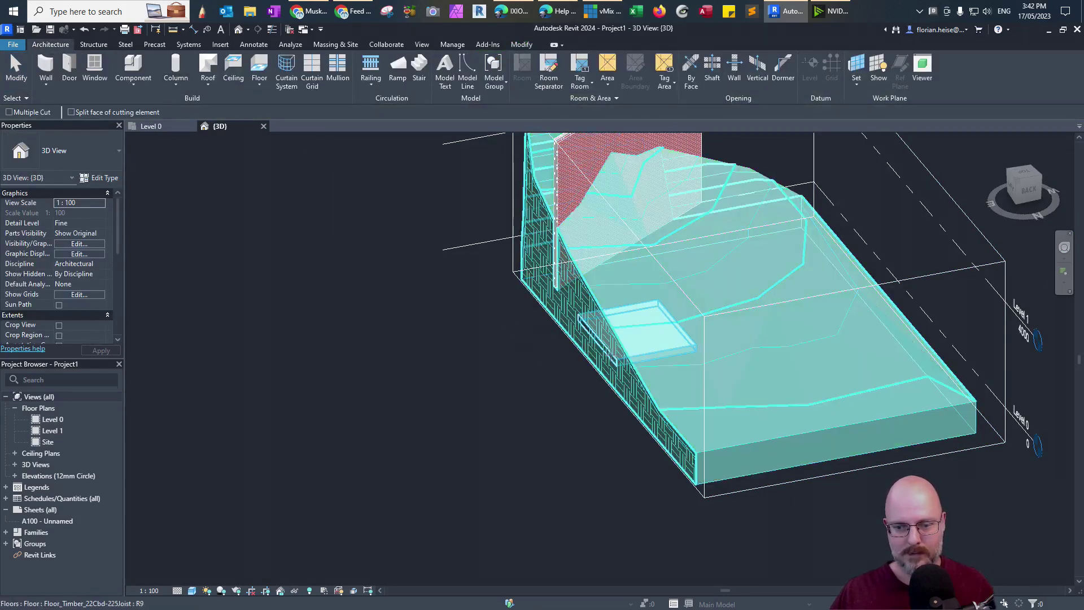
pyautogui.keyDown('shift'); pyautogui.moveTo(503, 394); pyautogui.dragTo(634, 339, button='middle'); pyautogui.keyUp('shift')
pyautogui.scroll(5, 646, 387)
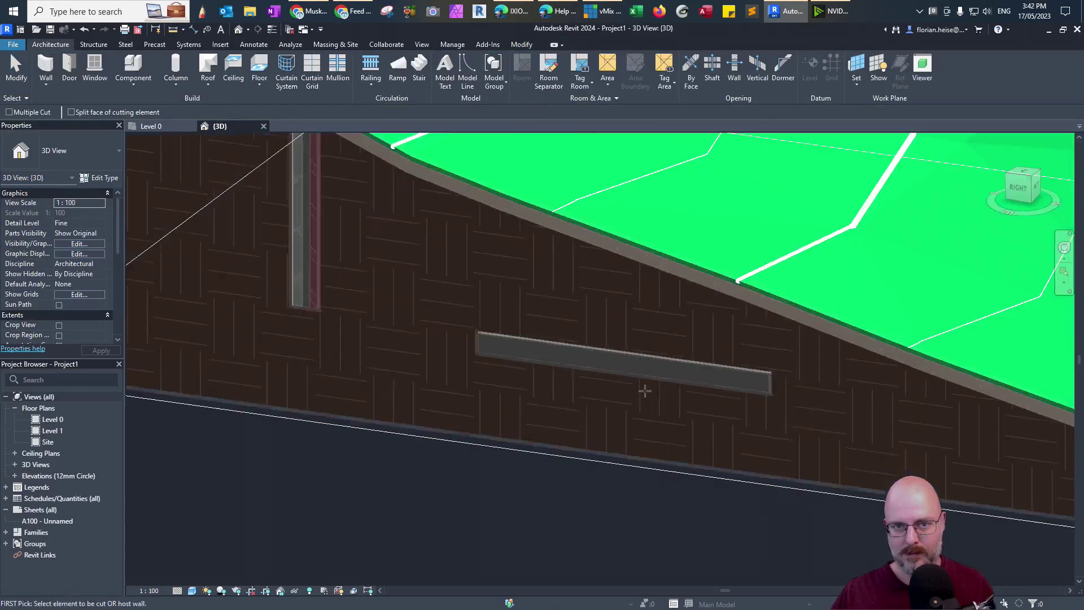
pyautogui.press('Escape')
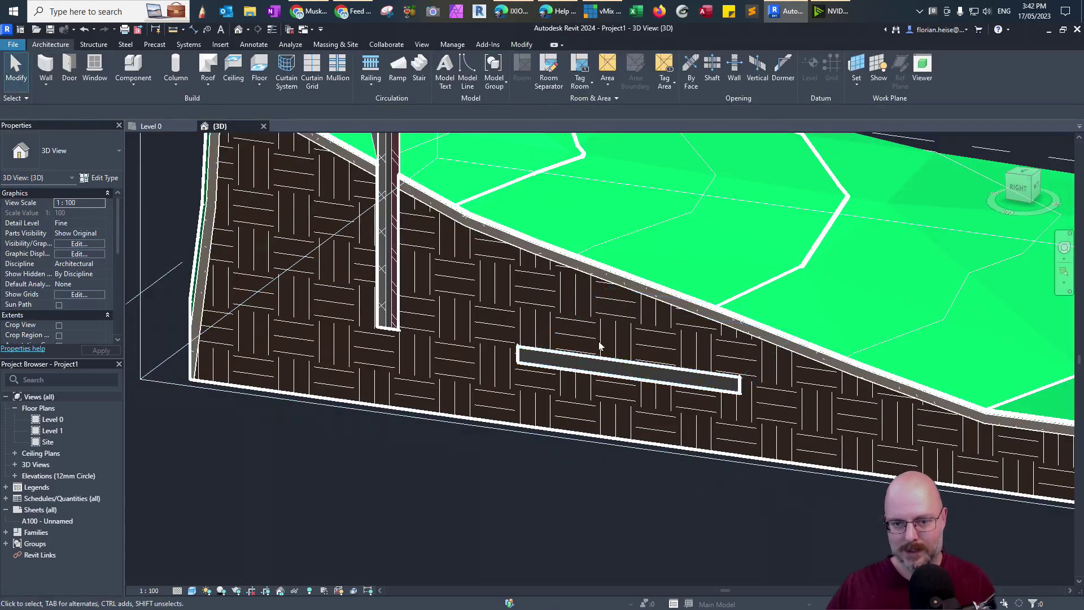
# Select the embedded floor and view the model from its right side.
pyautogui.click(631, 364)
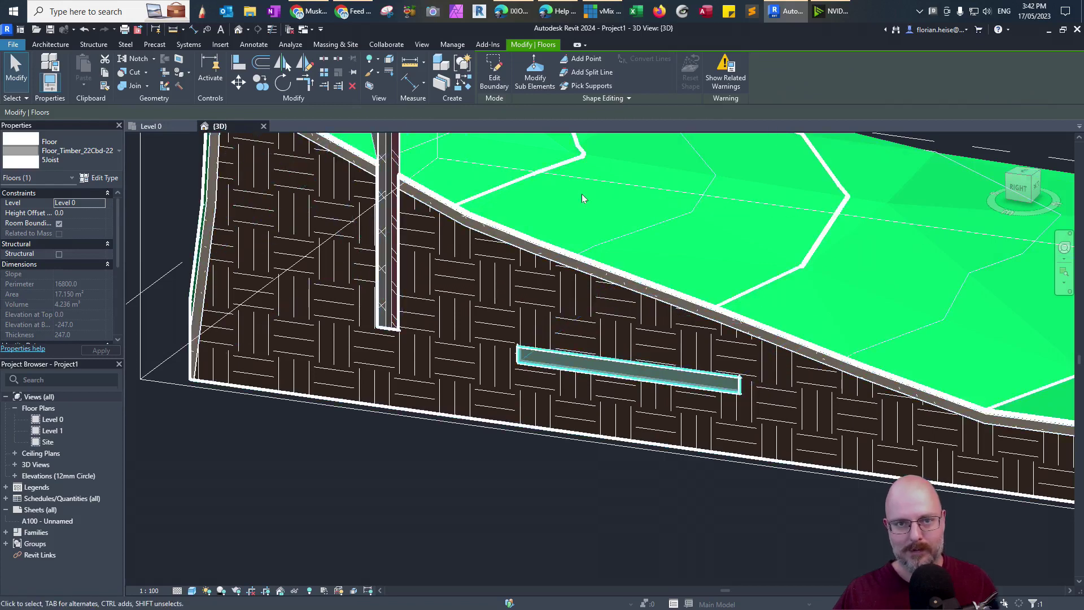
pyautogui.scroll(-5, 601, 239)
pyautogui.keyDown('shift'); pyautogui.moveTo(801, 254); pyautogui.dragTo(828, 258, button='middle'); pyautogui.keyUp('shift')
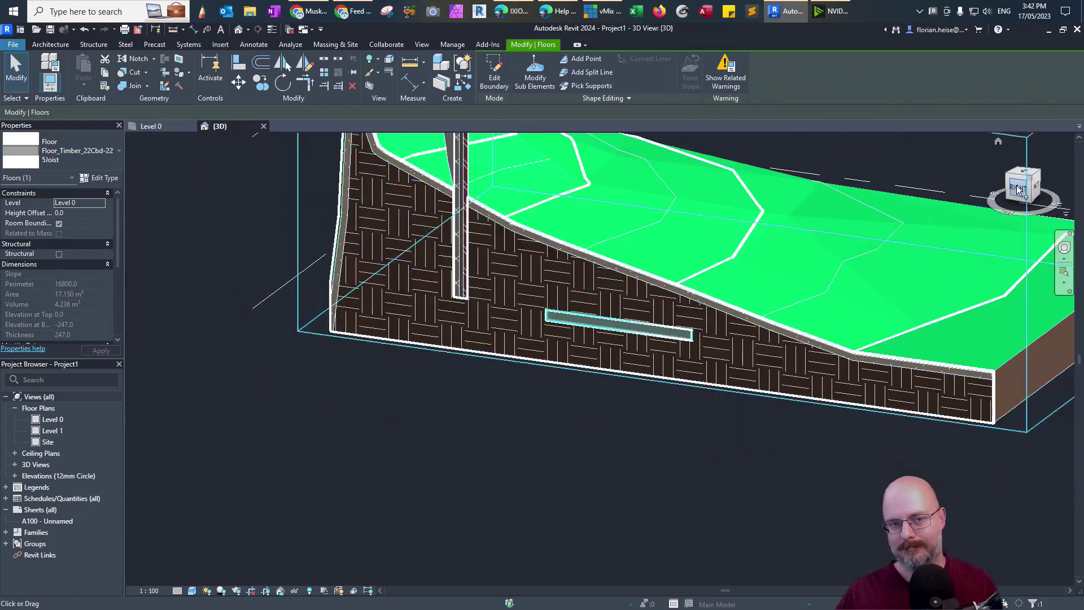
pyautogui.scroll(5, 828, 258)
pyautogui.click(1021, 187)
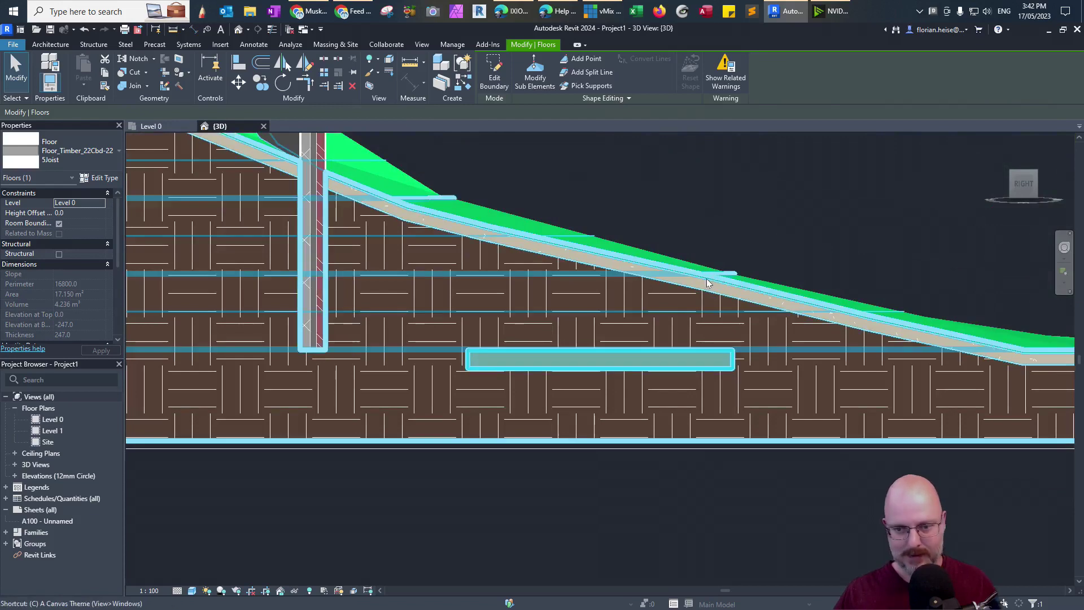
# Move the floor up with MV so it sits closer to the ground surface.
pyautogui.press('m')
pyautogui.press('v')
pyautogui.press('Escape')
pyautogui.press('Escape')
pyautogui.click(604, 356)
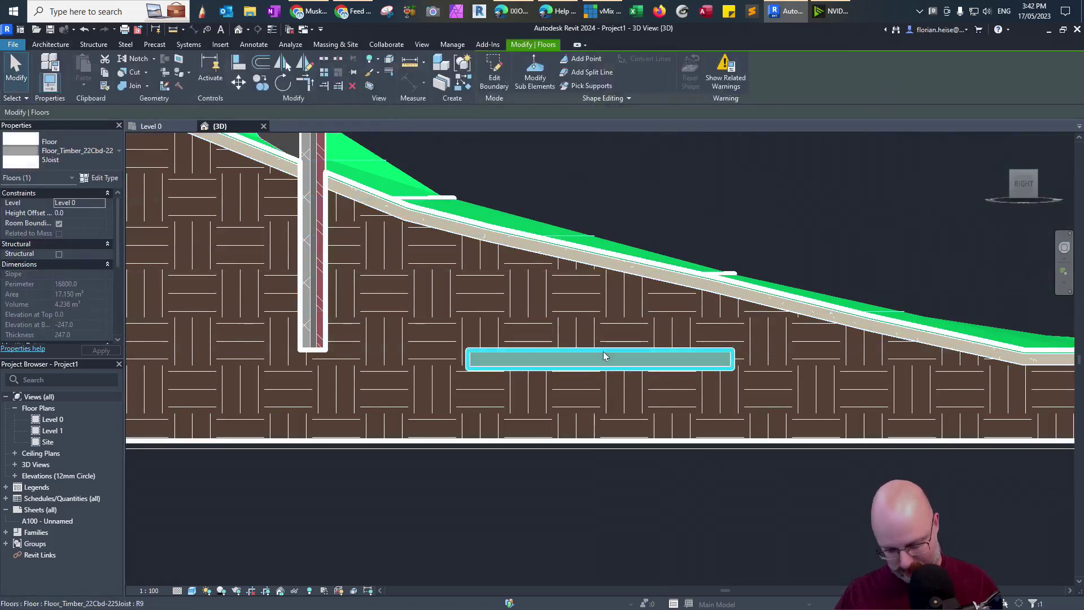
pyautogui.press('m')
pyautogui.press('v')
pyautogui.click(604, 355)
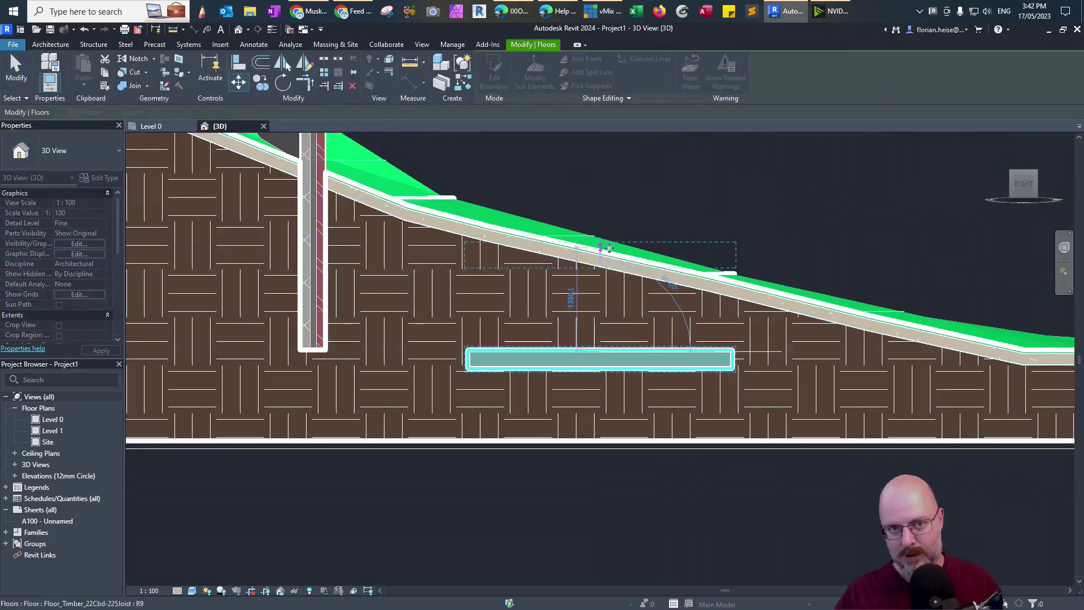
pyautogui.click(605, 250)
pyautogui.click(773, 236)
pyautogui.keyDown('shift'); pyautogui.moveTo(773, 236); pyautogui.dragTo(463, 237, button='middle'); pyautogui.keyUp('shift')
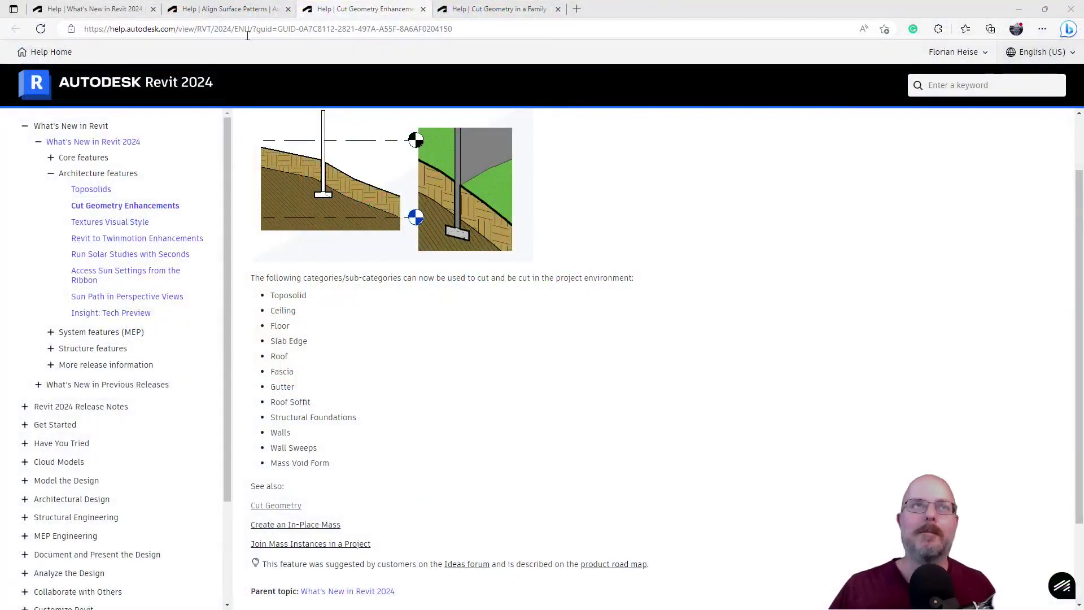
# Open the Search in Project Browser help page from What's New in a new tab and view it.
pyautogui.click(91, 9)
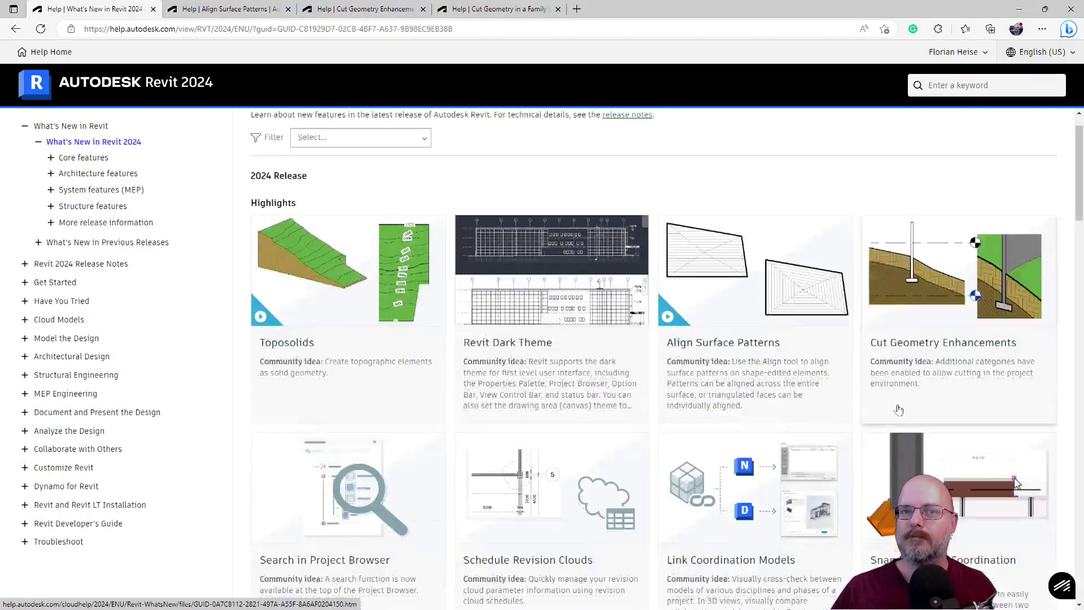
pyautogui.scroll(-2, 899, 410)
pyautogui.rightClick(337, 457)
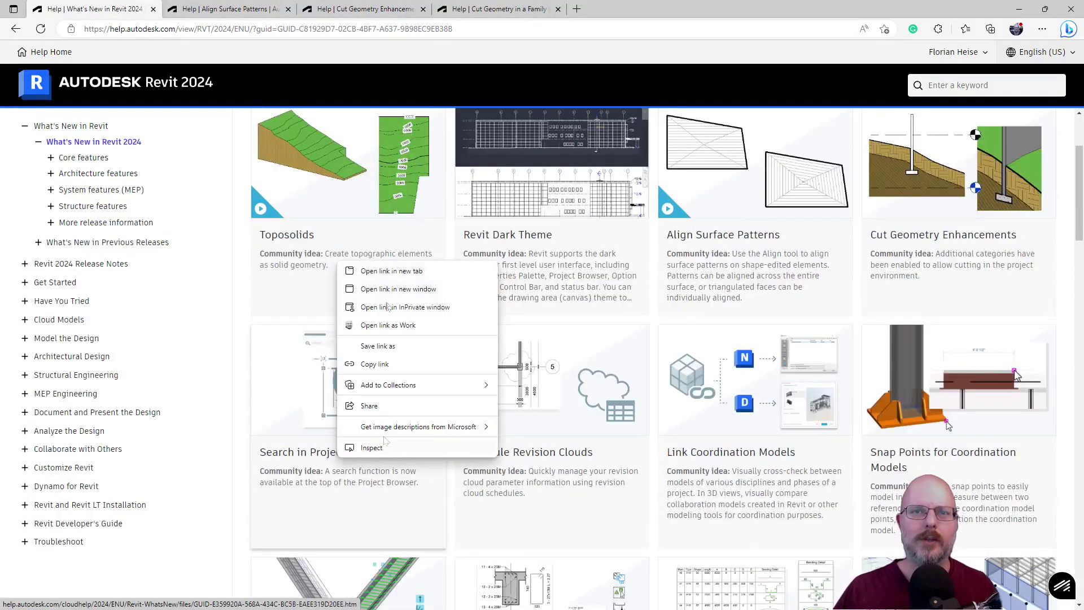
pyautogui.click(391, 271)
pyautogui.click(632, 9)
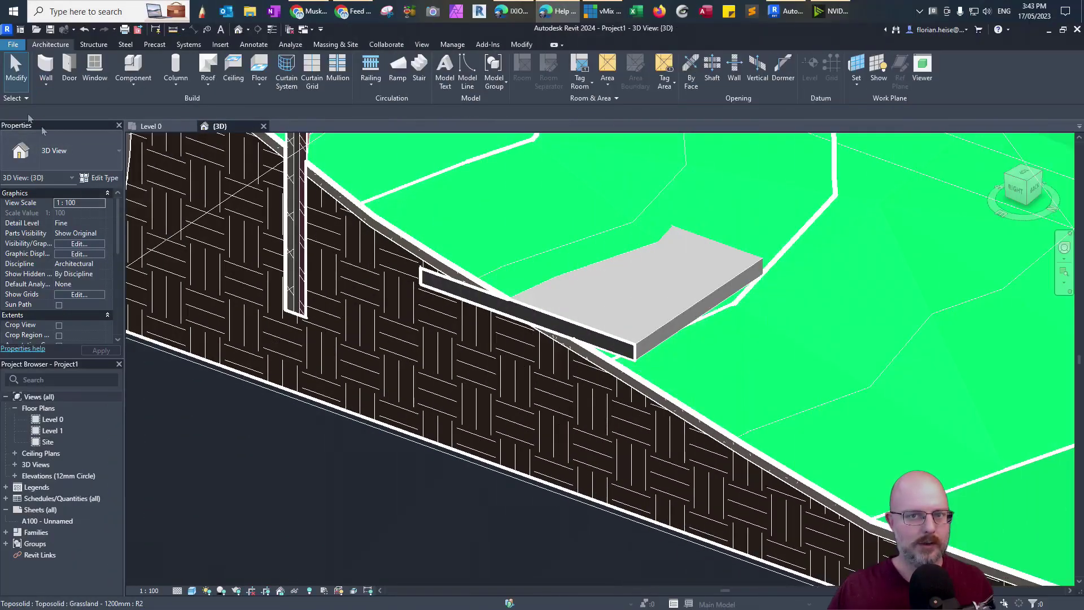
pyautogui.click(69, 382)
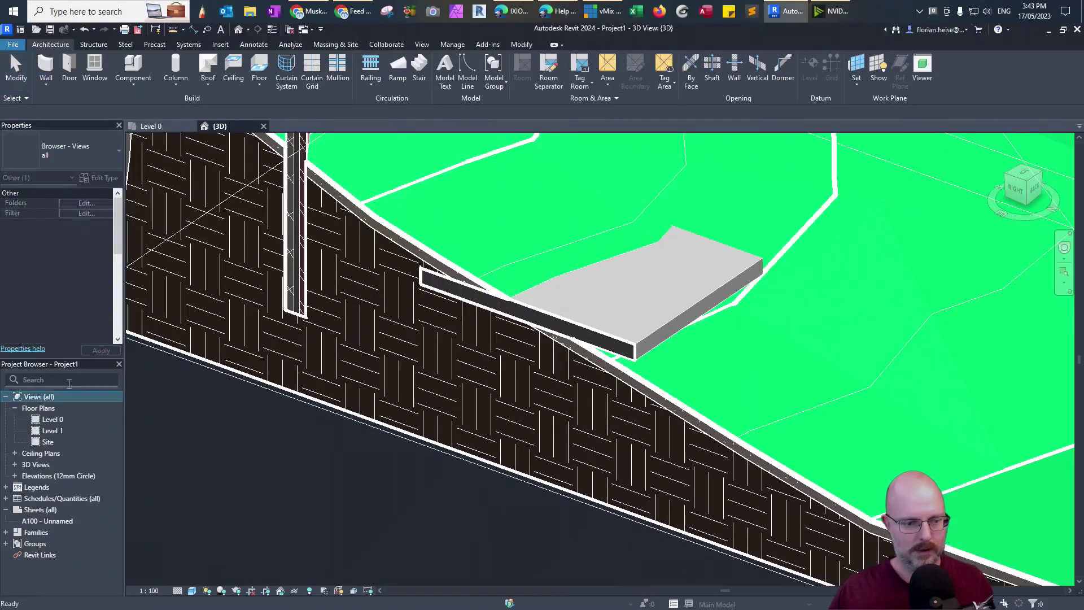
pyautogui.write('leve')
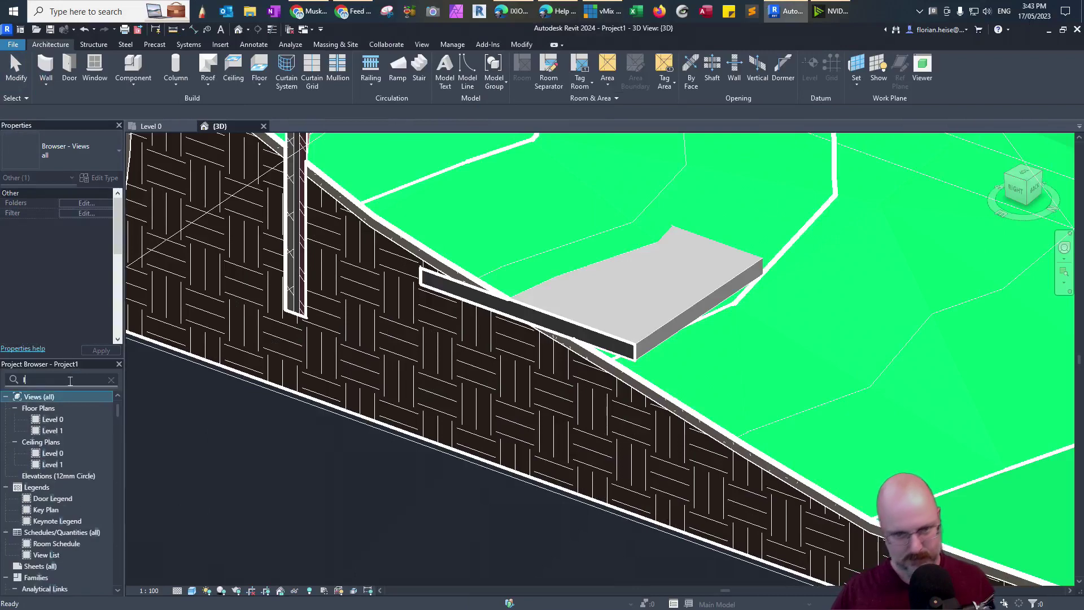
pyautogui.press('BackSpace')
pyautogui.press('BackSpace')
pyautogui.press('BackSpace')
pyautogui.press('BackSpace')
pyautogui.press('BackSpace')
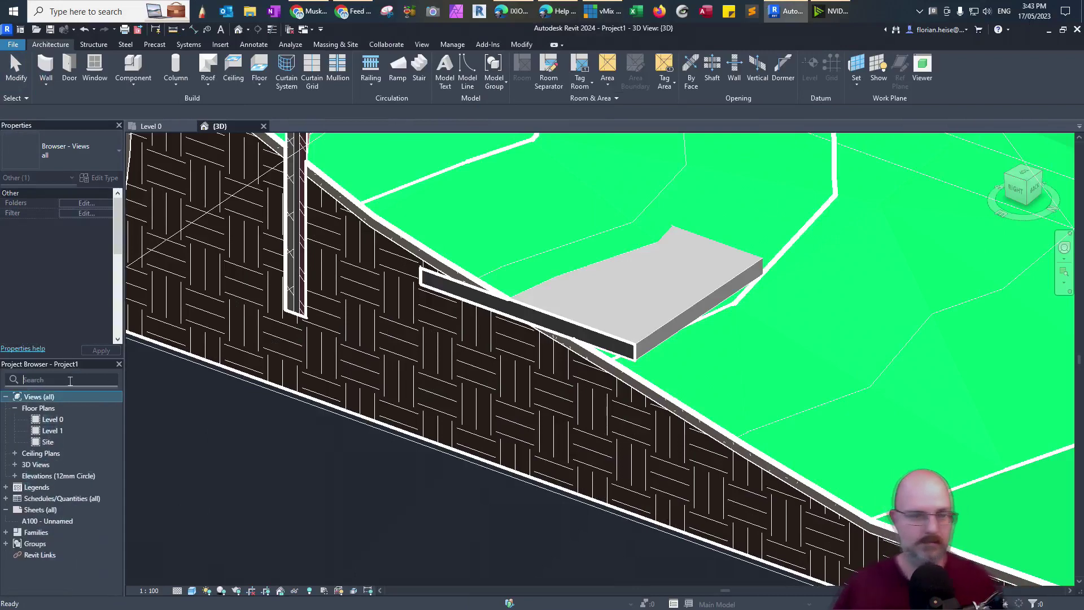
pyautogui.press('Escape')
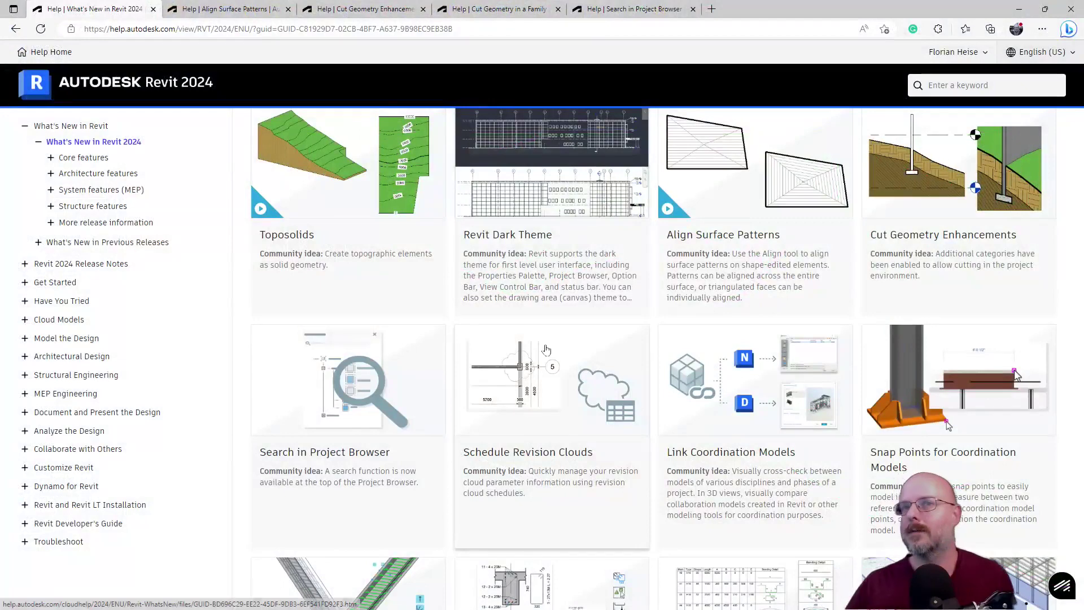
# Open Schedule Revision Clouds in a new tab, view it, then return to What's New.
pyautogui.scroll(-2, 552, 440)
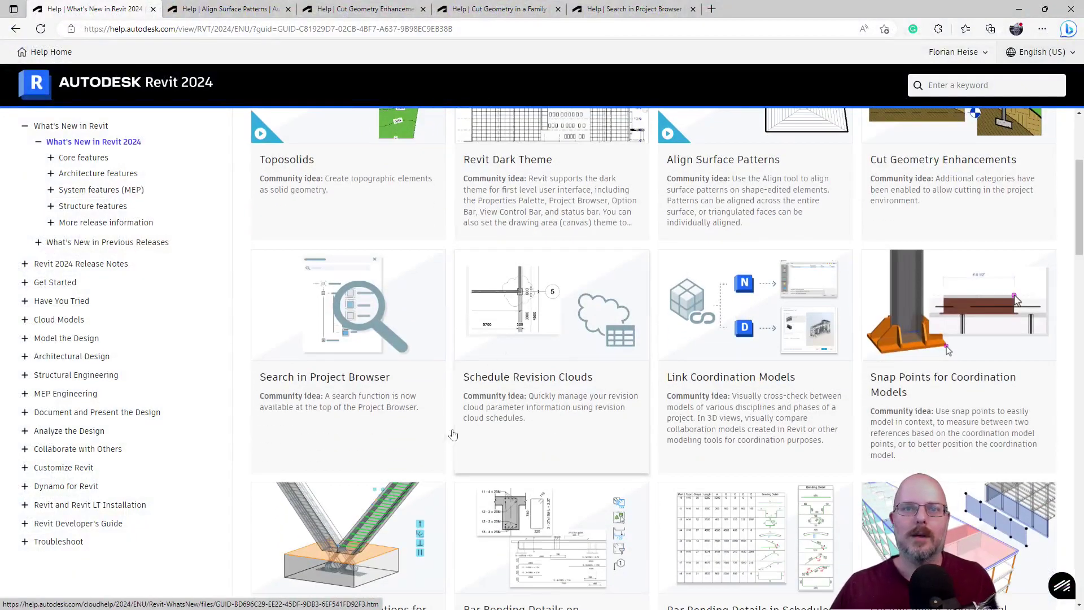
pyautogui.rightClick(534, 339)
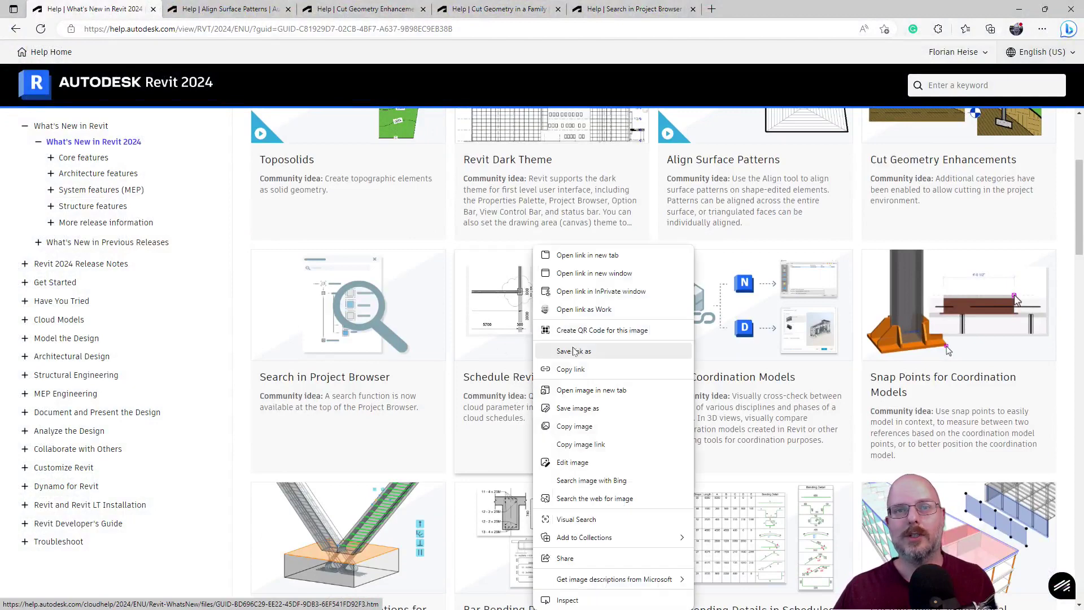
pyautogui.click(584, 256)
pyautogui.click(708, 6)
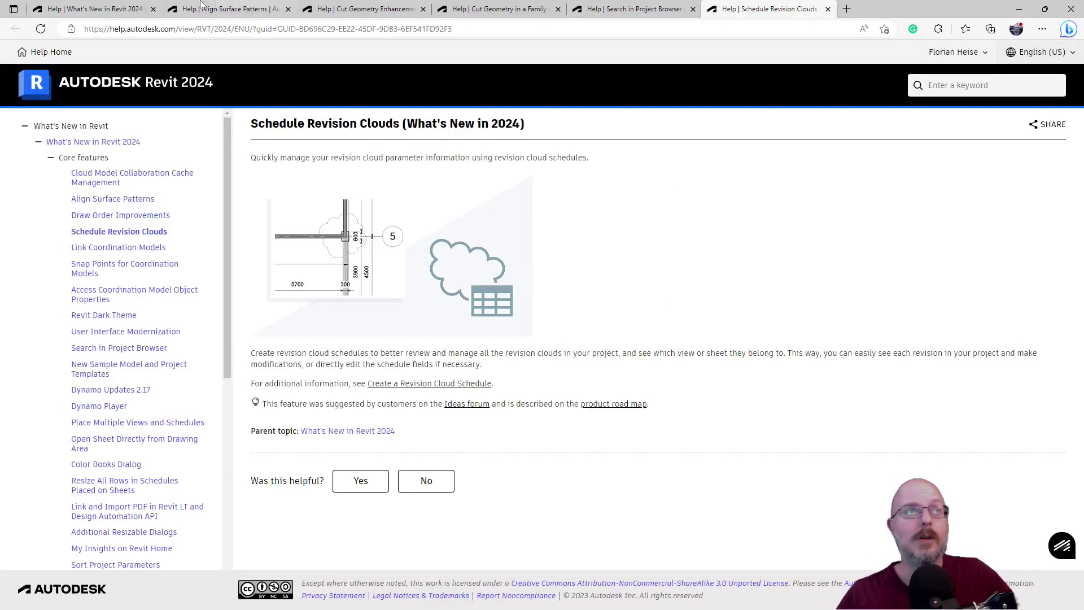
pyautogui.click(101, 6)
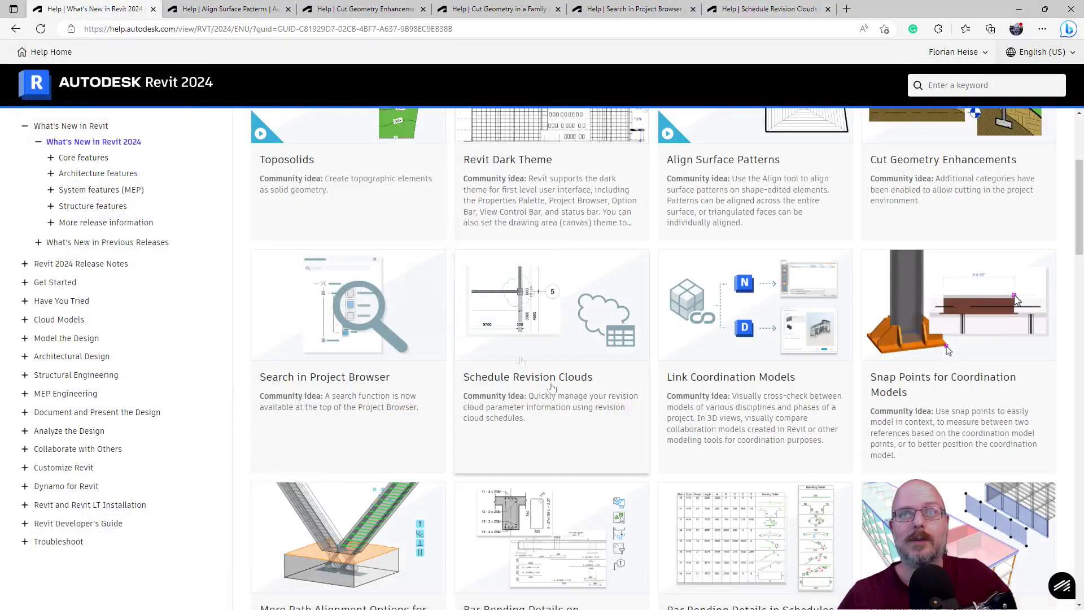
# Open Link Coordination Models in a new tab, read it, then return to What's New.
pyautogui.rightClick(768, 381)
pyautogui.click(777, 384)
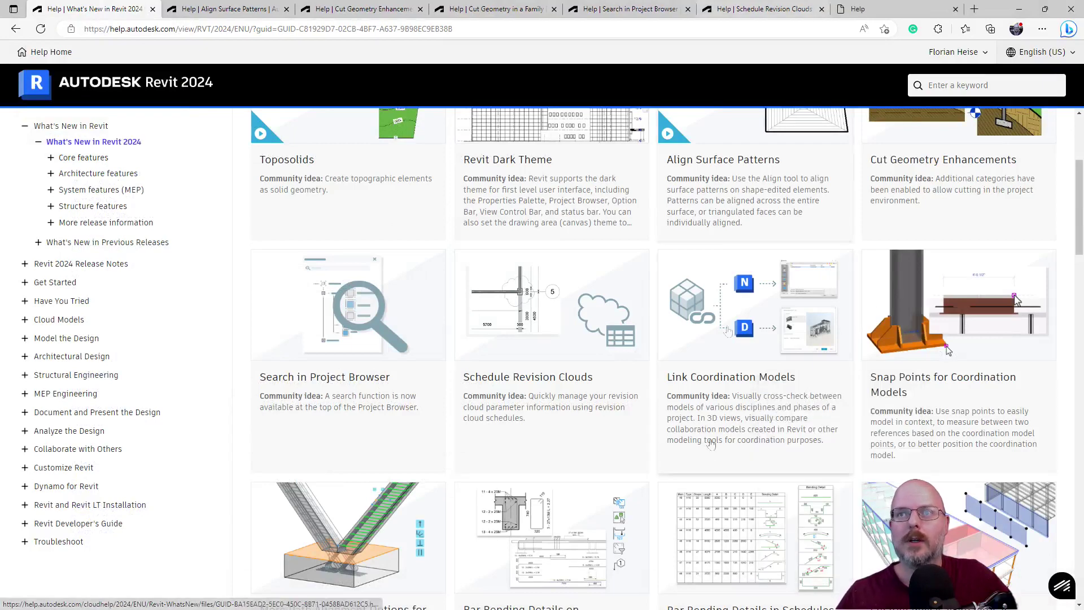
pyautogui.click(881, 9)
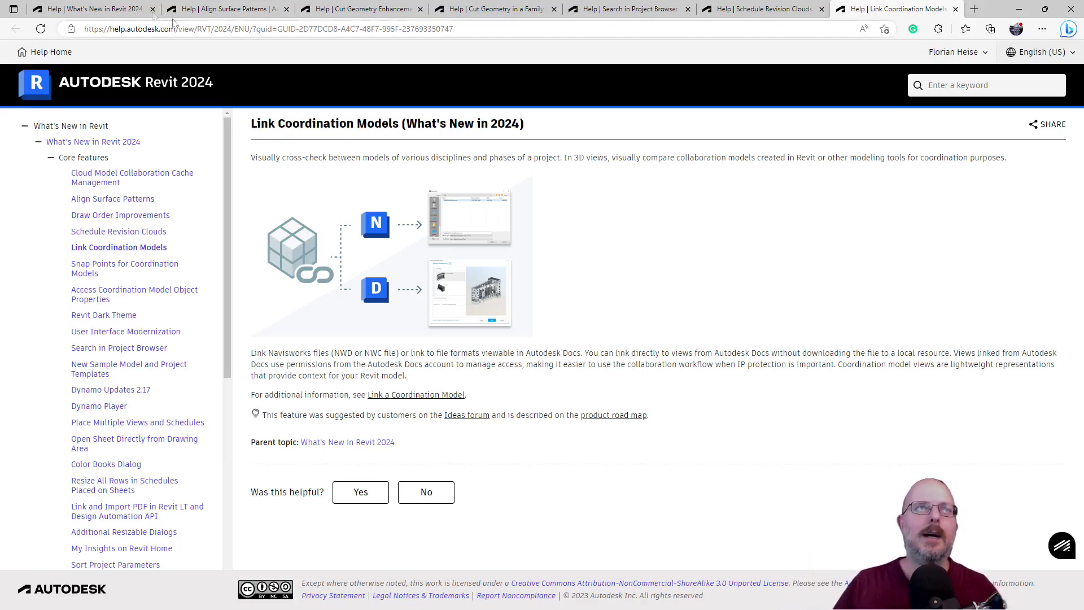
pyautogui.click(105, 5)
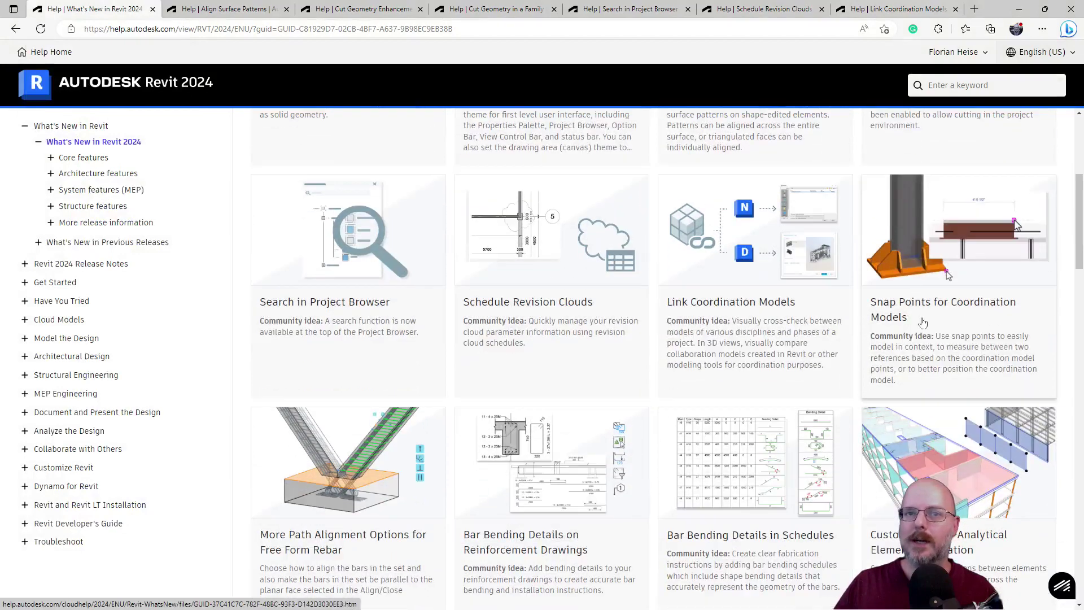
# Open Snap Points for Coordination Models in a new tab, view it, then return to What's New.
pyautogui.rightClick(922, 322)
pyautogui.click(963, 325)
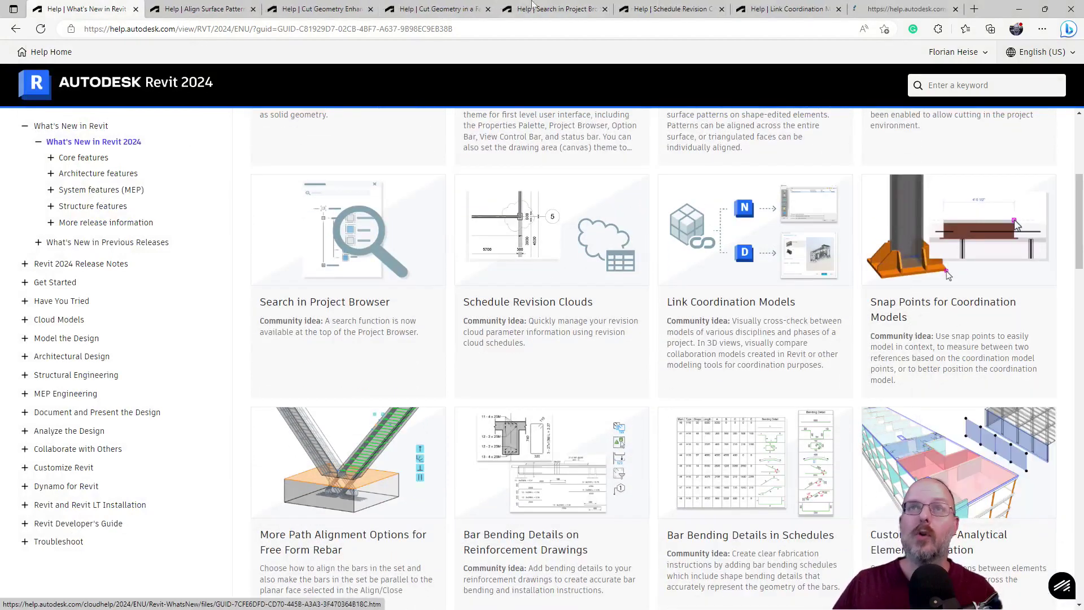
pyautogui.click(904, 8)
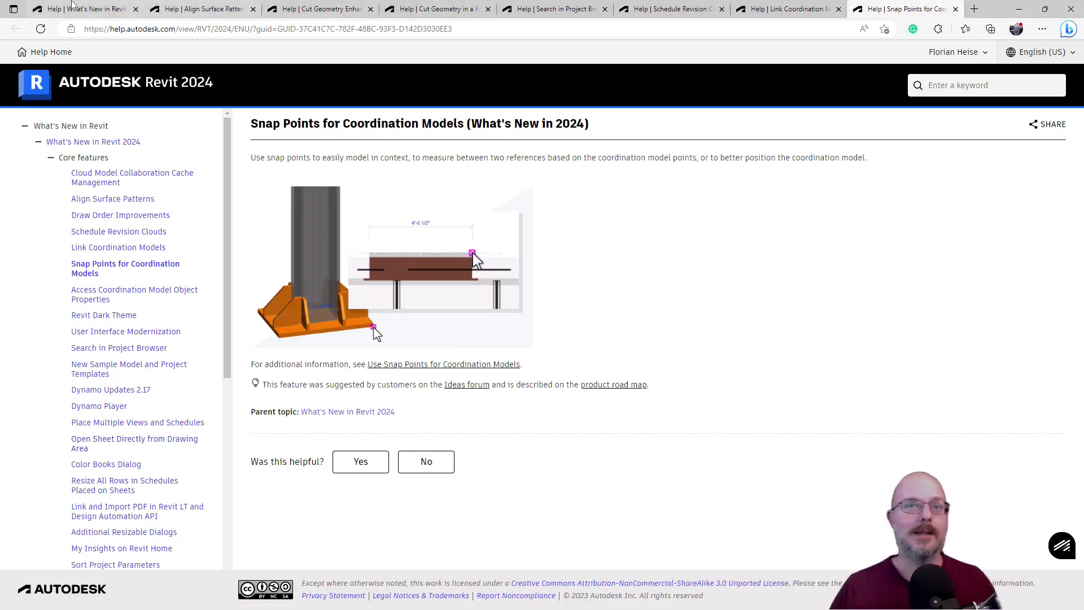
pyautogui.click(90, 10)
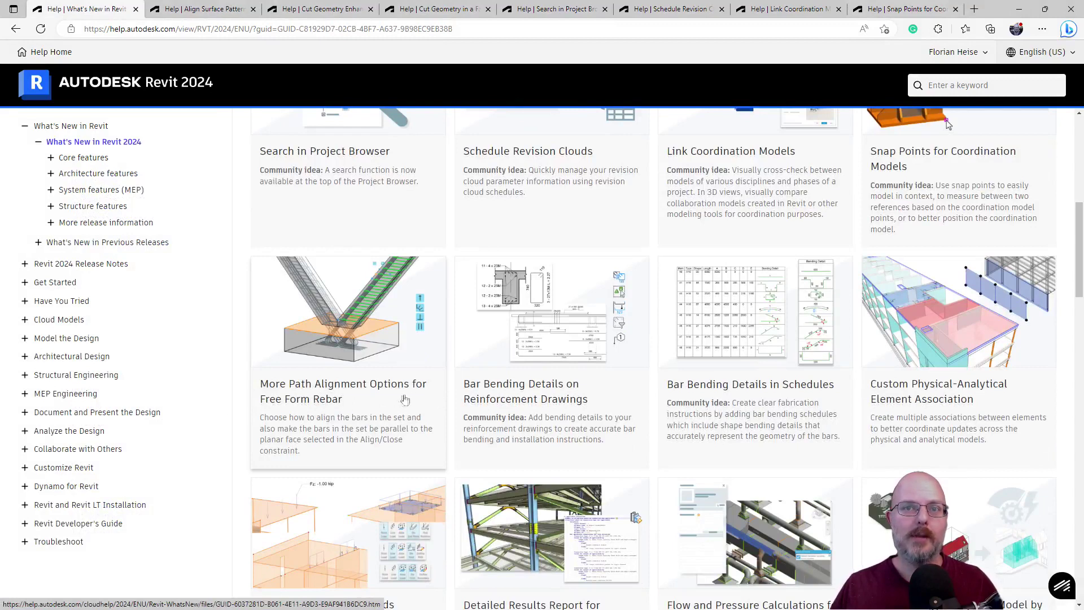
# Open More Path Alignment Options for Free Form Rebar in a new tab and return to What's New.
pyautogui.rightClick(328, 400)
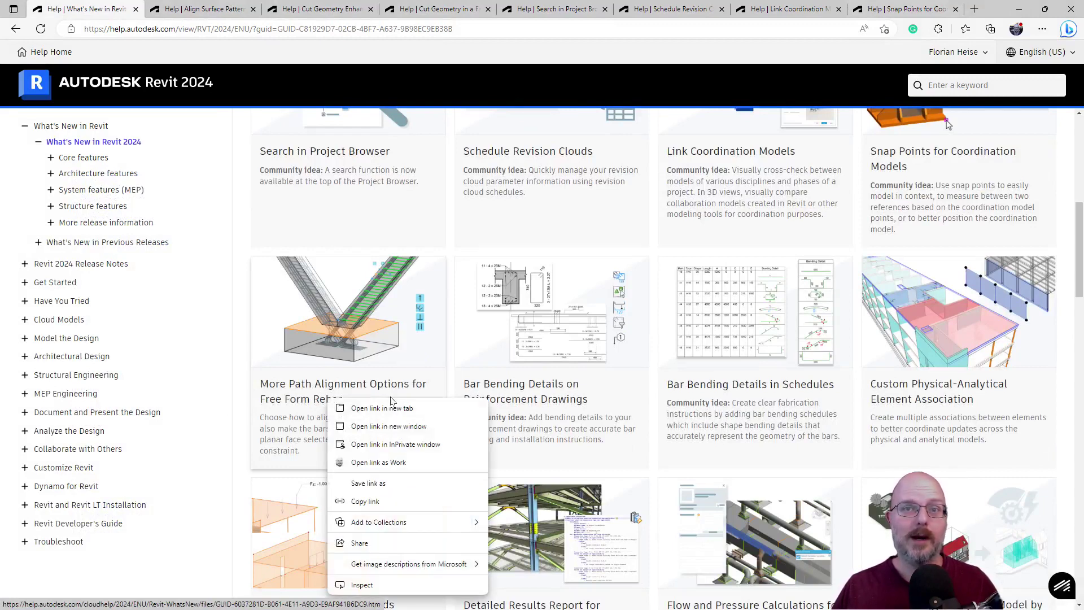
pyautogui.click(373, 408)
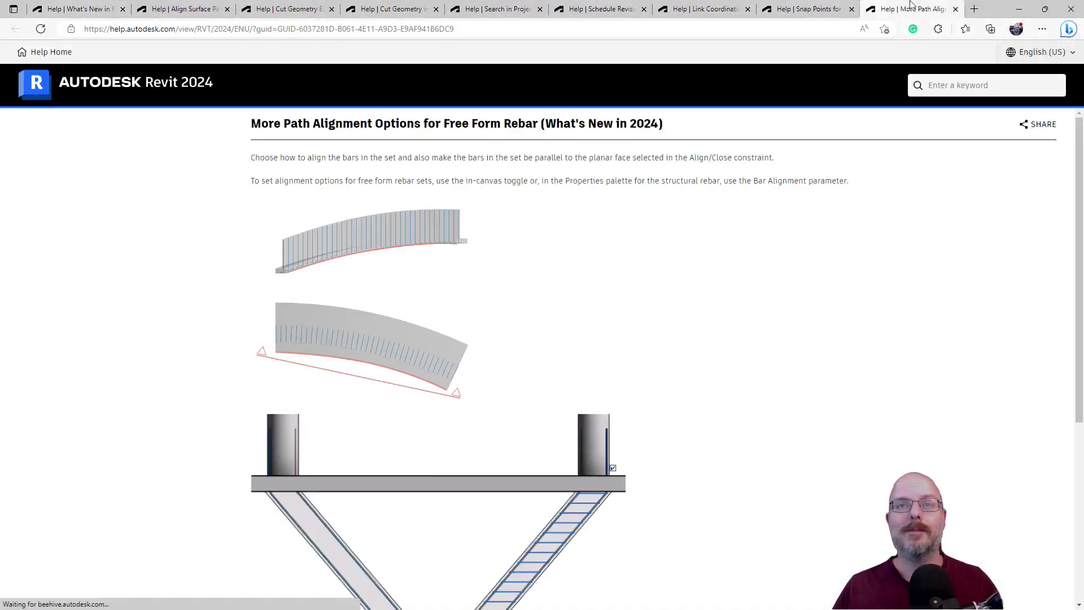
pyautogui.scroll(-3, 415, 421)
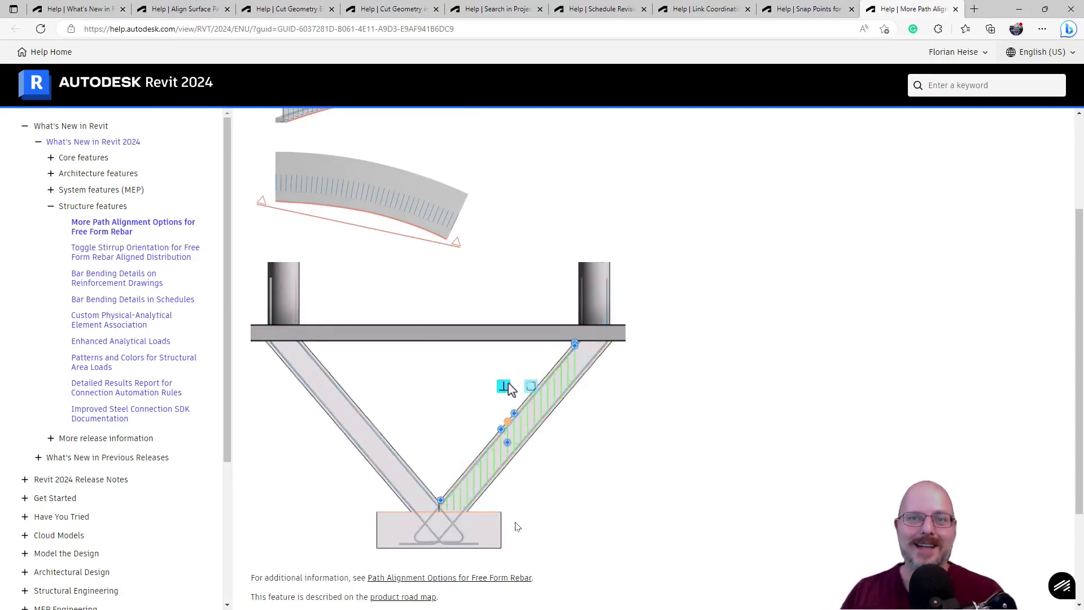
pyautogui.scroll(-3, 516, 526)
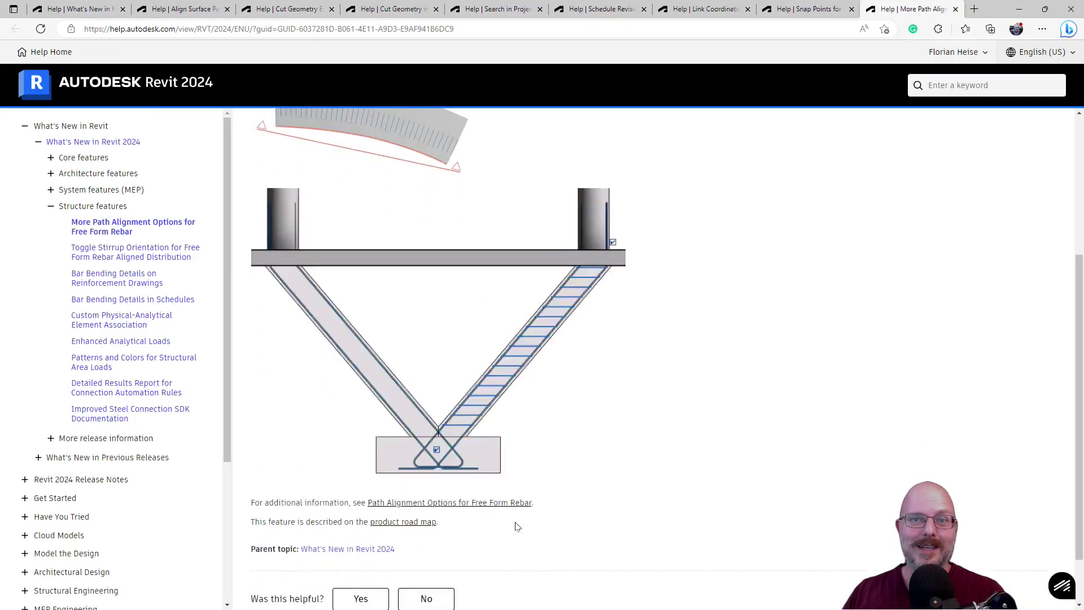
pyautogui.scroll(6, 516, 526)
pyautogui.scroll(-4, 516, 527)
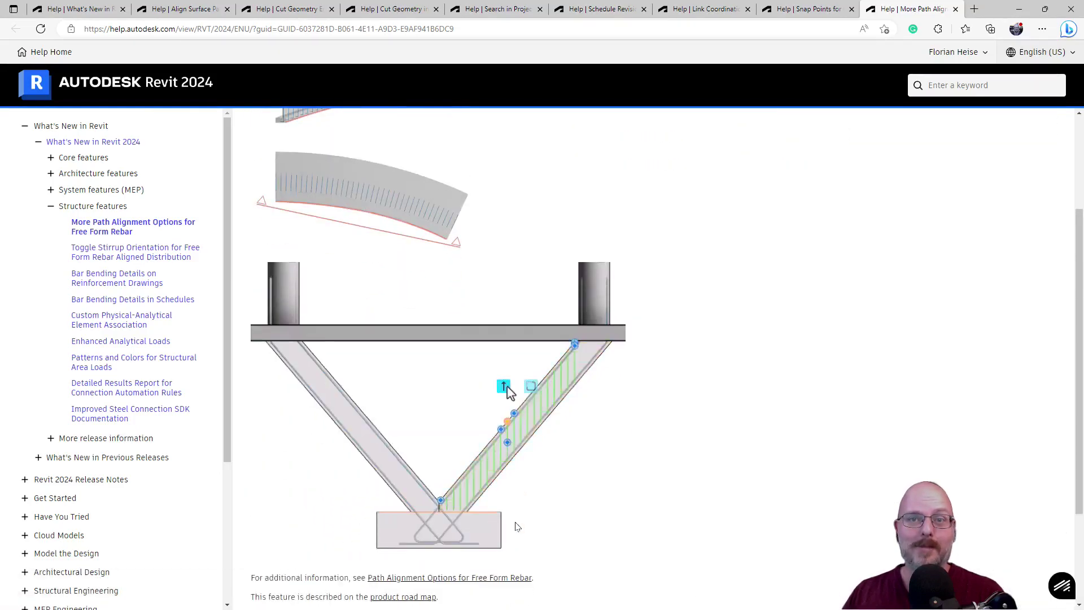
pyautogui.scroll(-2, 516, 526)
pyautogui.scroll(5, 516, 526)
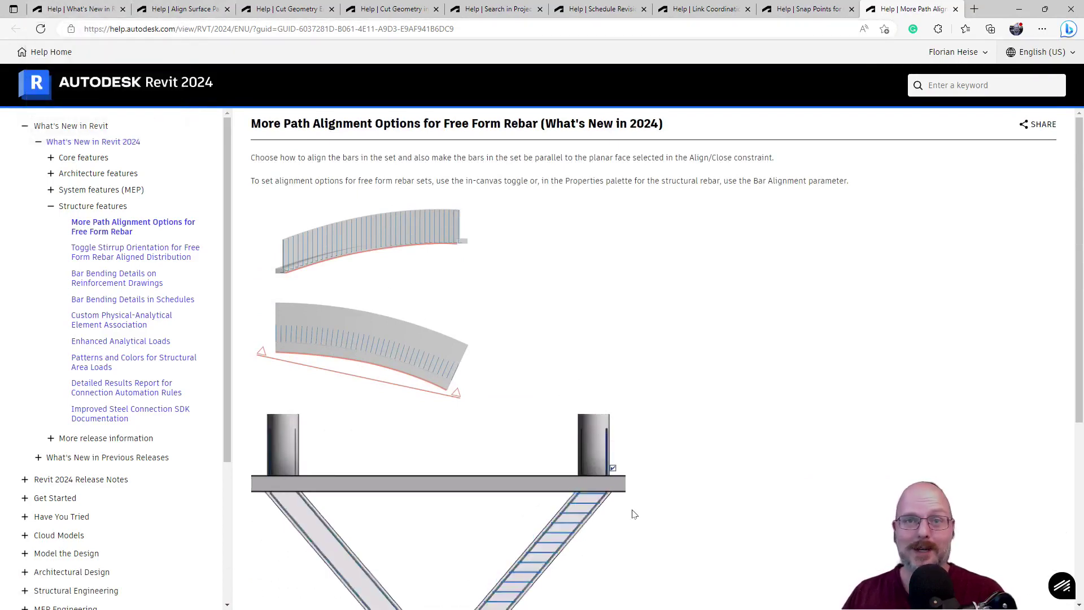
pyautogui.click(79, 8)
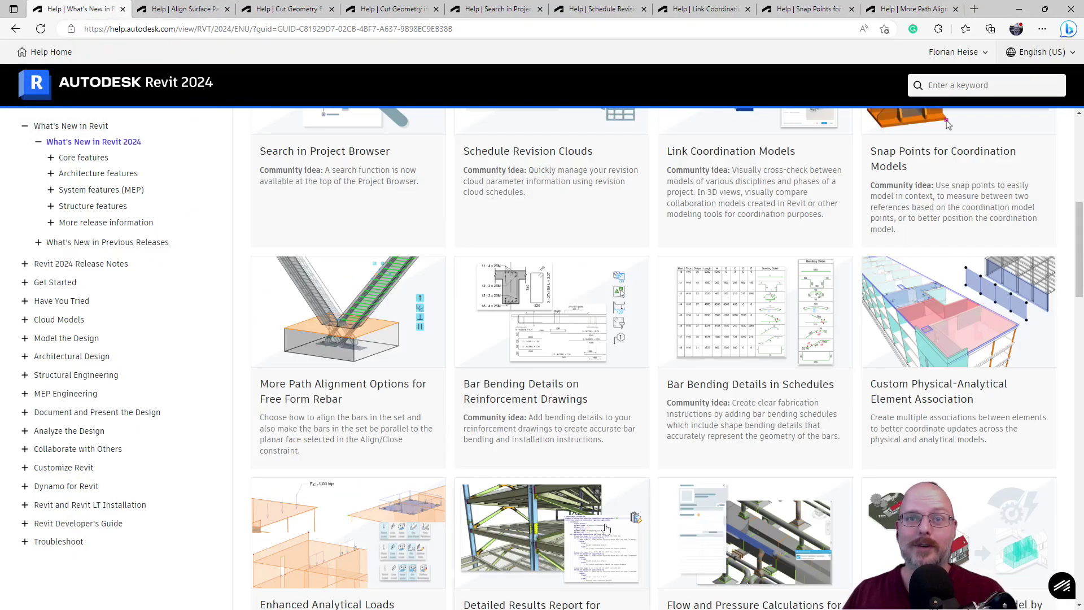
# Open Bar Bending Details on Reinforcement Drawings in a new tab, view it, then return to What's New.
pyautogui.rightClick(578, 348)
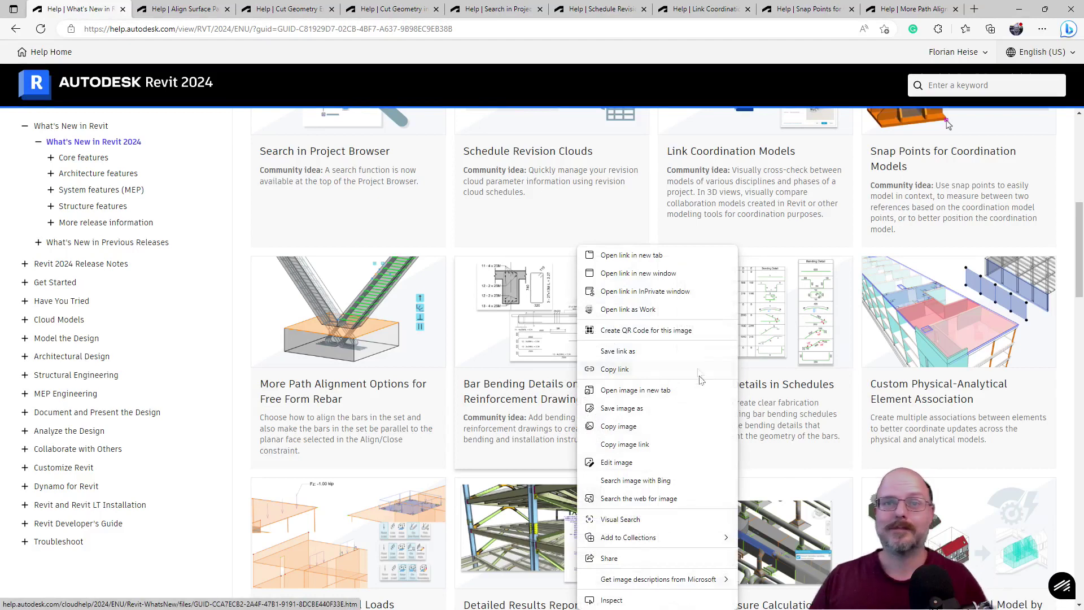
pyautogui.click(658, 253)
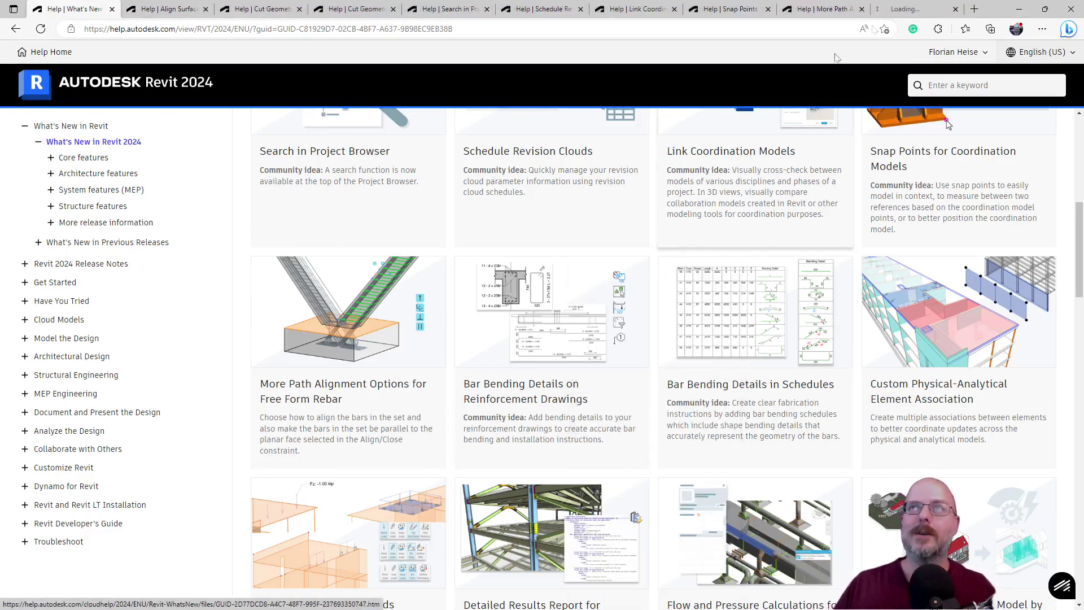
pyautogui.click(912, 9)
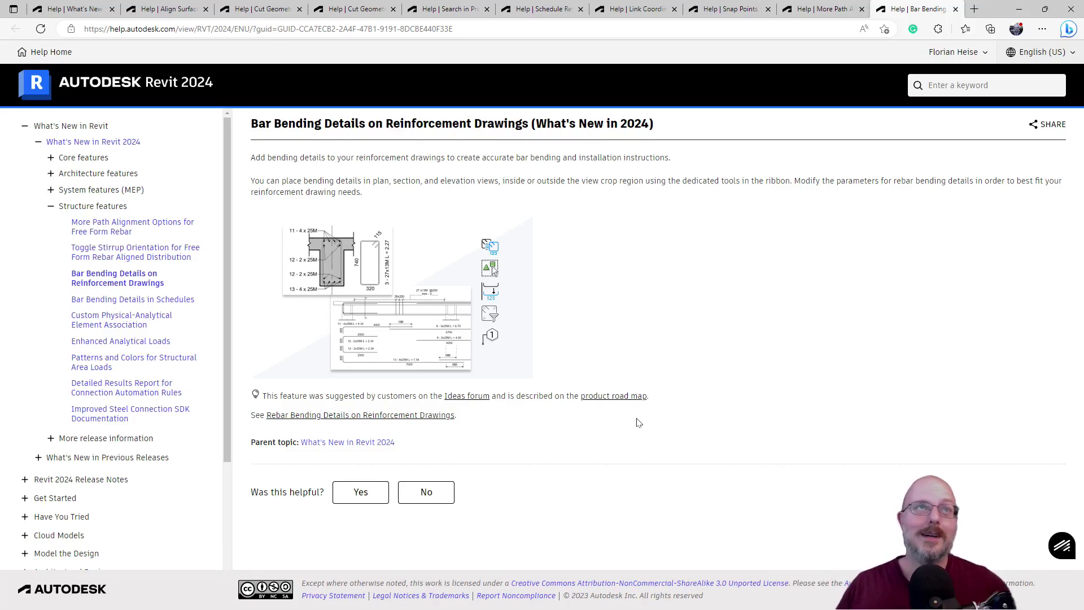
pyautogui.click(88, 9)
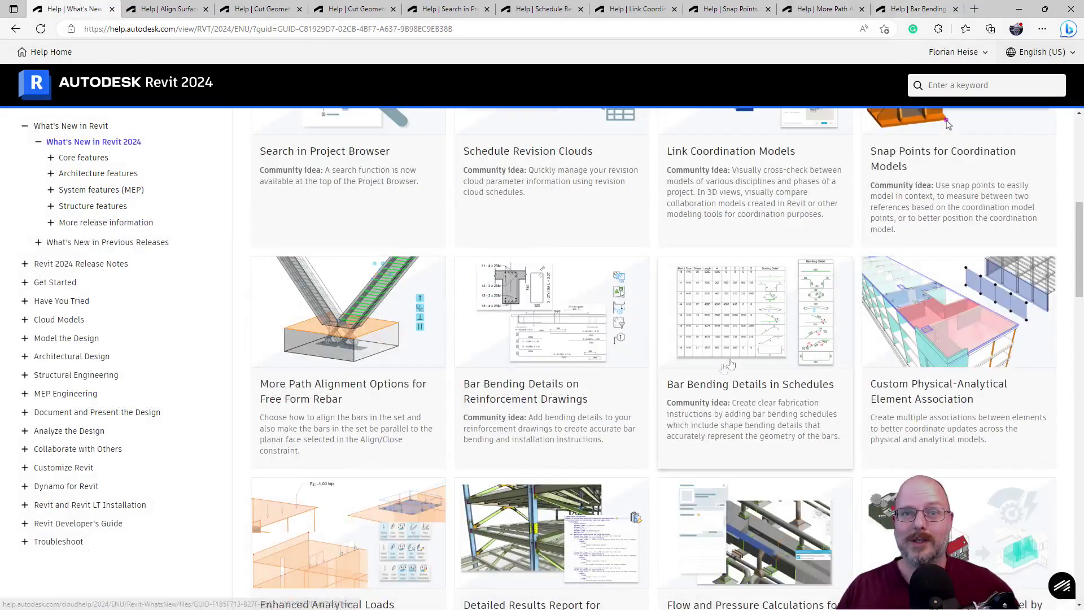
# Open Bar Bending Details in Schedules in a new tab, view it, then return to What's New.
pyautogui.rightClick(741, 385)
pyautogui.click(788, 394)
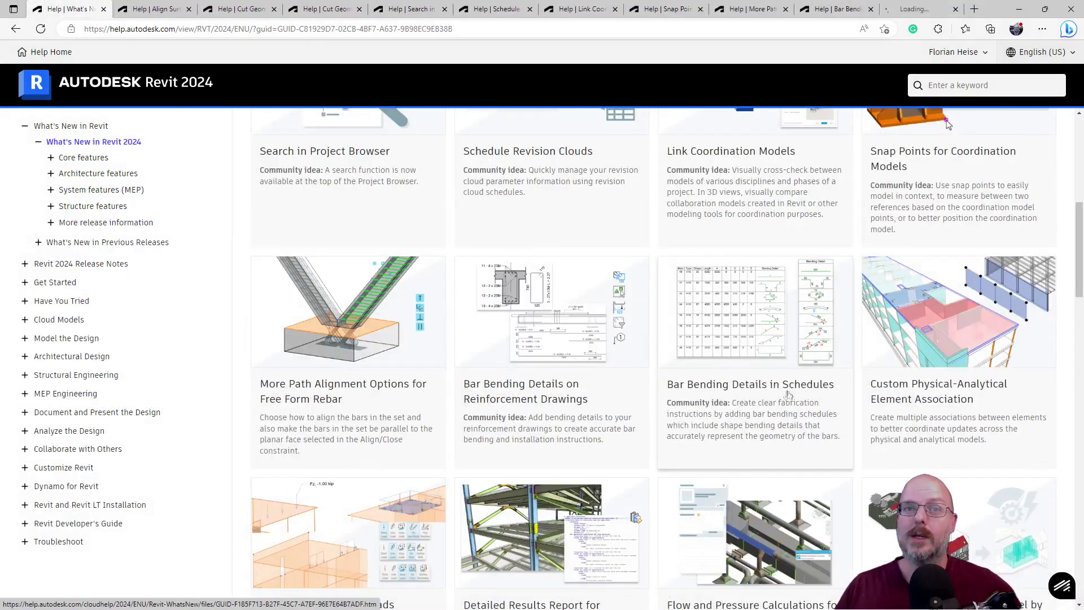
pyautogui.click(918, 9)
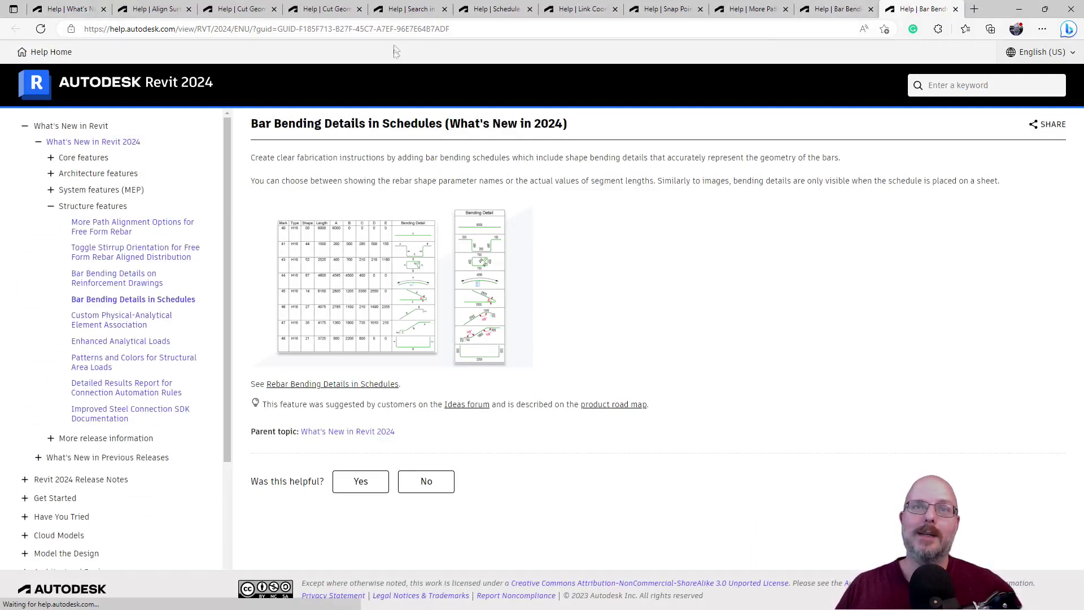
pyautogui.rightClick(448, 313)
pyautogui.click(386, 326)
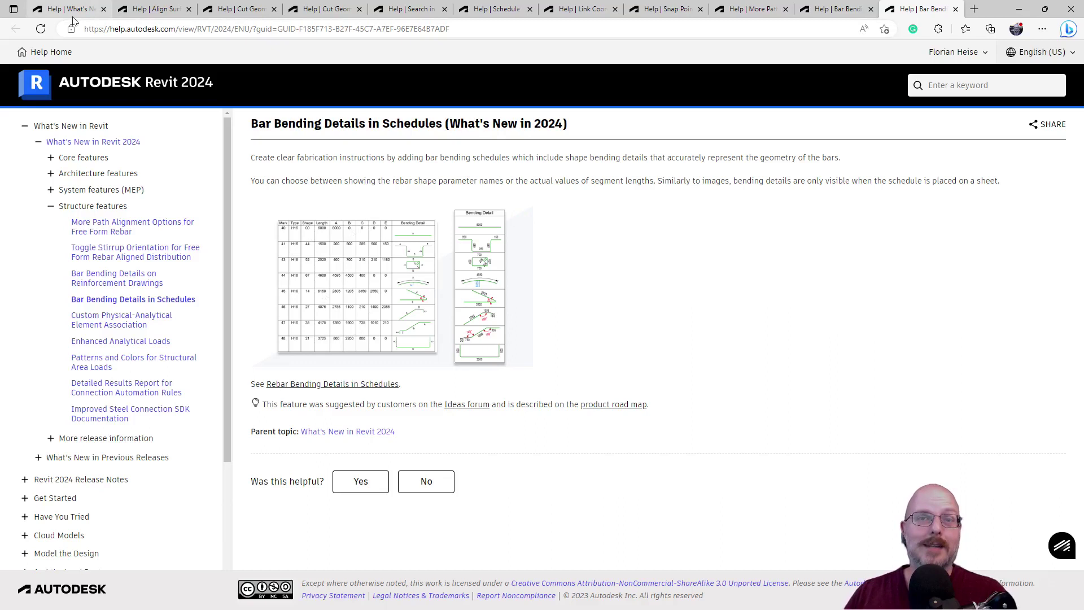
pyautogui.moveTo(76, 15)
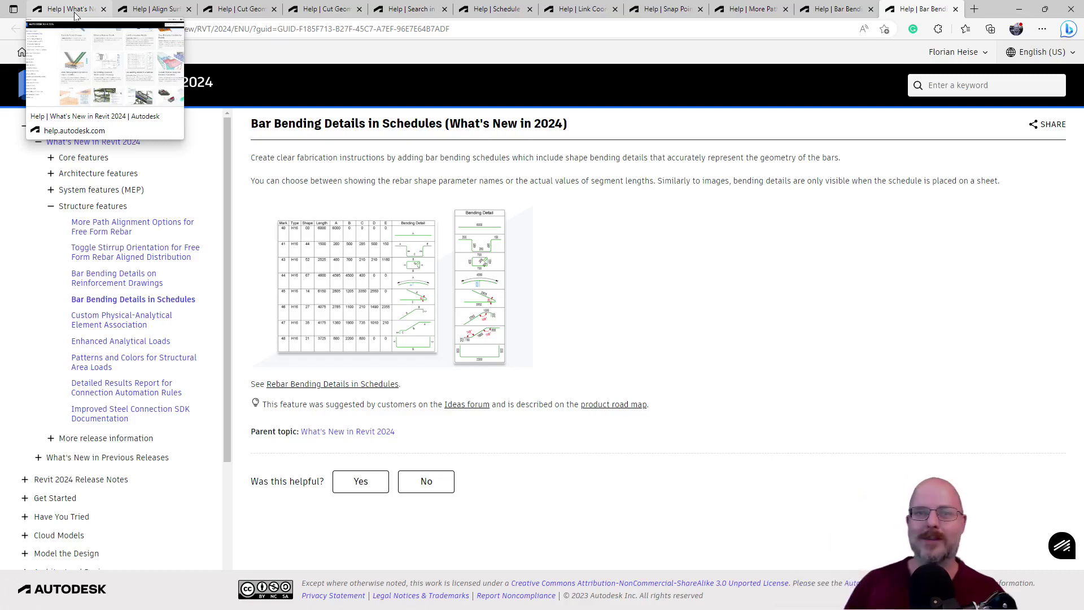
pyautogui.click(76, 12)
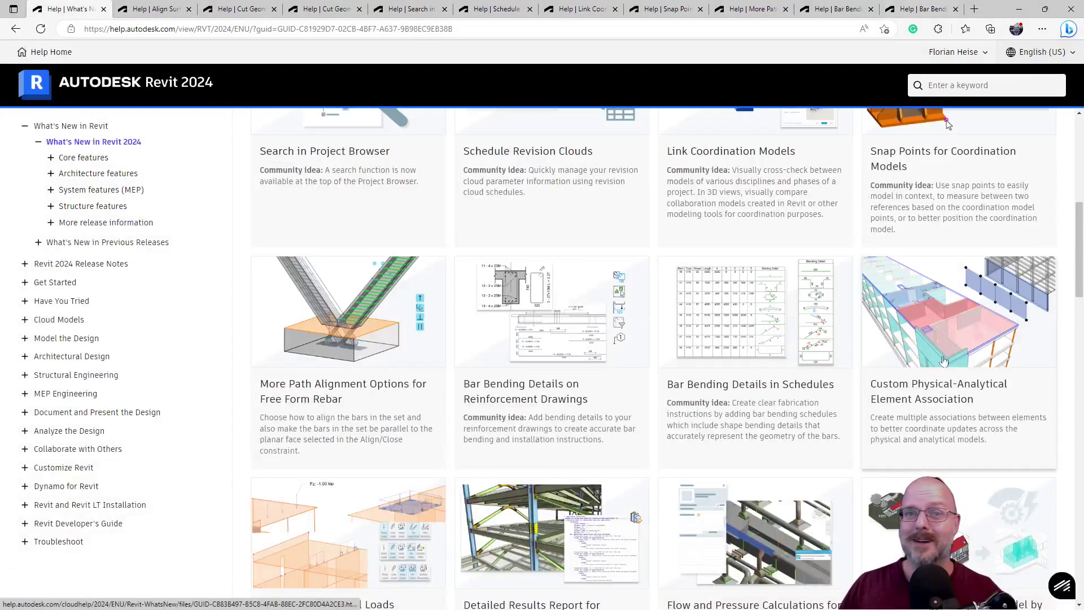
# Open Custom Physical-Analytical Element Association in a new tab, read it, then return to What's New.
pyautogui.rightClick(930, 394)
pyautogui.click(971, 416)
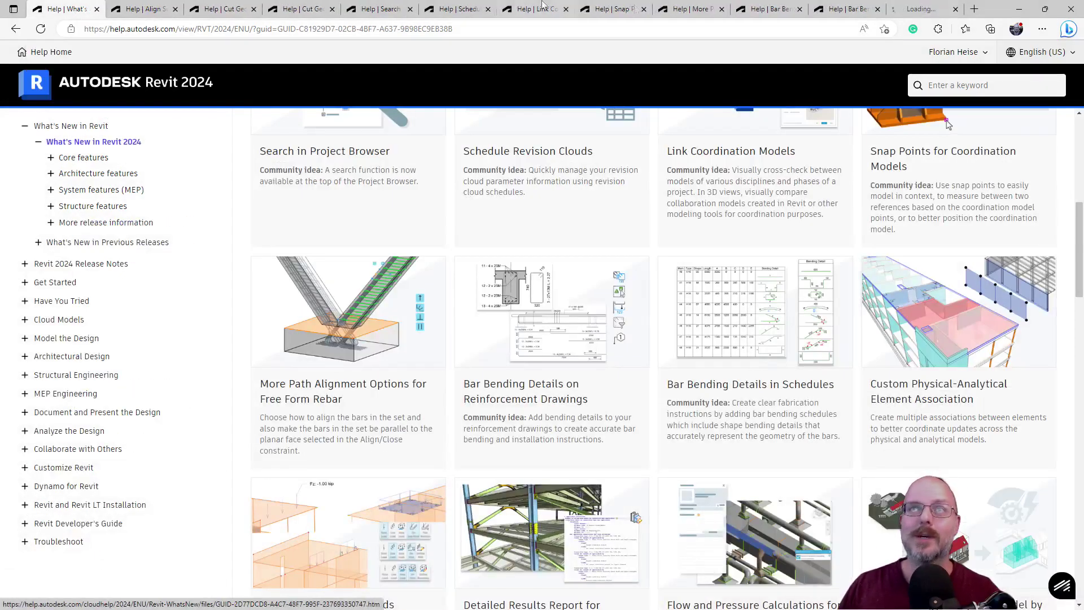
pyautogui.click(913, 8)
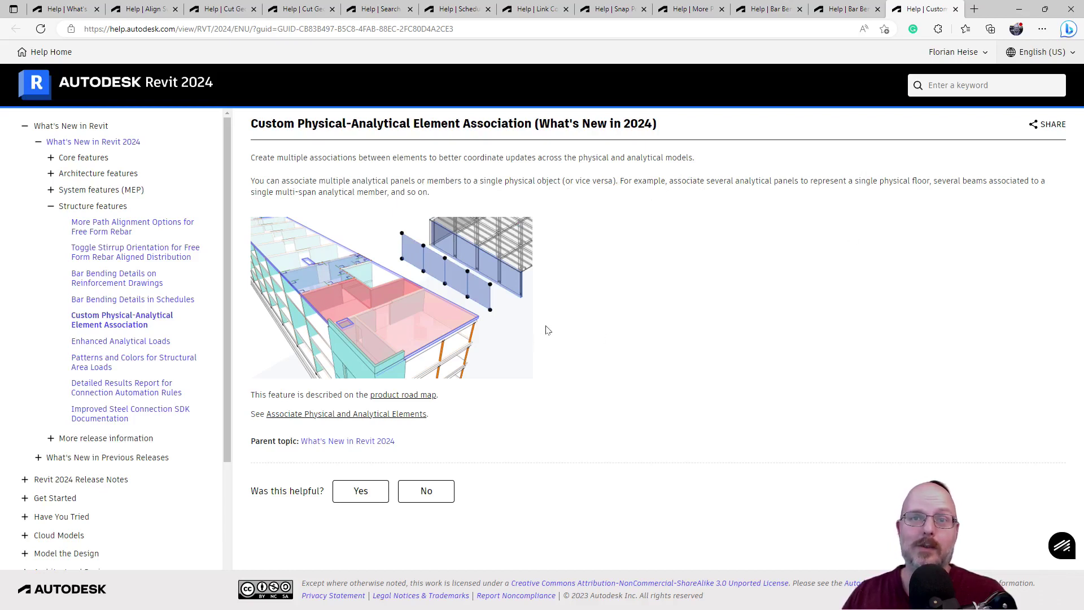
pyautogui.click(65, 9)
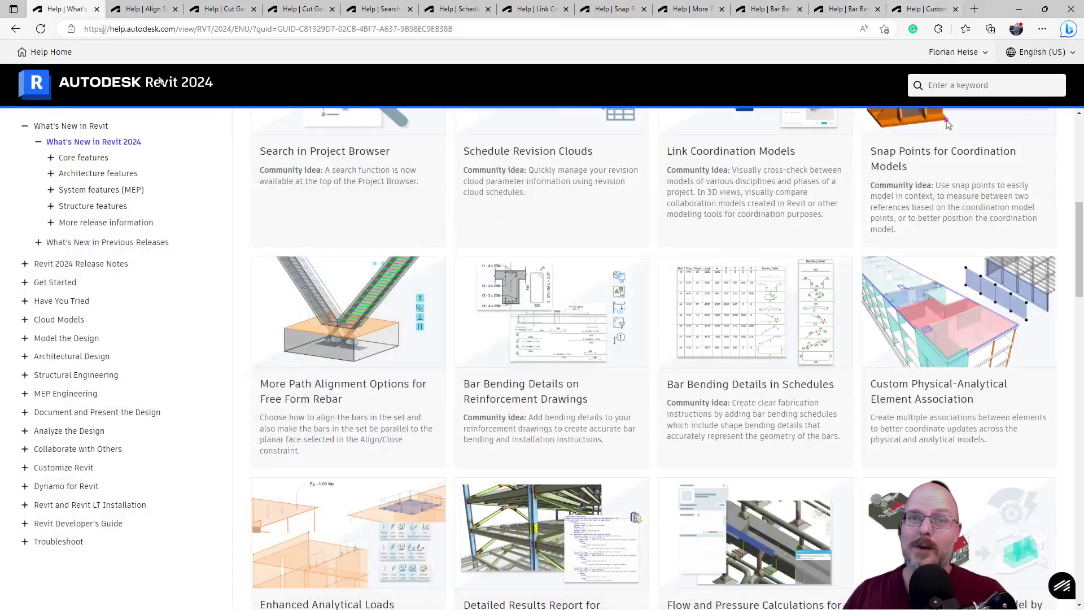
# Open Enhanced Analytical Loads in a new tab, view it, then return to What's New.
pyautogui.scroll(-1, 574, 414)
pyautogui.scroll(-3, 575, 414)
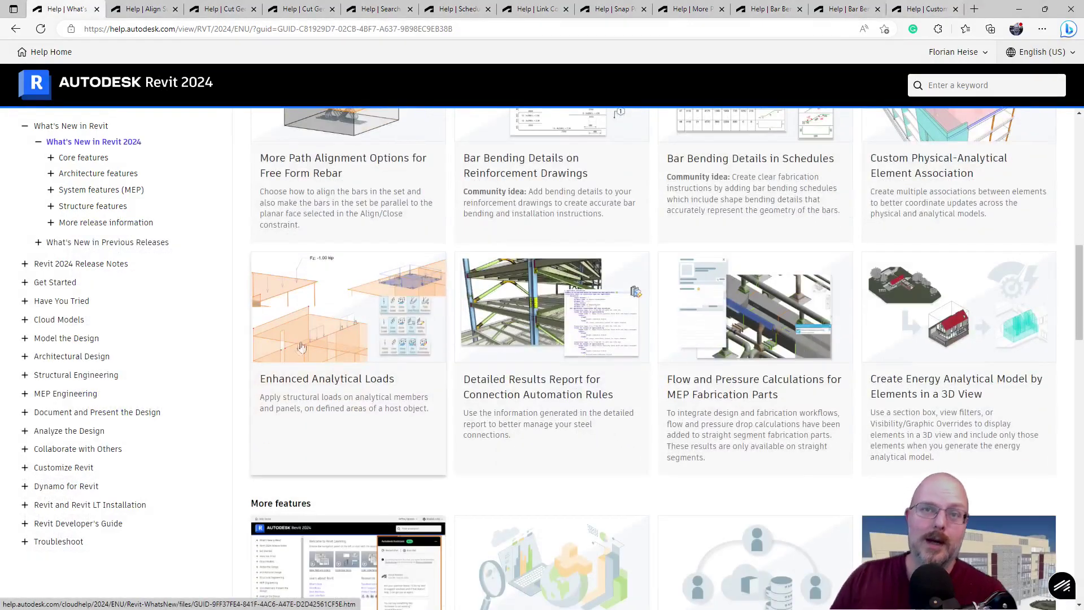
pyautogui.rightClick(304, 344)
pyautogui.click(339, 255)
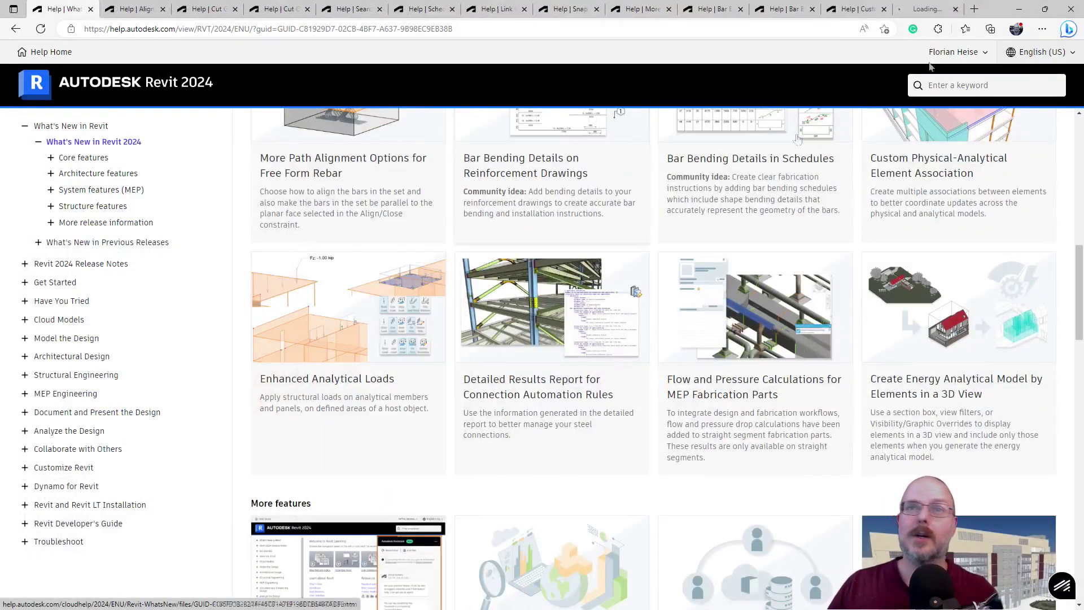
pyautogui.click(923, 13)
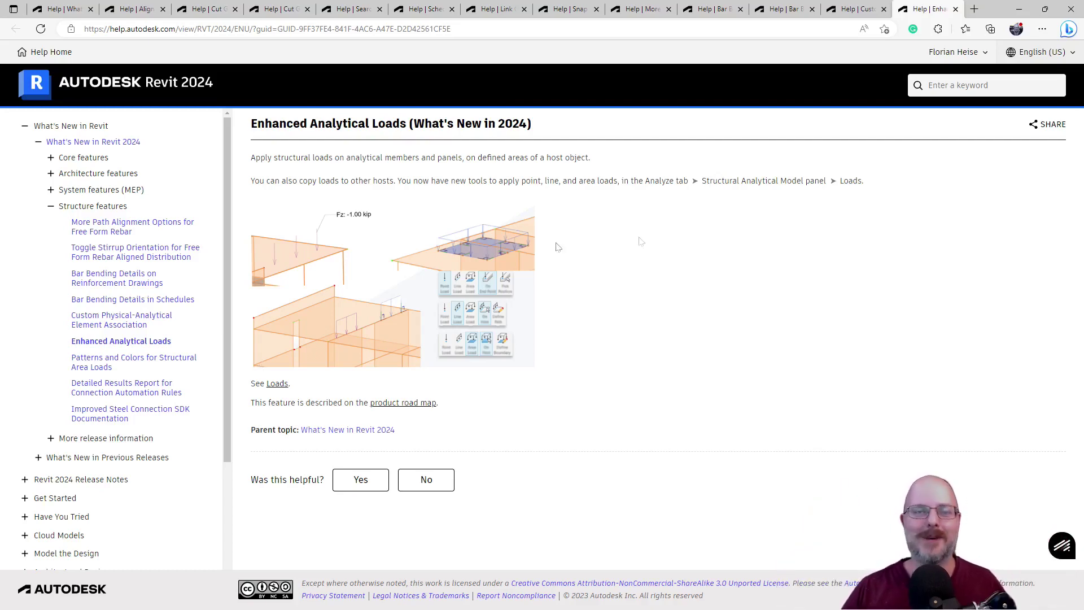
pyautogui.click(59, 9)
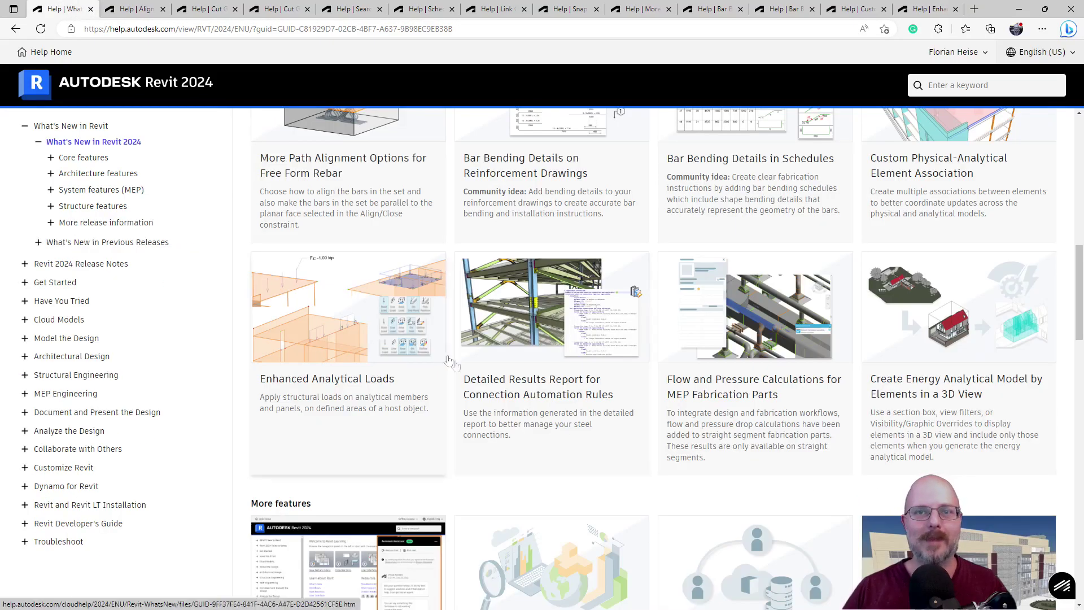
# Open Detailed Results Report in a new tab, view it, then return to What's New.
pyautogui.rightClick(539, 389)
pyautogui.click(593, 397)
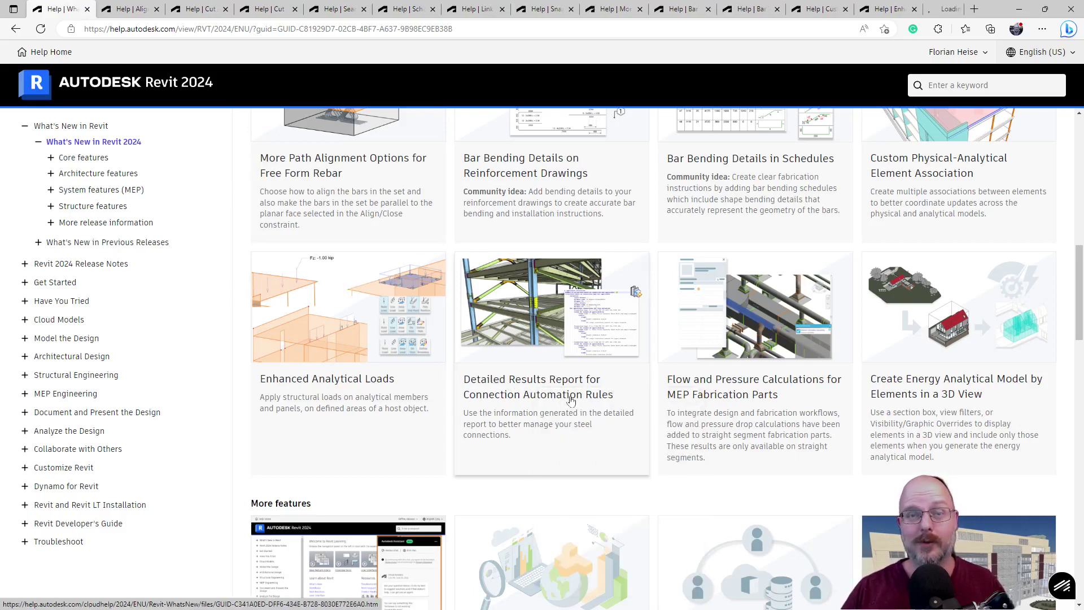
pyautogui.click(921, 9)
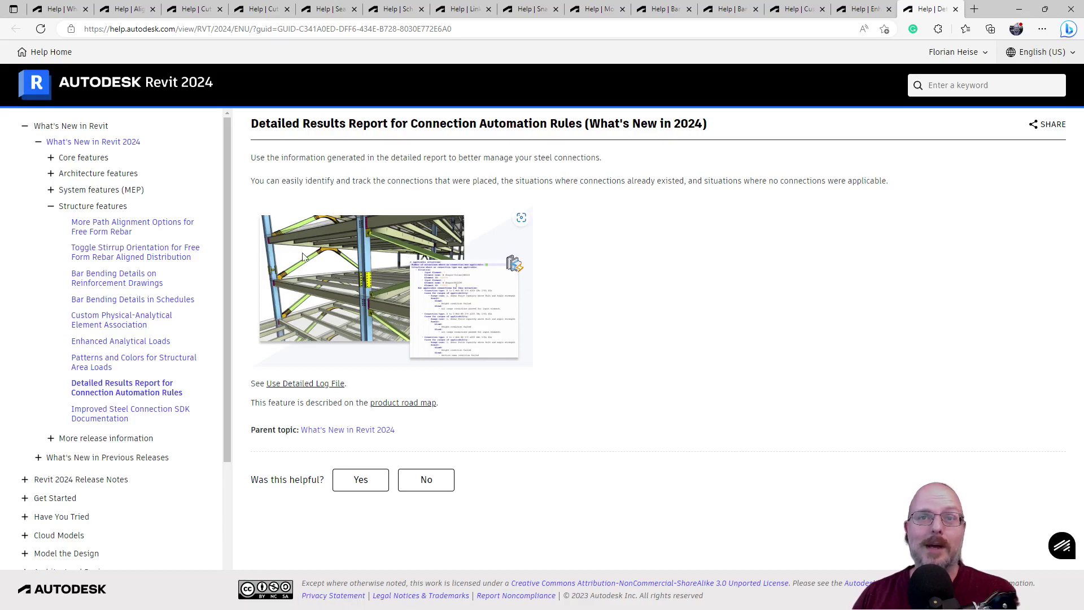
pyautogui.click(52, 11)
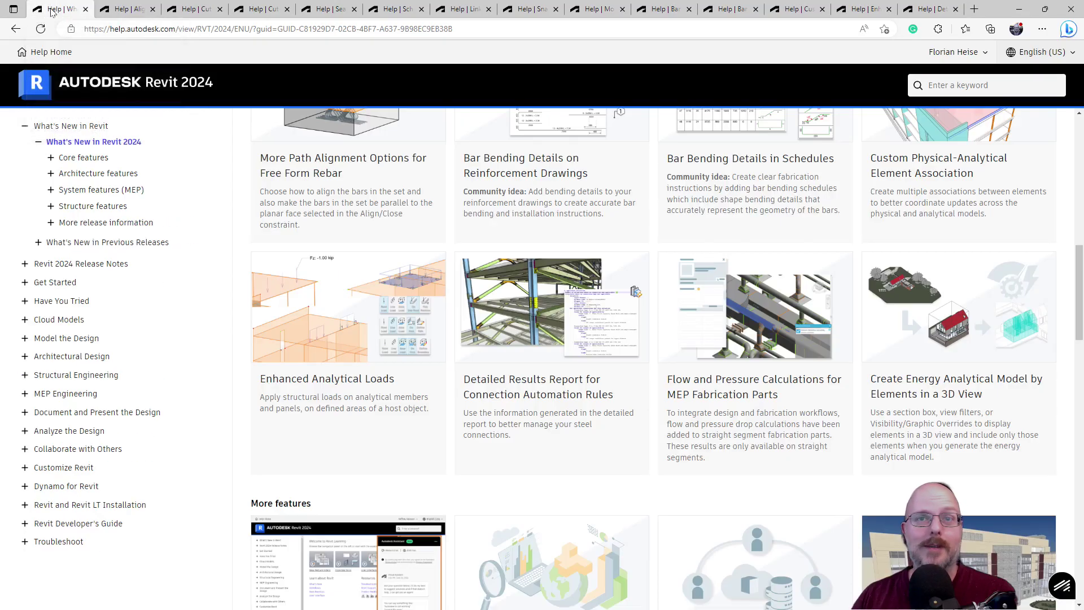
# Open Flow and Pressure Calculations for MEP Fabrication Parts in a new tab, view it, then return.
pyautogui.rightClick(769, 387)
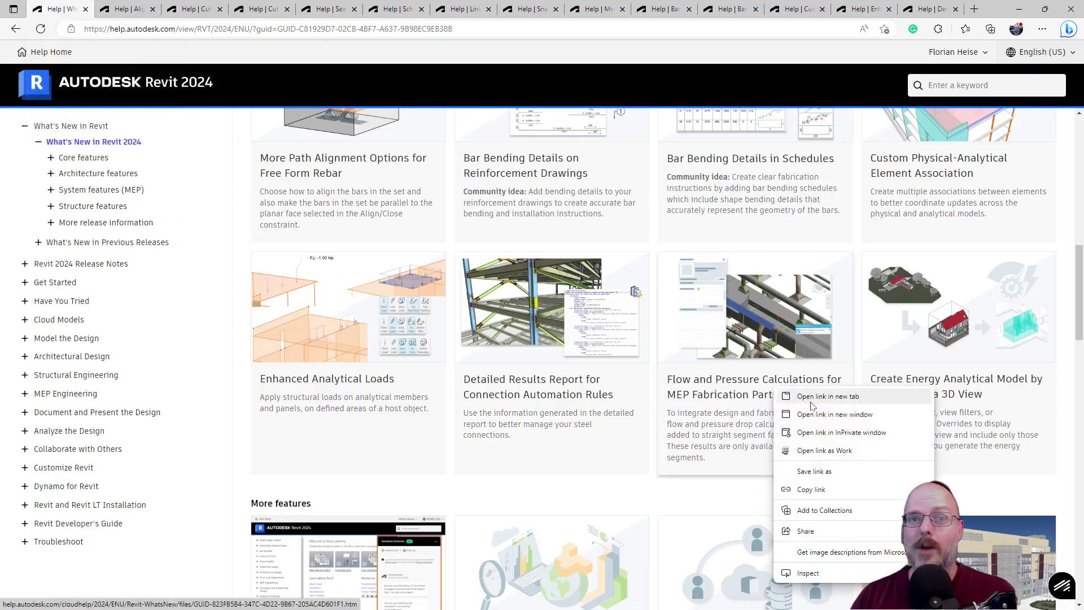
pyautogui.click(793, 394)
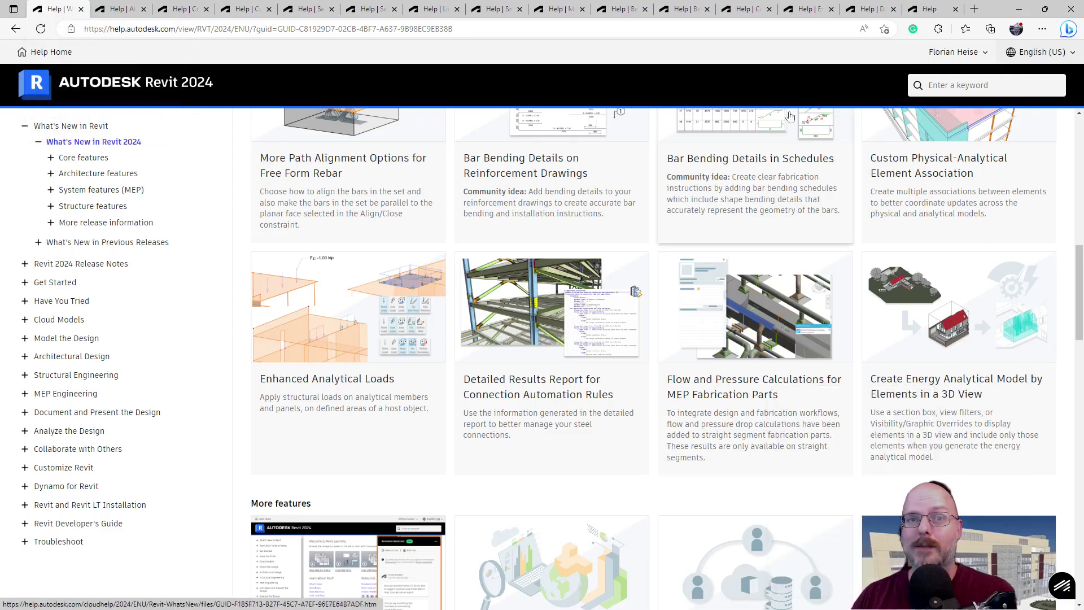
pyautogui.click(930, 10)
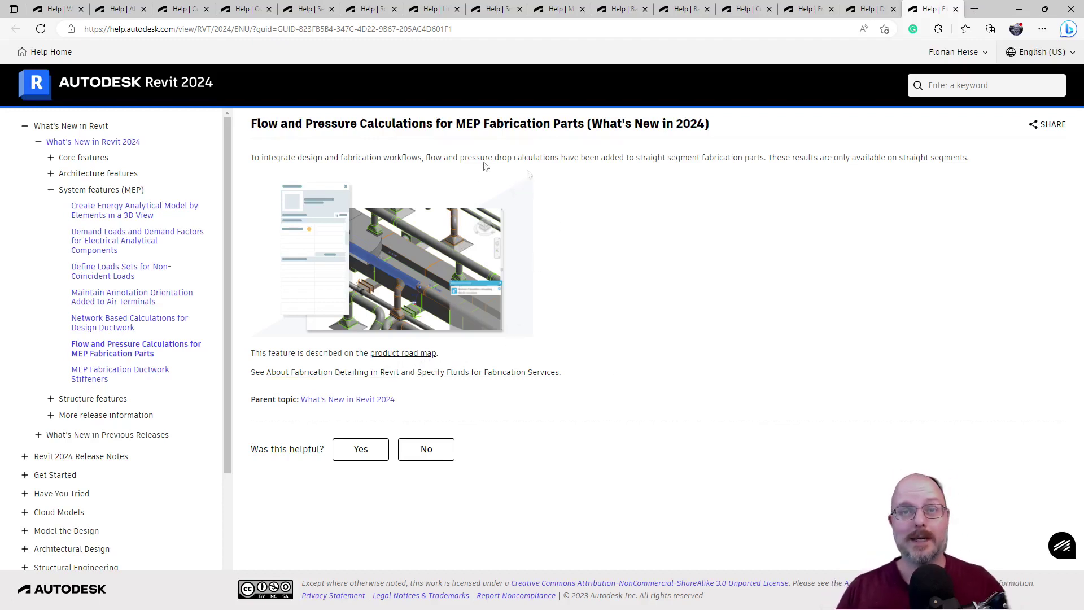
pyautogui.click(41, 12)
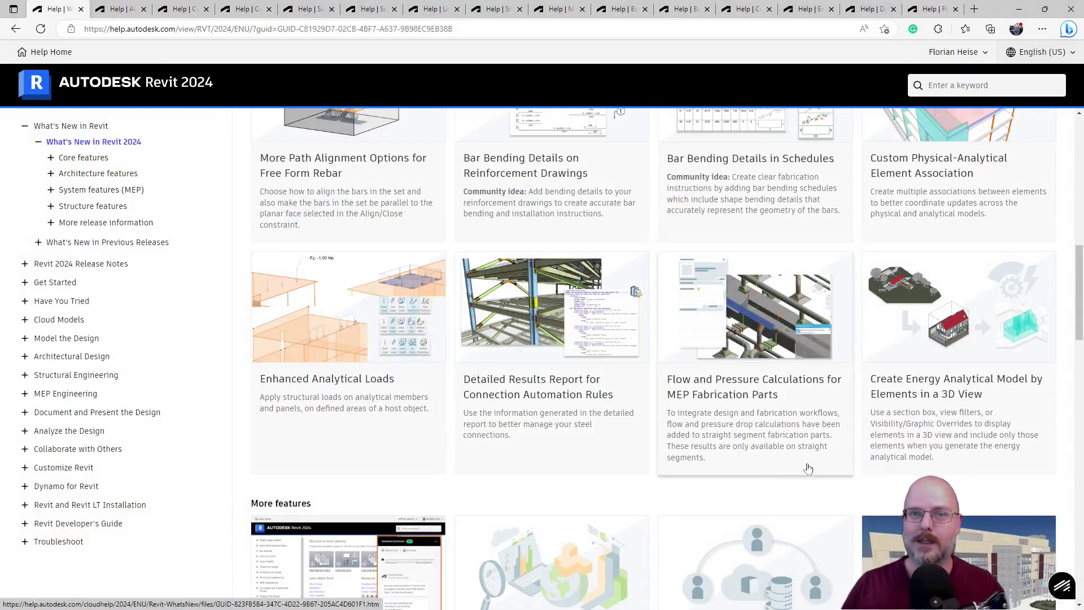
# Open Create Energy Analytical Model by Elements in a 3D View in a new tab, then return.
pyautogui.scroll(-1, 938, 400)
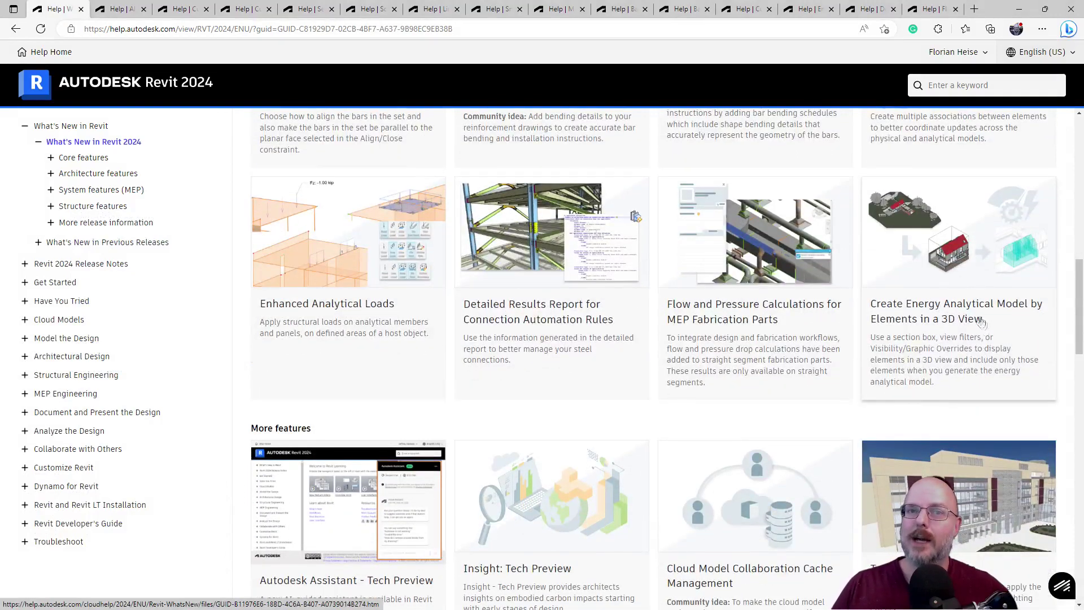
pyautogui.rightClick(949, 324)
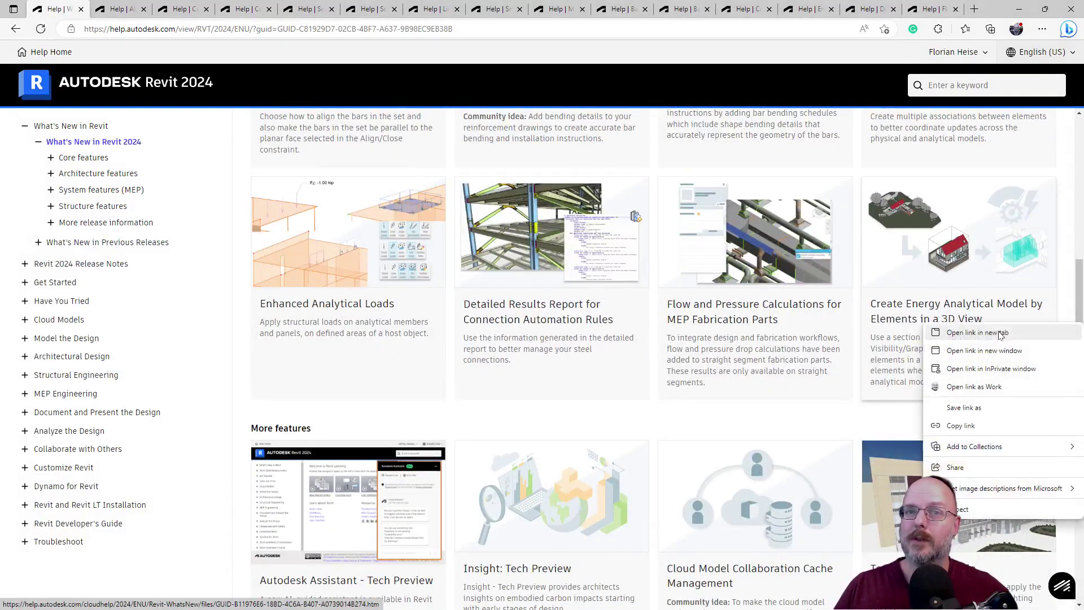
pyautogui.click(960, 334)
pyautogui.click(931, 9)
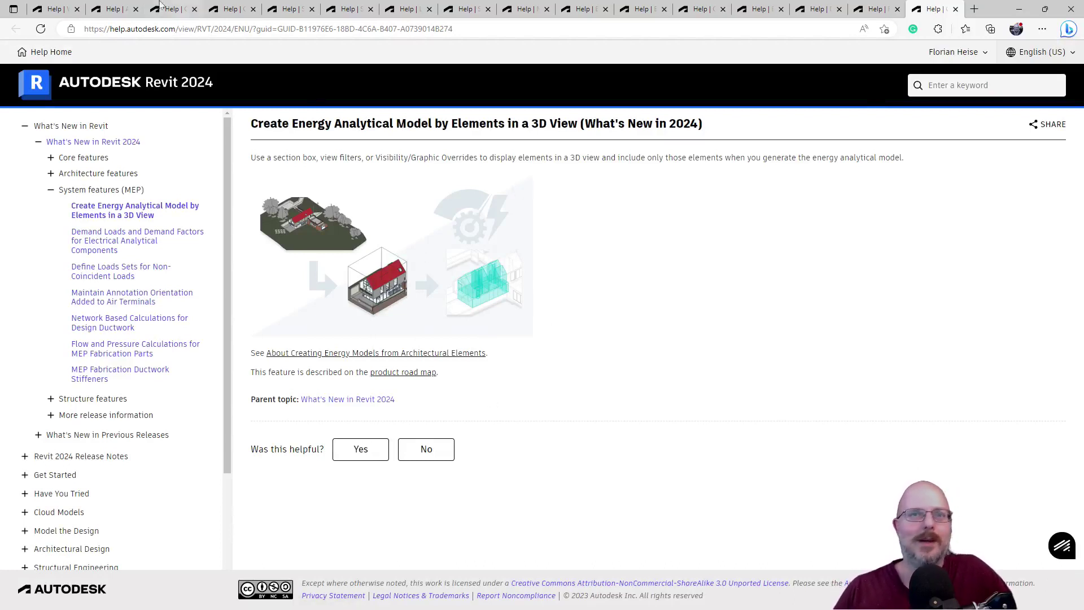
pyautogui.click(59, 10)
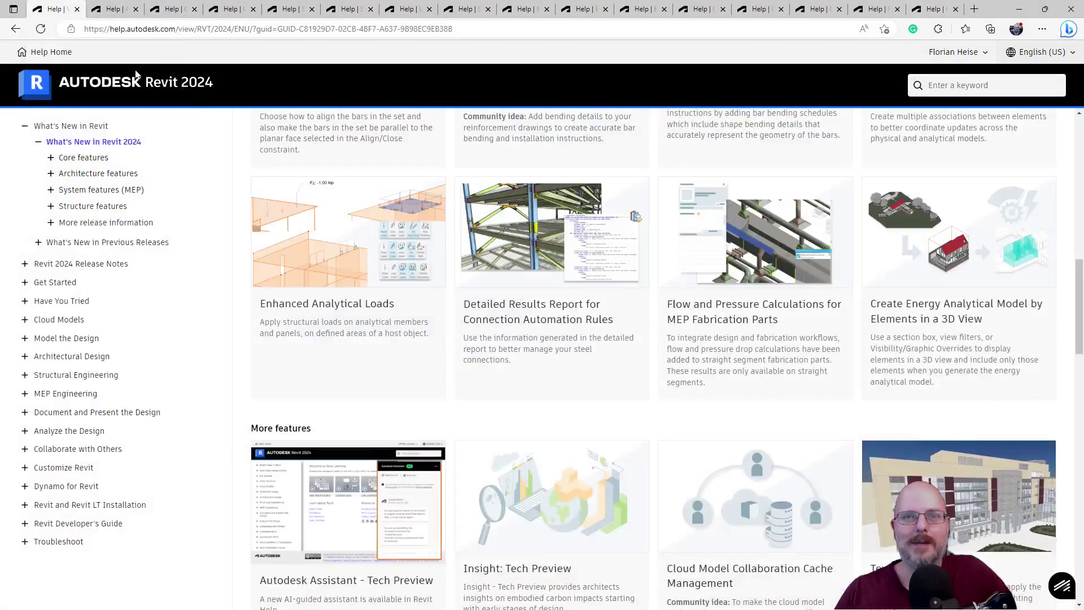
# Open and read Autodesk Assistant - Tech Preview in a new tab, then return to What's New.
pyautogui.scroll(-3, 598, 350)
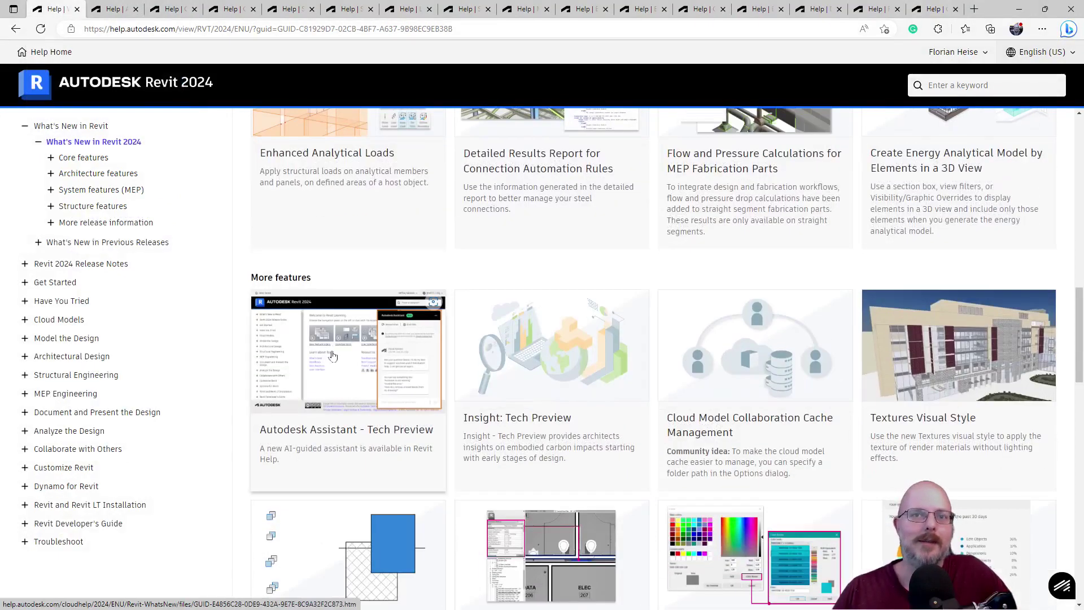
pyautogui.rightClick(335, 384)
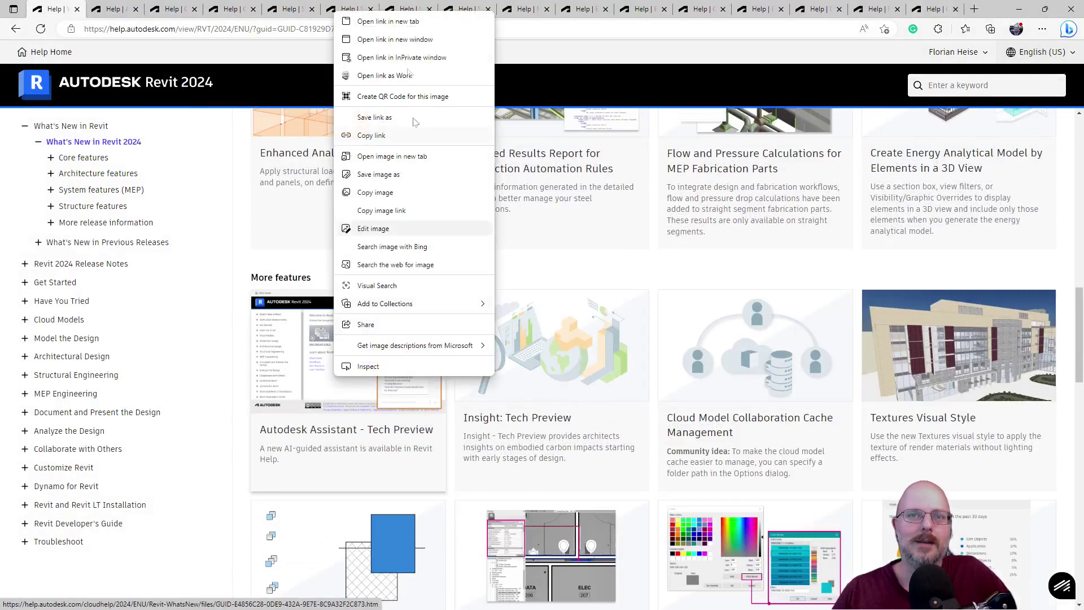
pyautogui.click(411, 21)
pyautogui.click(921, 12)
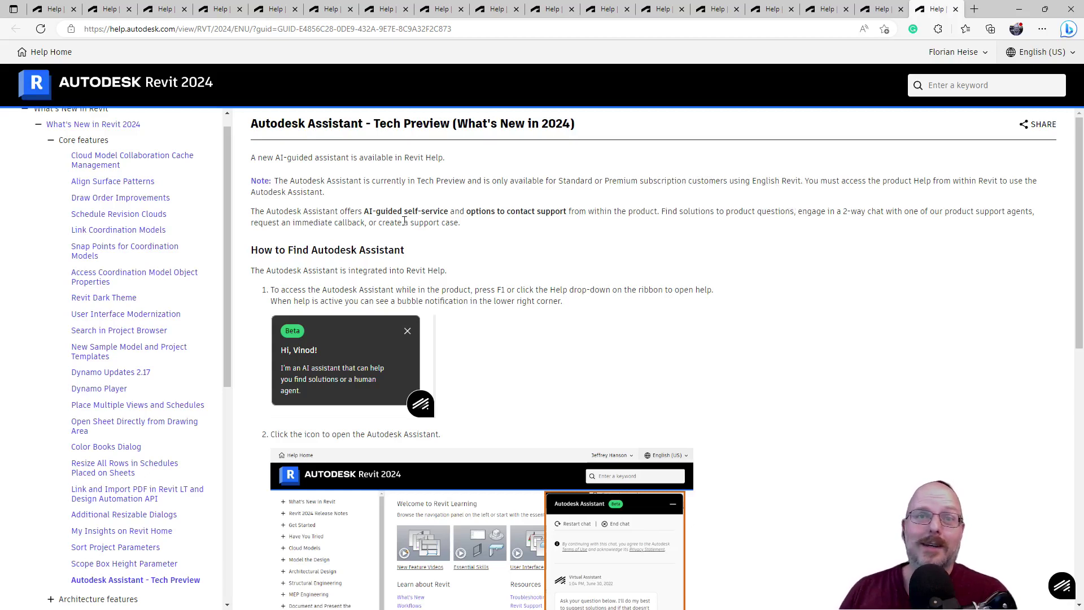
pyautogui.moveTo(362, 210); pyautogui.dragTo(455, 208)
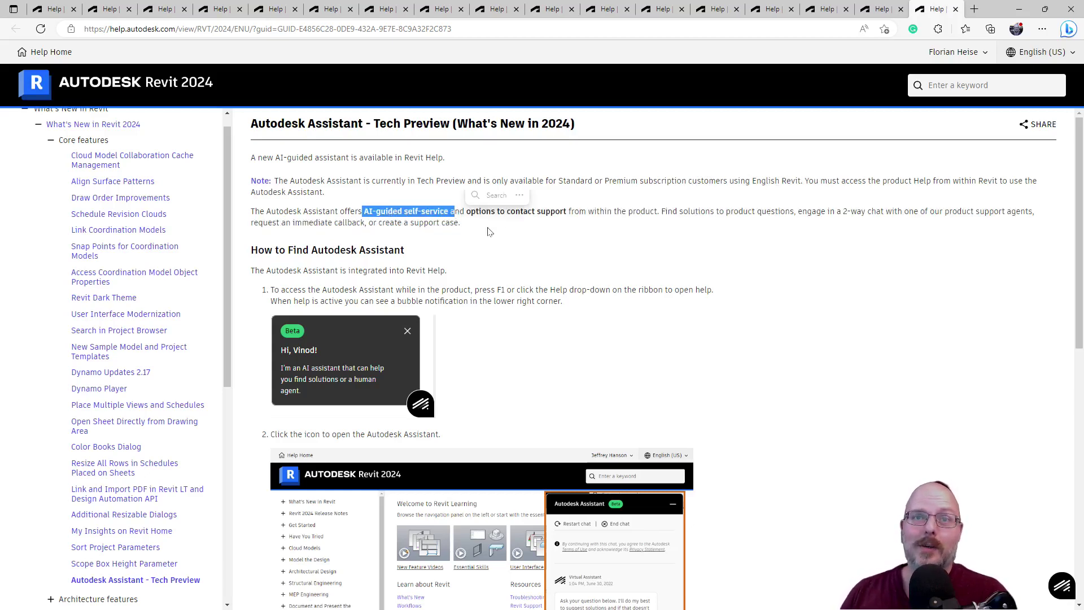
pyautogui.scroll(-1, 519, 236)
pyautogui.scroll(-9, 519, 236)
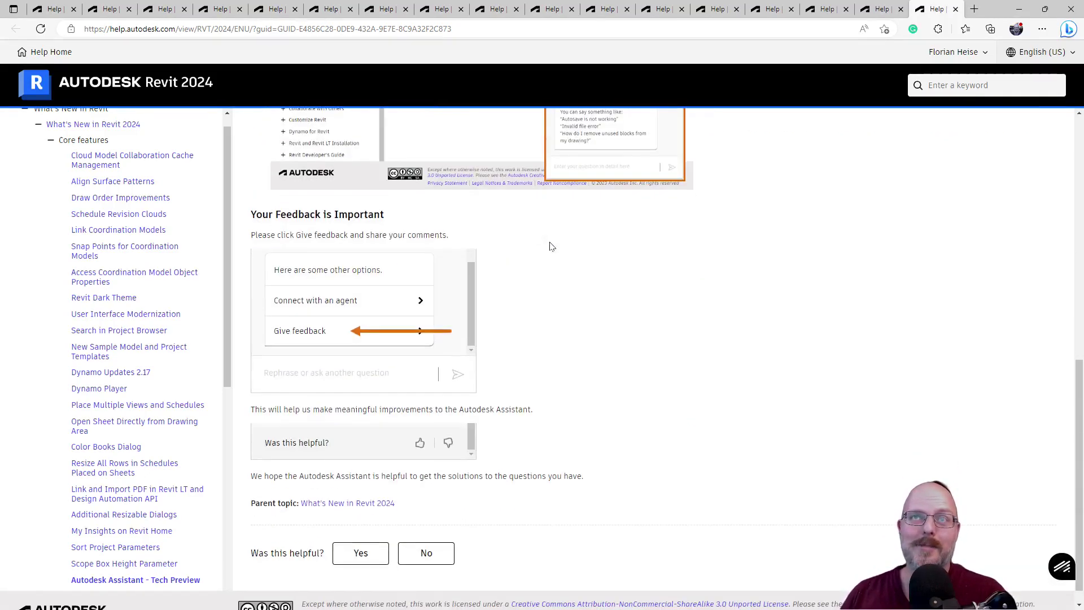
pyautogui.scroll(9, 556, 247)
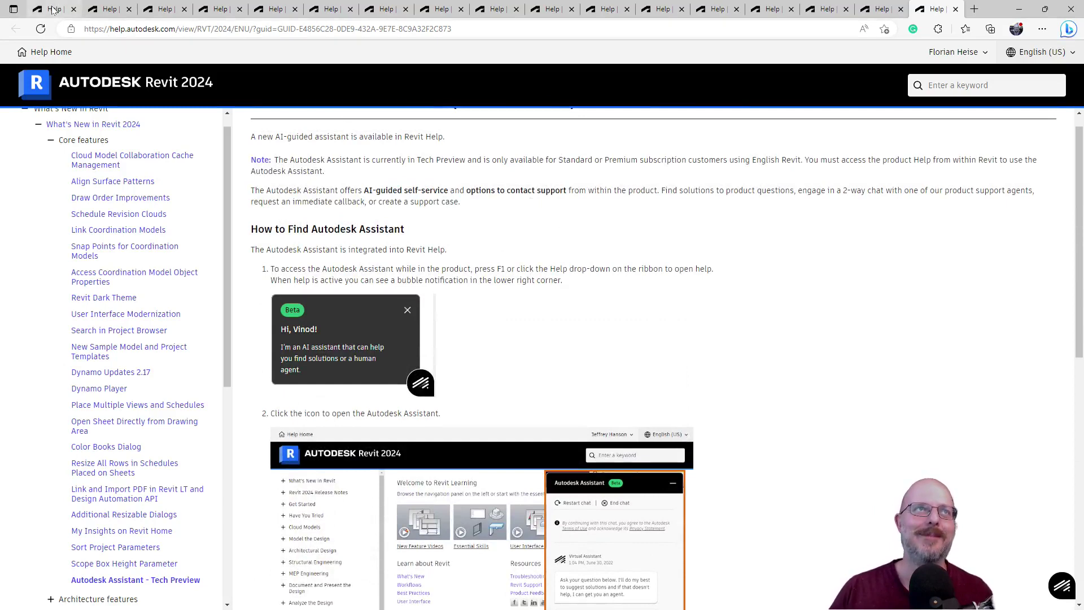
pyautogui.hotkey('ctrl', '1')
# Open Cloud Model Collaboration Cache Management and Insight: Tech Preview in new tabs.
pyautogui.scroll(-2, 558, 371)
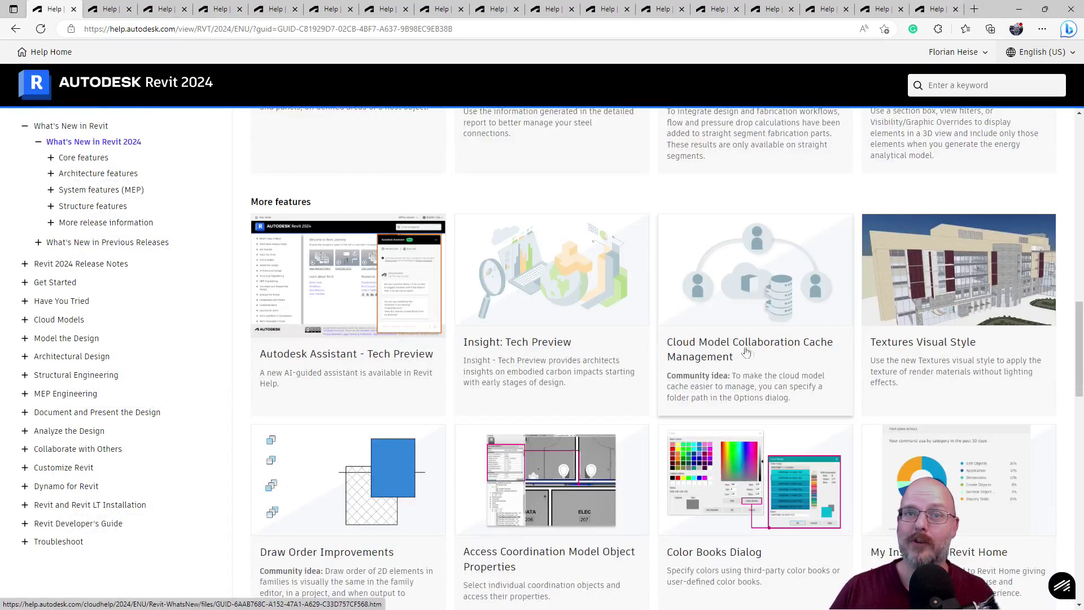
pyautogui.rightClick(772, 356)
pyautogui.click(825, 363)
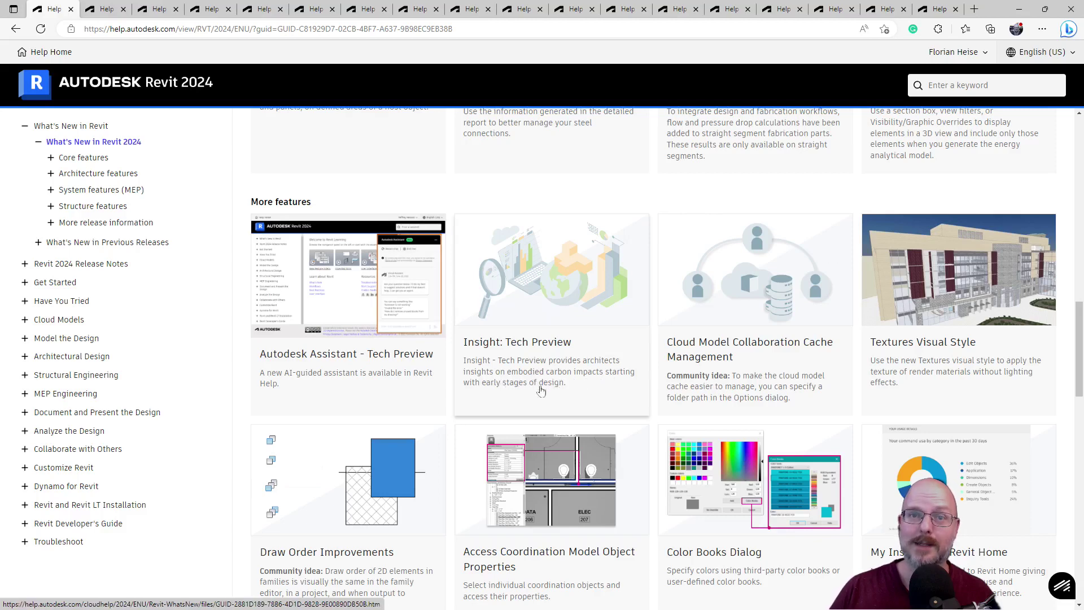
pyautogui.rightClick(511, 380)
pyautogui.click(556, 387)
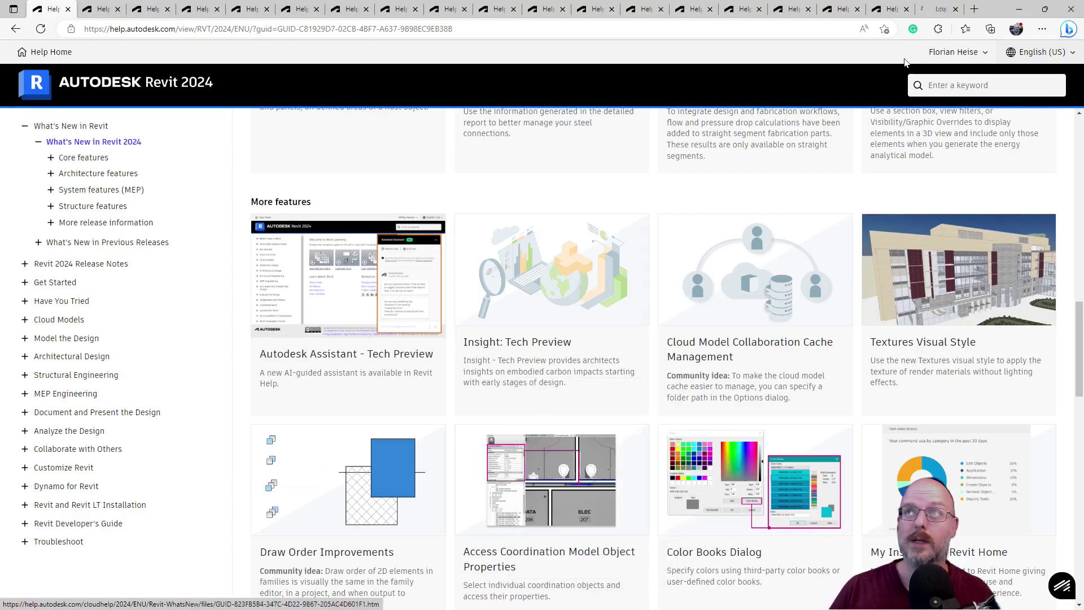
# Read the Insight: Tech Preview page, then show the Cloud Model Collaboration Cache Management page.
pyautogui.click(892, 9)
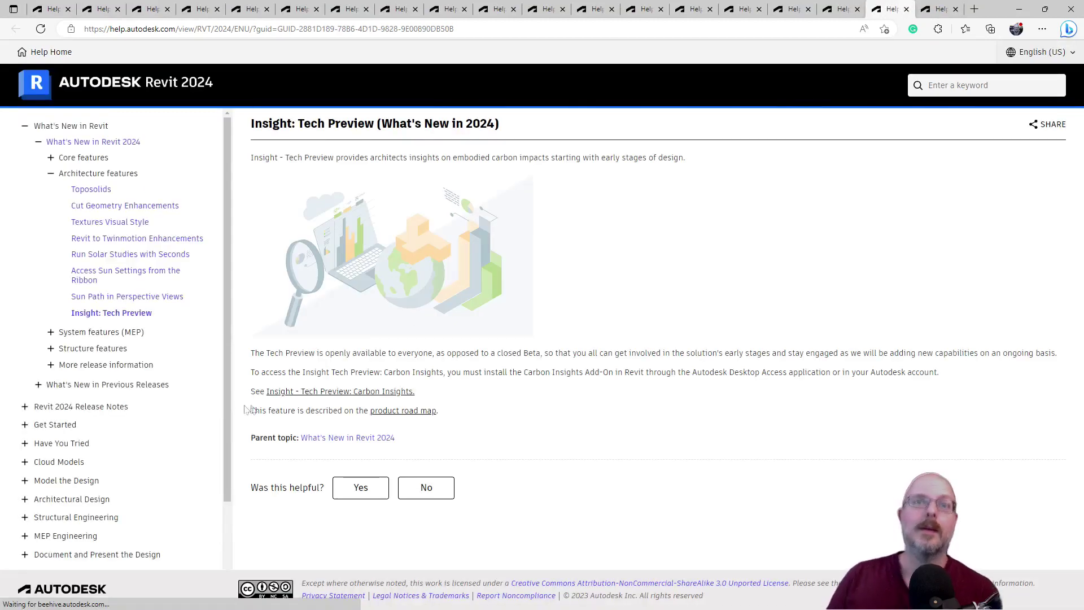
pyautogui.moveTo(351, 354); pyautogui.dragTo(433, 354)
pyautogui.click(574, 357)
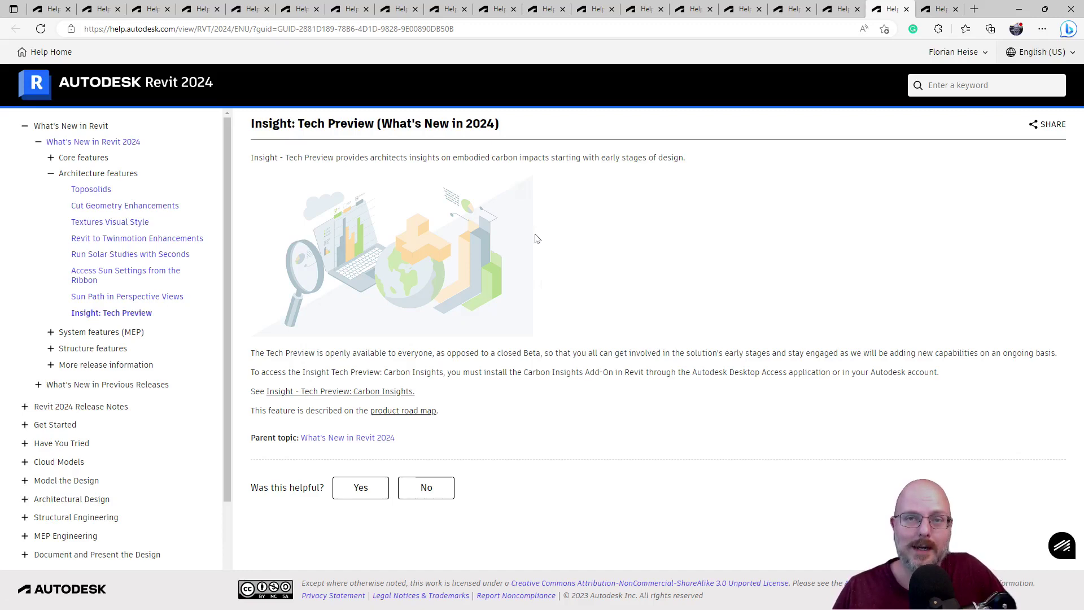
pyautogui.click(938, 7)
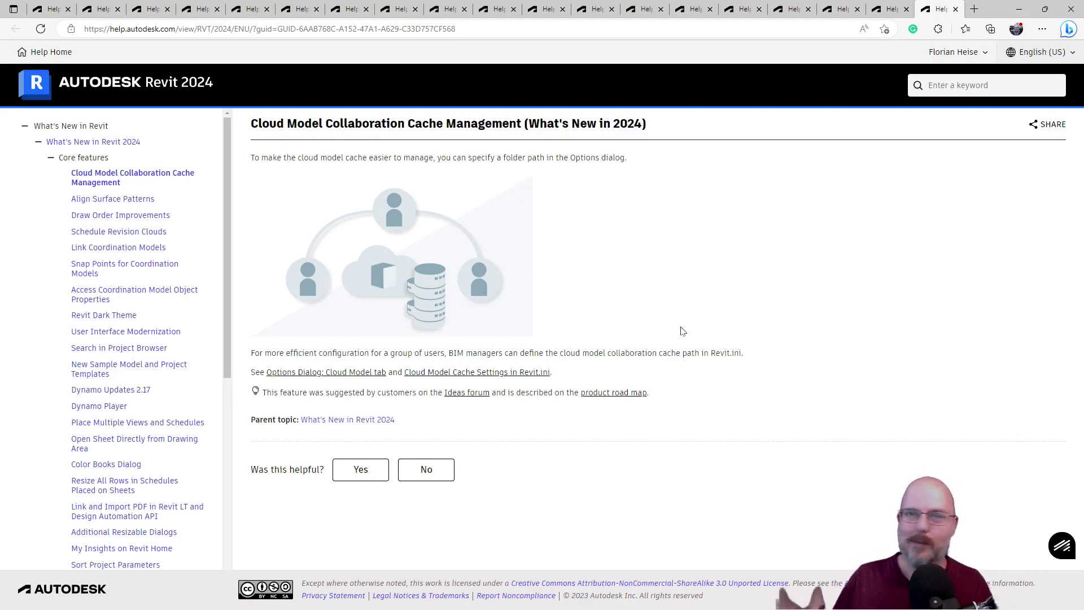
# From the What's New overview, open the Textures Visual Style help page in a new tab and view it.
pyautogui.click(51, 10)
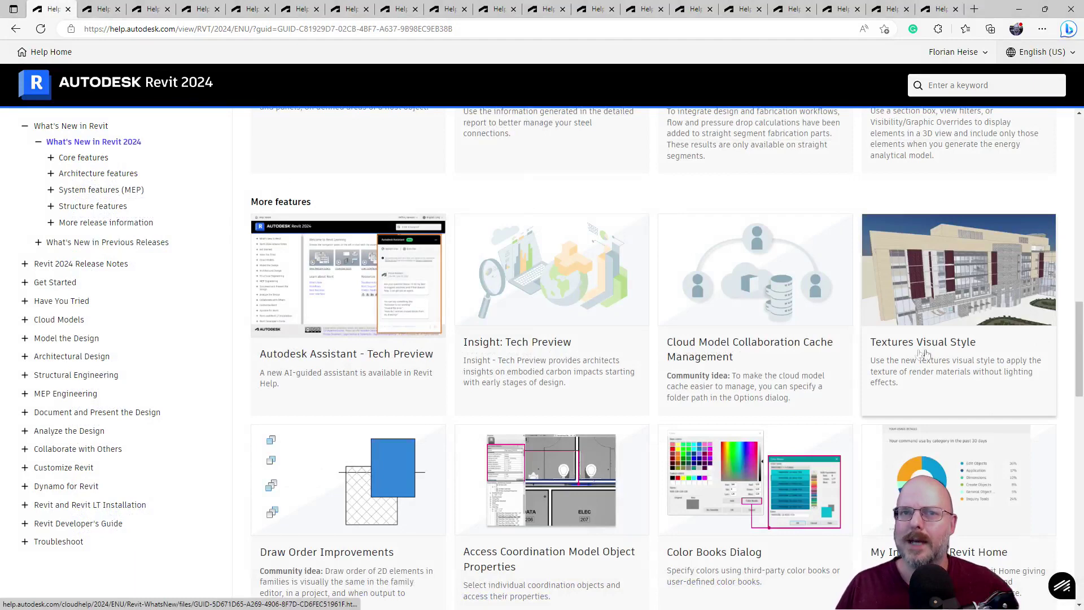
pyautogui.rightClick(954, 351)
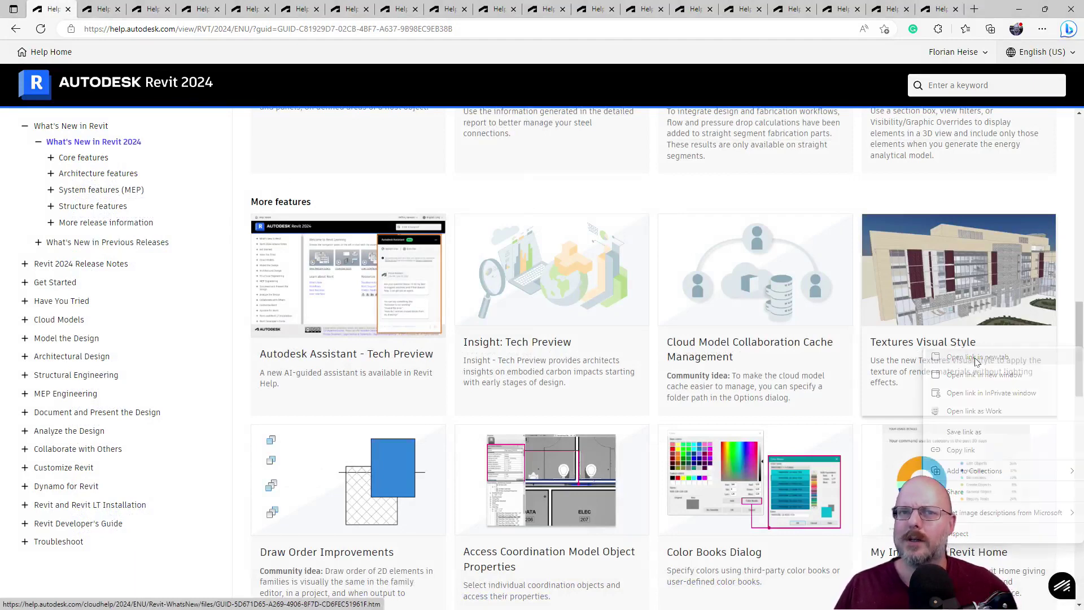
pyautogui.click(976, 359)
pyautogui.click(938, 9)
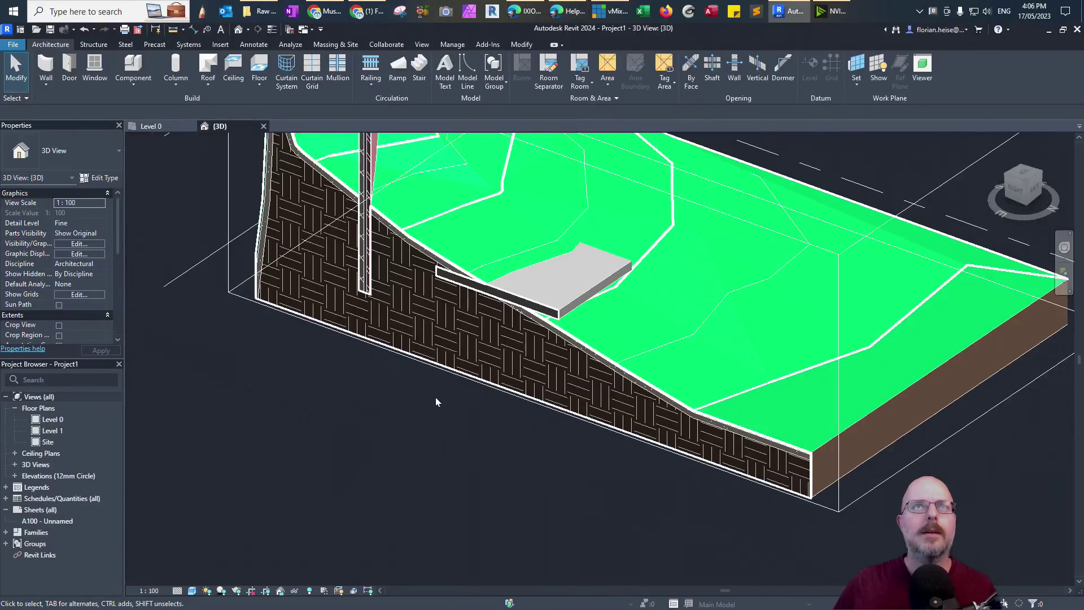
# Set the 3D view to Textures visual style with shadows off, skip saving, and orbit the terrain.
pyautogui.click(222, 591)
pyautogui.click(221, 591)
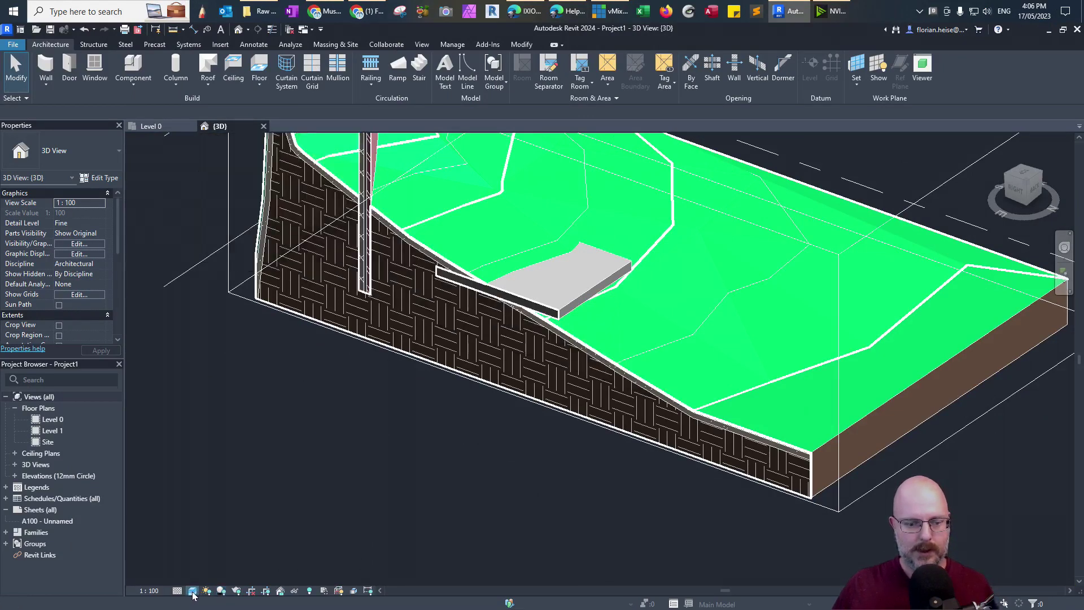
pyautogui.click(192, 591)
pyautogui.click(232, 566)
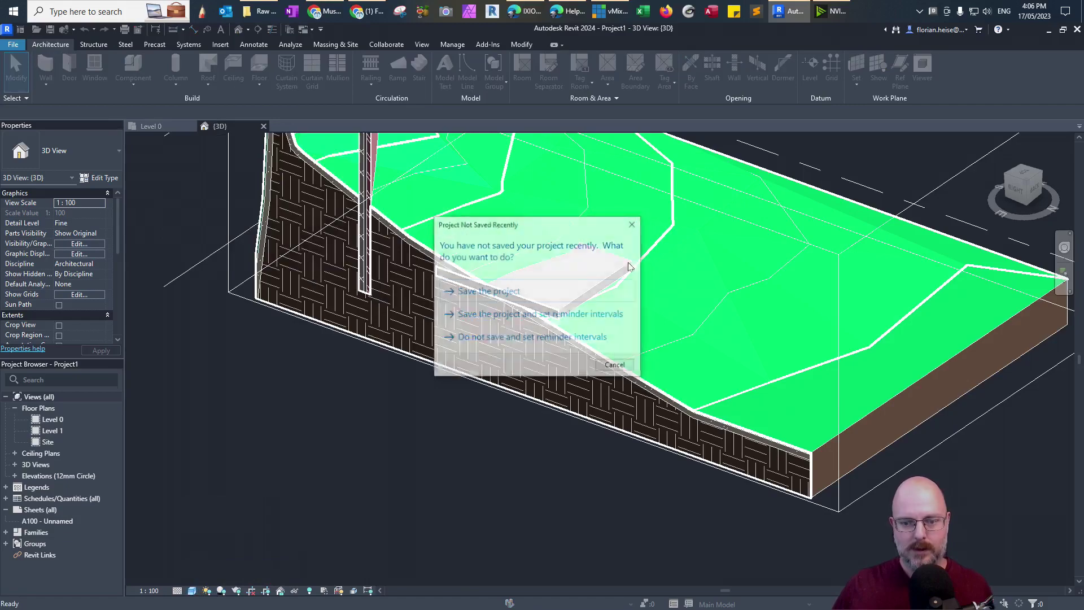
pyautogui.click(614, 366)
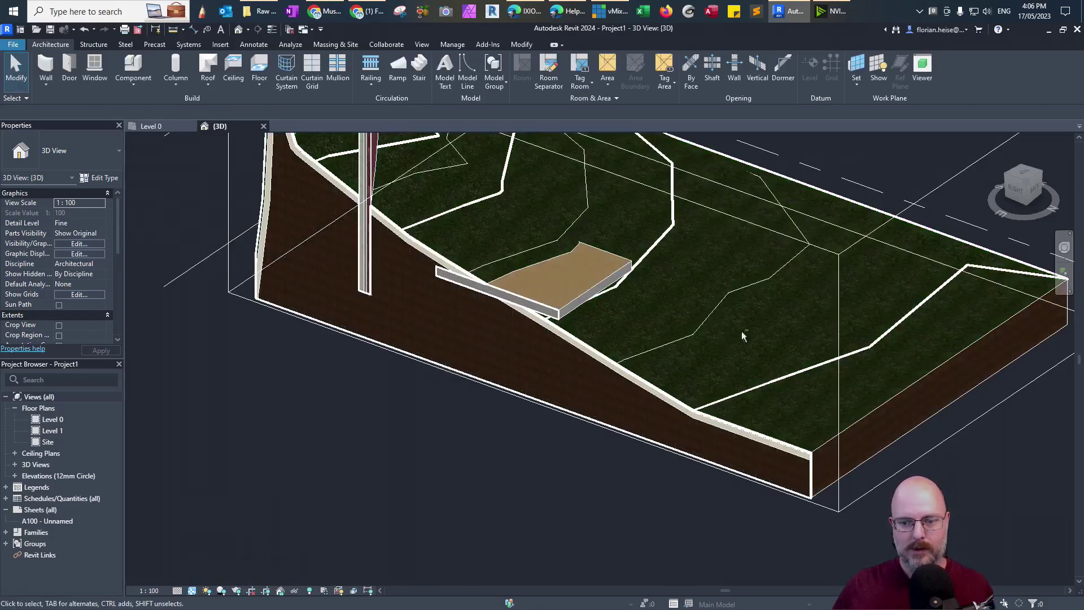
pyautogui.scroll(5, 520, 340)
pyautogui.keyDown('shift'); pyautogui.moveTo(672, 312); pyautogui.dragTo(647, 196, button='middle'); pyautogui.keyUp('shift')
pyautogui.scroll(-10, 646, 195)
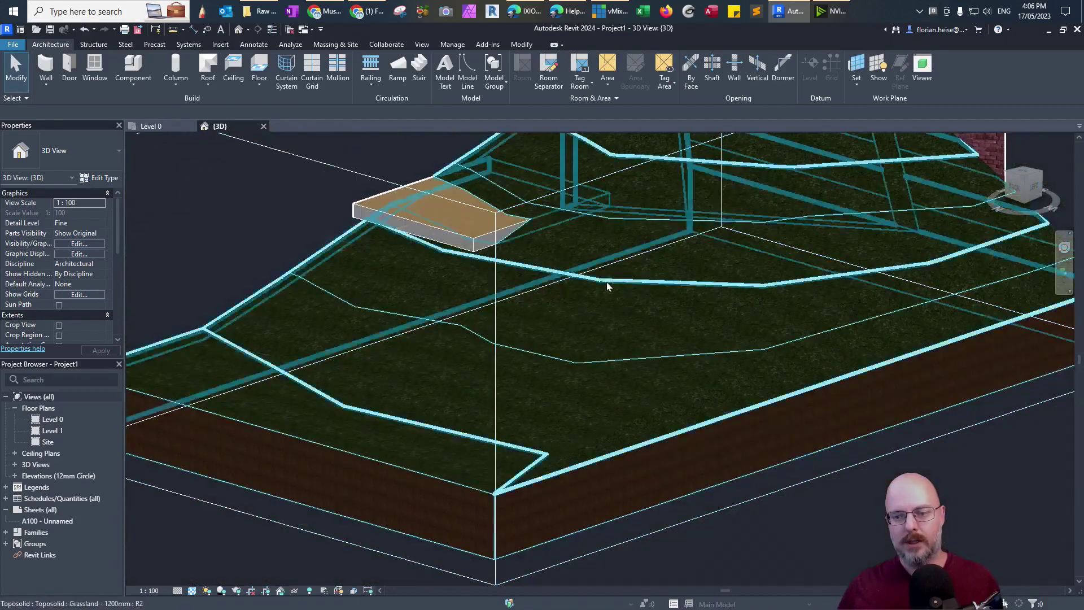
pyautogui.scroll(-5, 729, 318)
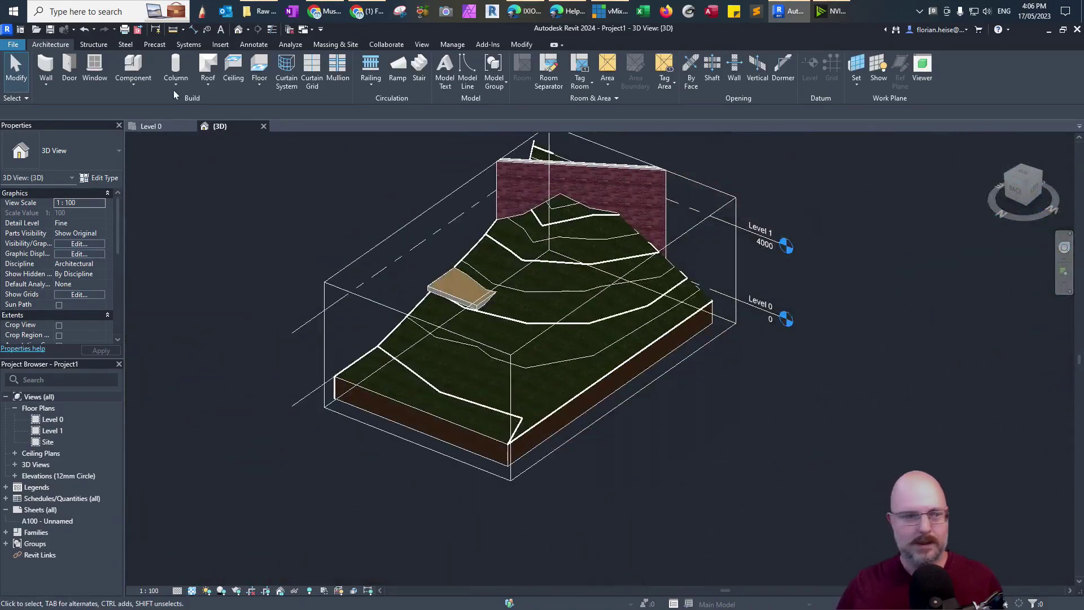
# Set the UI active theme to Light in the Options Colors settings.
pyautogui.click(12, 45)
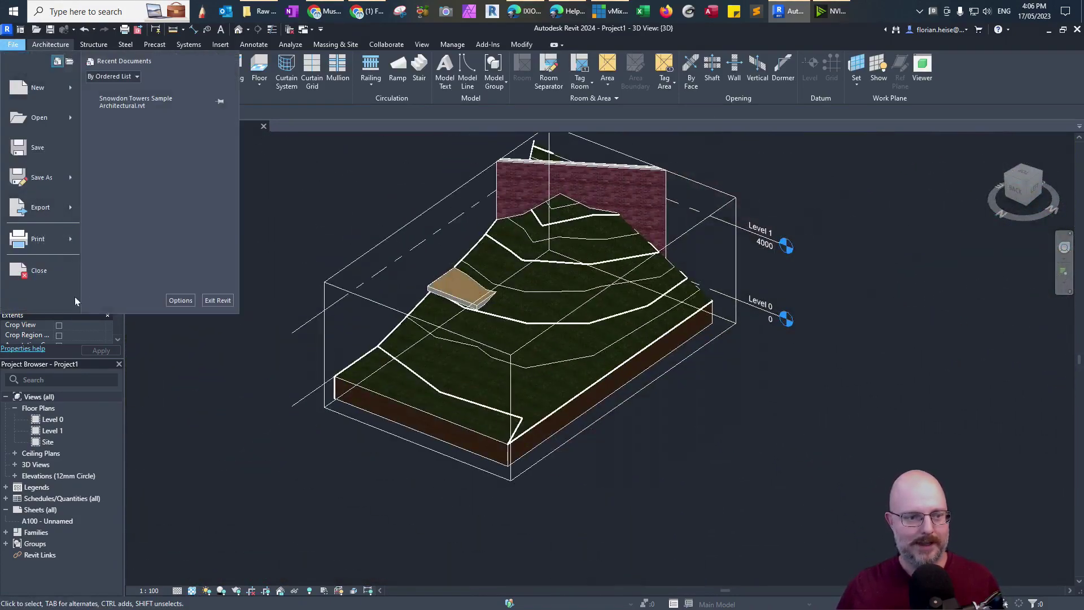
pyautogui.click(180, 300)
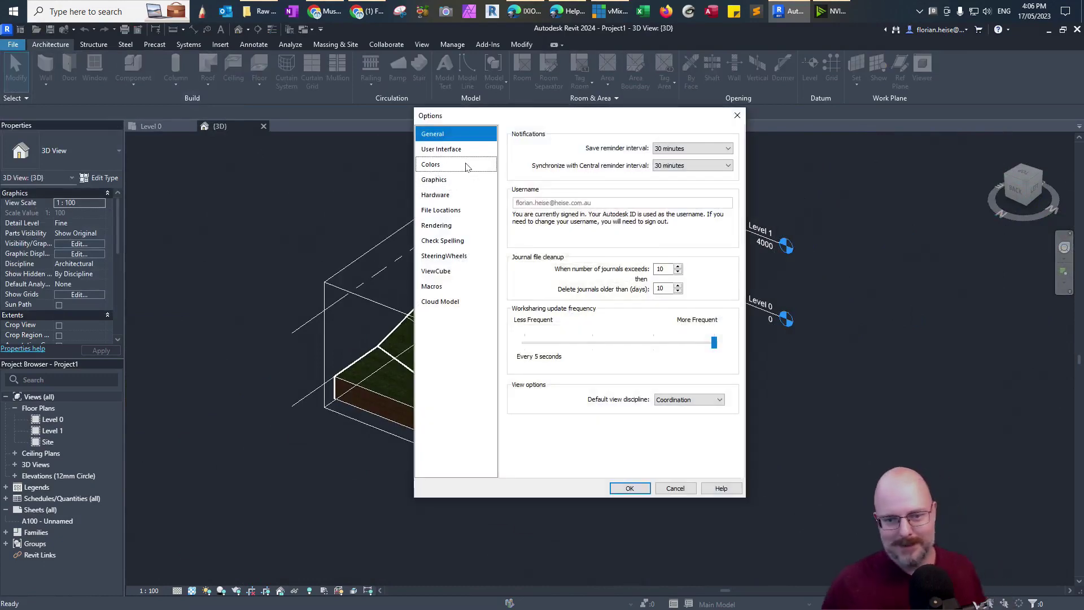
pyautogui.click(443, 164)
pyautogui.click(634, 139)
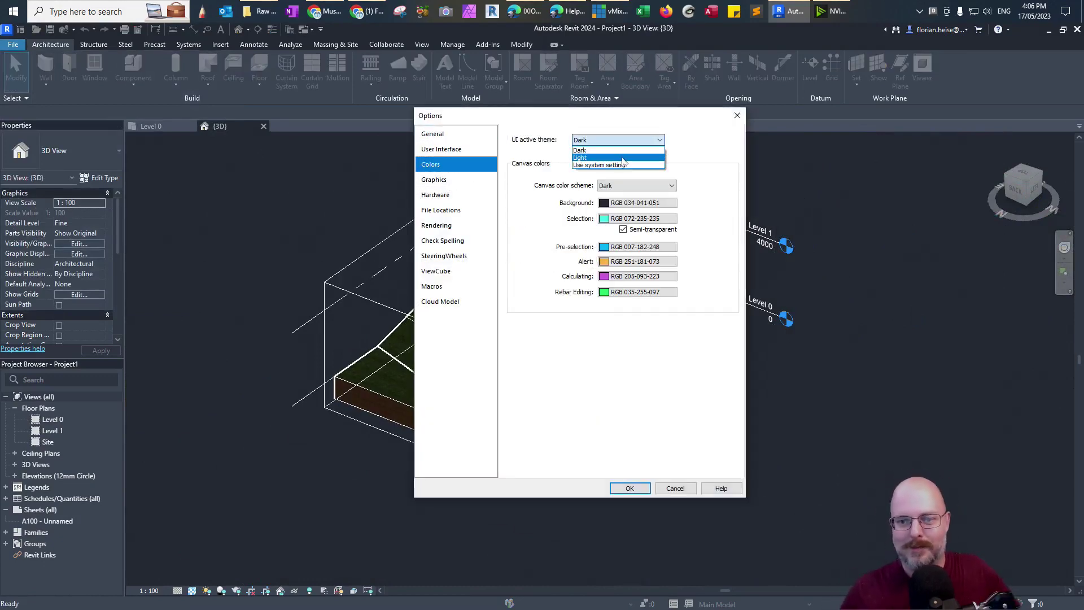
pyautogui.click(624, 148)
pyautogui.click(641, 486)
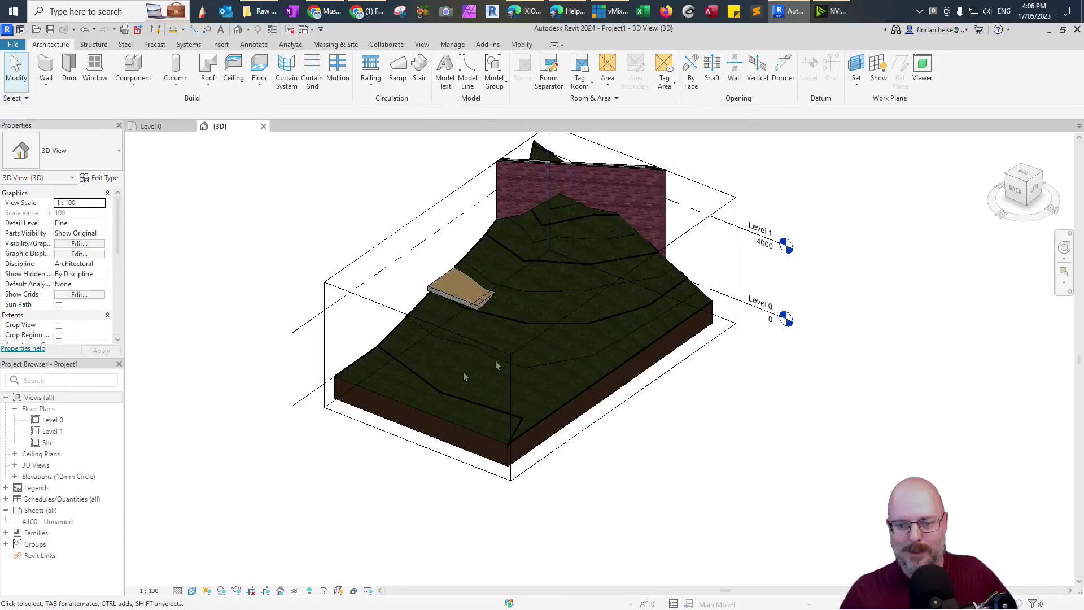
# Zoom and orbit the textured model to view the brick wall from a left-side angle.
pyautogui.scroll(6, 501, 357)
pyautogui.scroll(-8, 501, 361)
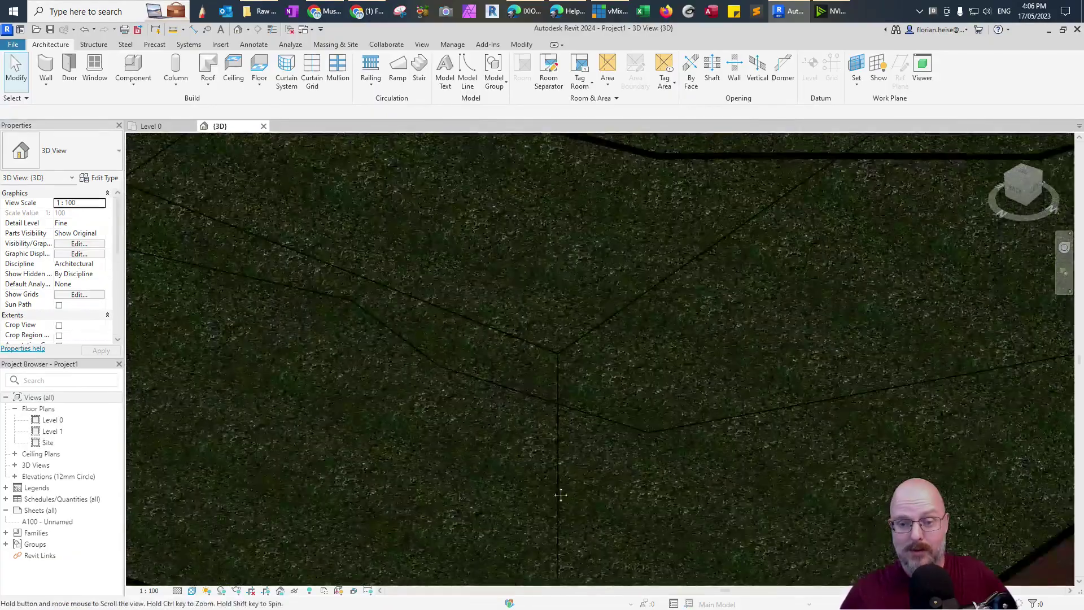
pyautogui.scroll(3, 432, 289)
pyautogui.scroll(-4, 432, 289)
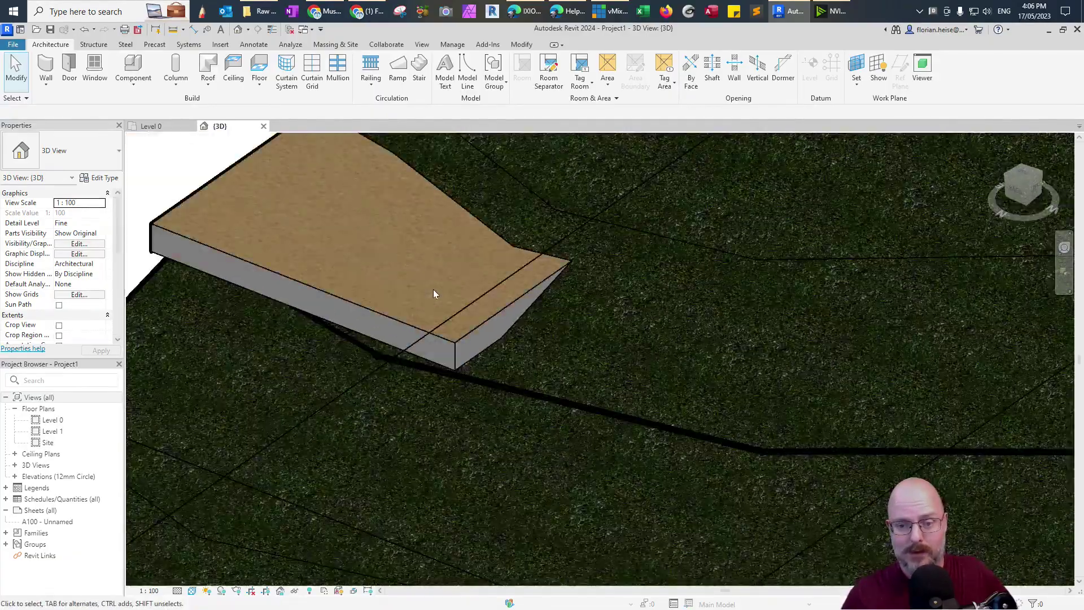
pyautogui.keyDown('shift'); pyautogui.moveTo(432, 289); pyautogui.dragTo(699, 314, button='middle'); pyautogui.keyUp('shift')
pyautogui.scroll(6, 699, 315)
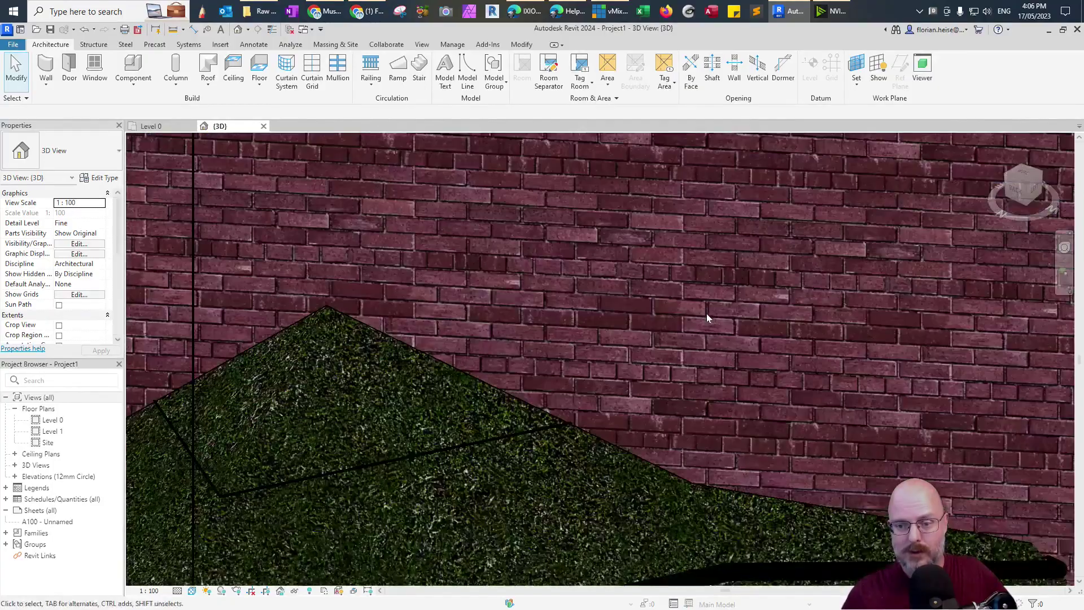
pyautogui.scroll(-7, 707, 305)
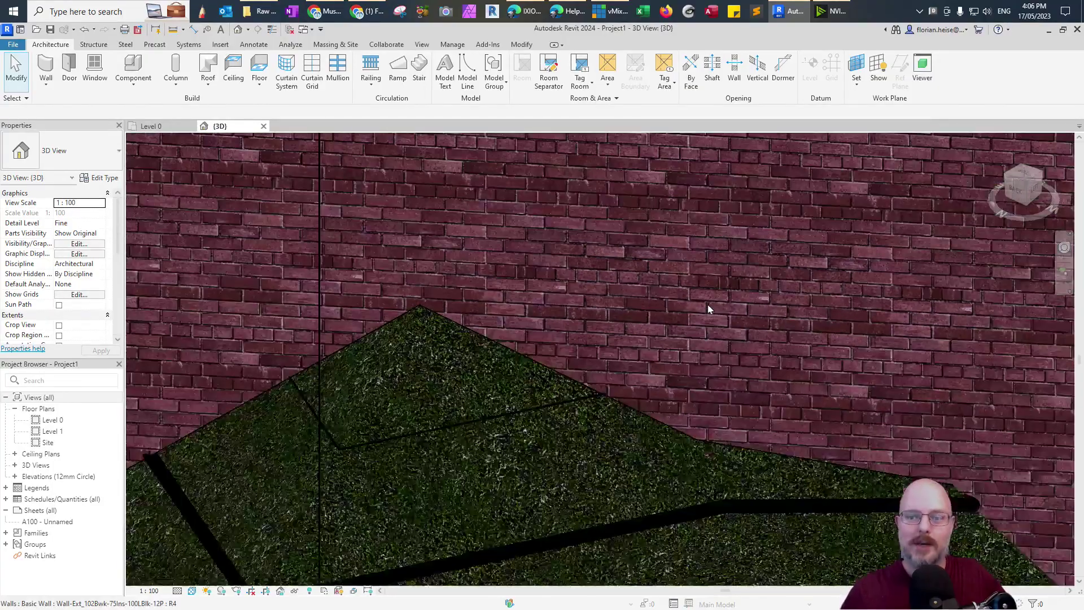
pyautogui.scroll(-2, 699, 306)
pyautogui.keyDown('shift'); pyautogui.moveTo(624, 300); pyautogui.dragTo(541, 266, button='middle'); pyautogui.keyUp('shift')
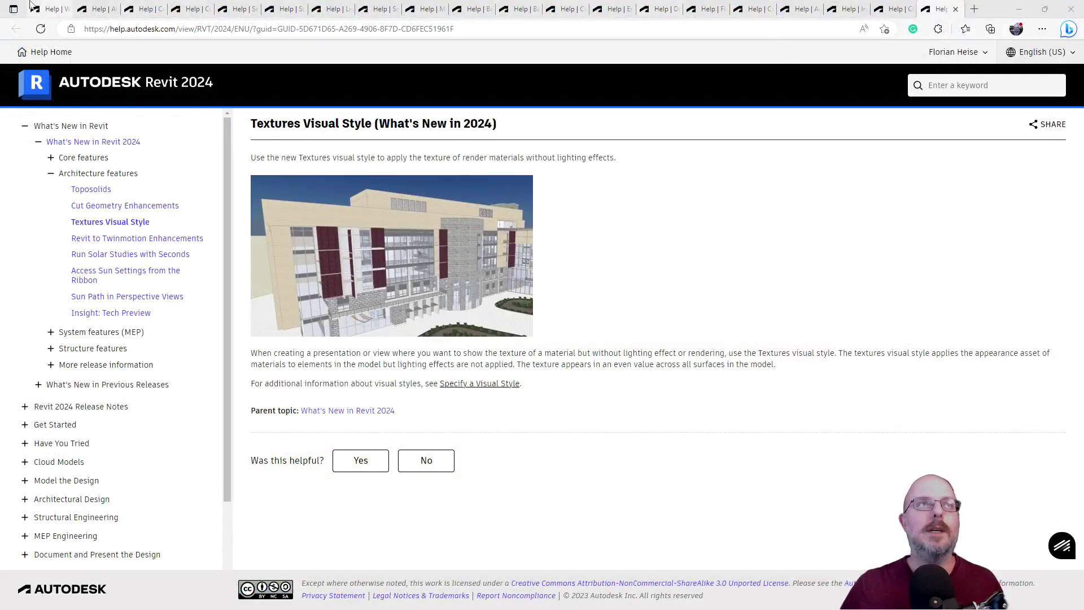
# Close the eight leftover help tabs beside What's New and scroll down its feature cards.
pyautogui.click(32, 5)
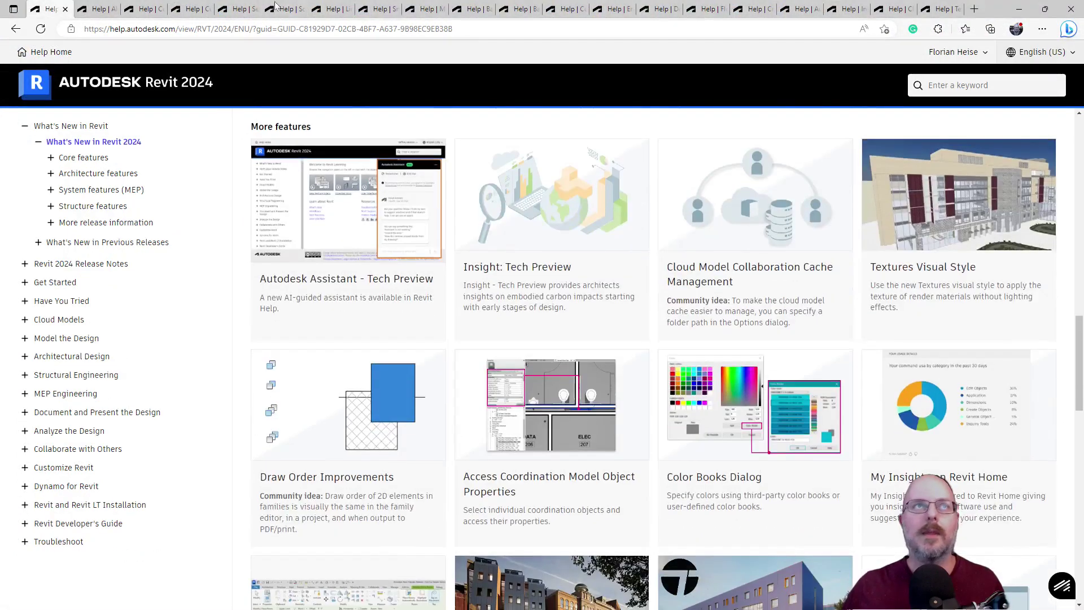
pyautogui.click(113, 9)
pyautogui.click(113, 9)
pyautogui.click(113, 9)
pyautogui.click(112, 9)
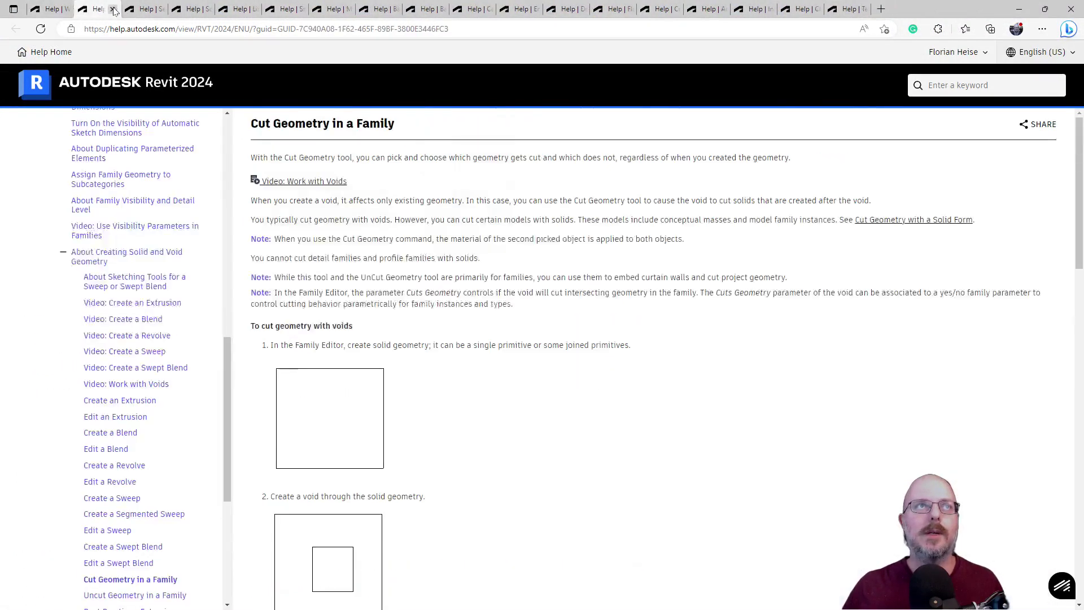
pyautogui.click(113, 9)
pyautogui.click(113, 9)
pyautogui.click(113, 9)
pyautogui.click(112, 9)
pyautogui.click(113, 9)
pyautogui.click(113, 9)
pyautogui.click(113, 9)
pyautogui.click(113, 9)
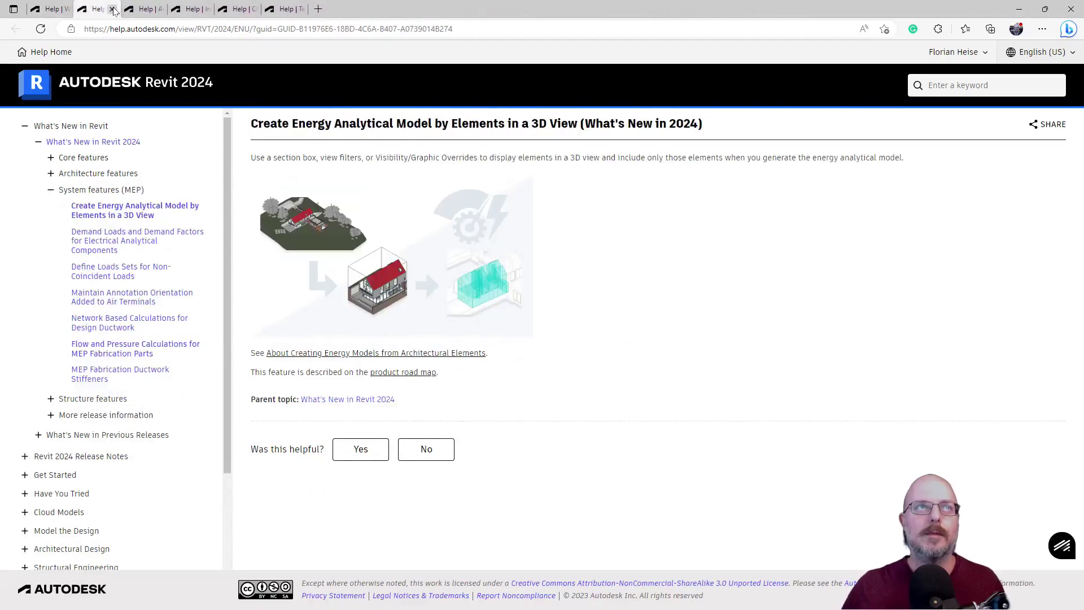
pyautogui.click(113, 9)
pyautogui.click(113, 9)
pyautogui.click(113, 9)
pyautogui.click(112, 9)
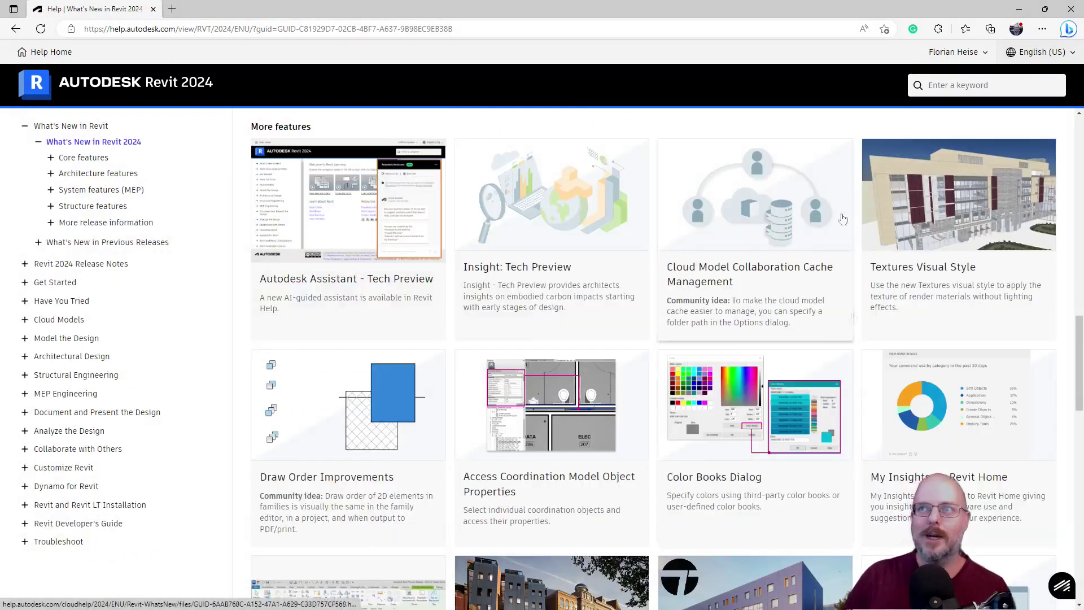
pyautogui.scroll(-3, 347, 194)
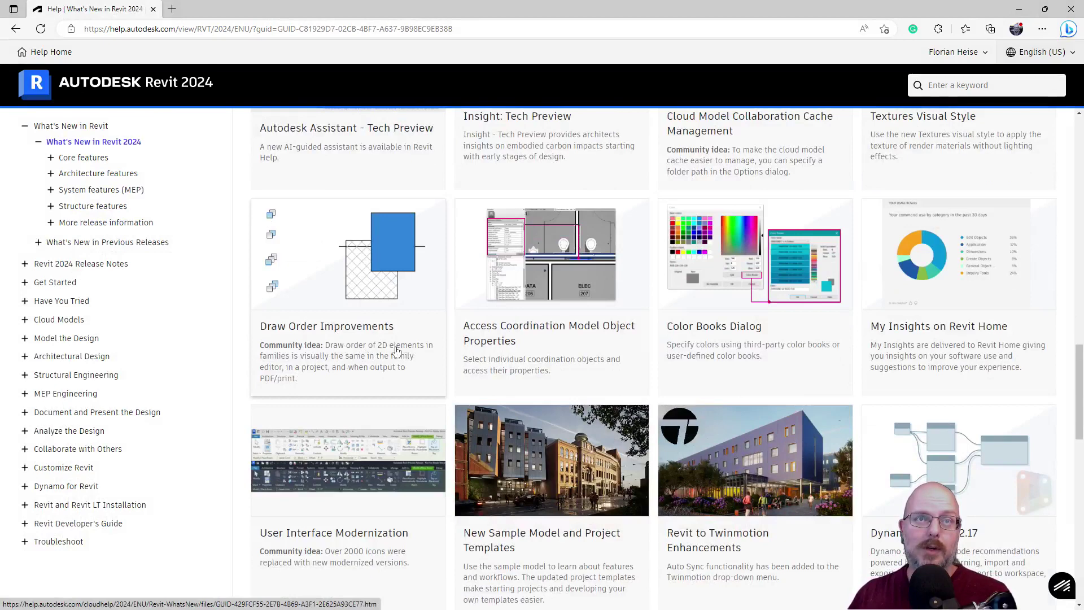
# Open Draw Order Improvements and Access Coordination Model Object Properties in new tabs, reviewing Access Coordination.
pyautogui.rightClick(360, 330)
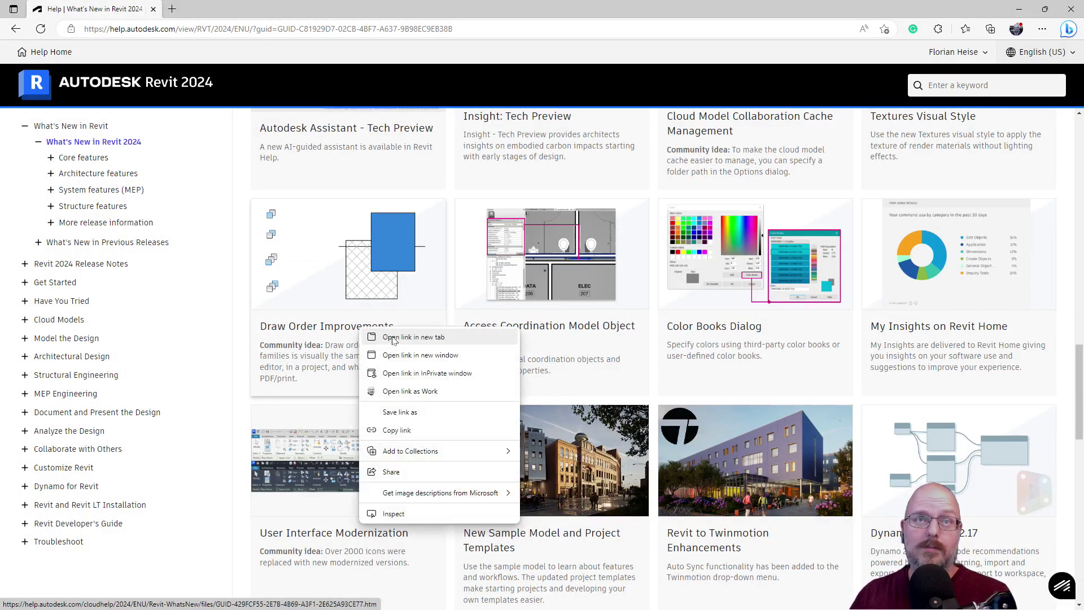
pyautogui.click(367, 337)
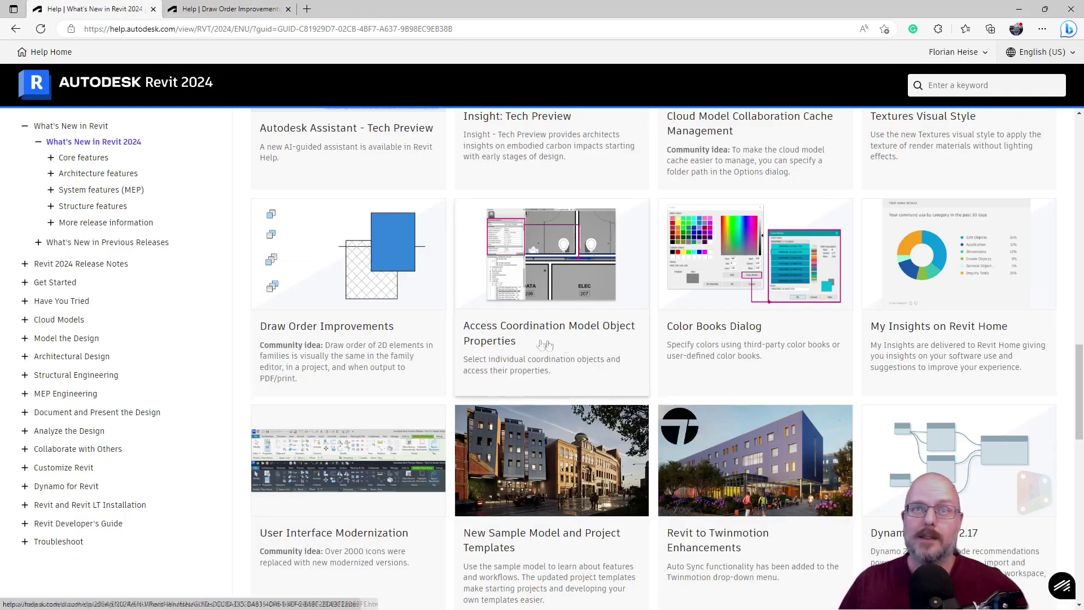
pyautogui.rightClick(554, 333)
pyautogui.click(582, 339)
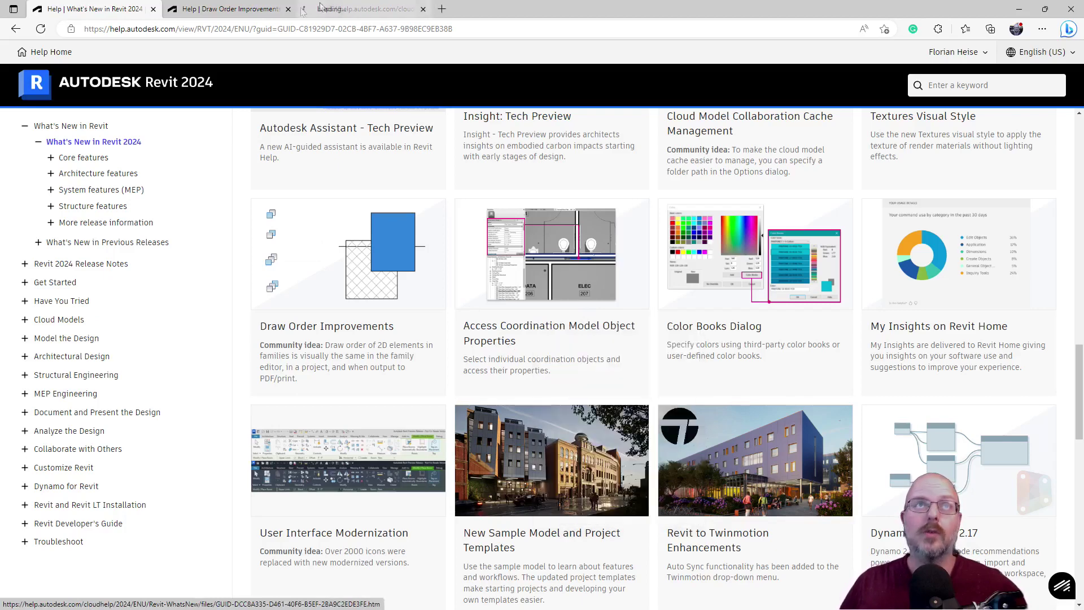
pyautogui.click(364, 10)
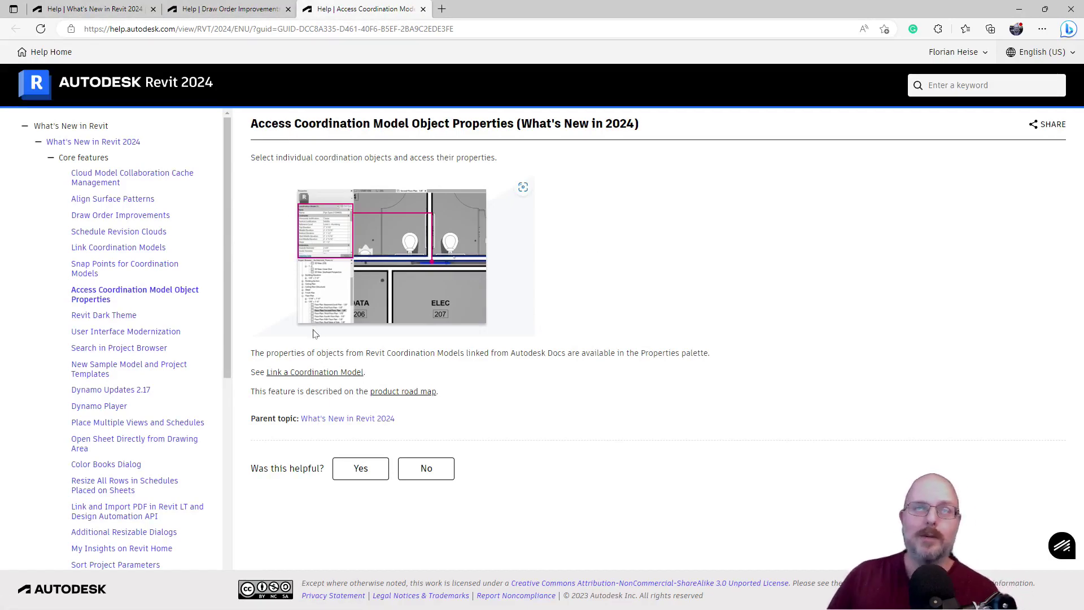
pyautogui.click(90, 9)
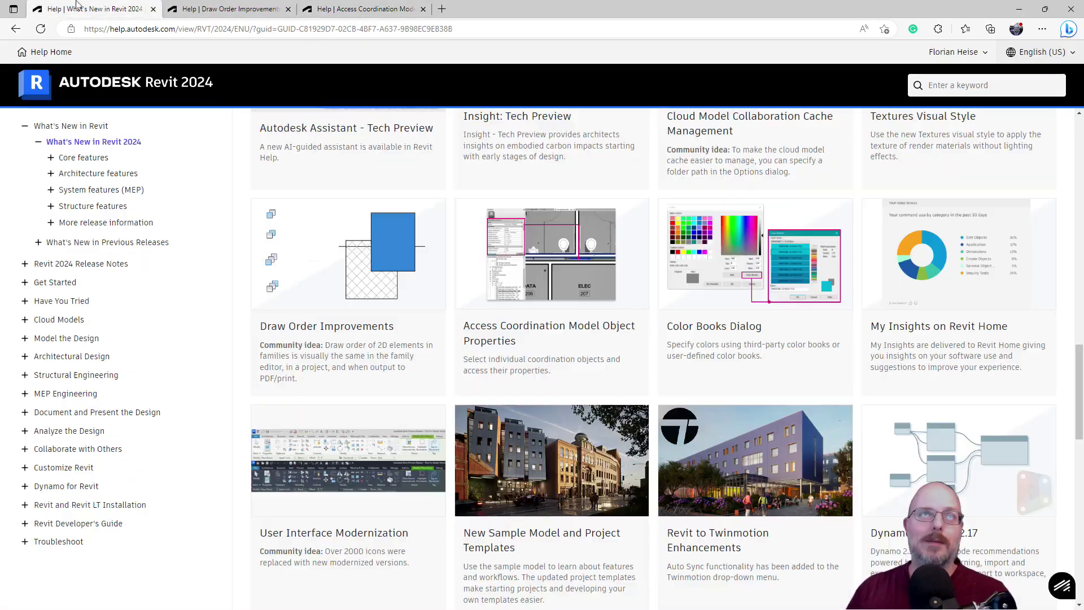
pyautogui.click(430, 7)
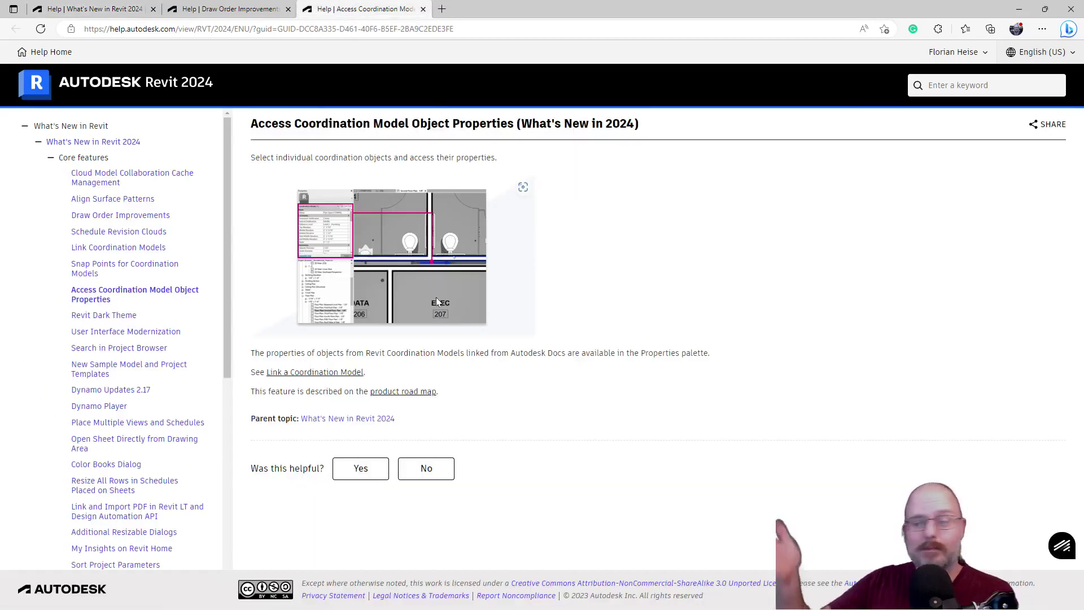
pyautogui.click(116, 7)
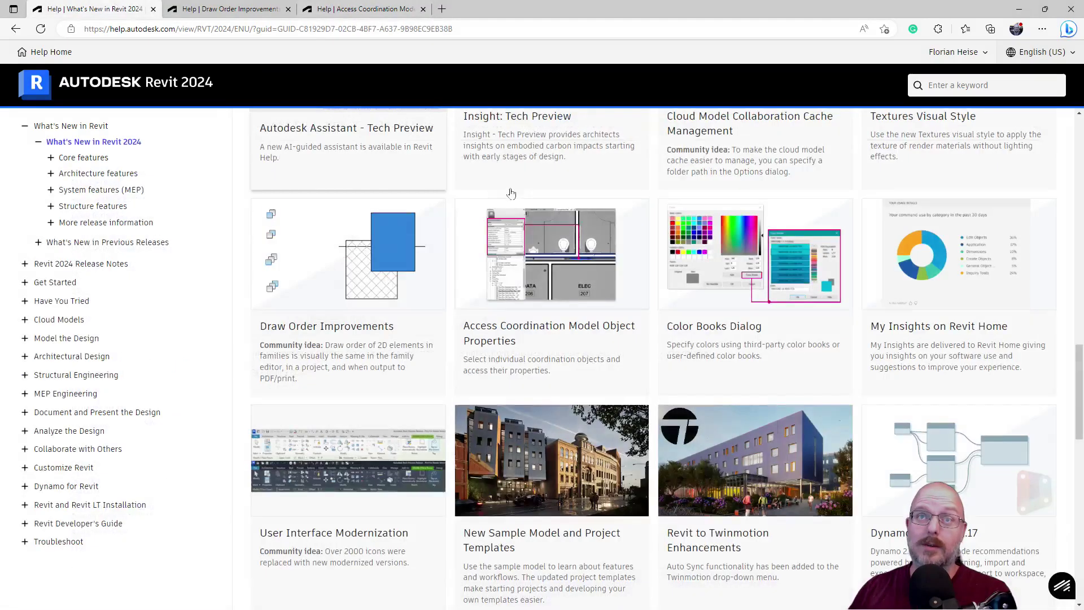
# Open the Color Books Dialog feature card in a new browser tab.
pyautogui.rightClick(718, 333)
pyautogui.click(760, 337)
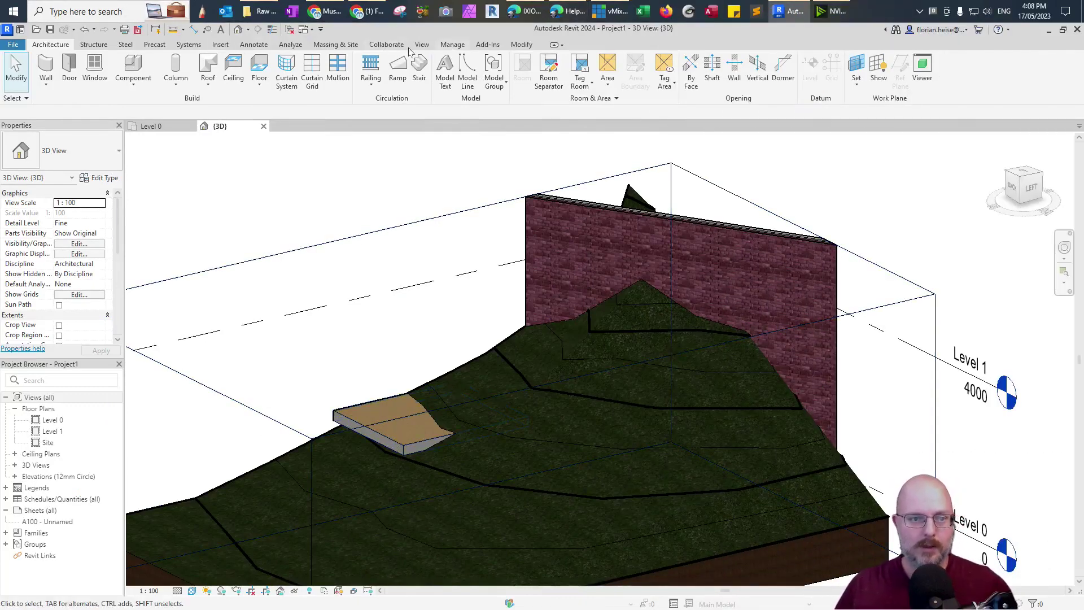
pyautogui.click(452, 44)
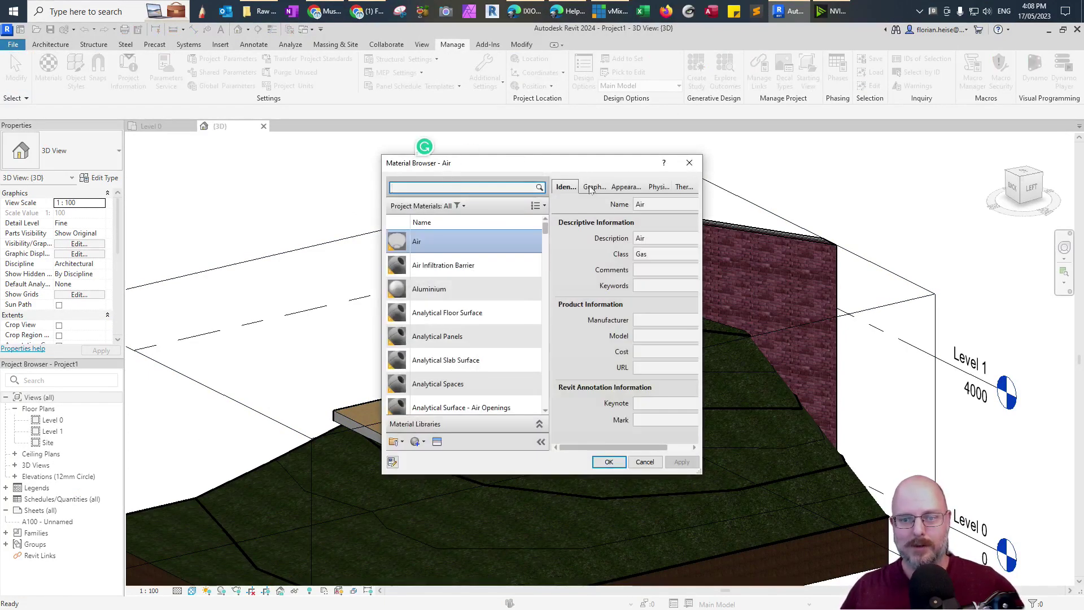
pyautogui.click(593, 186)
pyautogui.moveTo(583, 162); pyautogui.dragTo(416, 135)
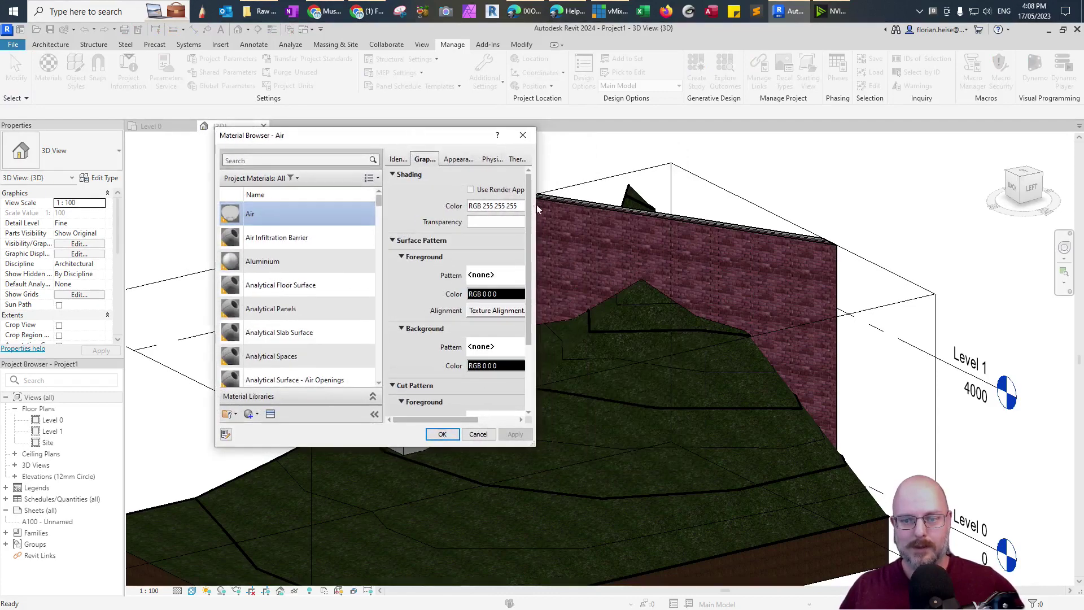
pyautogui.moveTo(537, 209); pyautogui.dragTo(762, 209)
pyautogui.click(570, 206)
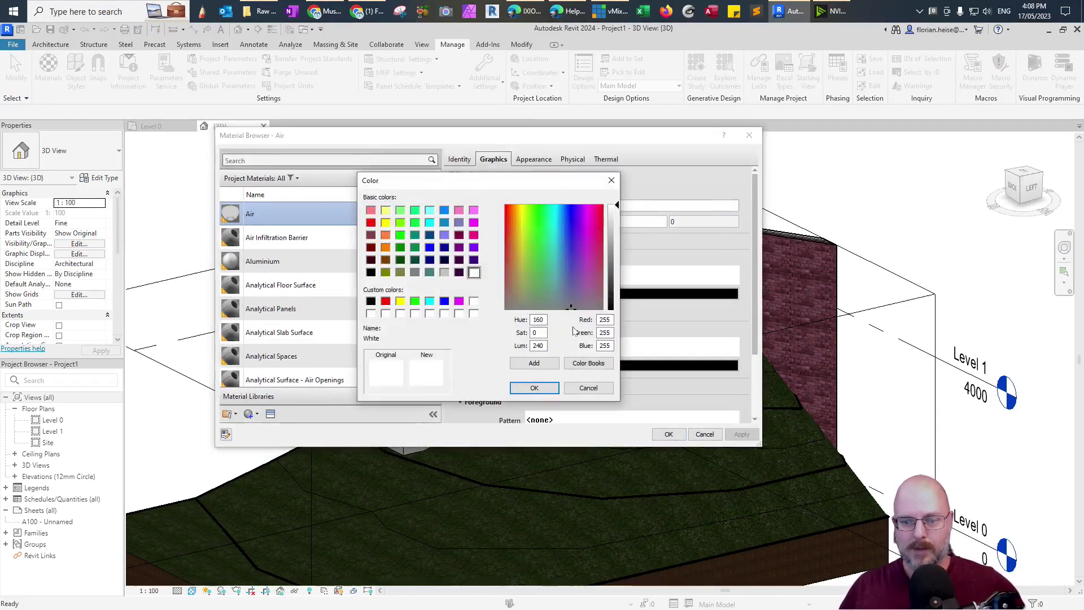
pyautogui.click(590, 363)
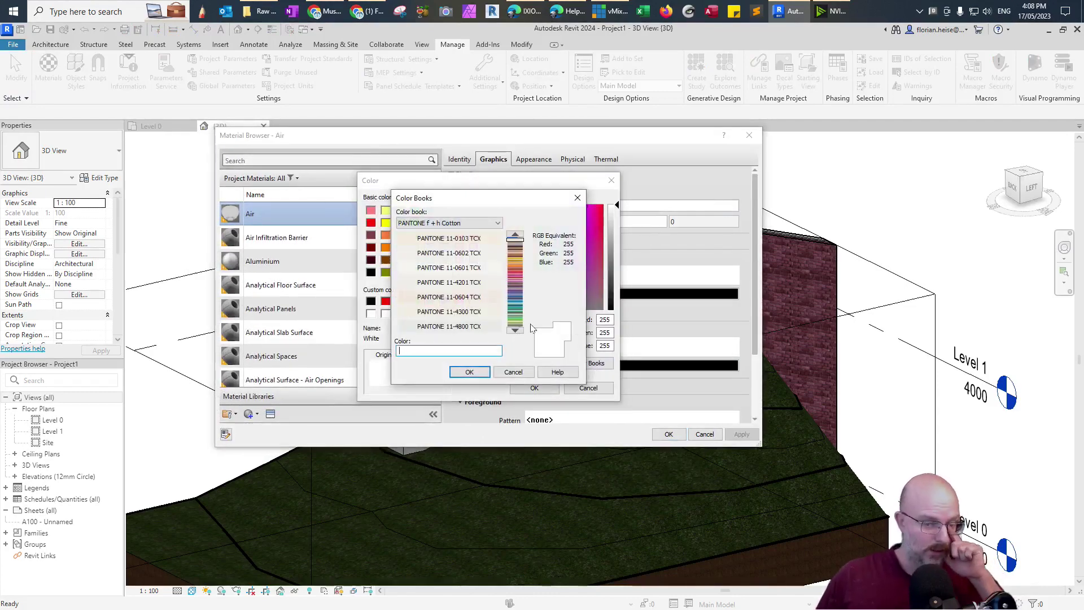
pyautogui.click(459, 225)
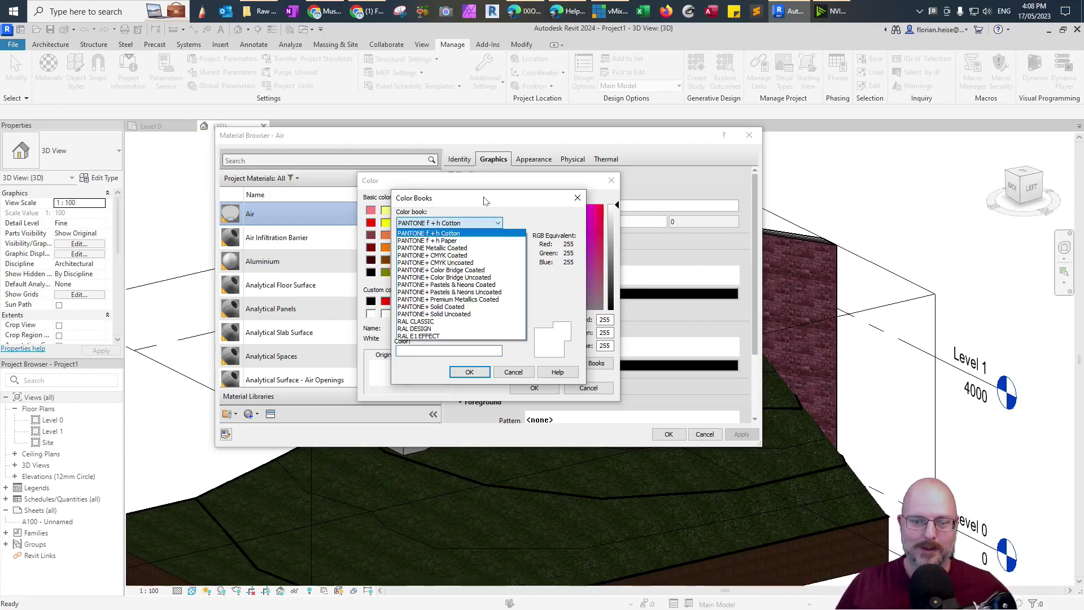
pyautogui.click(530, 227)
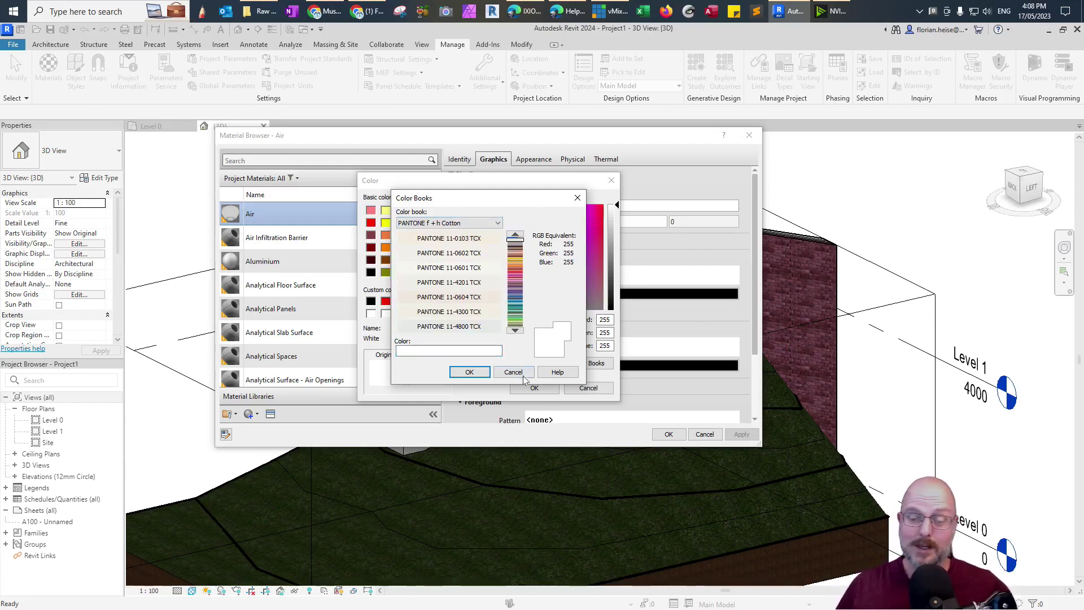
pyautogui.click(514, 372)
pyautogui.click(588, 388)
pyautogui.click(701, 434)
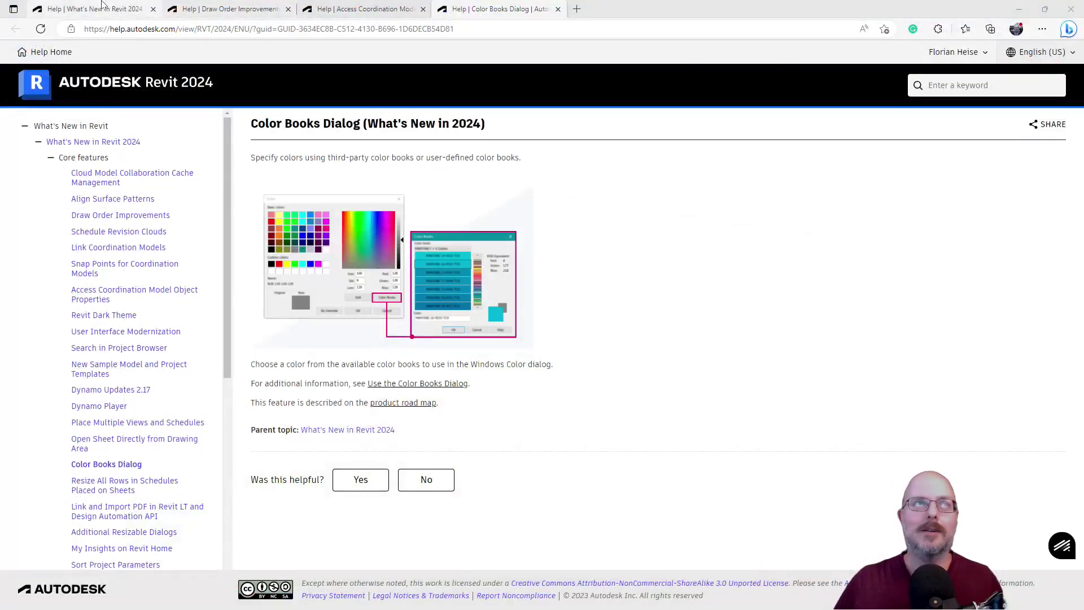
# From What's New, open the My Insights on Revit Home card in a new tab and view it.
pyautogui.click(102, 6)
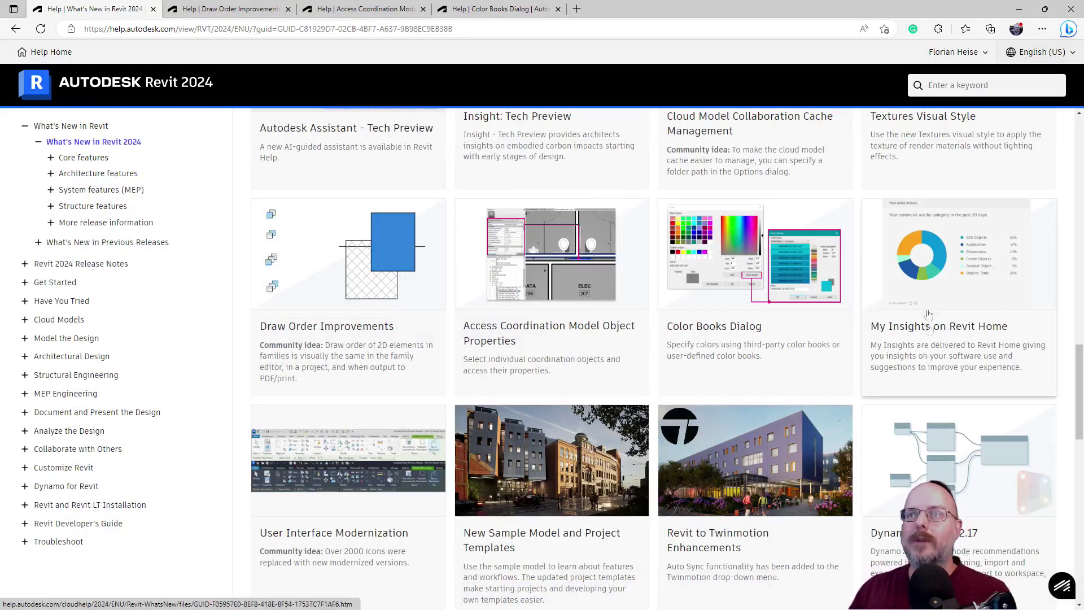
pyautogui.rightClick(928, 330)
pyautogui.click(954, 339)
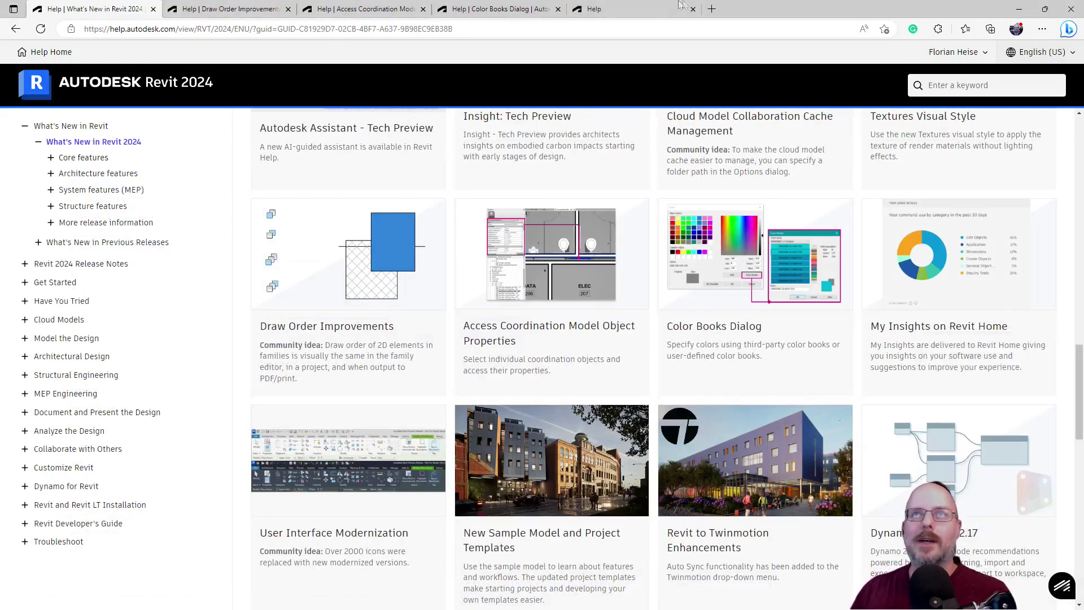
pyautogui.click(653, 9)
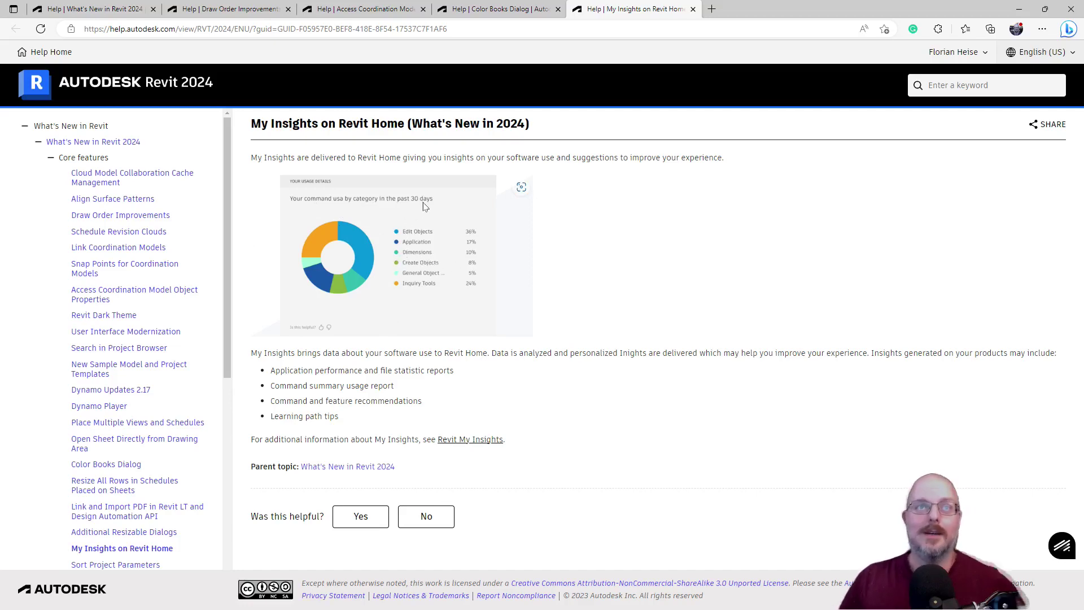
# From What's New, open the User Interface Modernization card in a new tab and view it.
pyautogui.click(118, 7)
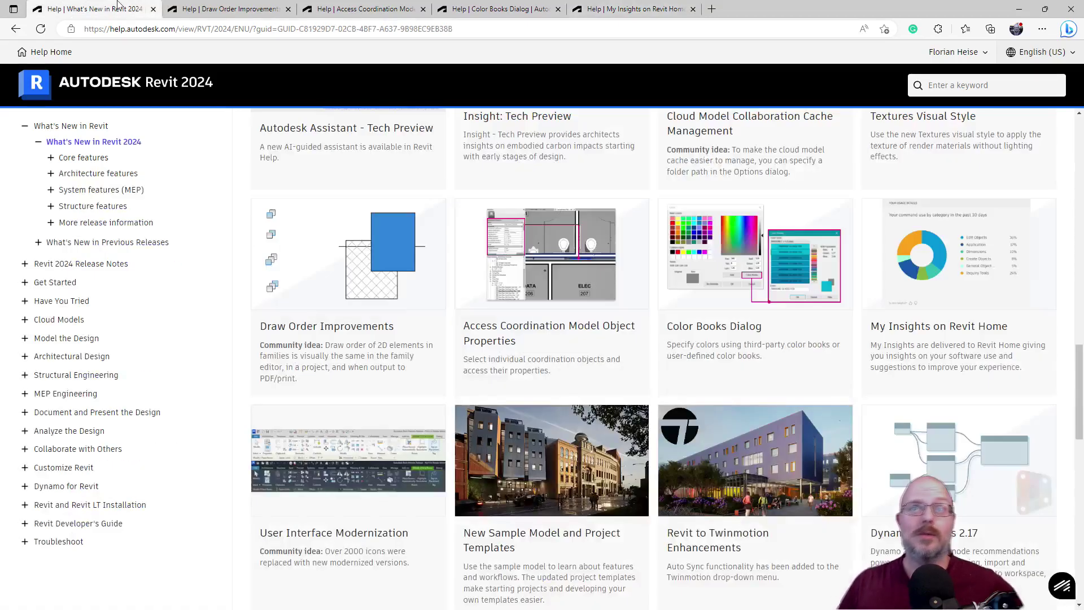
pyautogui.scroll(-3, 367, 440)
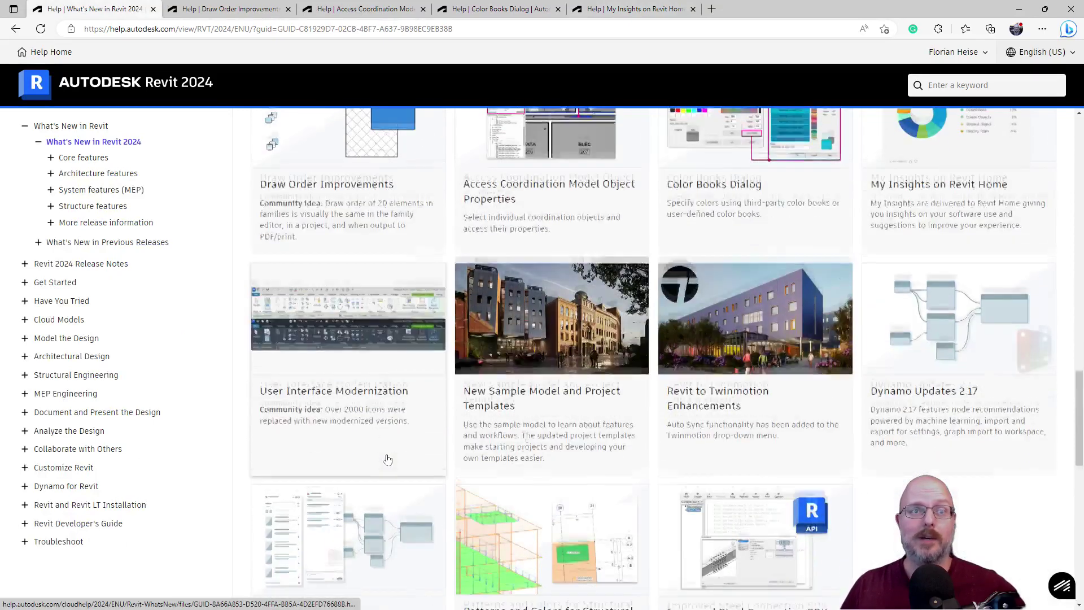
pyautogui.rightClick(306, 380)
pyautogui.click(353, 385)
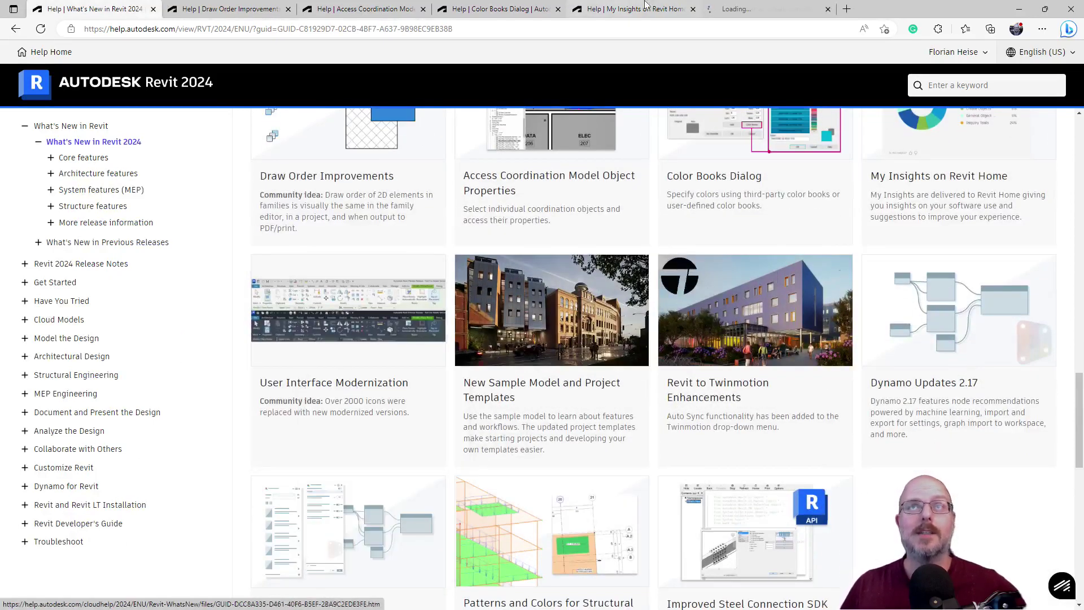
pyautogui.click(756, 6)
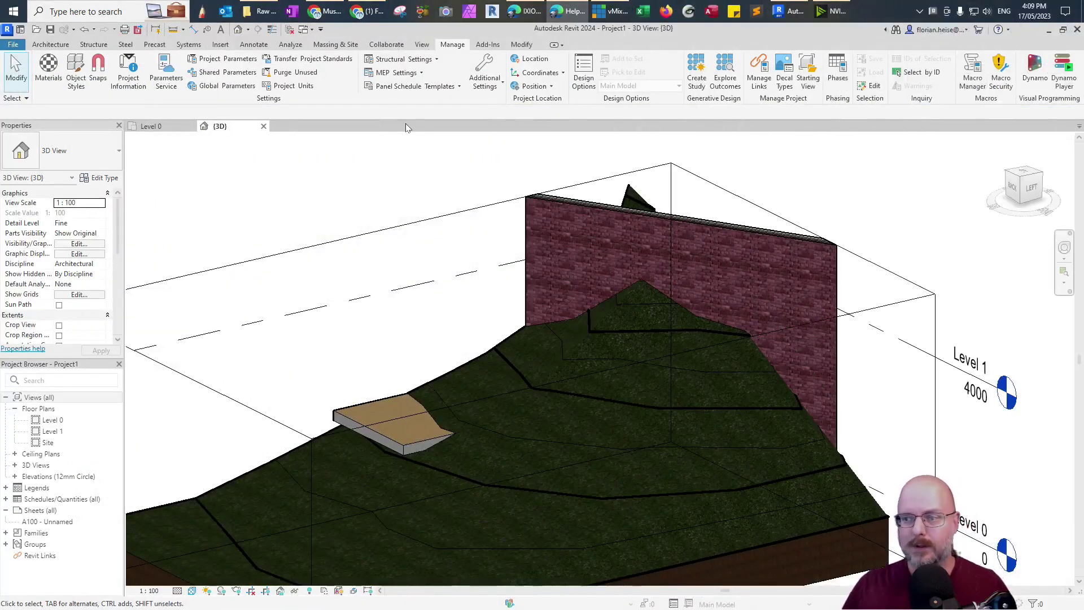
pyautogui.click(489, 44)
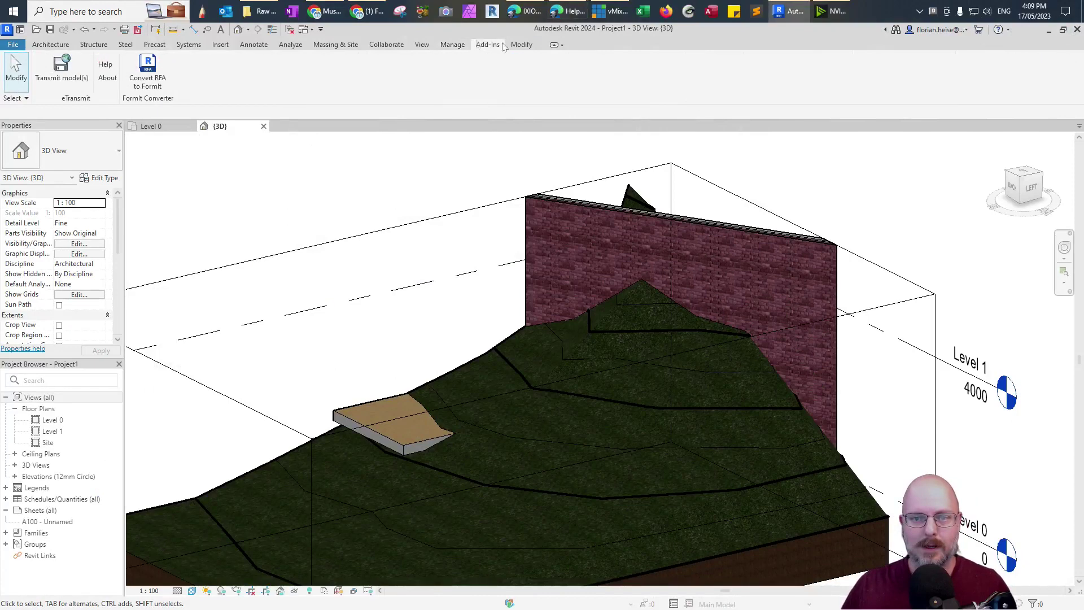
pyautogui.click(336, 45)
pyautogui.click(291, 45)
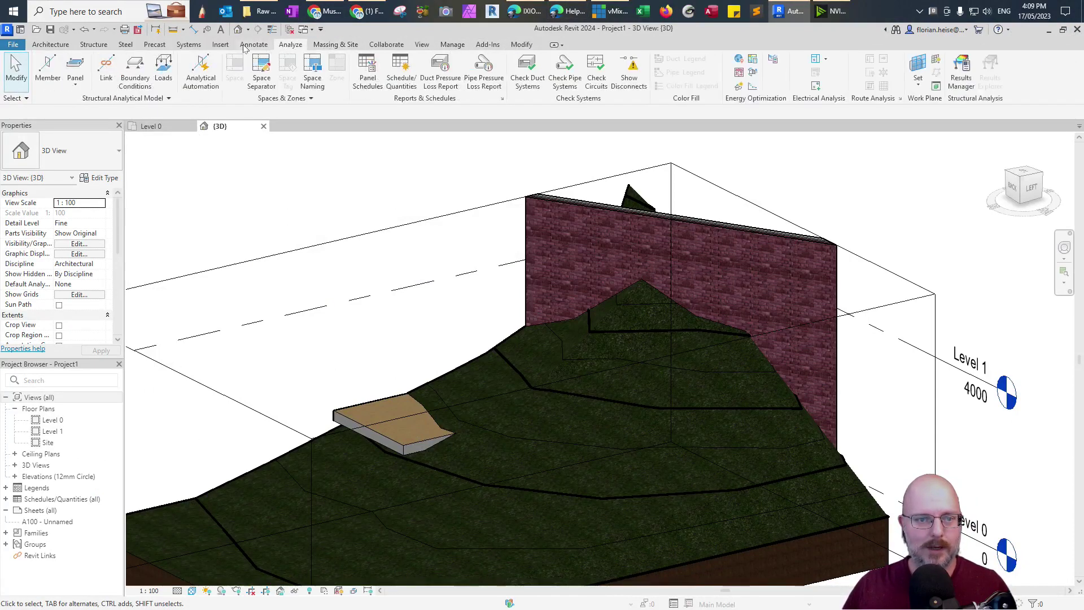
pyautogui.click(255, 46)
pyautogui.click(213, 47)
pyautogui.click(192, 48)
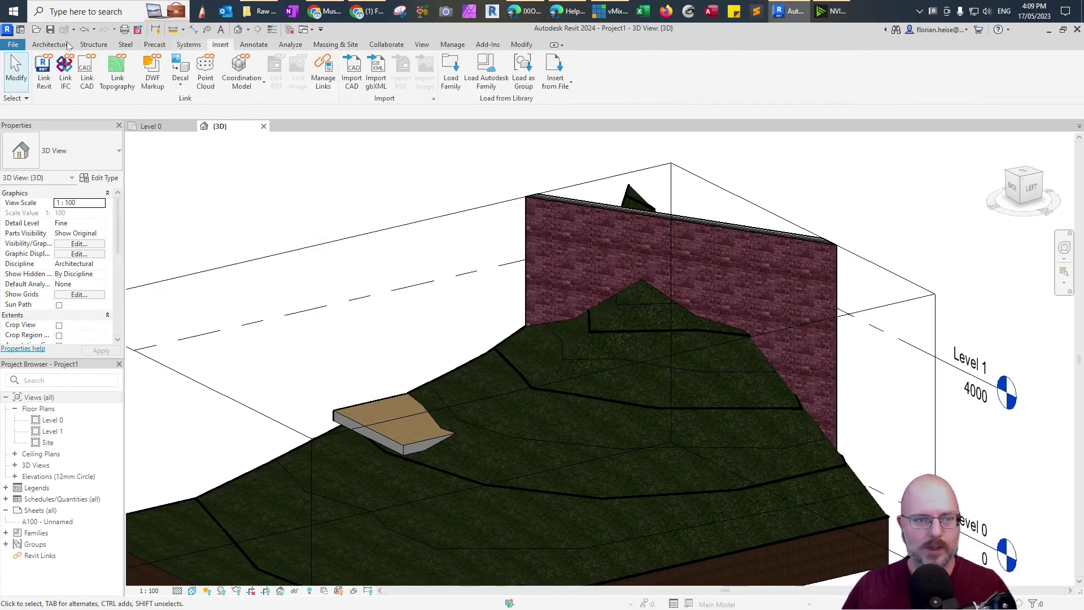
pyautogui.click(49, 47)
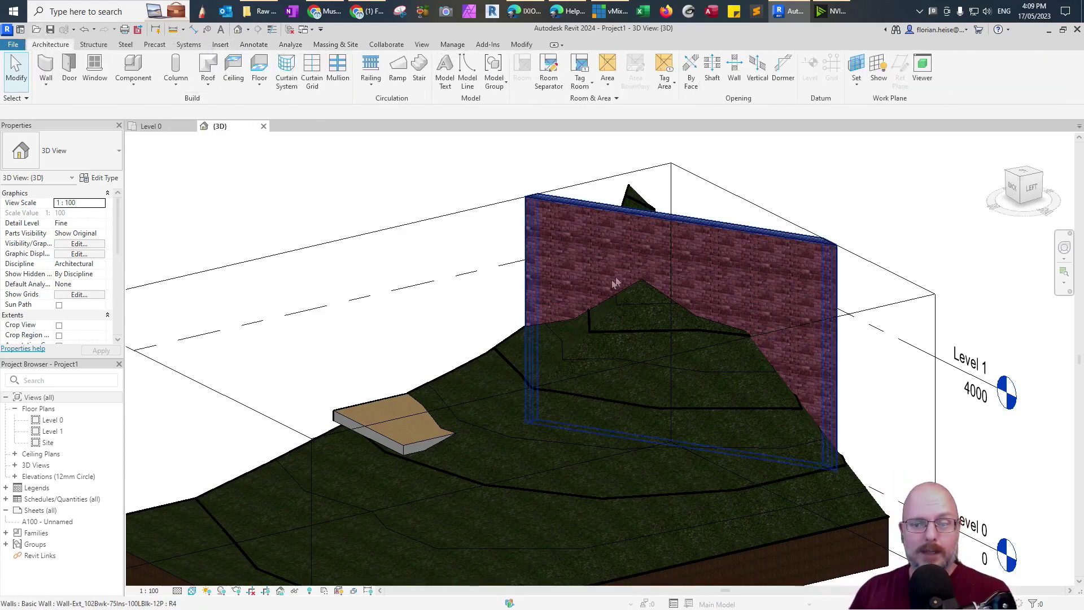
pyautogui.scroll(-2, 272, 275)
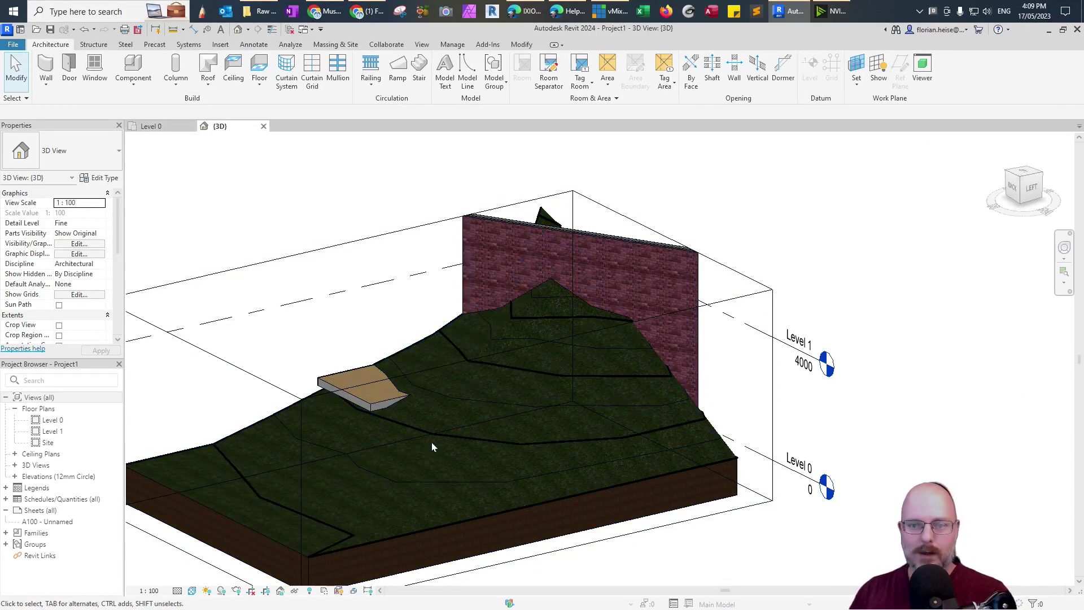
pyautogui.moveTo(431, 442); pyautogui.dragTo(578, 436, button='middle')
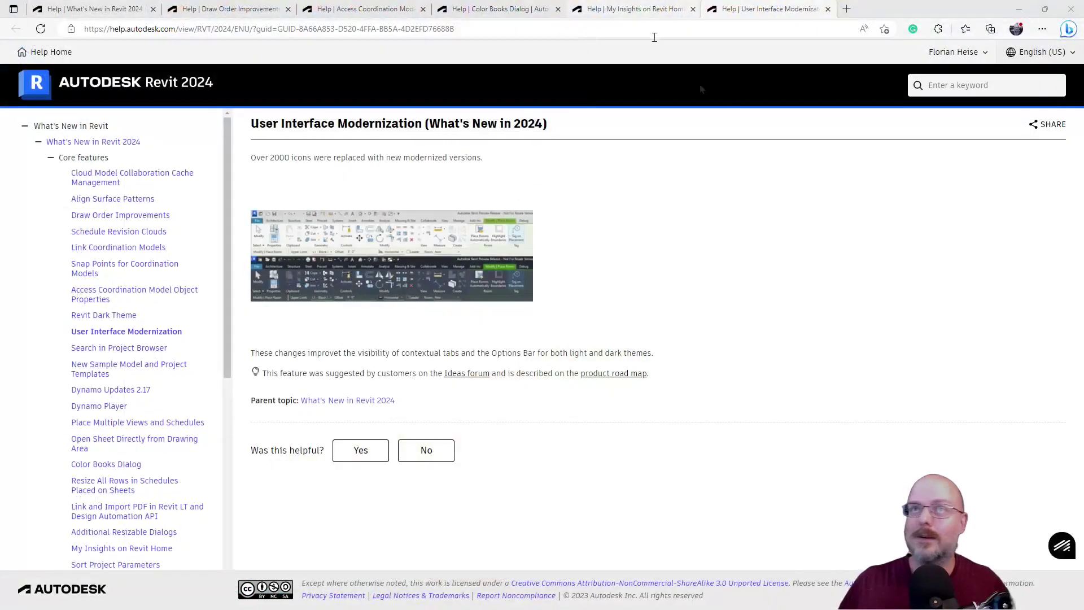
# From What's New, open the Revit to Twinmotion Enhancements card in a new tab and view it.
pyautogui.click(132, 9)
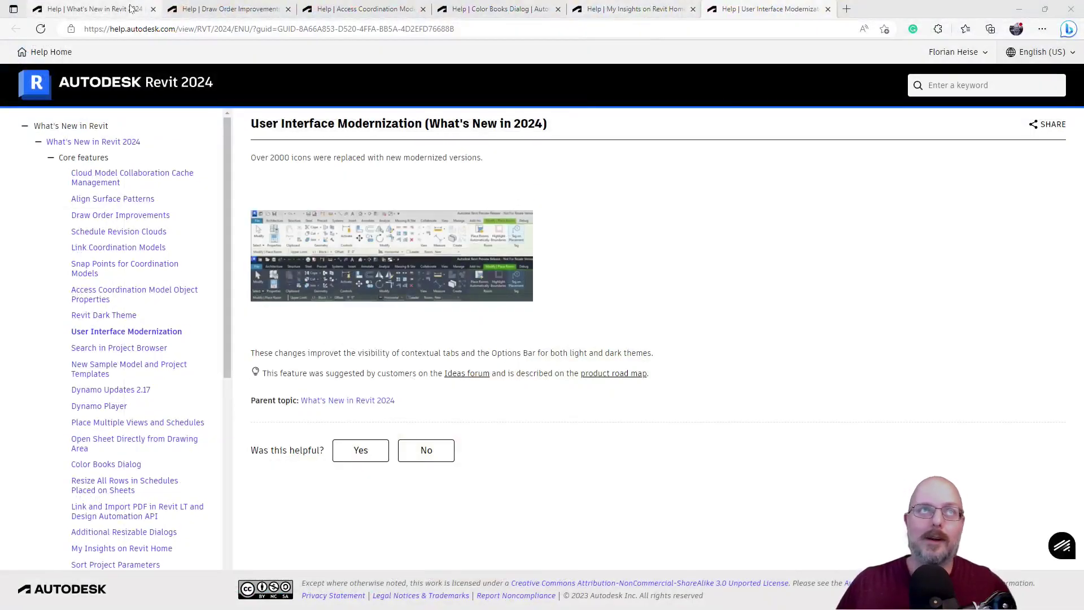
pyautogui.scroll(1, 782, 359)
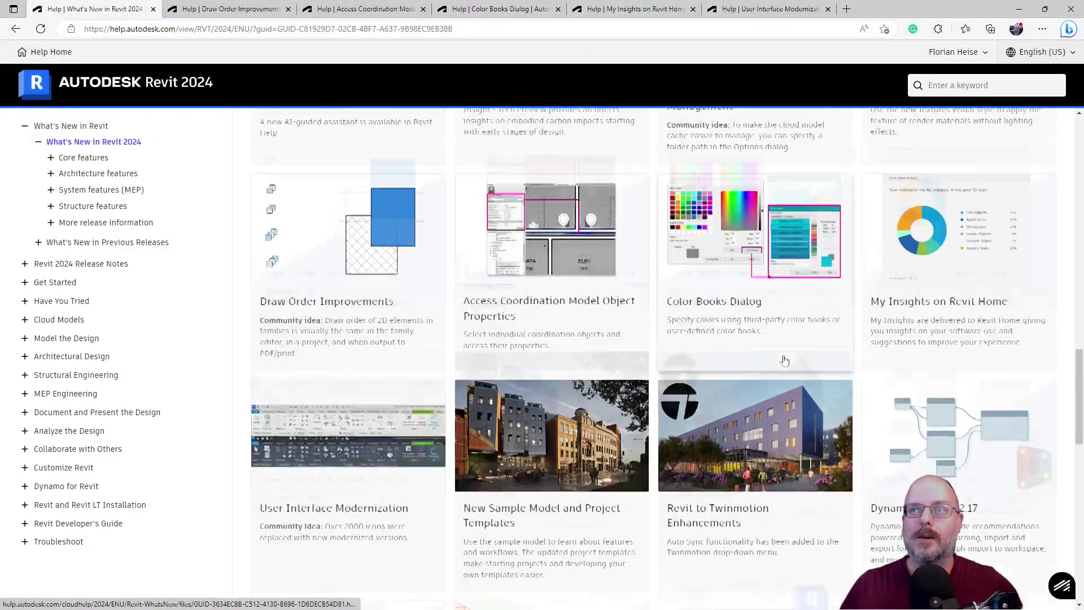
pyautogui.scroll(-1, 532, 360)
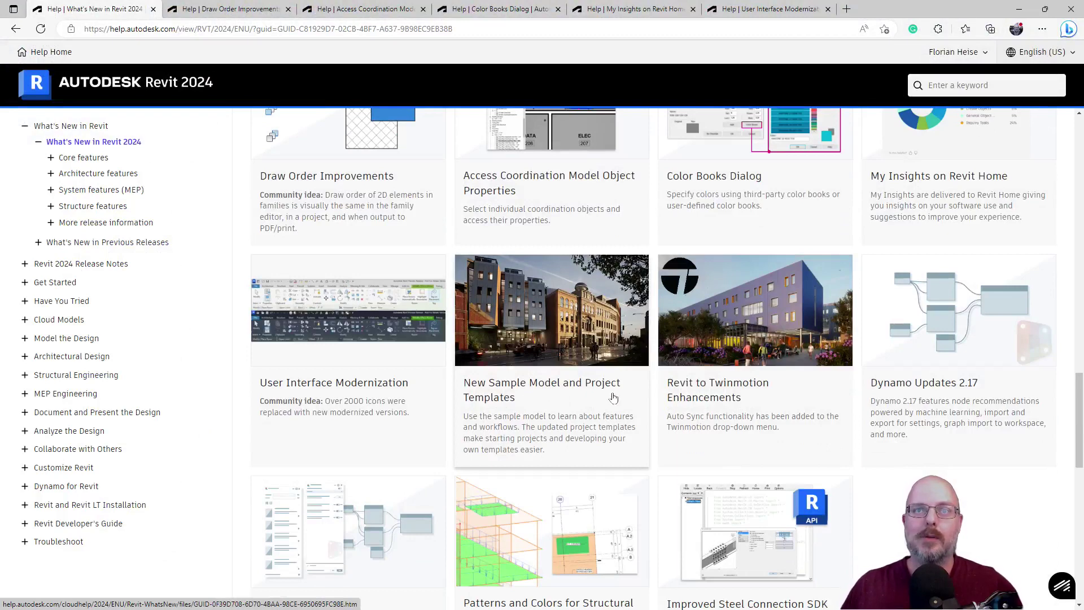
pyautogui.rightClick(731, 392)
pyautogui.click(774, 399)
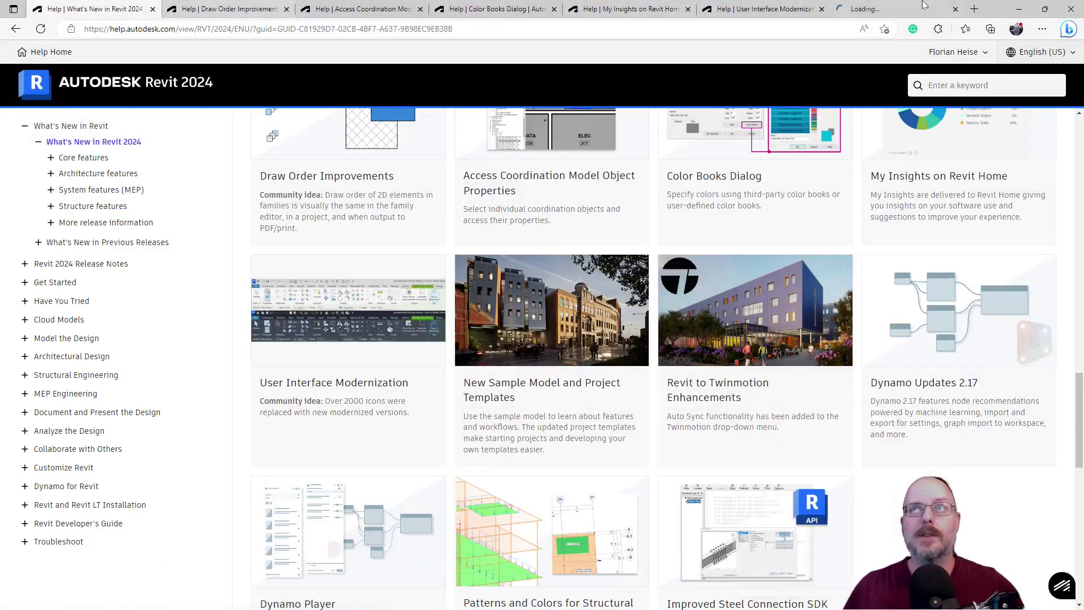
pyautogui.click(887, 8)
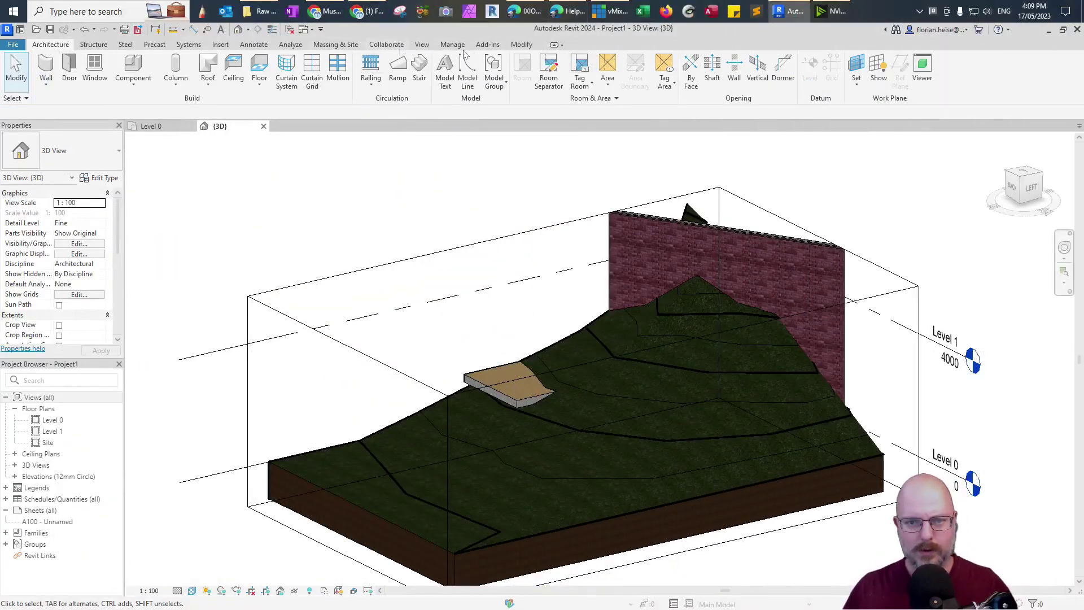
# Browse the Add-Ins, Architecture, Structure, Manage and Modify ribbon tabs.
pyautogui.click(487, 47)
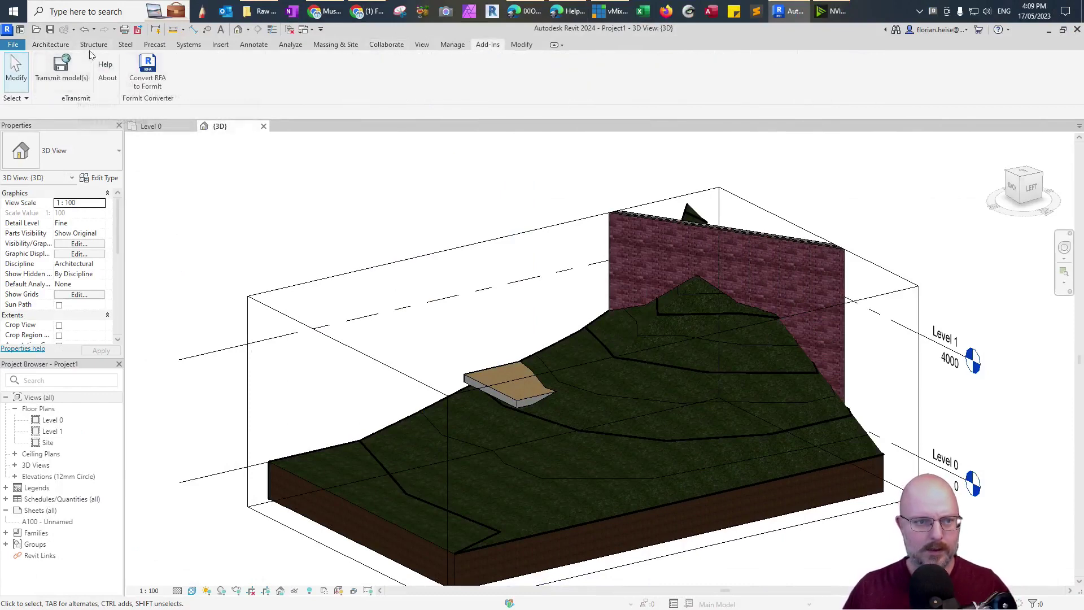
pyautogui.click(62, 46)
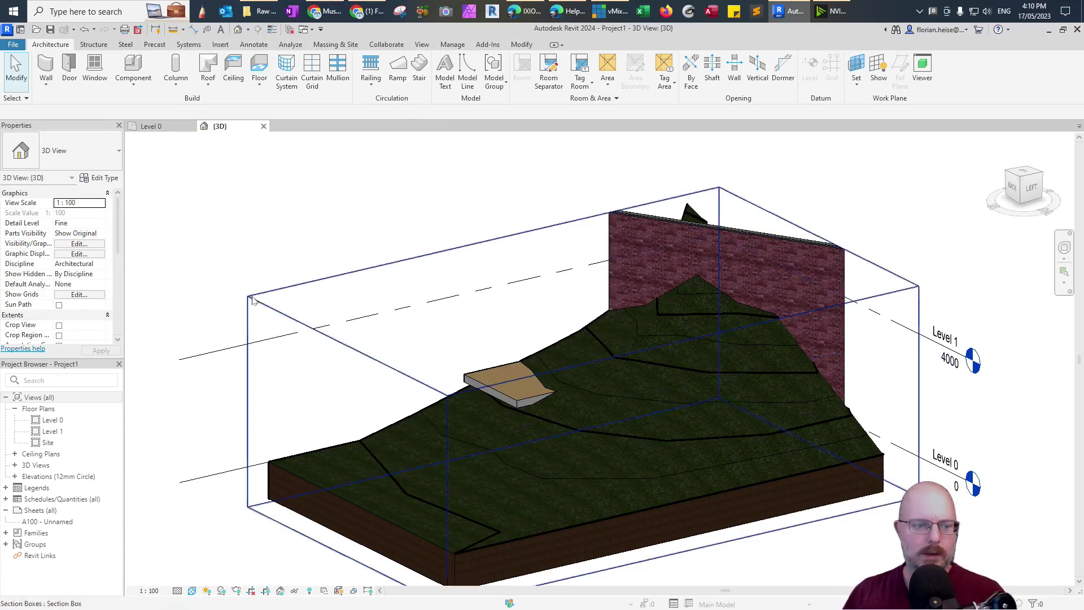
pyautogui.scroll(-4, 35, 286)
pyautogui.scroll(-3, 35, 287)
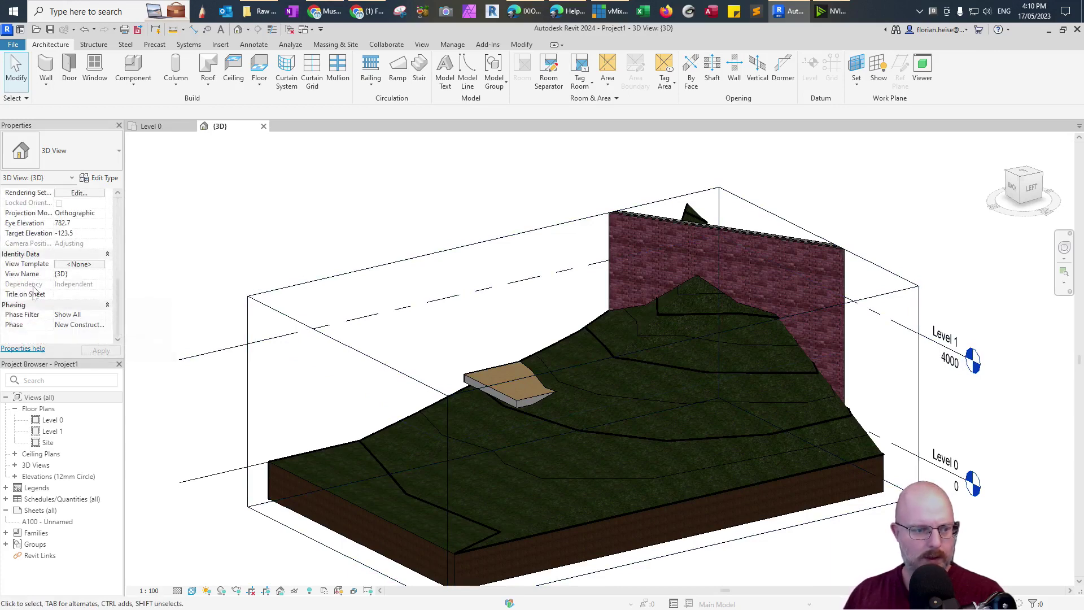
pyautogui.scroll(6, 32, 303)
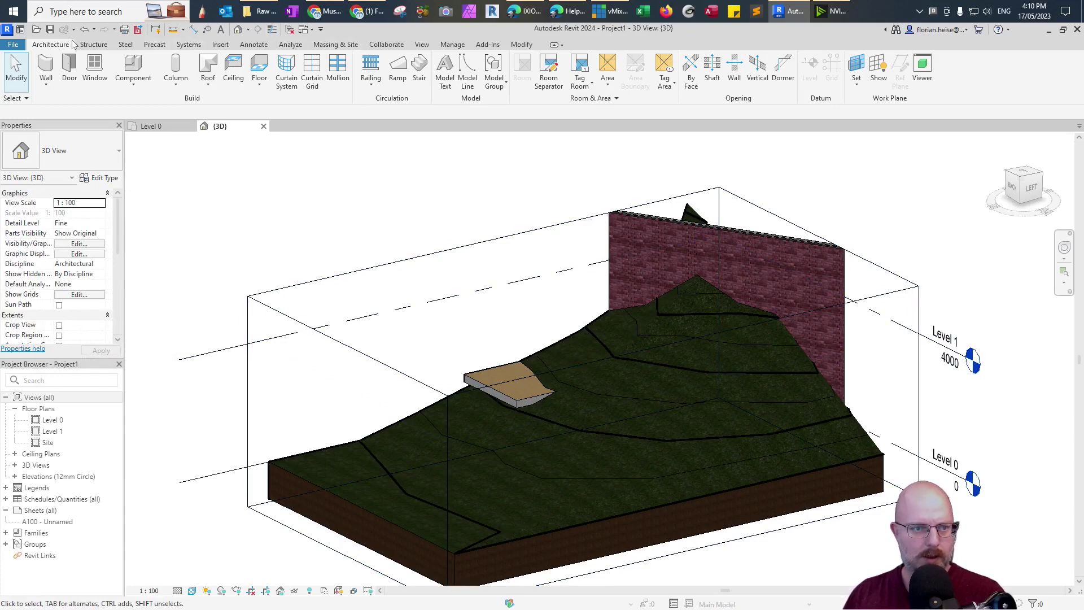
pyautogui.click(93, 44)
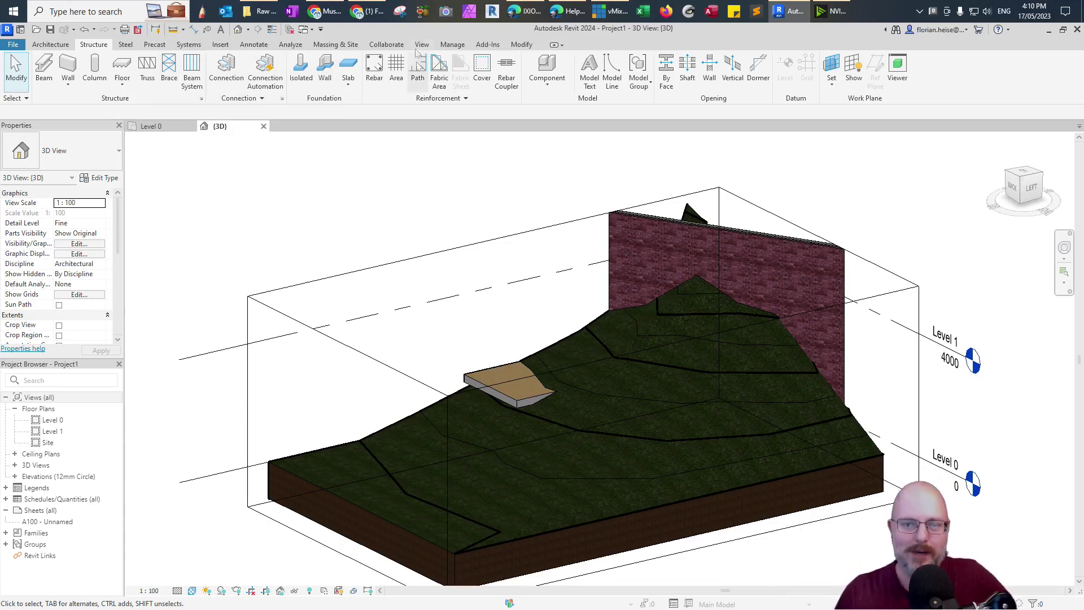
pyautogui.click(452, 45)
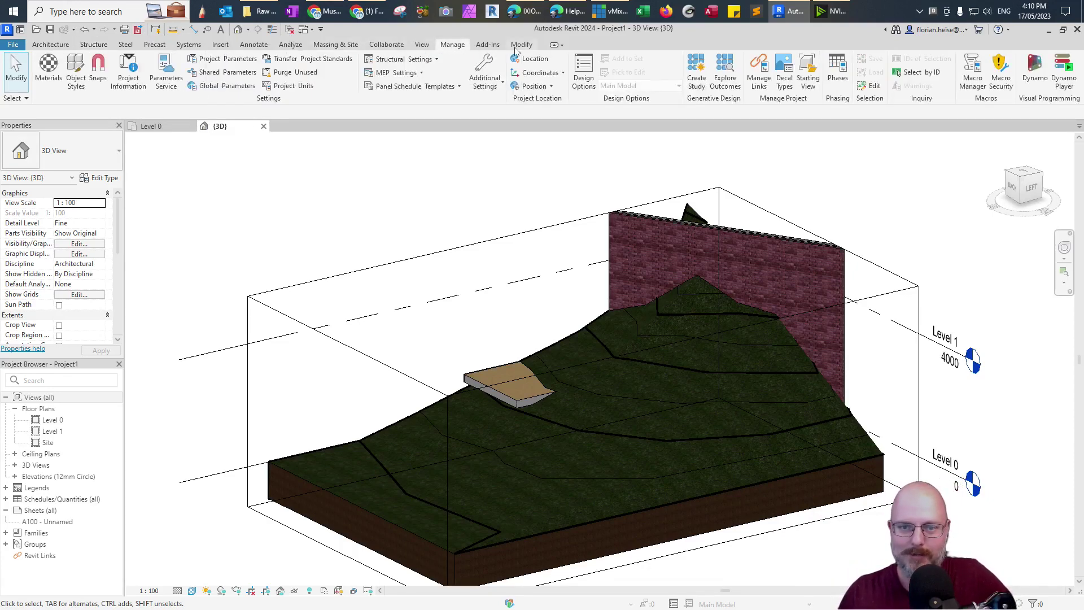
pyautogui.click(488, 45)
pyautogui.click(520, 45)
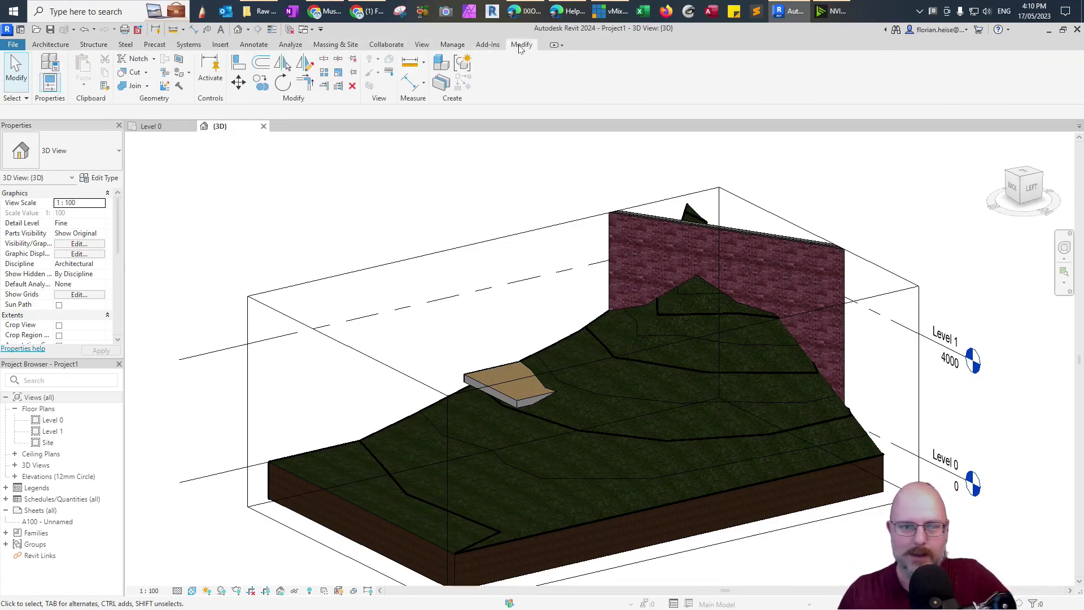
# Browse Massing & Site, Collaborate, Systems, Precast and Structure, then open Draft-quality Rendering settings.
pyautogui.click(54, 45)
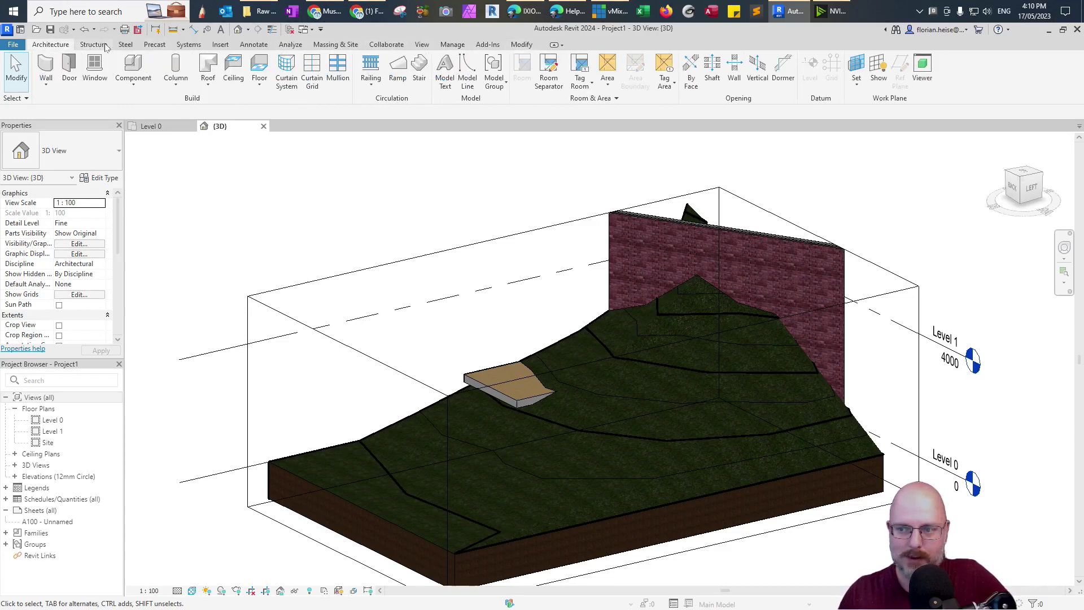
pyautogui.click(333, 49)
pyautogui.click(400, 51)
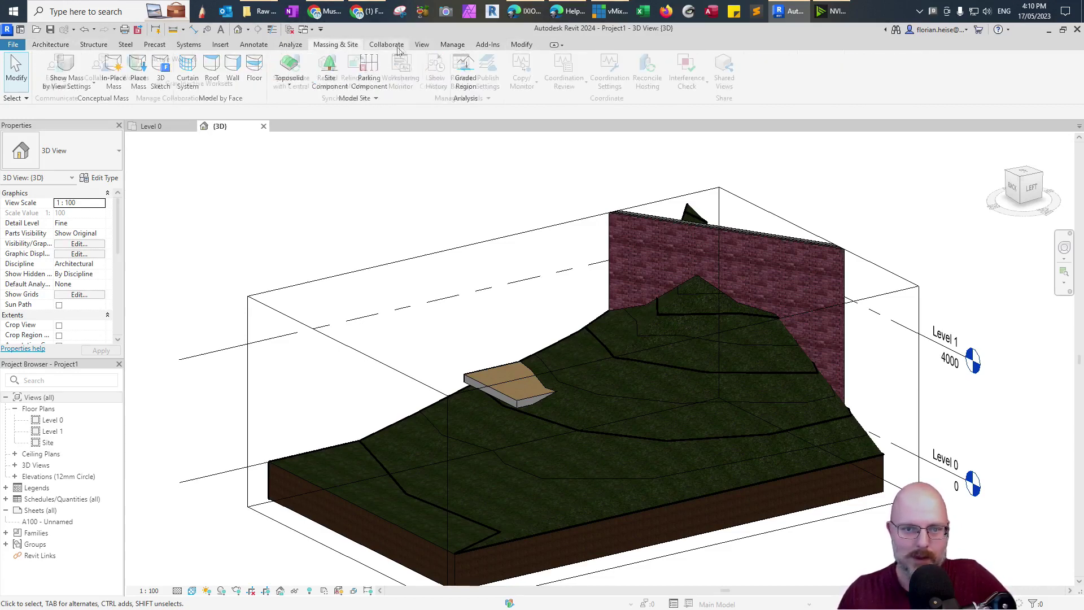
pyautogui.click(189, 45)
pyautogui.click(155, 45)
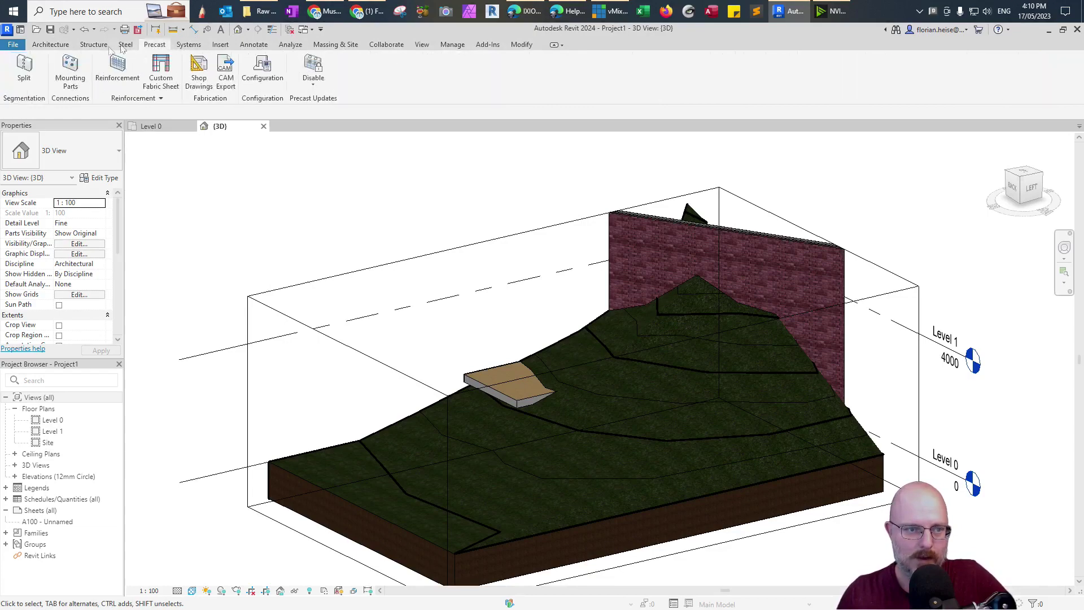
pyautogui.click(94, 45)
pyautogui.click(71, 48)
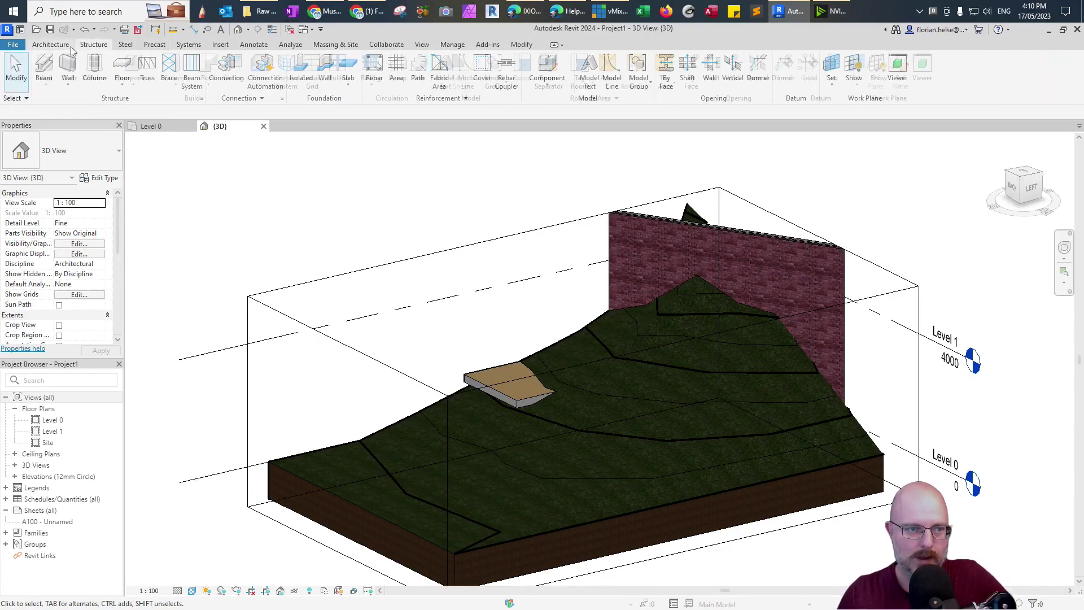
pyautogui.click(236, 590)
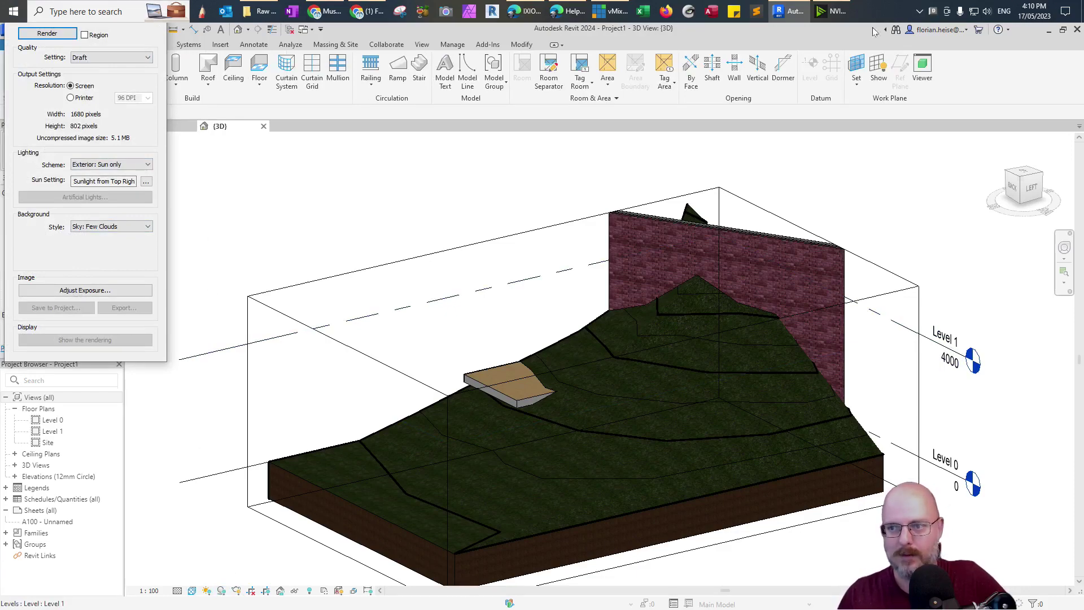
# Move the Revit window, unlock the Windows taskbar and make it two rows tall.
pyautogui.moveTo(874, 31); pyautogui.dragTo(846, 25)
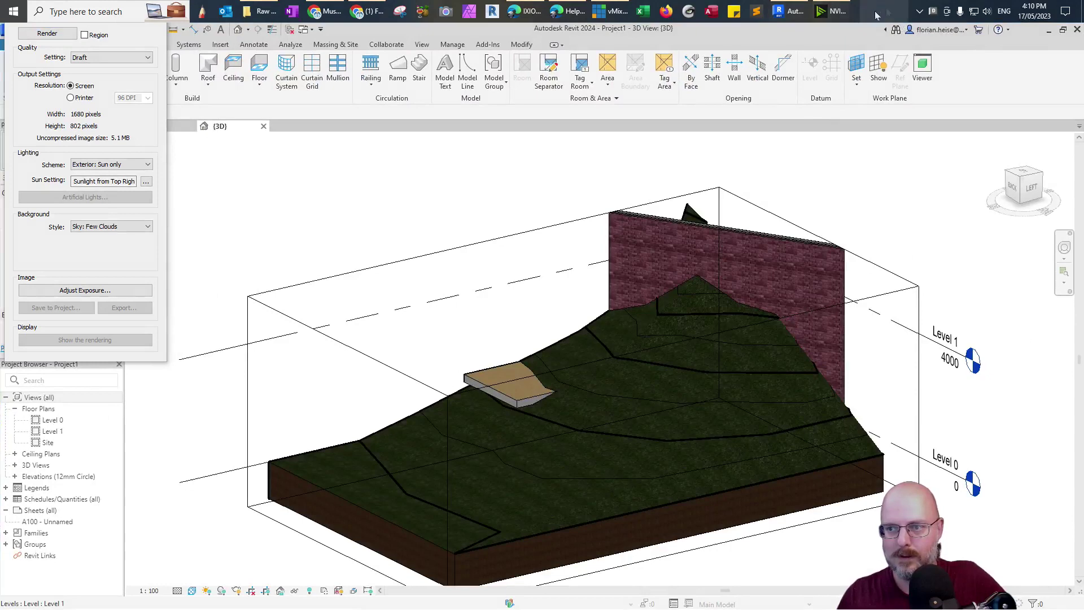
pyautogui.rightClick(876, 15)
pyautogui.click(892, 278)
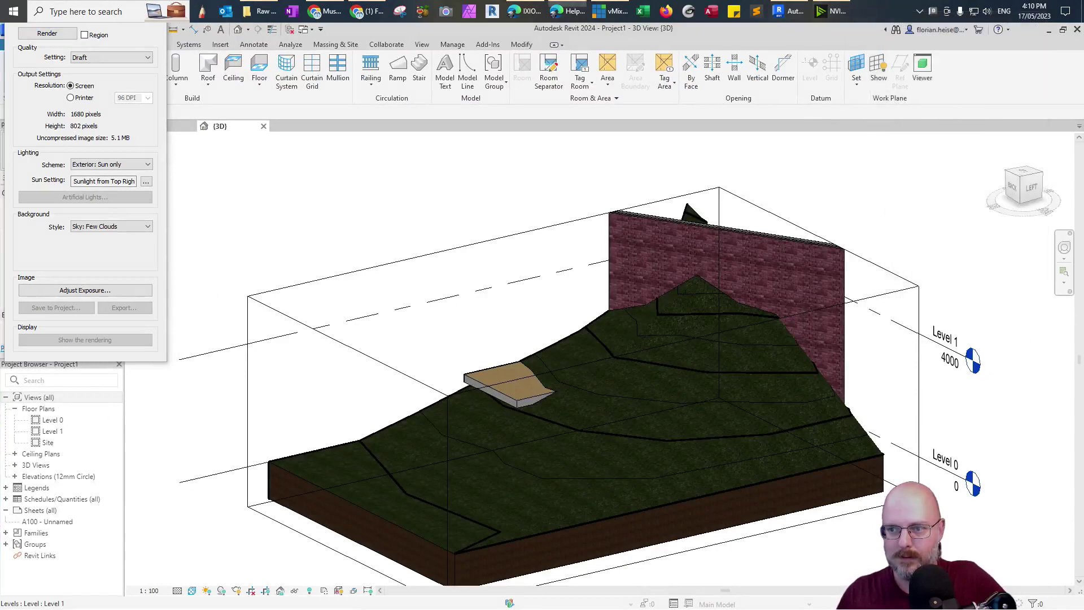
pyautogui.rightClick(870, 22)
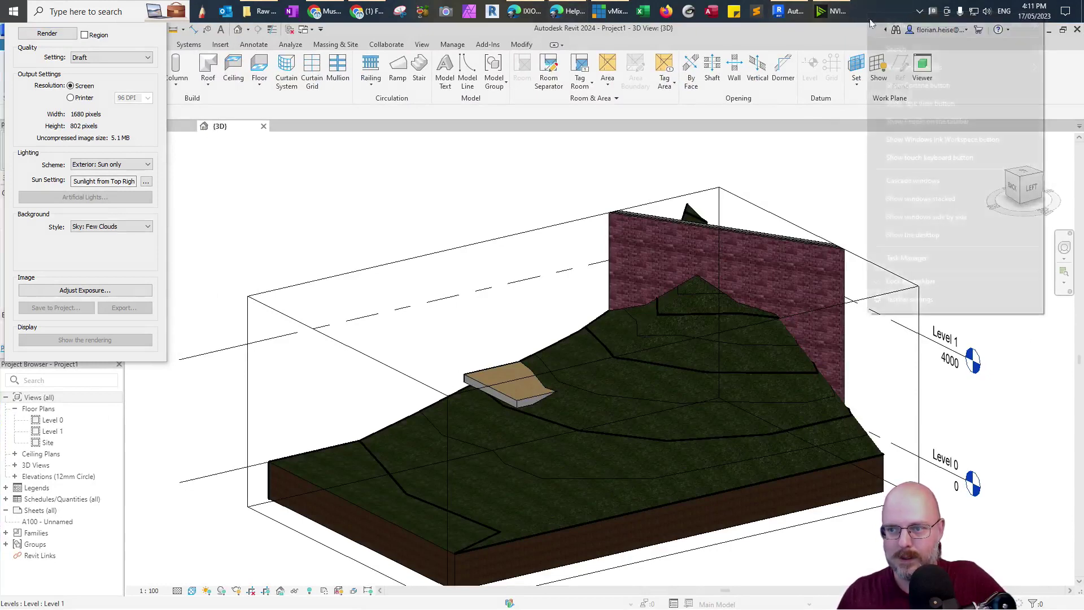
pyautogui.click(906, 258)
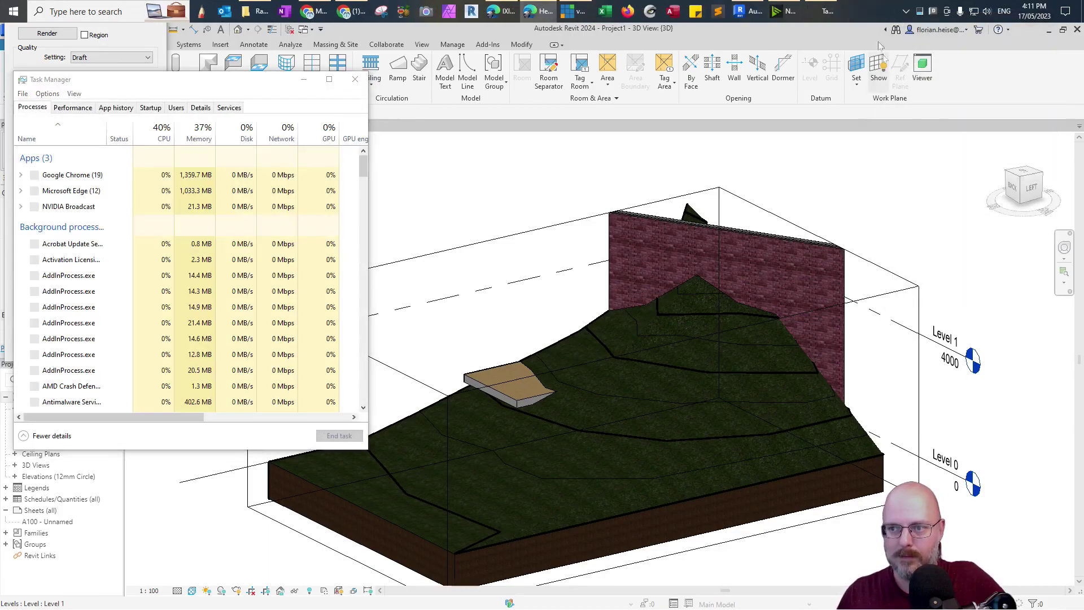
pyautogui.rightClick(868, 11)
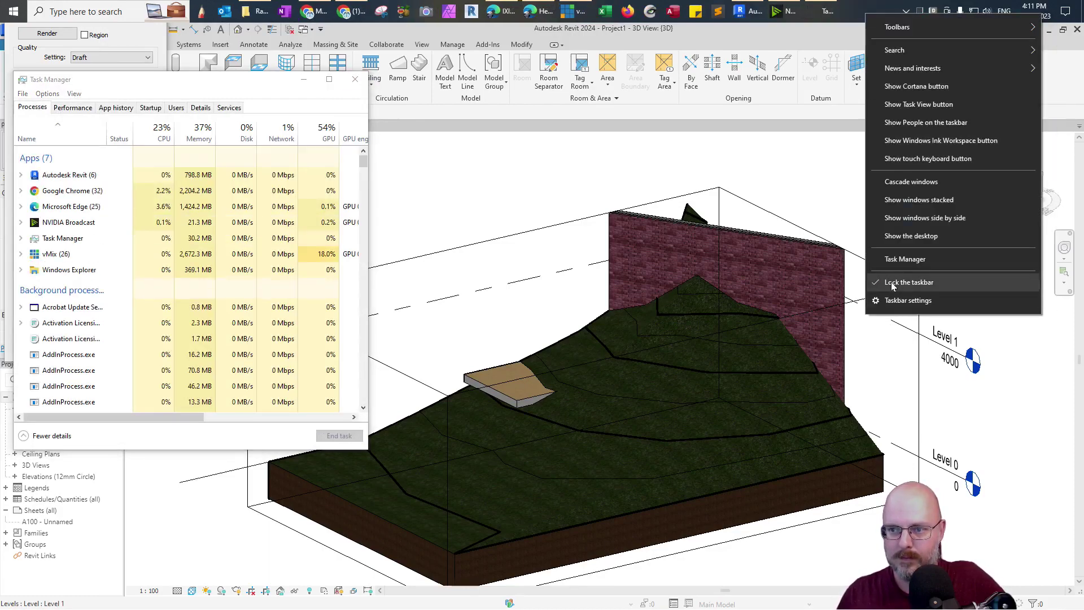
pyautogui.click(871, 284)
pyautogui.click(836, 29)
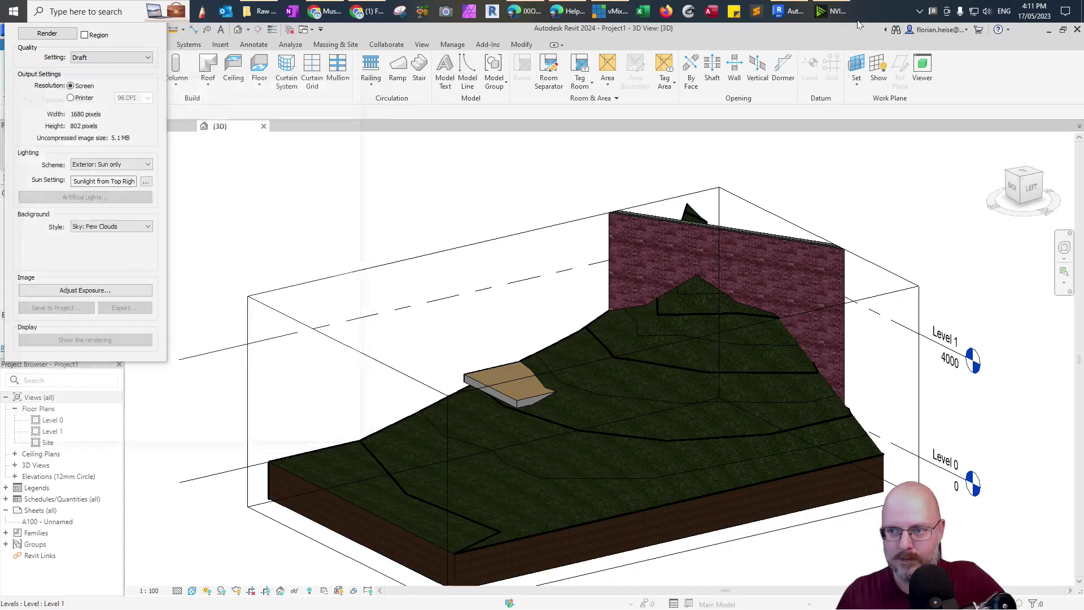
pyautogui.moveTo(858, 48); pyautogui.dragTo(861, 61)
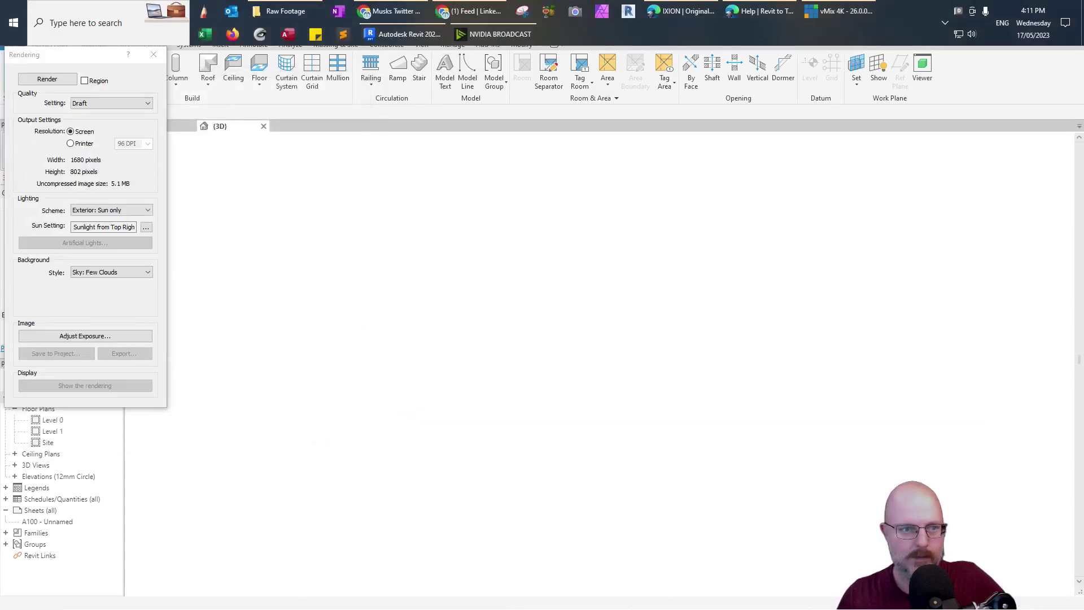
# Close the Rendering dialog, shrink the taskbar to one row, and view the Modify and Add-Ins tabs.
pyautogui.click(151, 61)
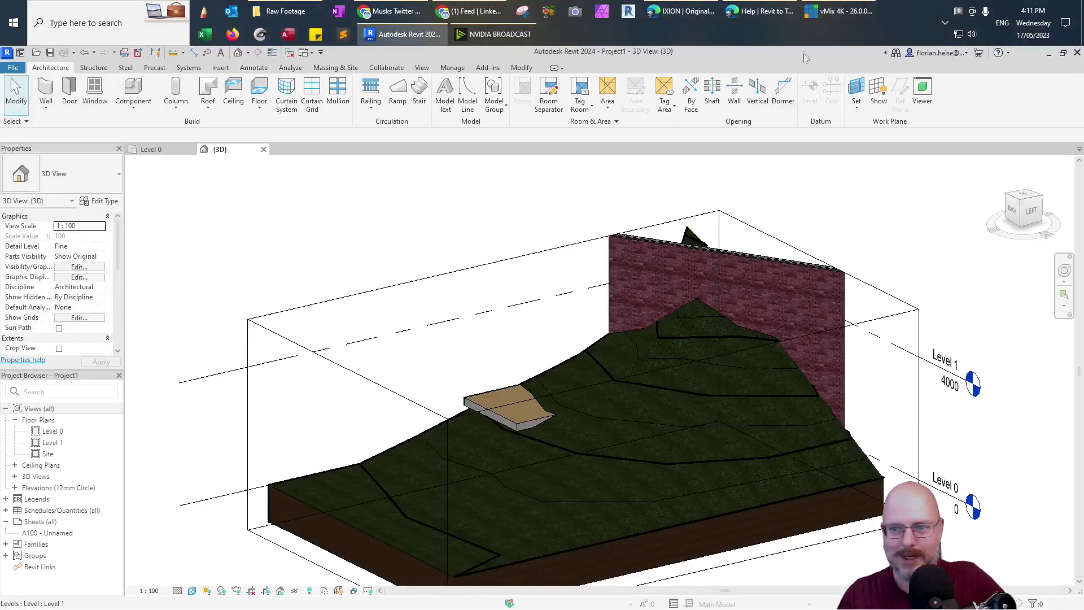
pyautogui.moveTo(802, 45); pyautogui.dragTo(678, 22)
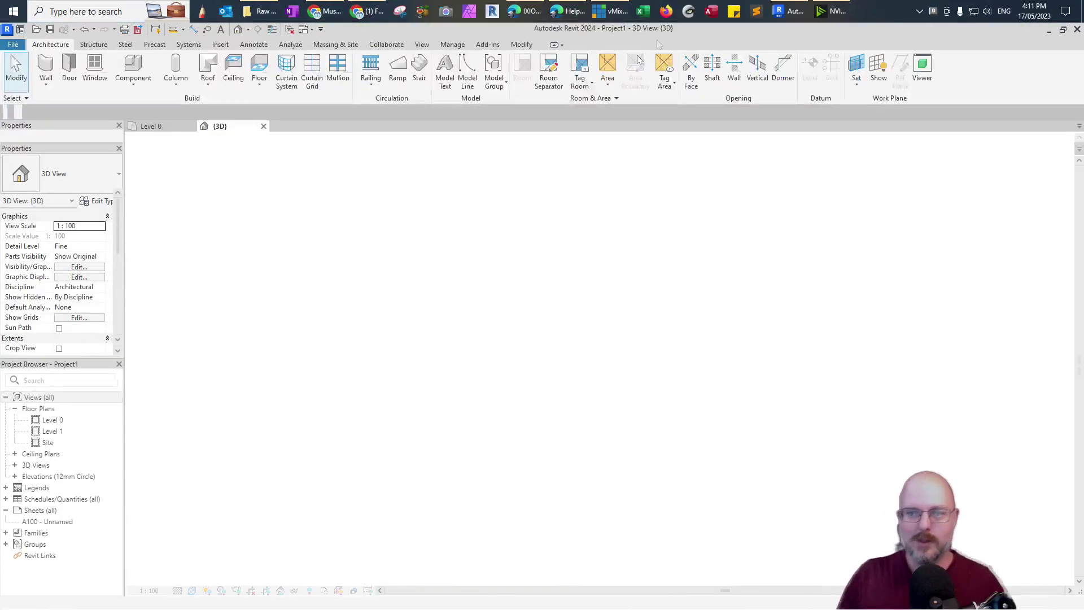
pyautogui.click(521, 45)
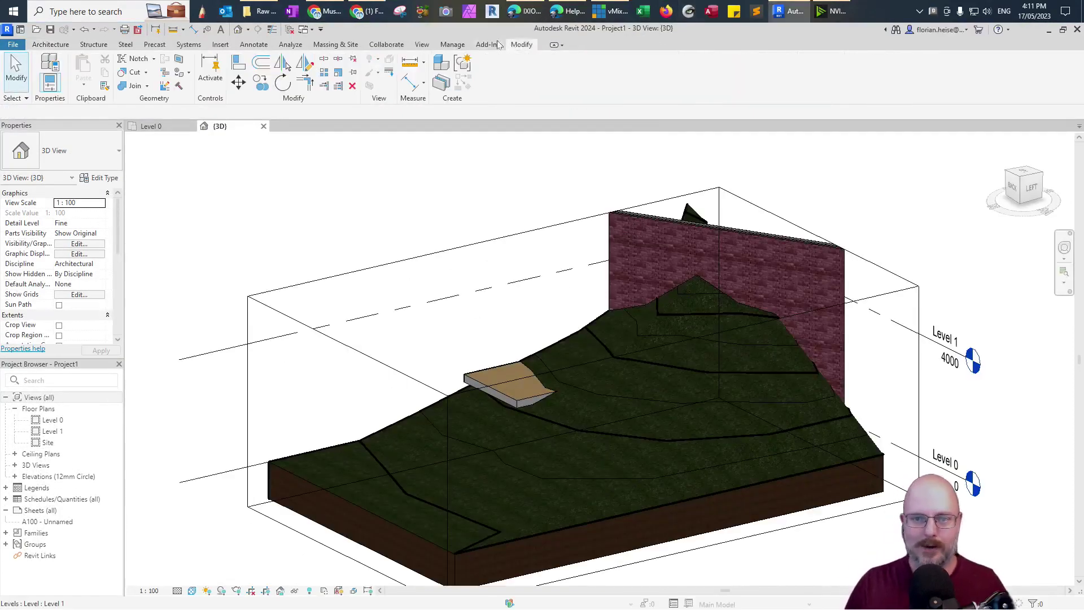
pyautogui.click(489, 45)
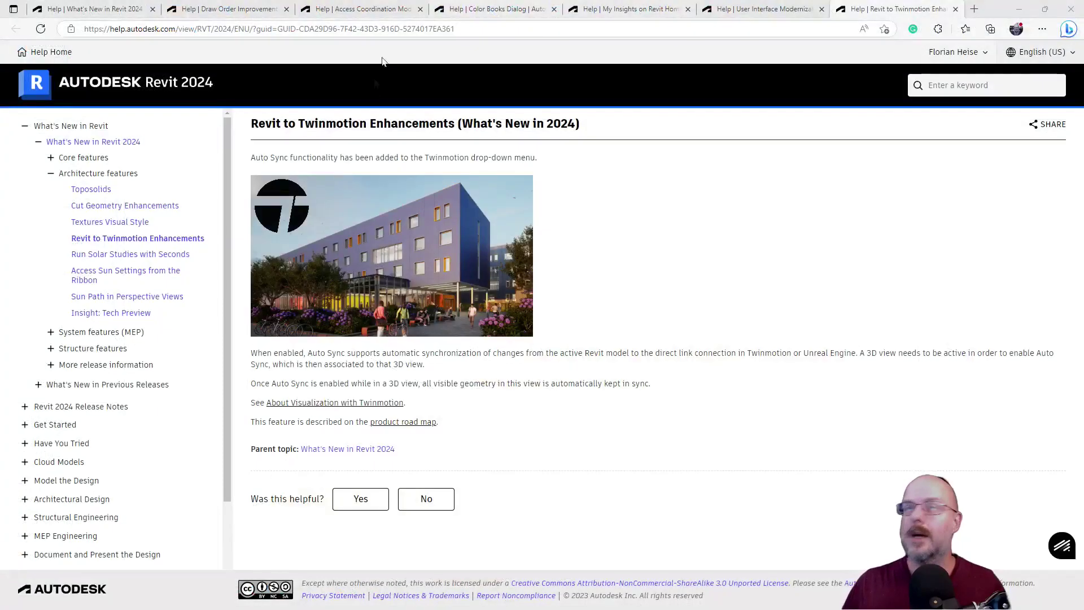
# From the What's New overview, open Run Solar Studies with Seconds in a new tab.
pyautogui.click(90, 9)
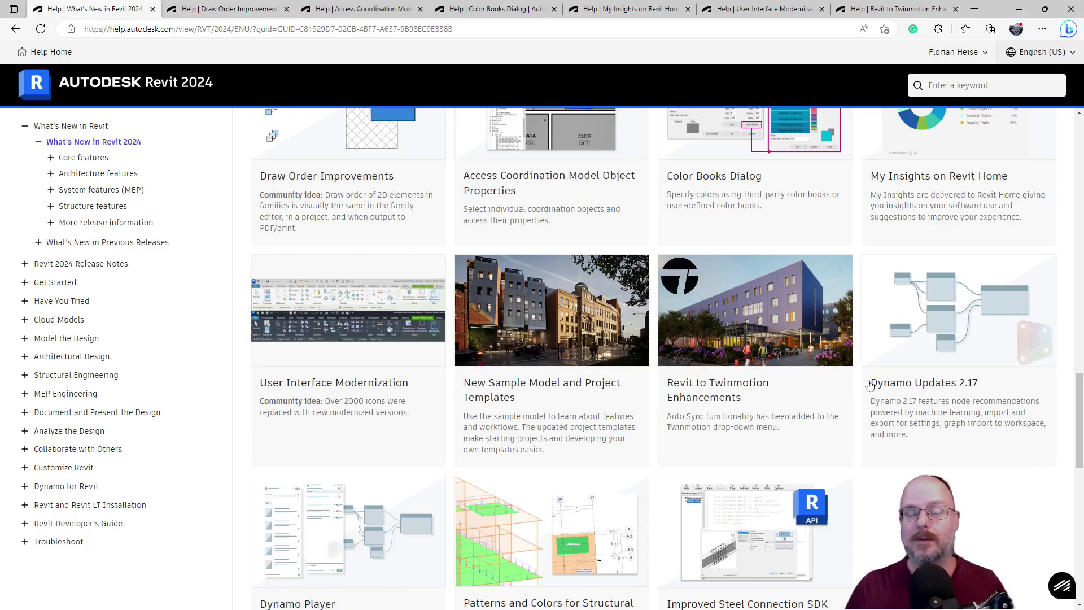
pyautogui.scroll(-2, 926, 370)
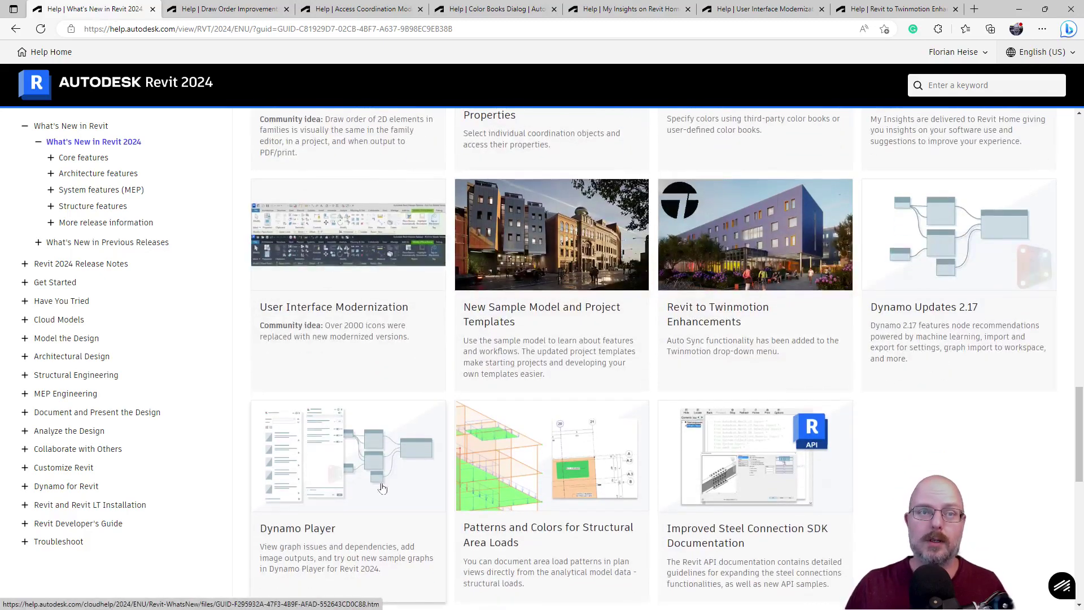
pyautogui.scroll(-2, 565, 375)
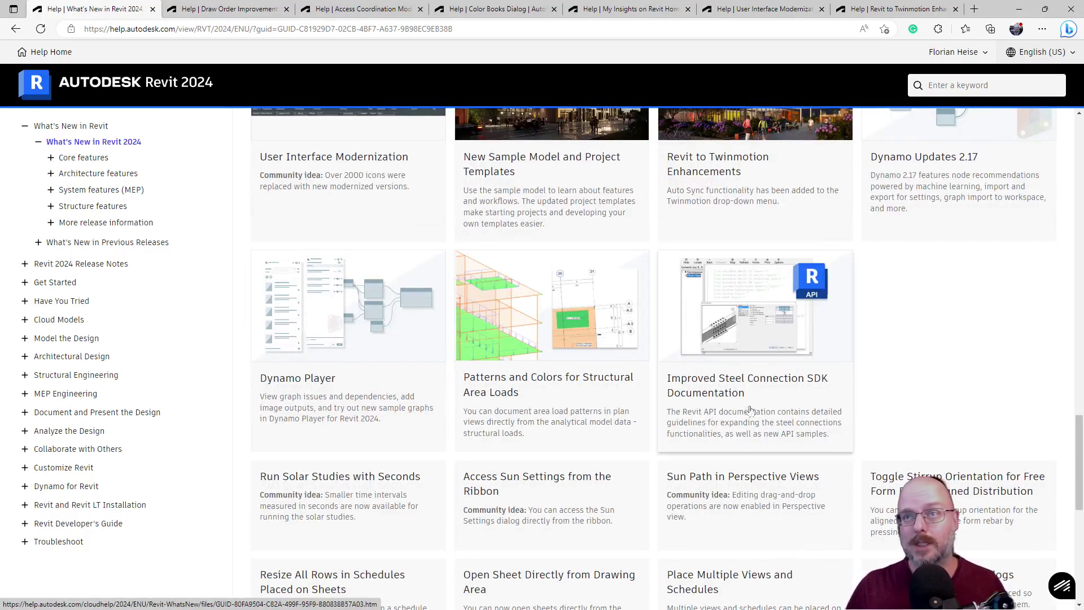
pyautogui.scroll(-3, 345, 395)
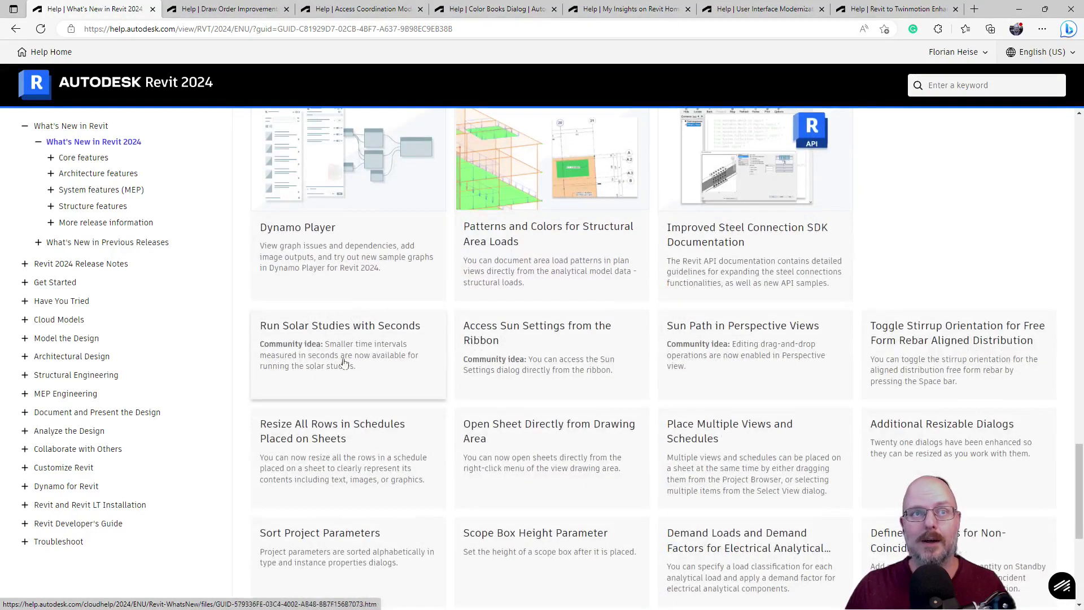
pyautogui.rightClick(371, 347)
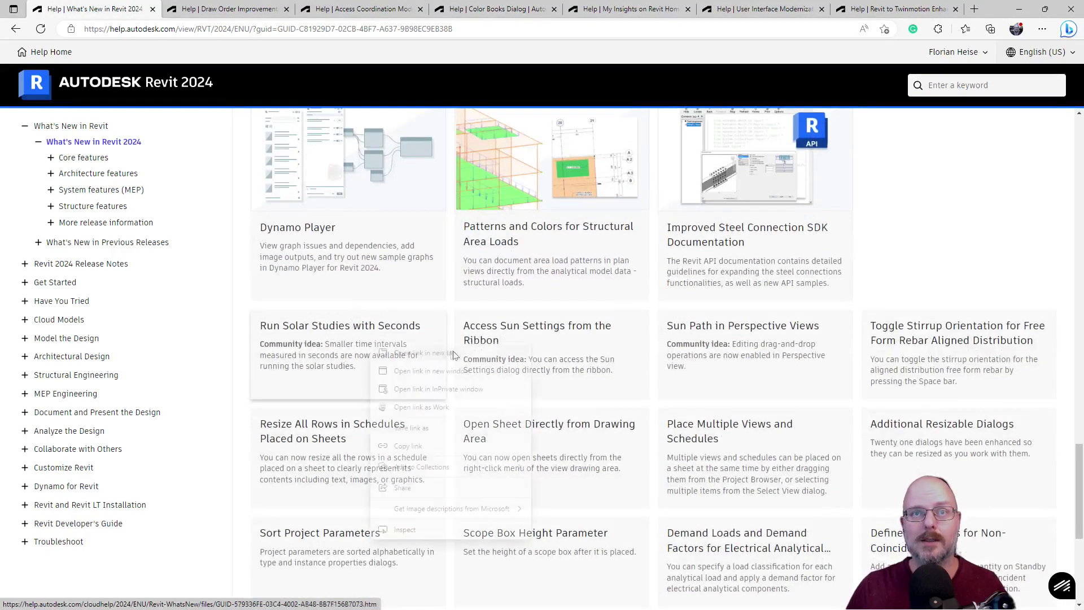
pyautogui.click(455, 356)
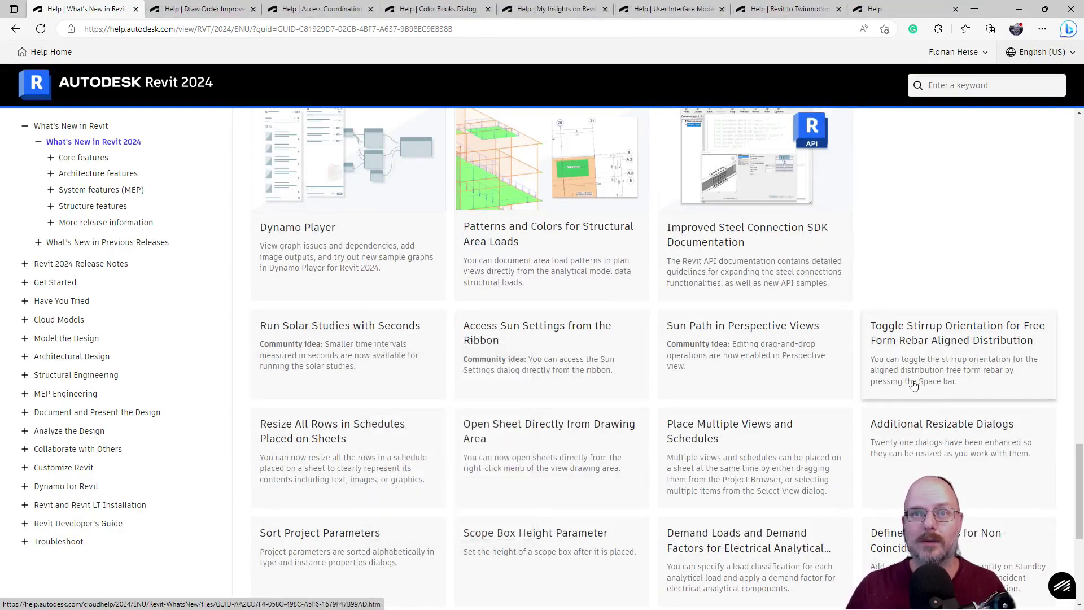
pyautogui.scroll(-4, 568, 443)
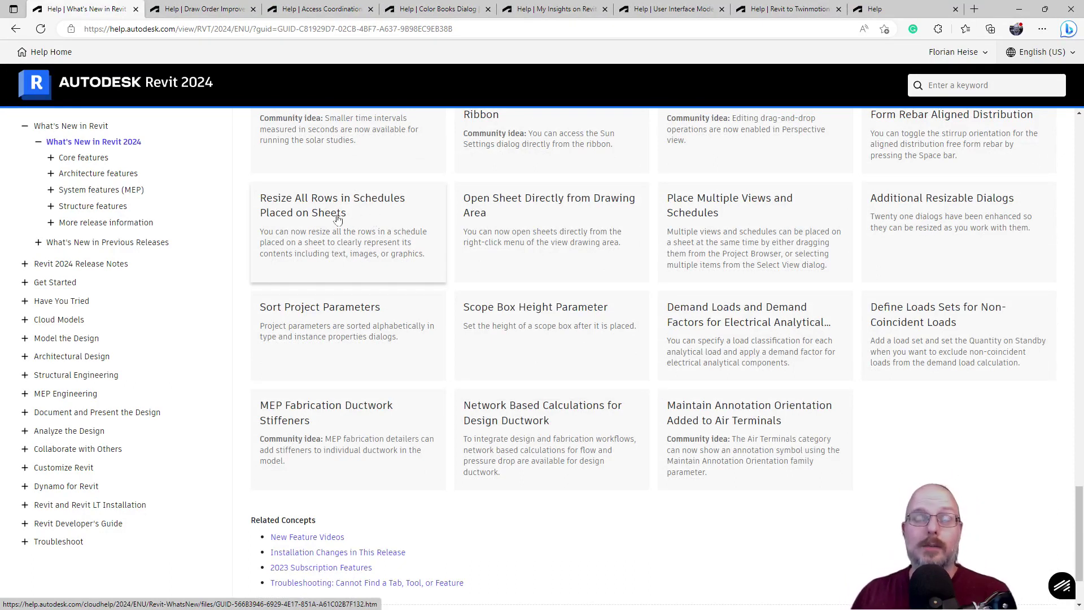
pyautogui.rightClick(724, 231)
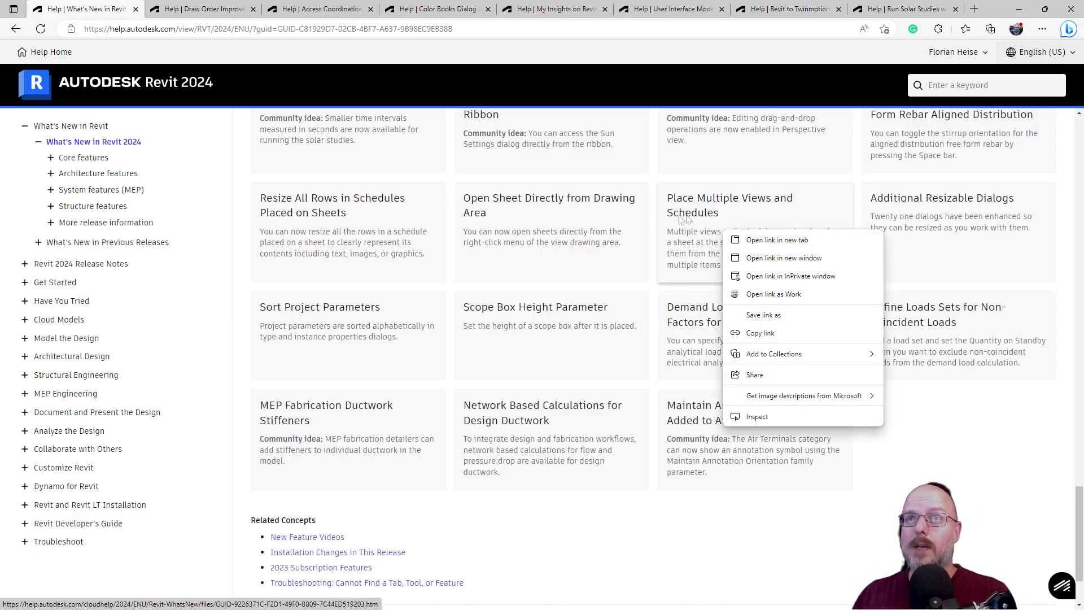
# Open the Place Multiple Views and Schedules card in a new tab and switch to it.
pyautogui.rightClick(767, 220)
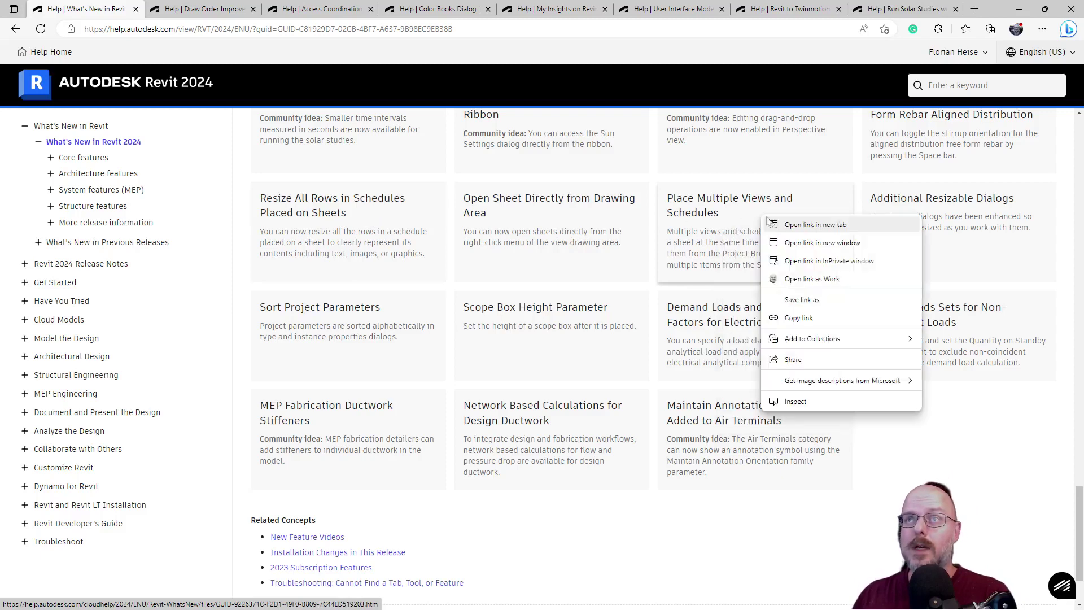
pyautogui.click(809, 225)
pyautogui.click(897, 10)
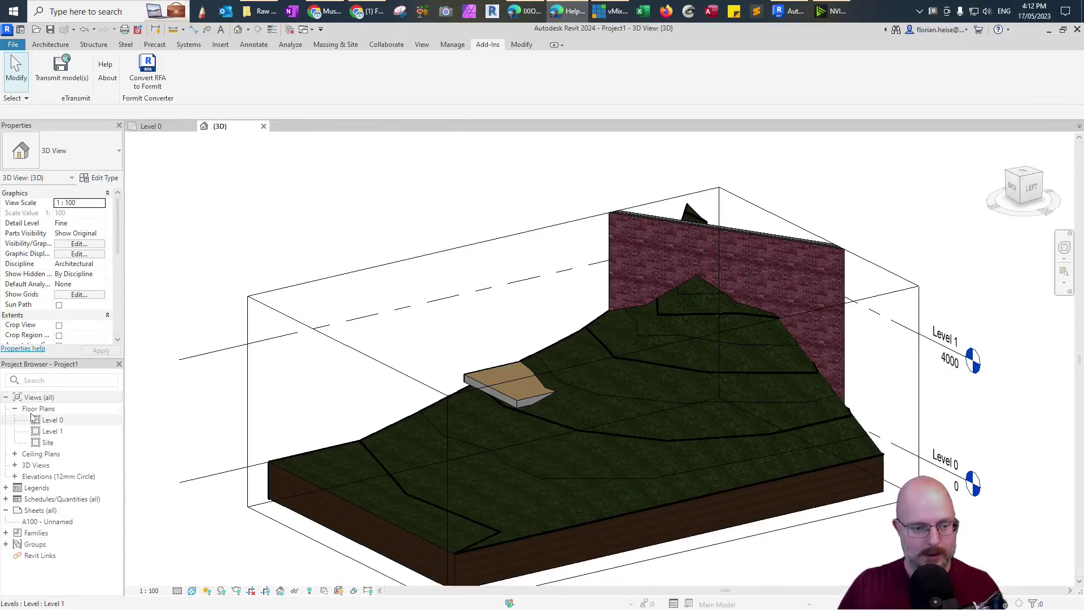
# Drag the Level 0, Level 1 and Site floor plans together onto sheet A100 as viewports.
pyautogui.click(52, 419)
pyautogui.keyDown('shift'); pyautogui.click(49, 443); pyautogui.keyUp('shift')
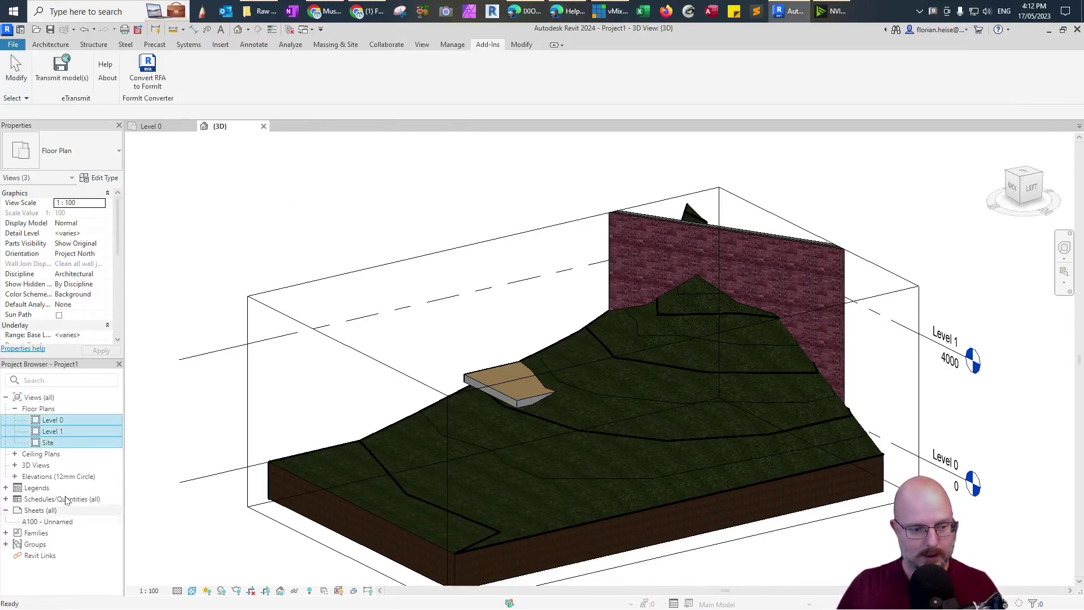
pyautogui.moveTo(50, 448); pyautogui.dragTo(58, 522)
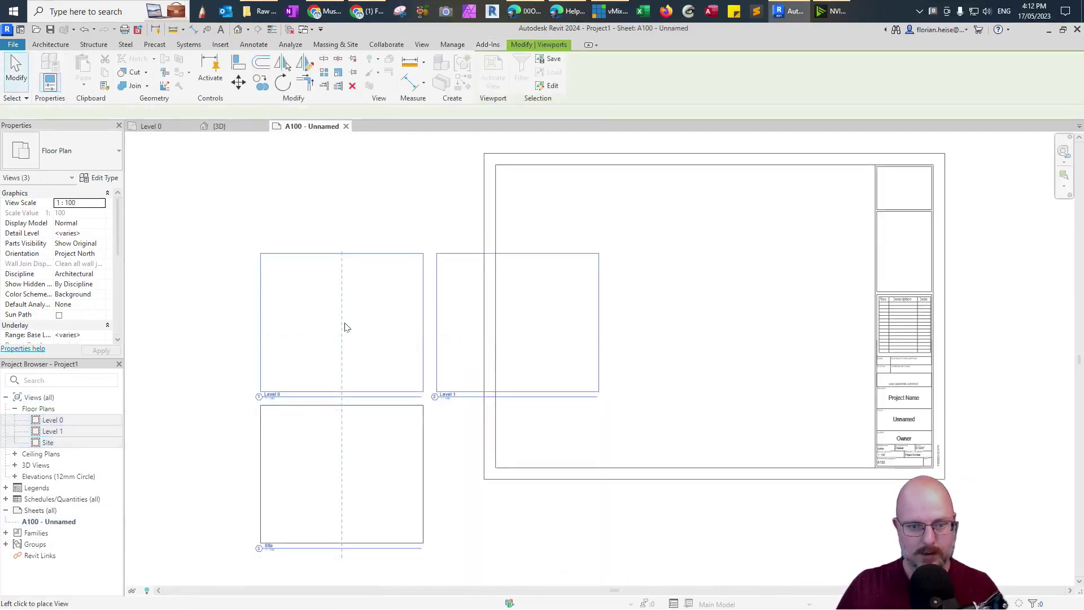
pyautogui.scroll(-1, 400, 336)
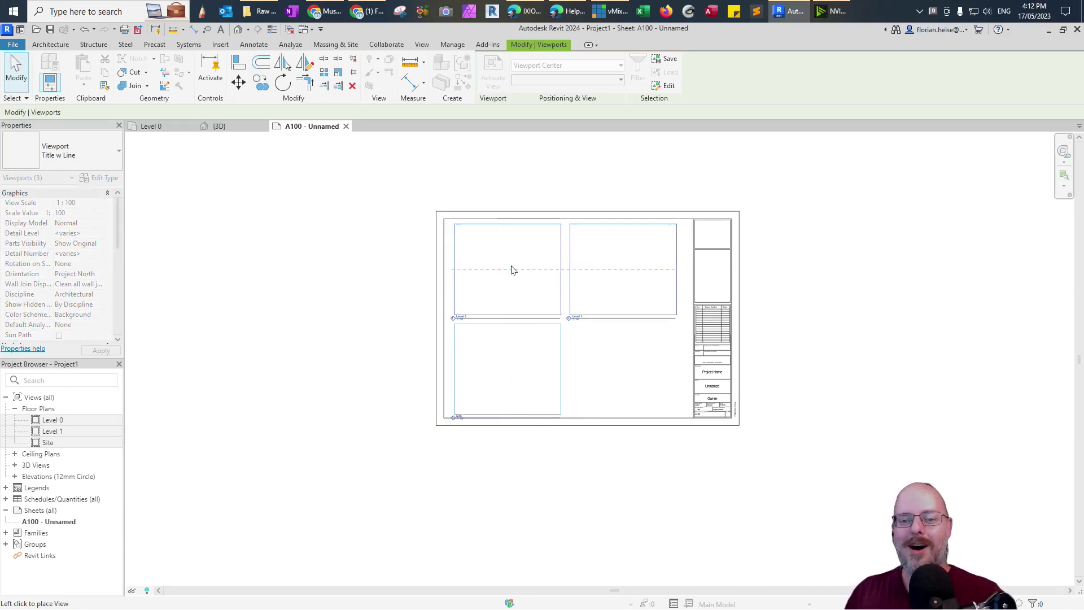
pyautogui.click(513, 270)
pyautogui.scroll(2, 567, 336)
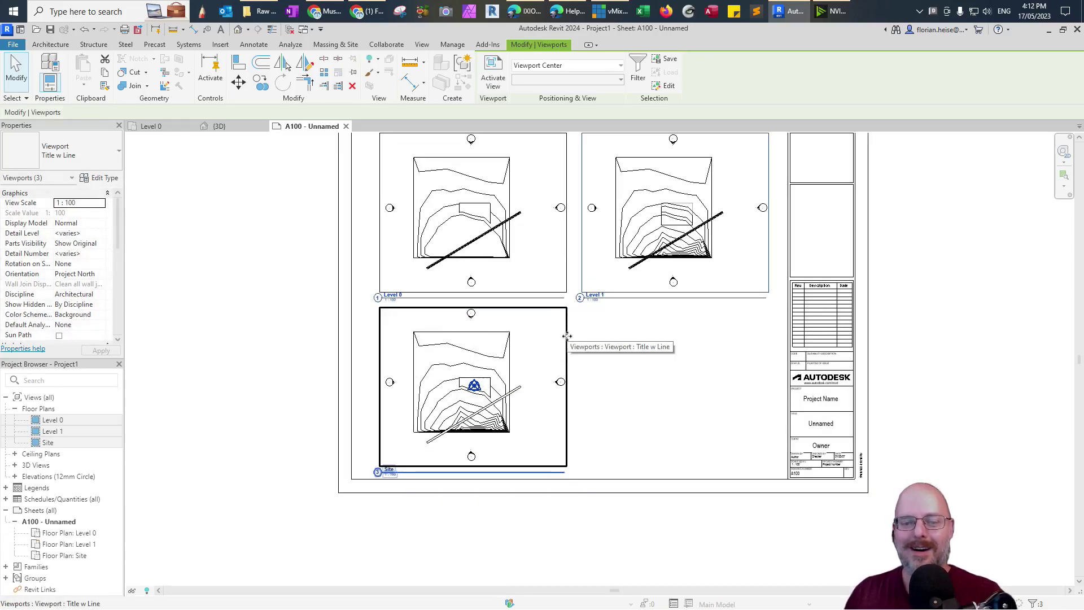
pyautogui.scroll(2, 567, 336)
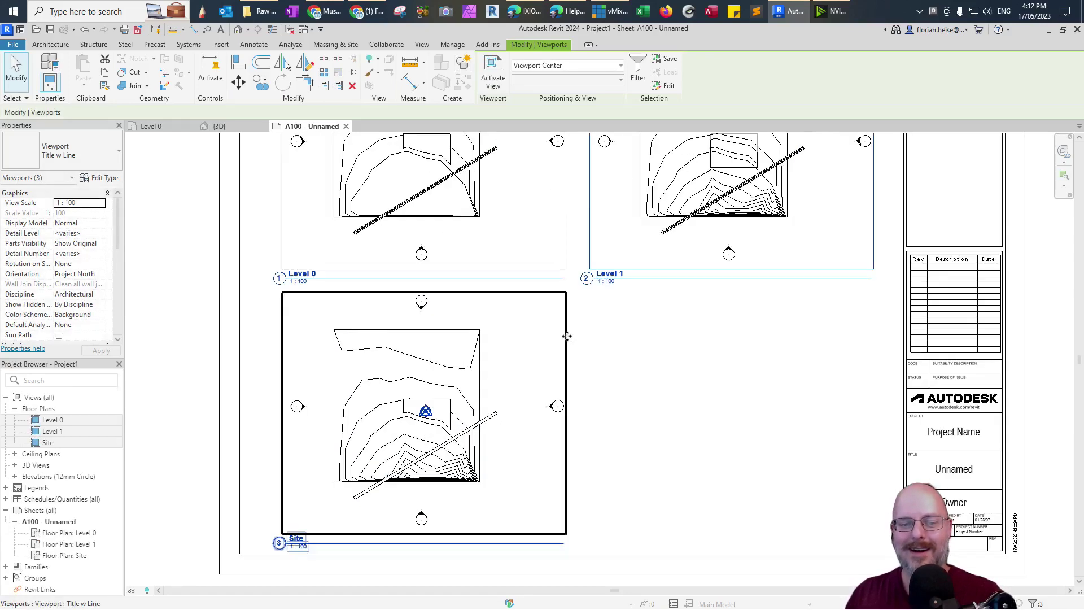
pyautogui.scroll(-4, 567, 336)
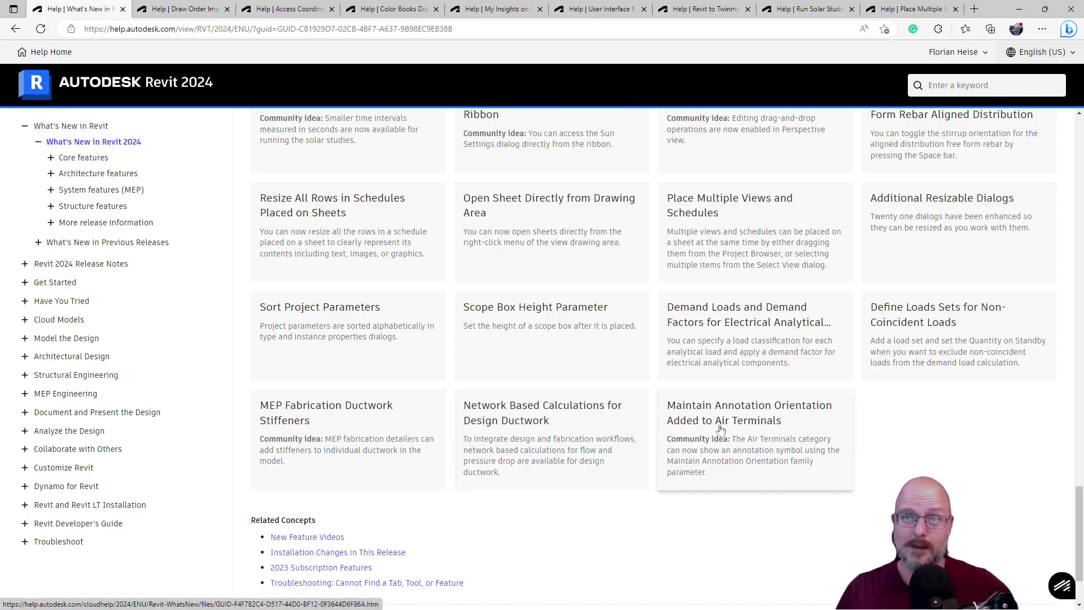
pyautogui.scroll(-2, 747, 429)
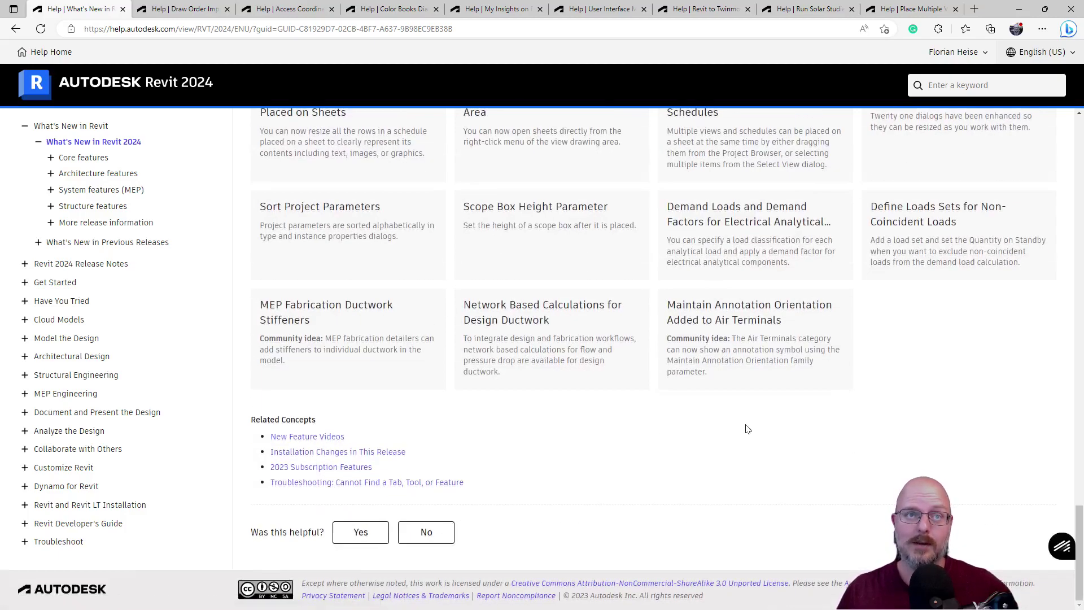
pyautogui.scroll(20, 747, 429)
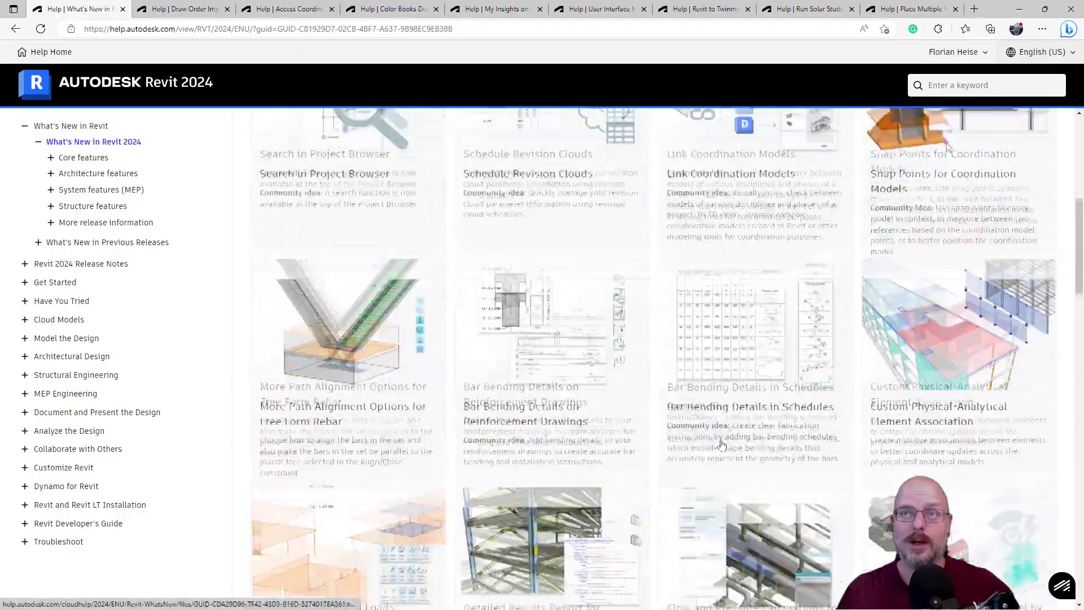
pyautogui.scroll(8, 722, 444)
pyautogui.scroll(-10, 722, 443)
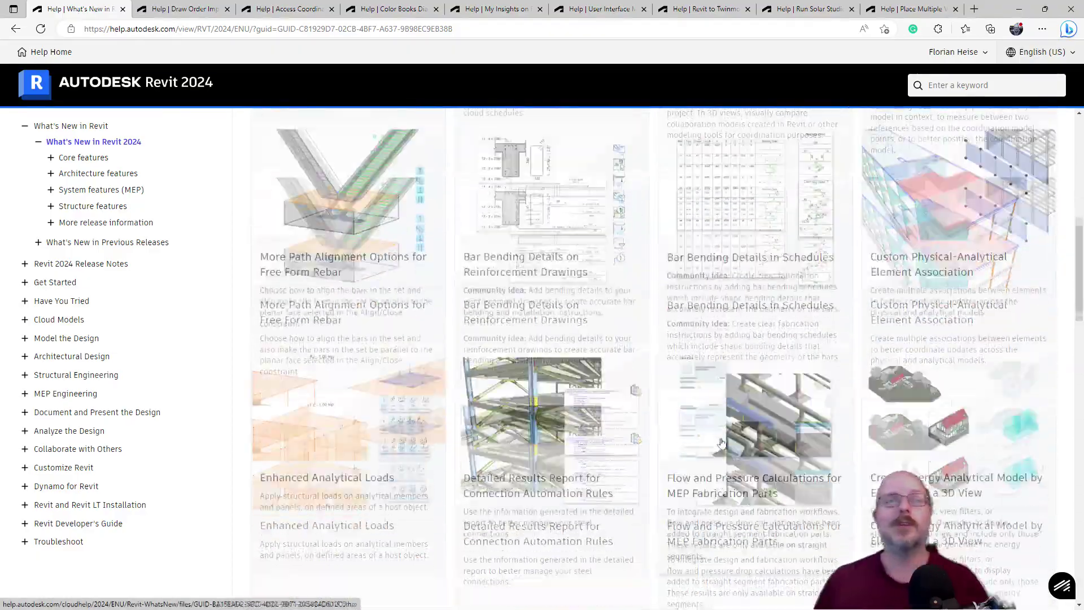
pyautogui.scroll(10, 721, 442)
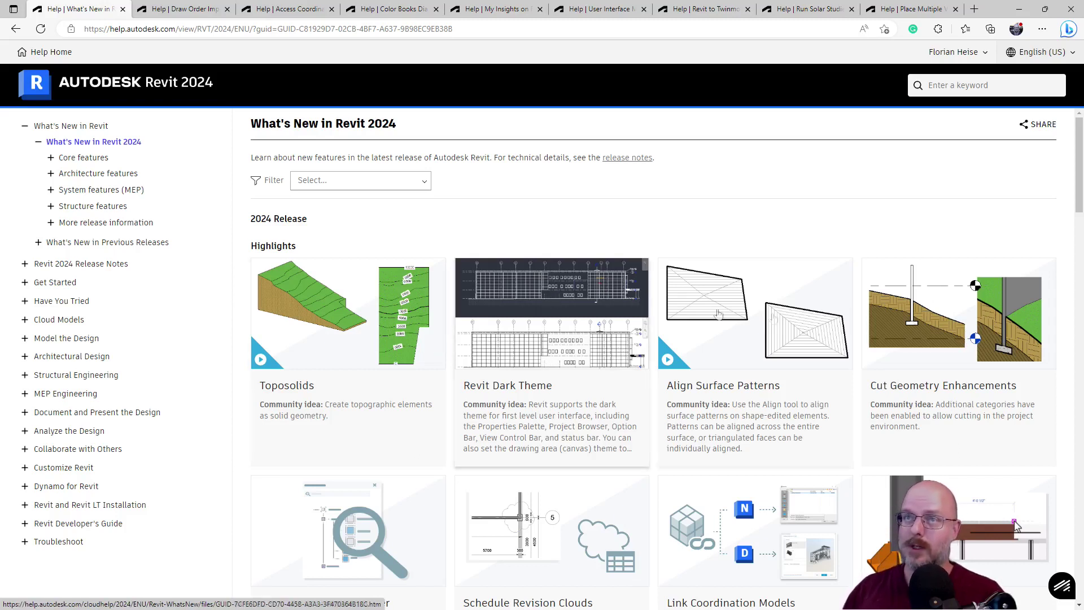
pyautogui.scroll(-4, 672, 340)
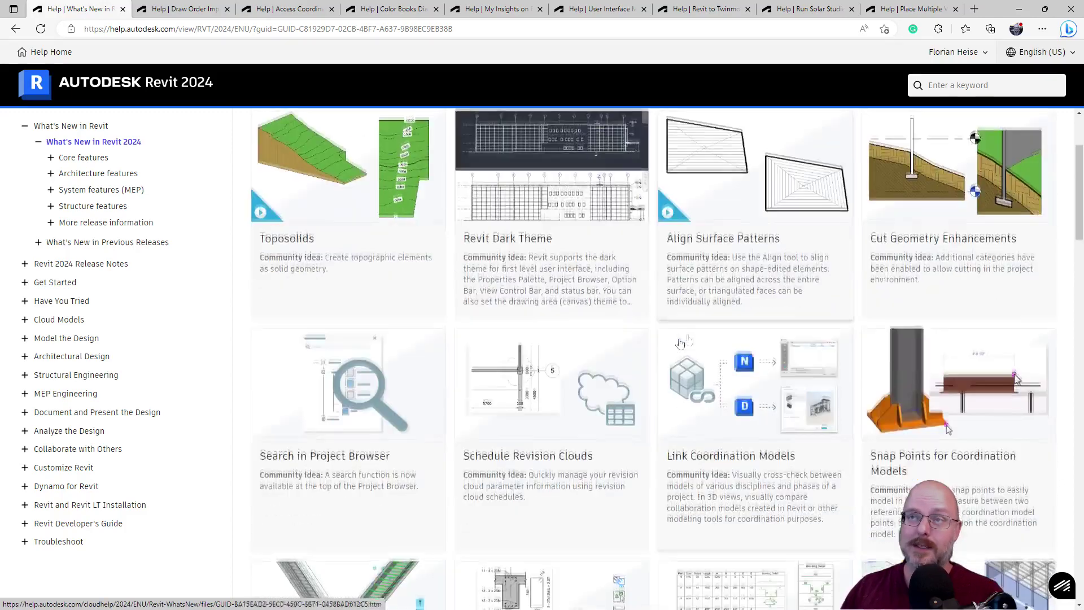
pyautogui.scroll(4, 710, 321)
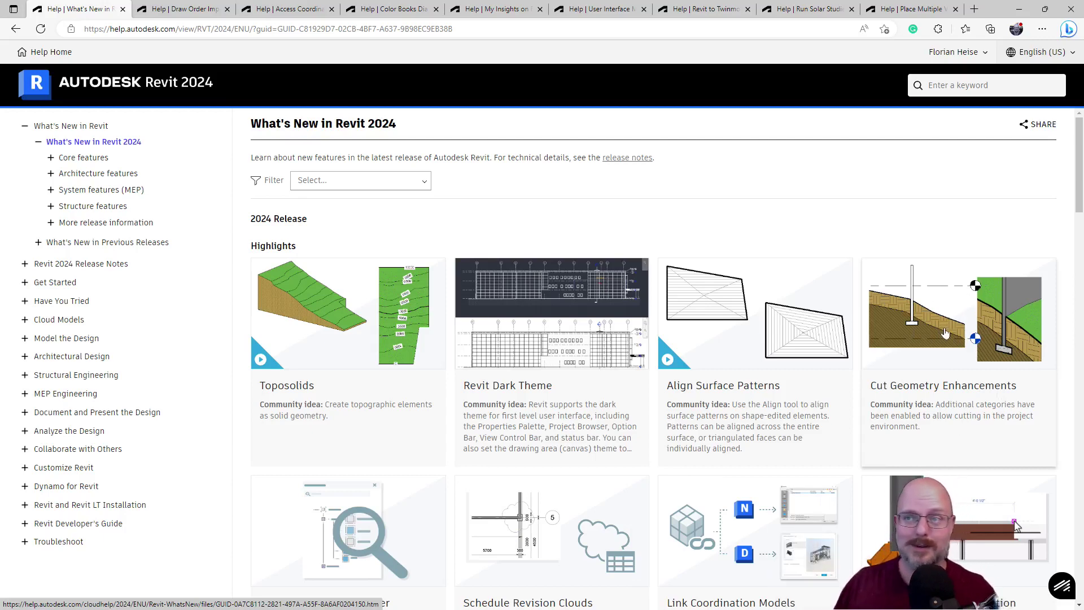
pyautogui.scroll(-3, 394, 429)
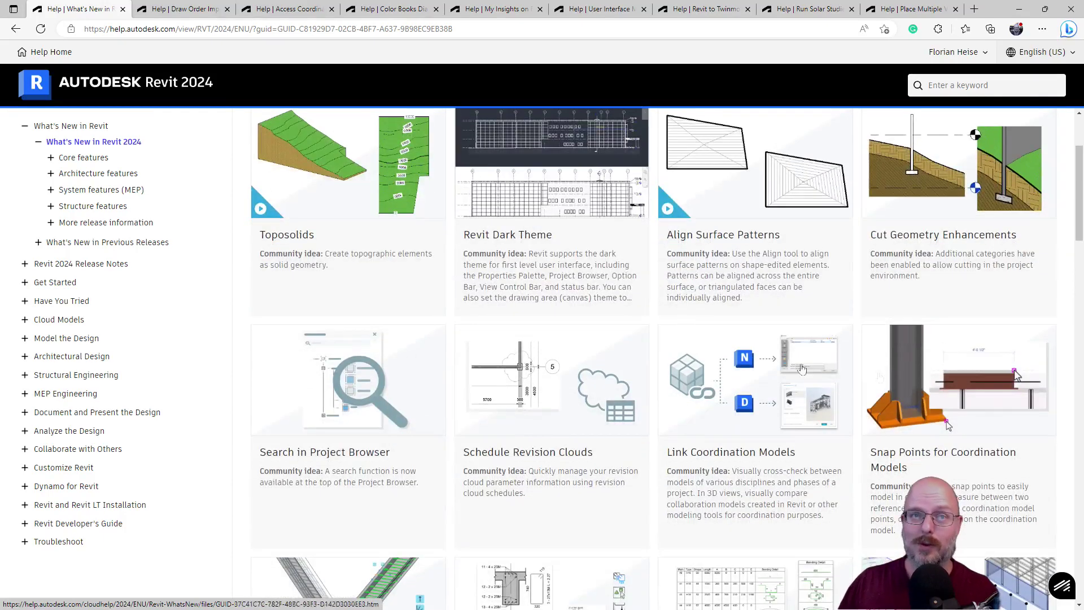
pyautogui.scroll(-1, 371, 429)
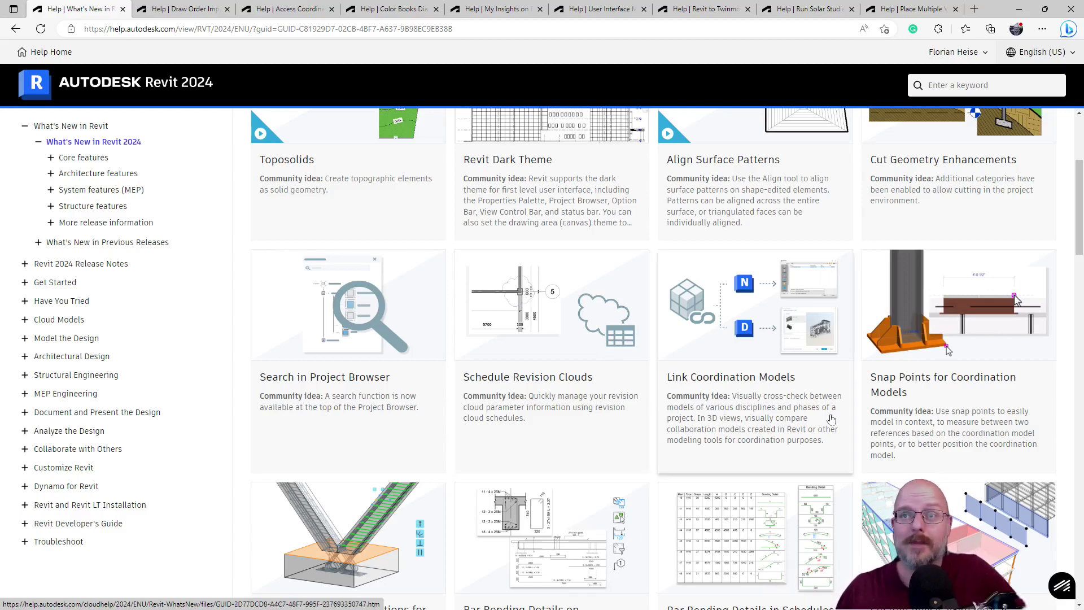
pyautogui.scroll(-1, 815, 359)
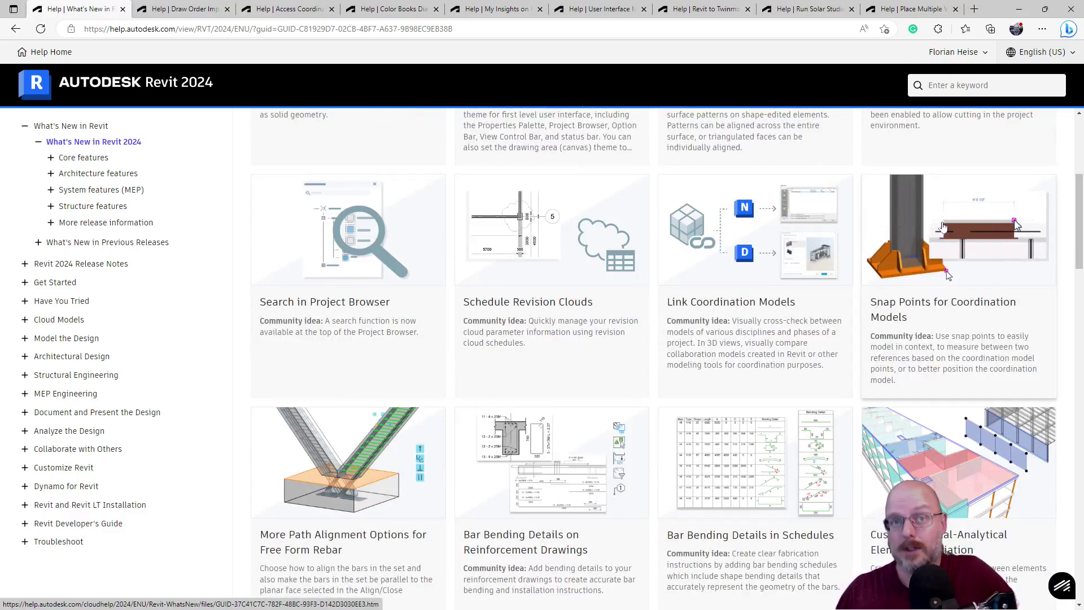
pyautogui.scroll(-2, 960, 339)
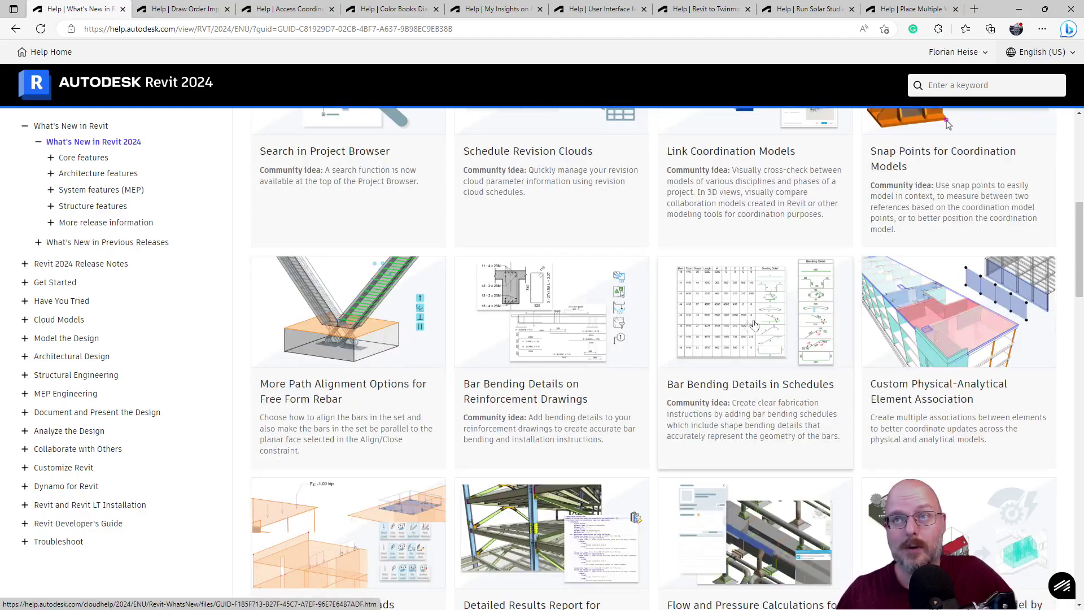
pyautogui.scroll(-4, 731, 342)
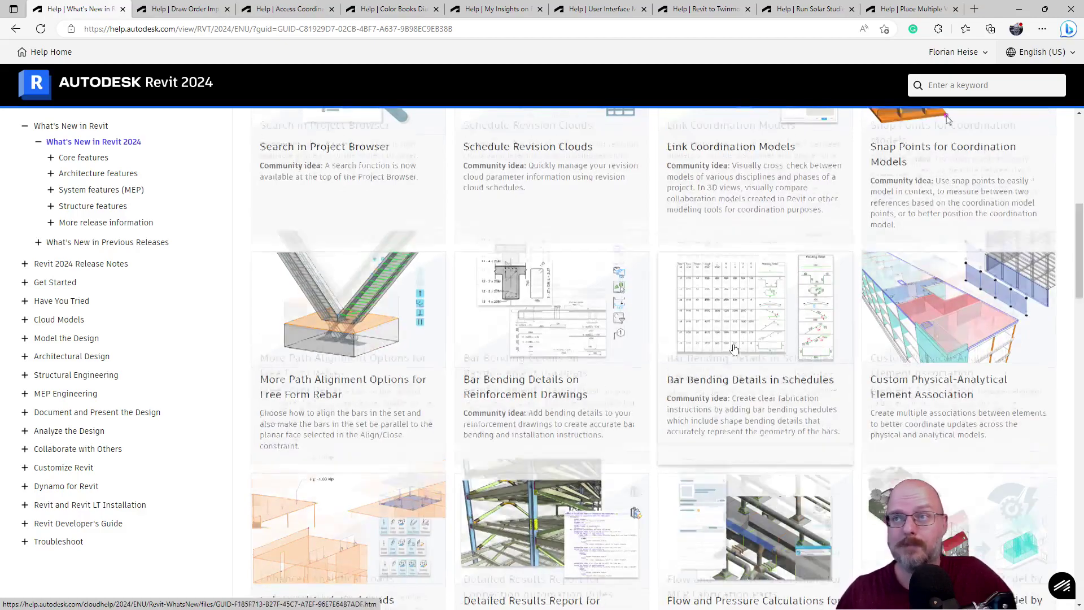
pyautogui.scroll(3, 734, 349)
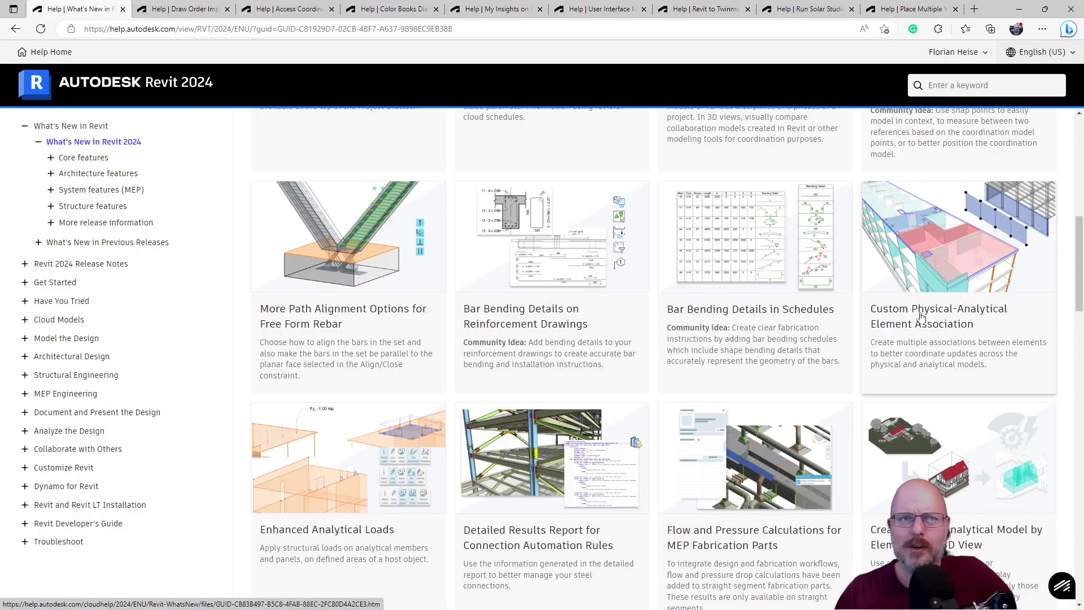
pyautogui.scroll(-1, 920, 316)
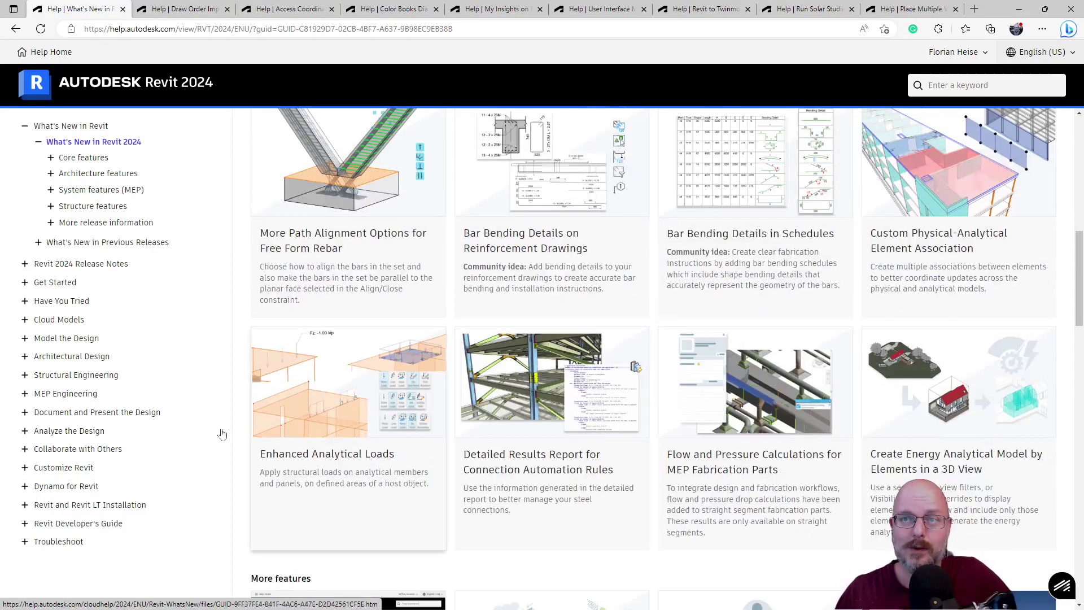
pyautogui.scroll(-2, 821, 289)
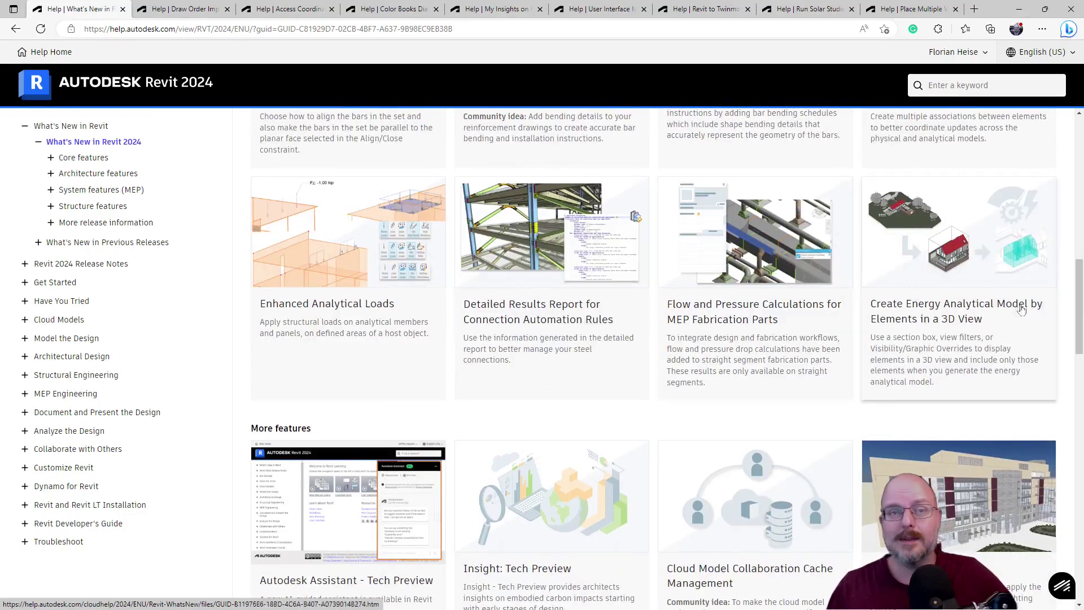
pyautogui.scroll(-2, 916, 381)
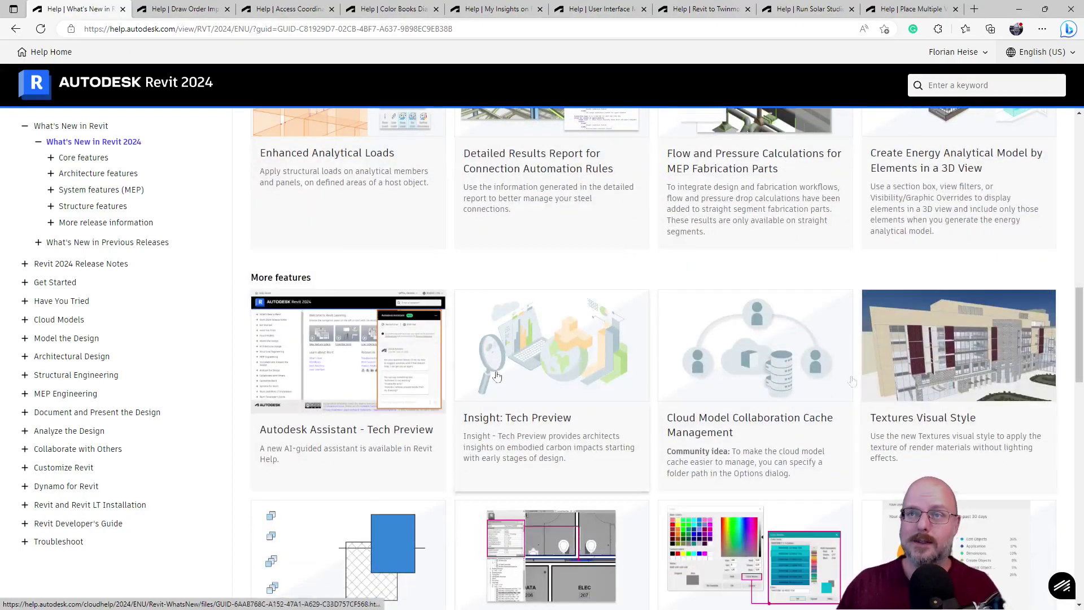
pyautogui.scroll(-1, 822, 283)
pyautogui.scroll(2, 746, 388)
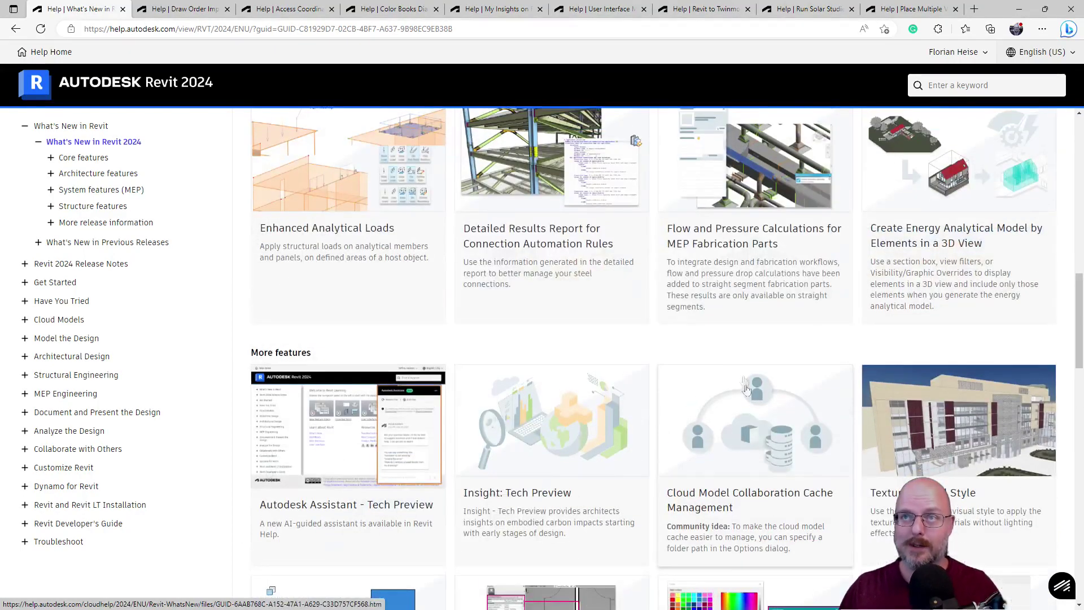
pyautogui.scroll(1, 747, 389)
pyautogui.scroll(-1, 753, 395)
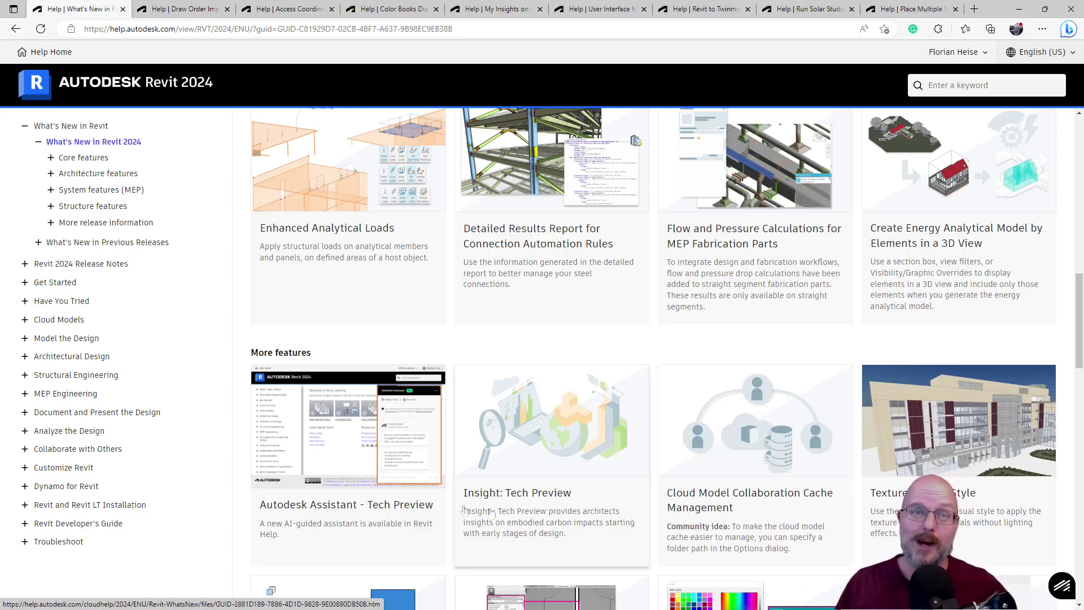
pyautogui.scroll(-1, 549, 541)
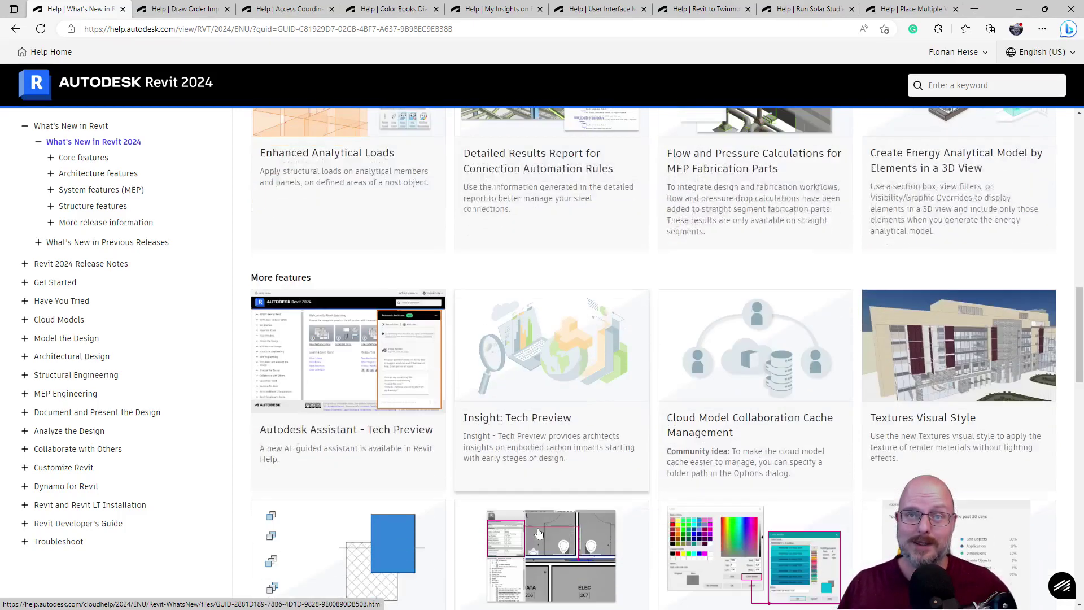
pyautogui.scroll(-1, 569, 479)
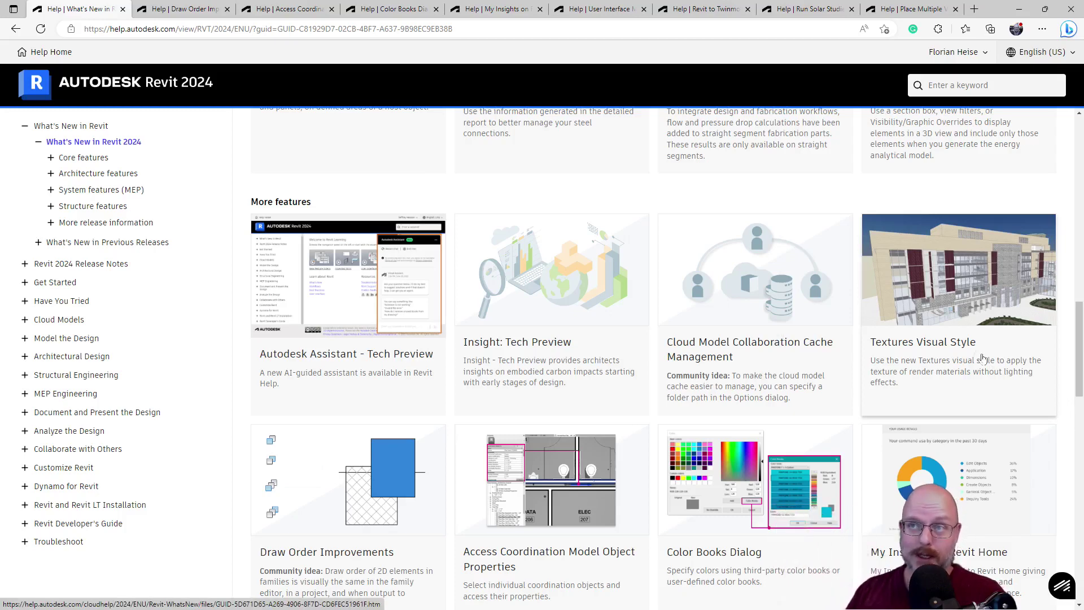
pyautogui.scroll(-2, 314, 396)
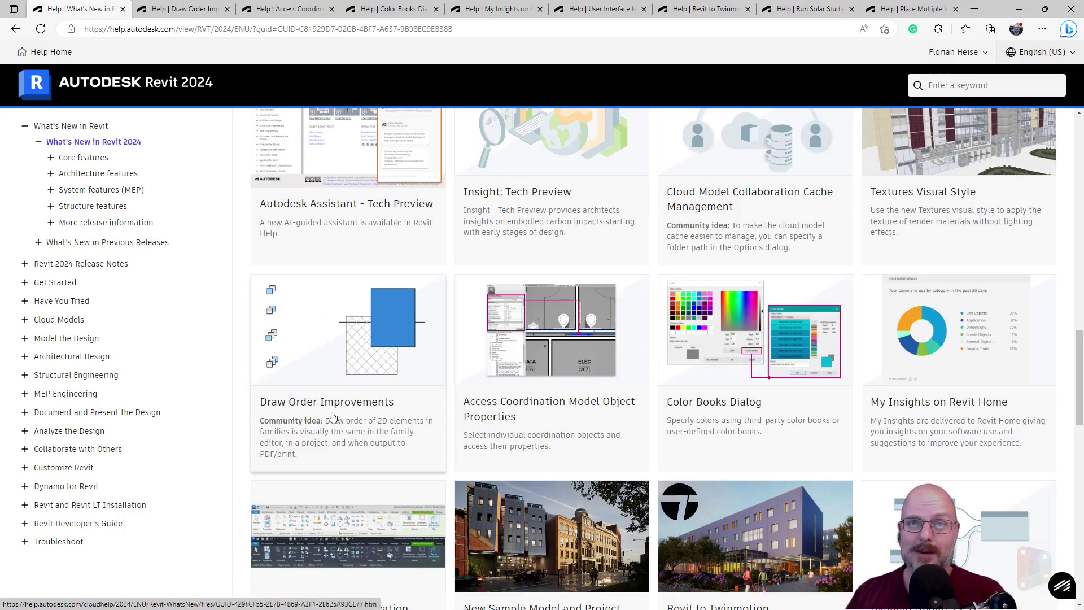
pyautogui.scroll(-1, 354, 409)
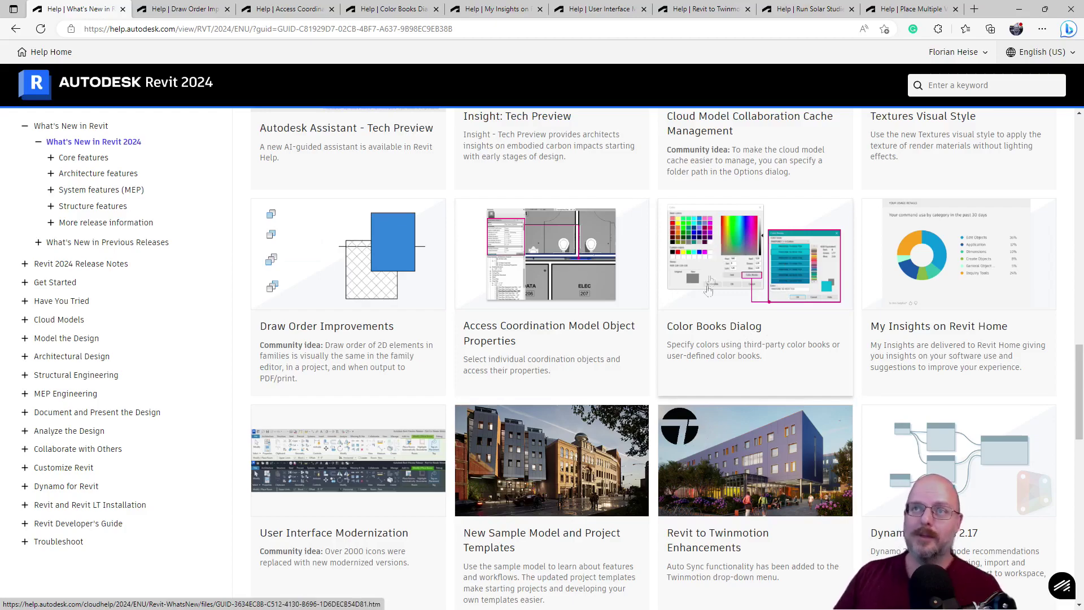
pyautogui.scroll(1, 749, 316)
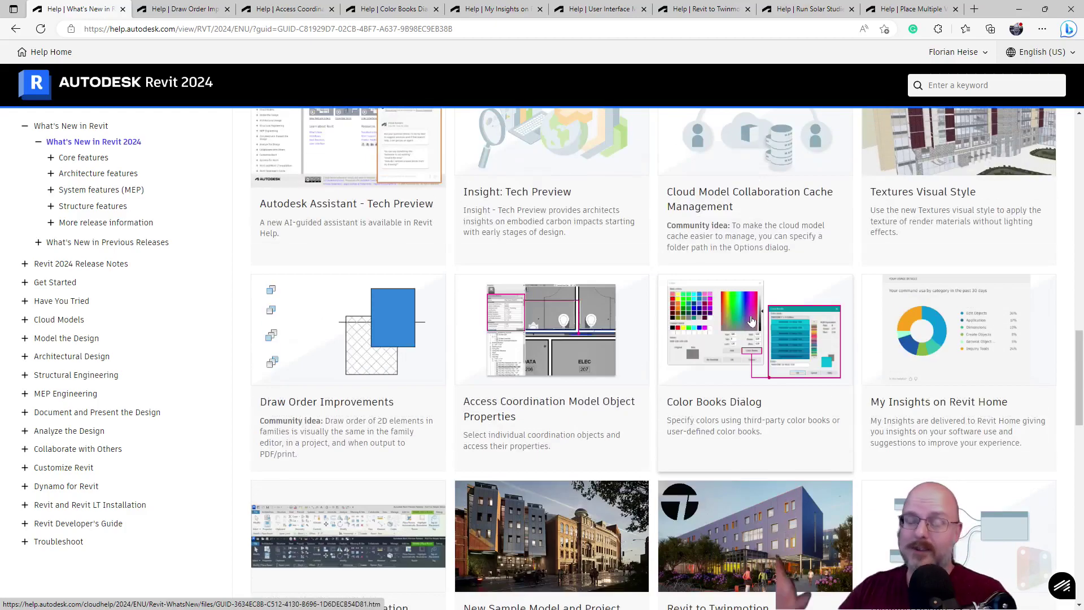
pyautogui.scroll(-2, 699, 413)
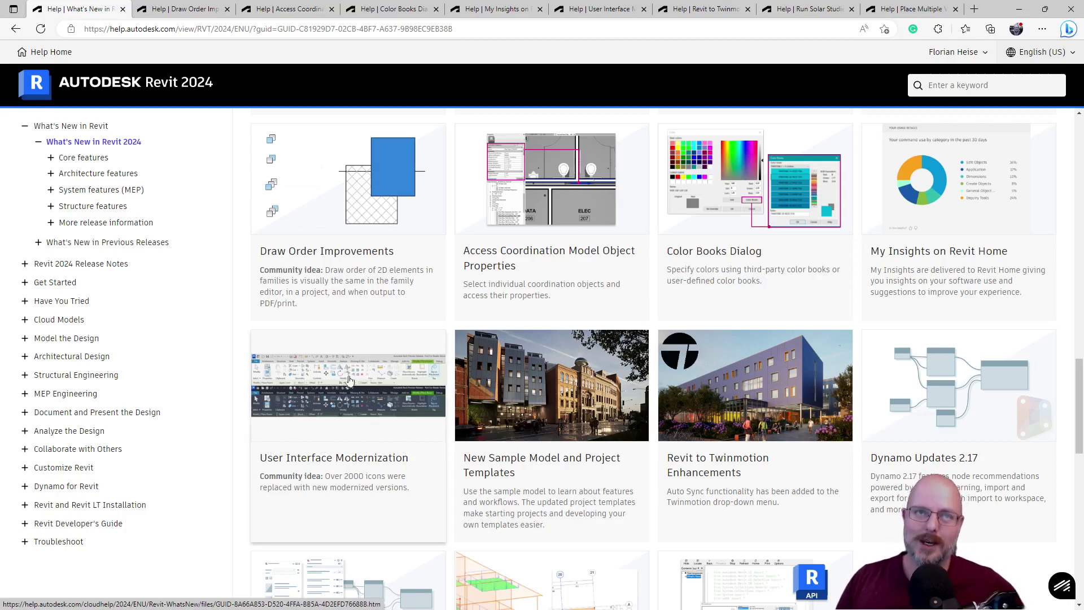
pyautogui.scroll(-1, 349, 379)
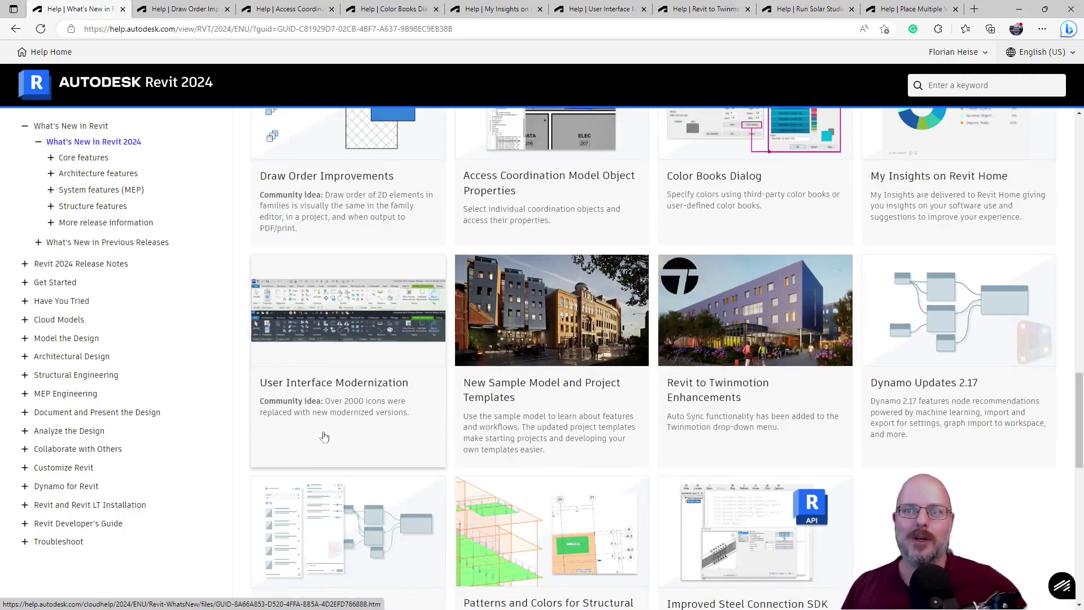
pyautogui.scroll(-1, 610, 296)
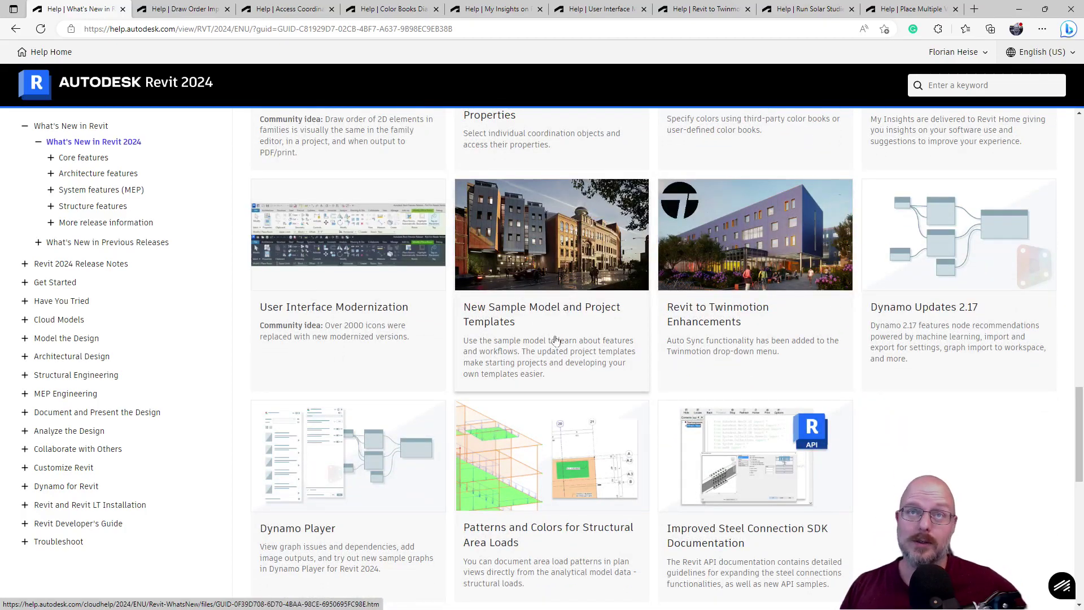
pyautogui.scroll(-1, 556, 339)
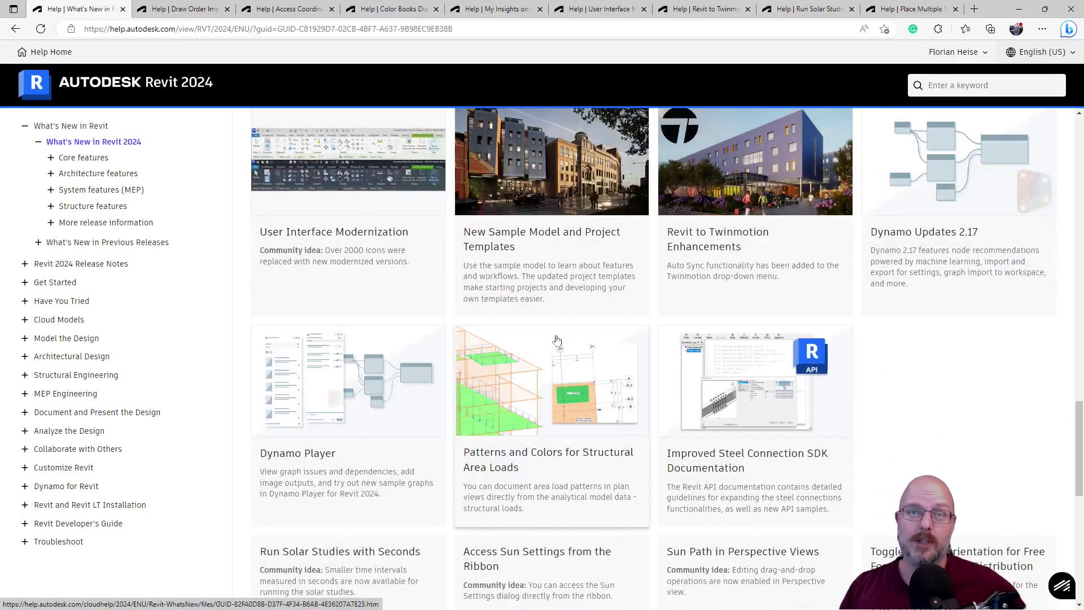
pyautogui.scroll(-3, 556, 340)
pyautogui.scroll(20, 556, 340)
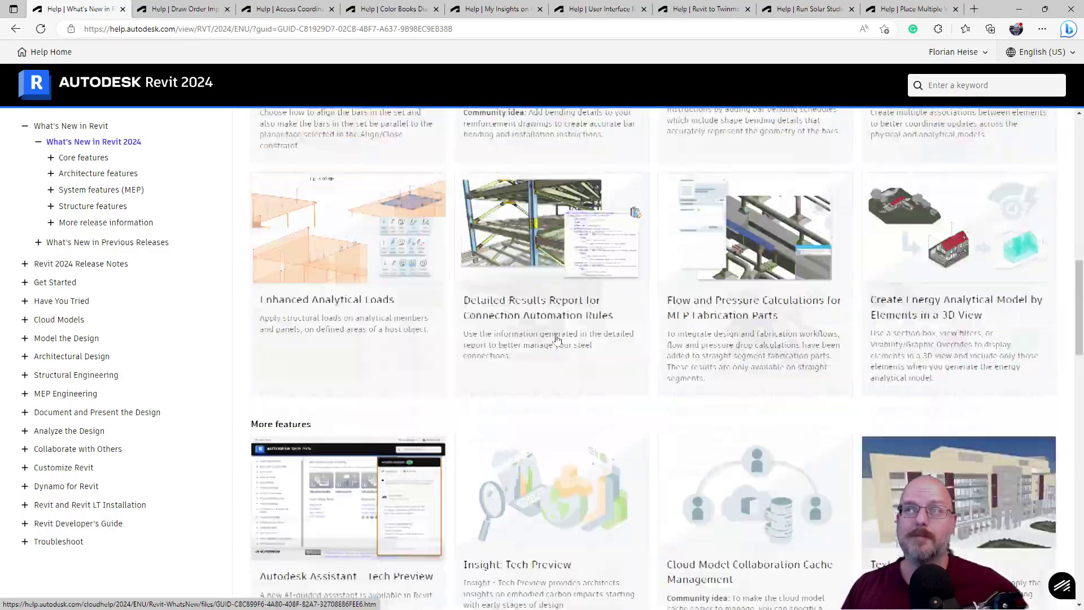
pyautogui.scroll(-12, 556, 337)
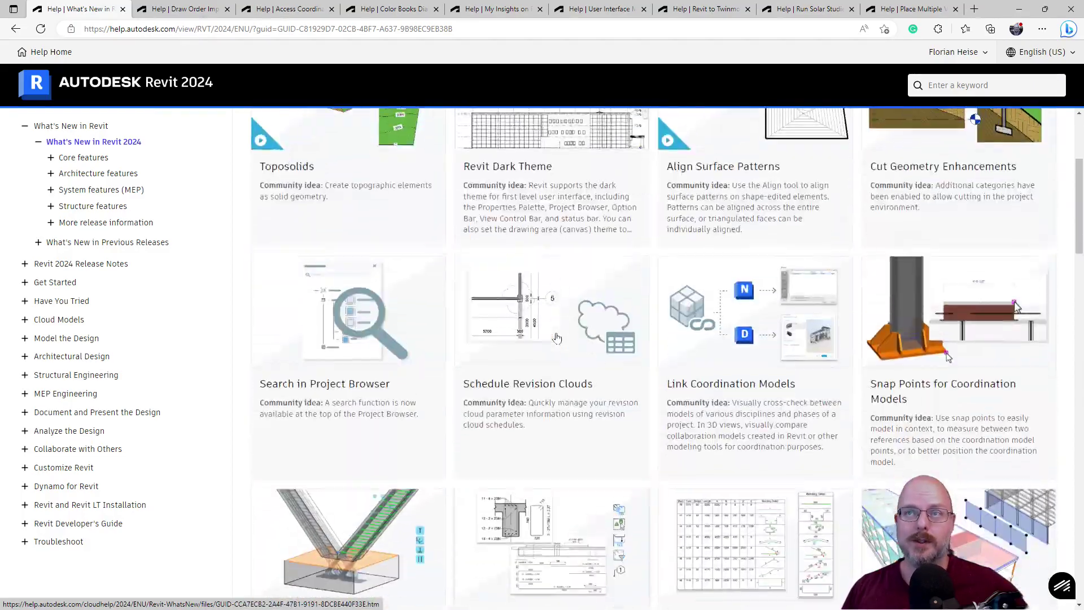
pyautogui.scroll(12, 556, 337)
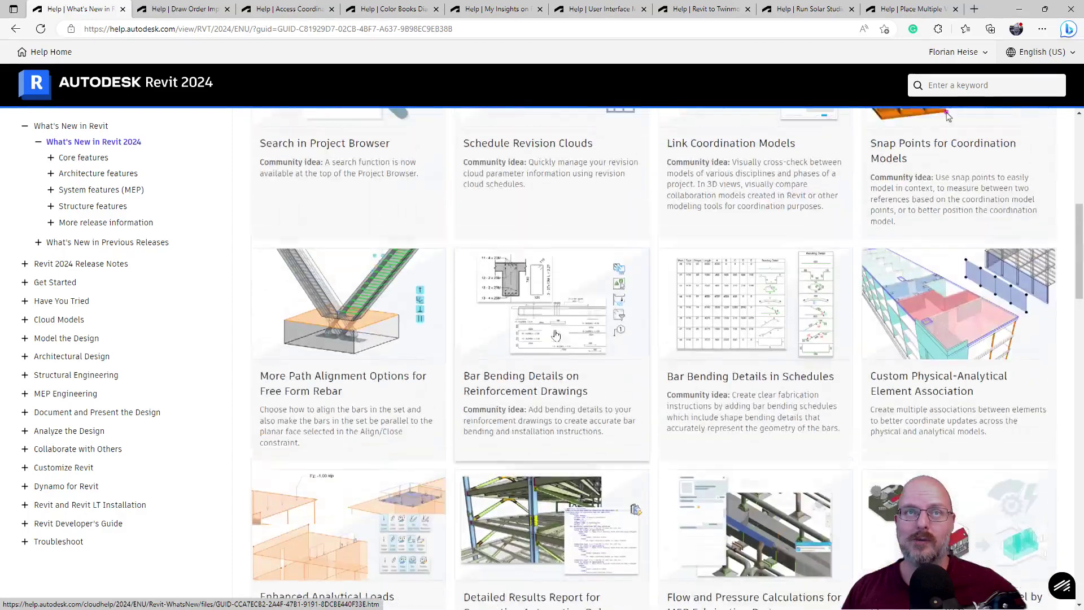
pyautogui.scroll(-8, 554, 332)
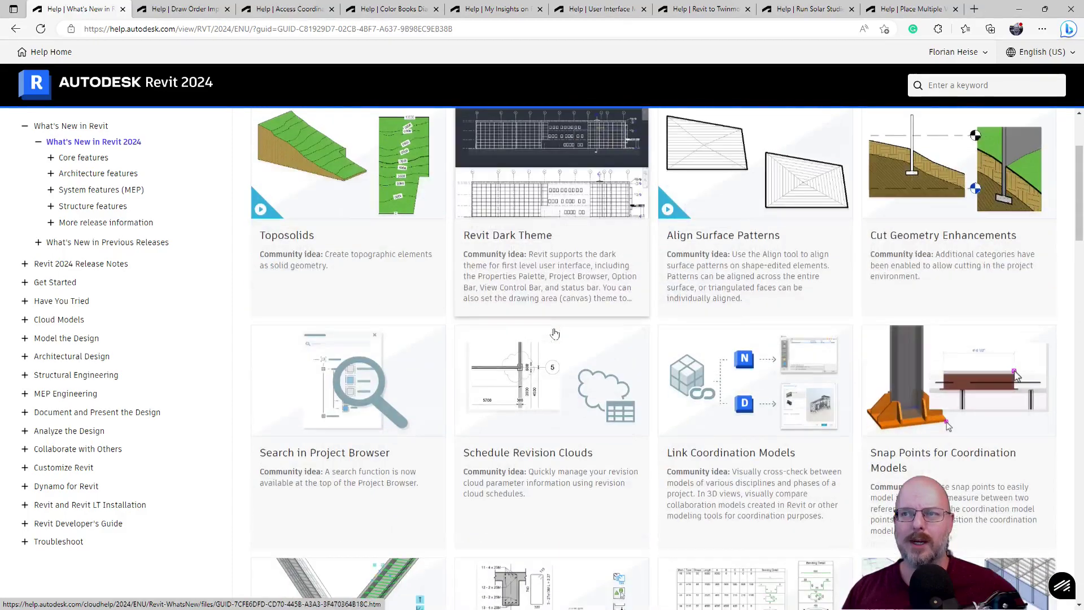
pyautogui.scroll(8, 554, 327)
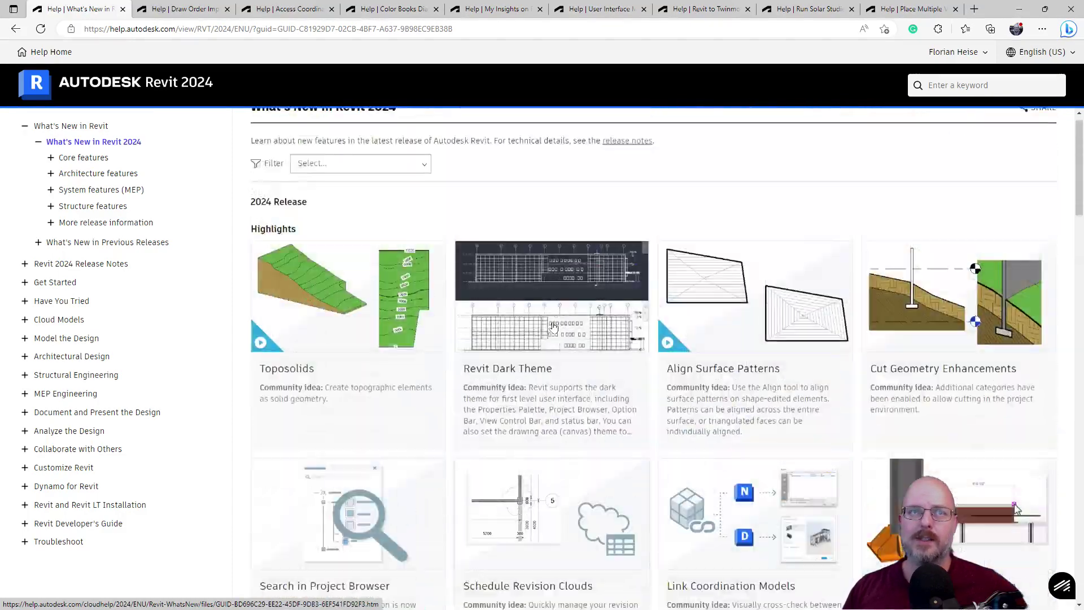